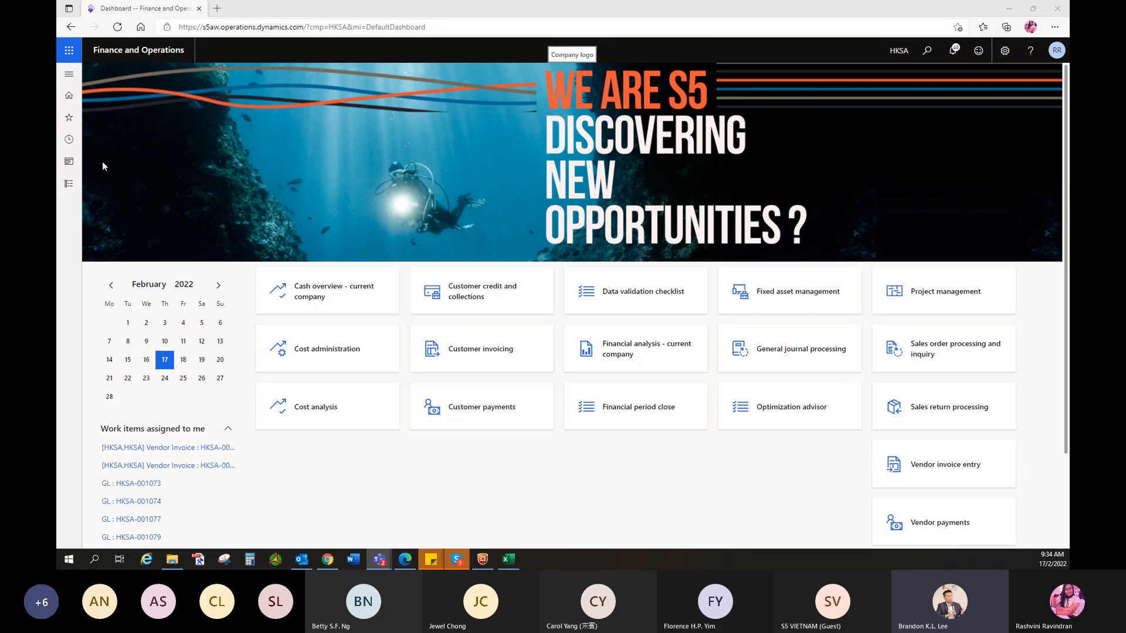
- Open the General ledger module menu from the navigation pane's Modules list
{"action": "left_click", "coordinate": [69, 118]}
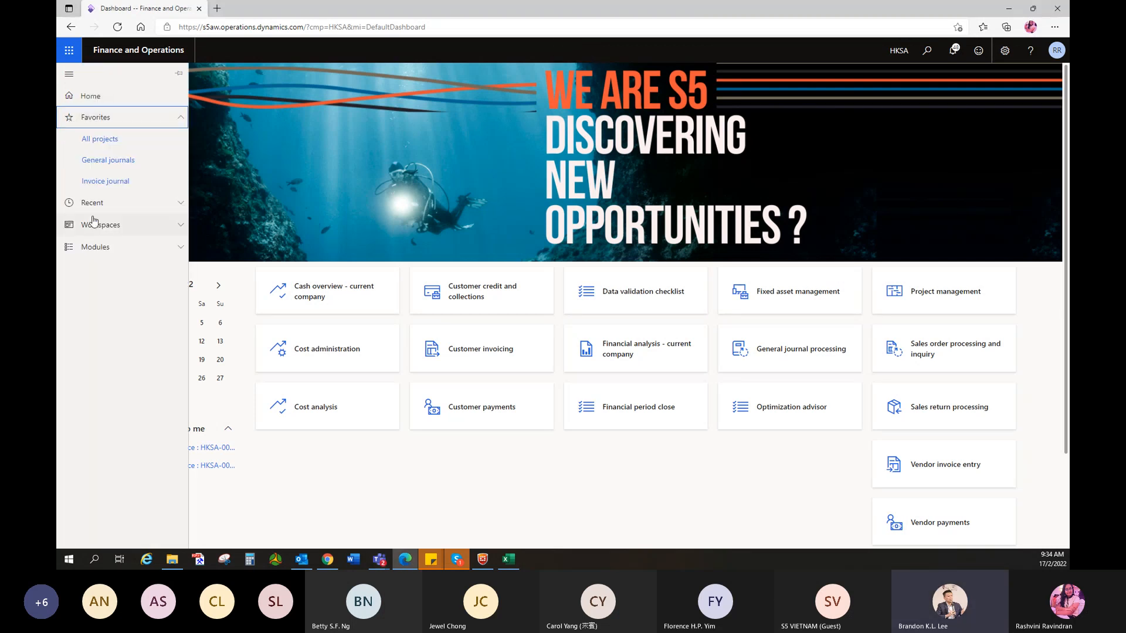
{"action": "left_click", "coordinate": [95, 247]}
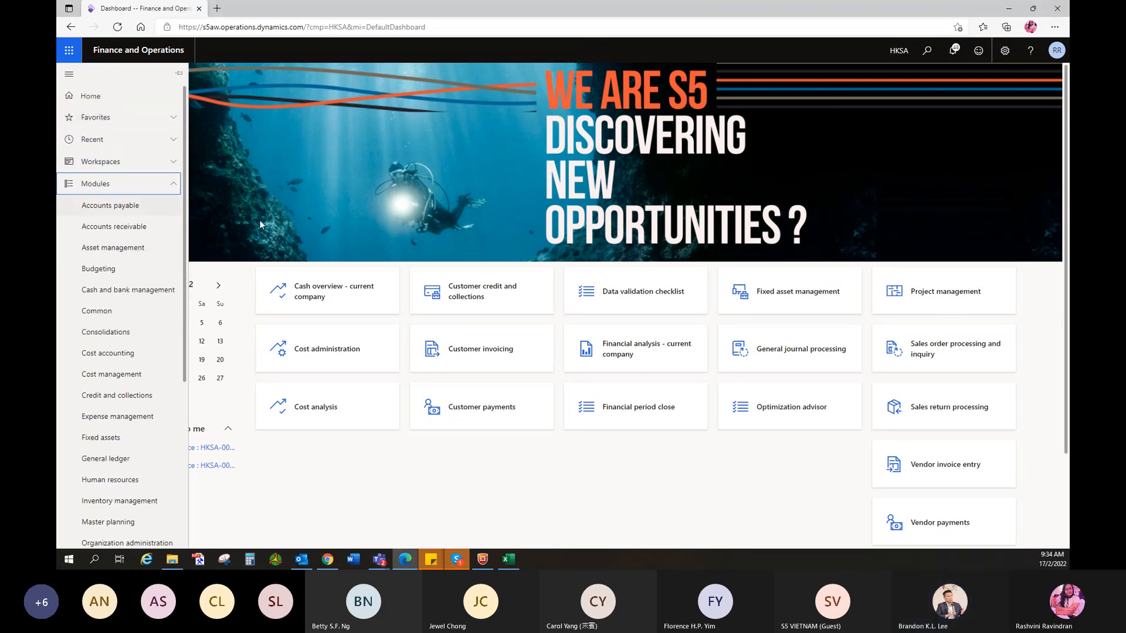
{"action": "scroll", "coordinate": [111, 432], "scroll_direction": "down", "scroll_amount": 1}
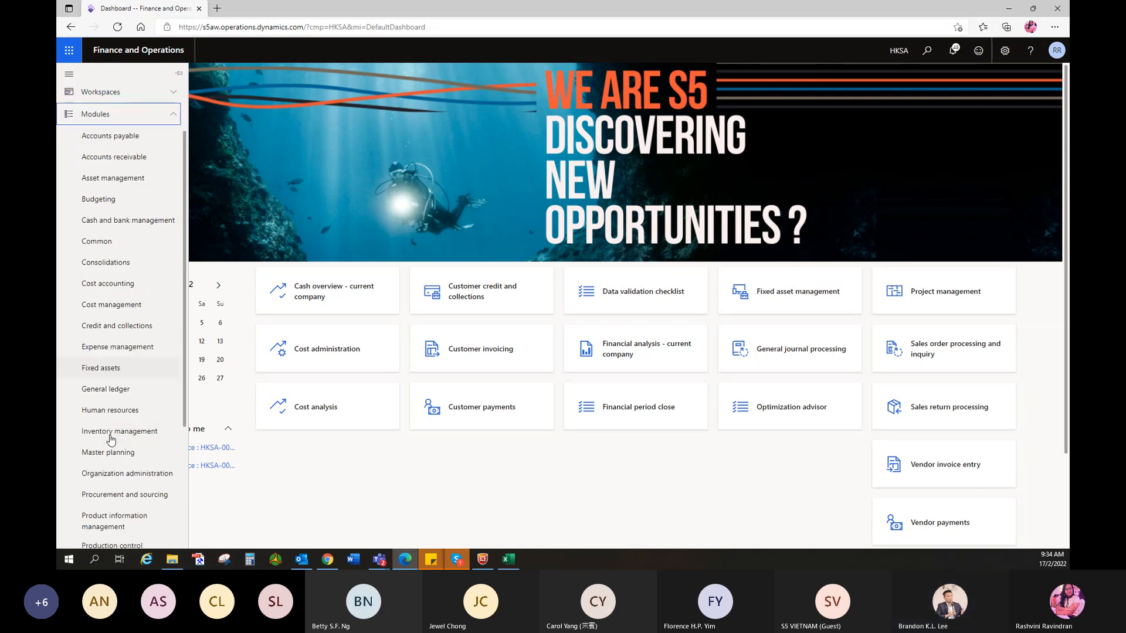
{"action": "left_click", "coordinate": [122, 391]}
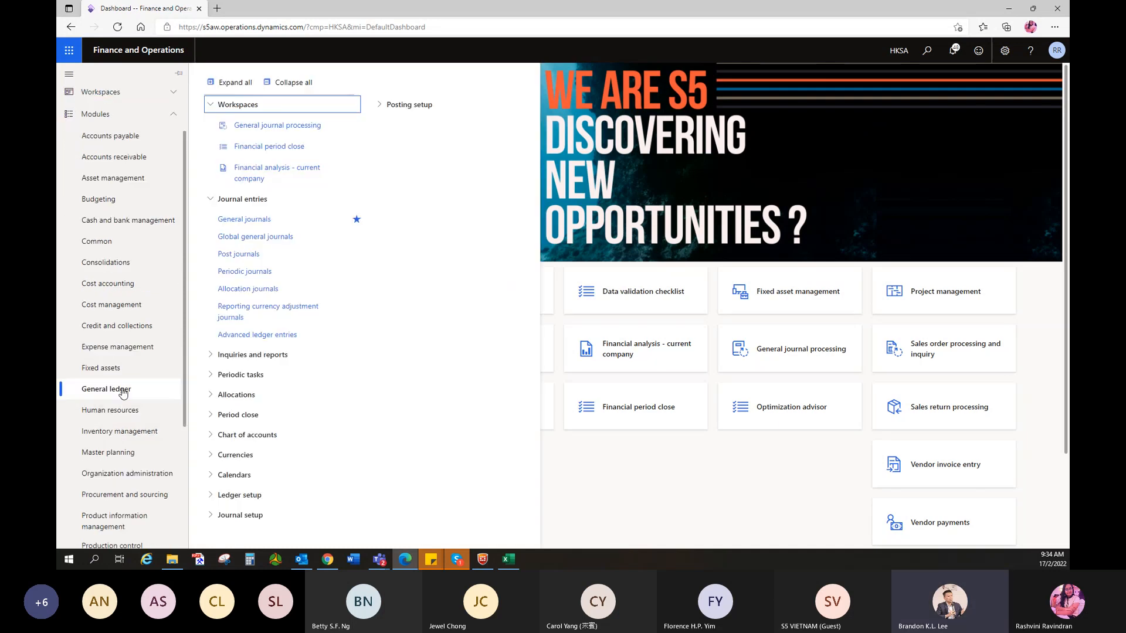
- Create a new general journal batch with the HKSA-ARJ Account Receivable Journal name and open its lines
{"action": "left_click", "coordinate": [253, 221]}
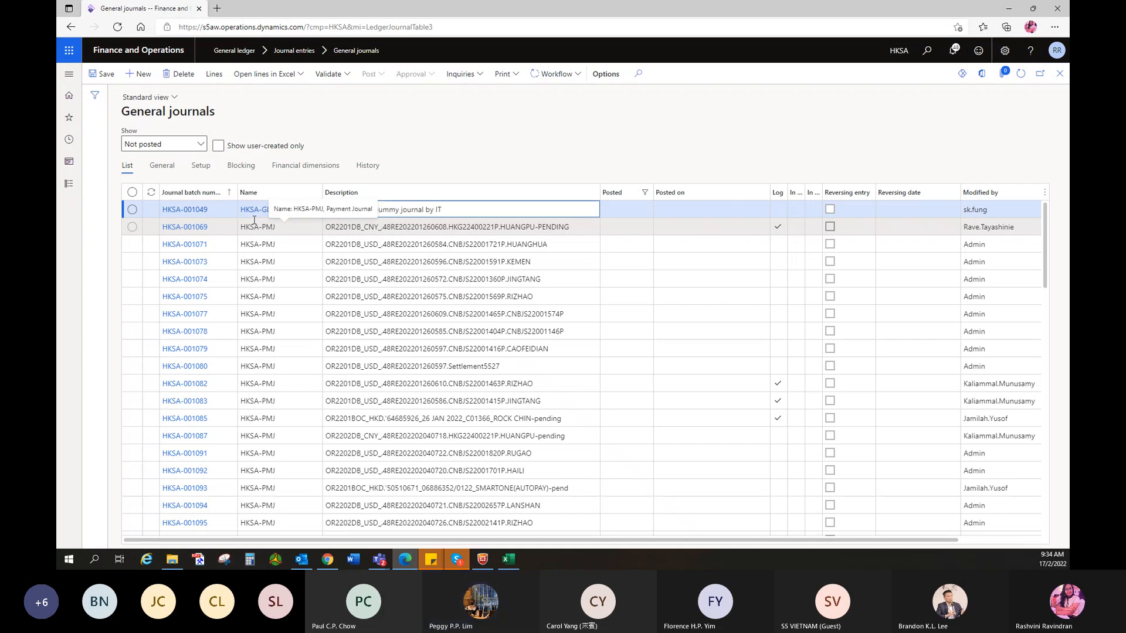
{"action": "left_click", "coordinate": [144, 78]}
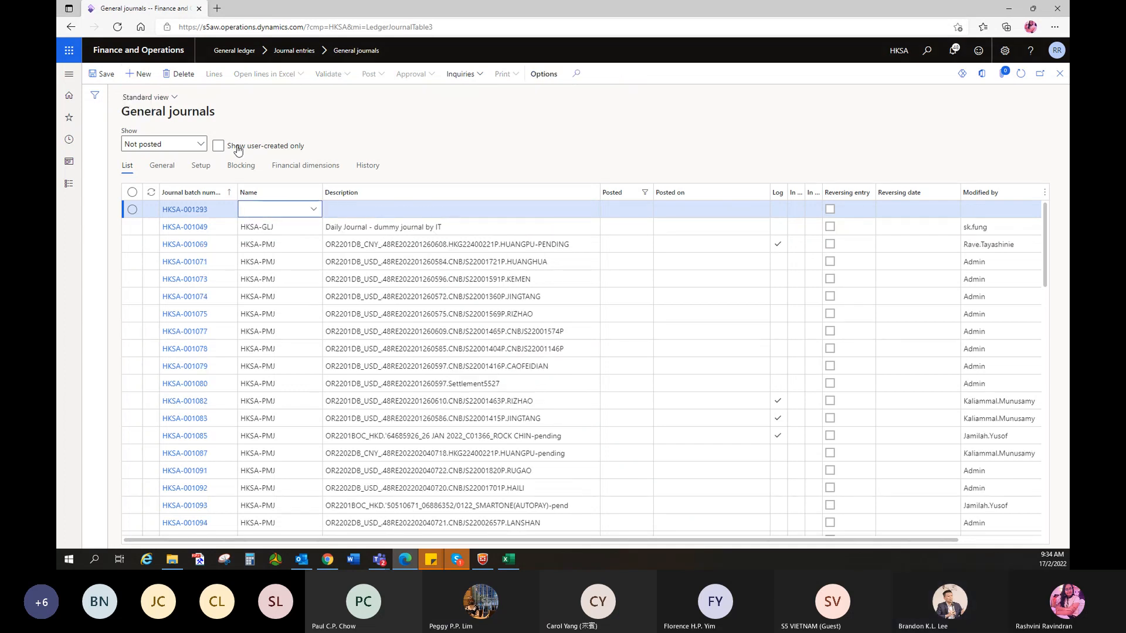
{"action": "left_click", "coordinate": [313, 211]}
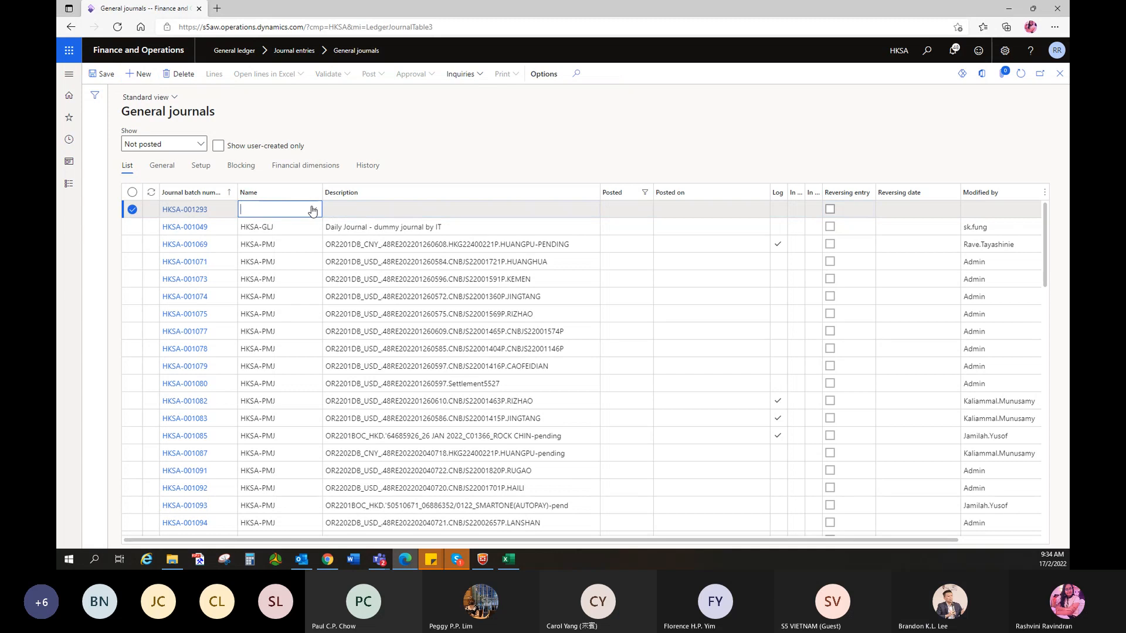
{"action": "left_click", "coordinate": [312, 210]}
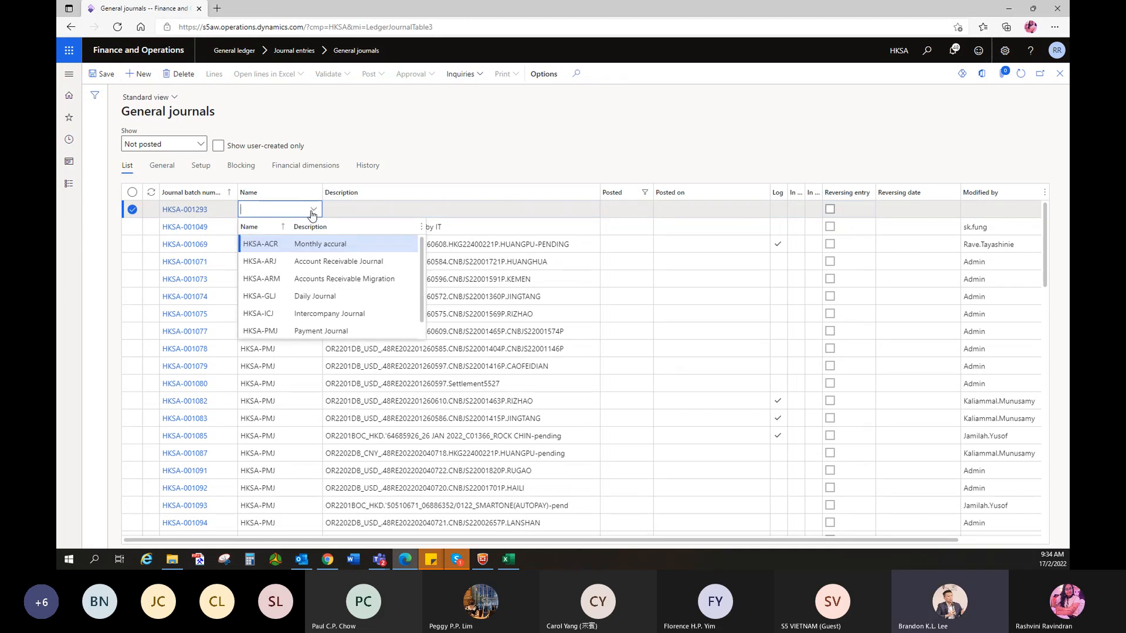
{"action": "left_click", "coordinate": [321, 262]}
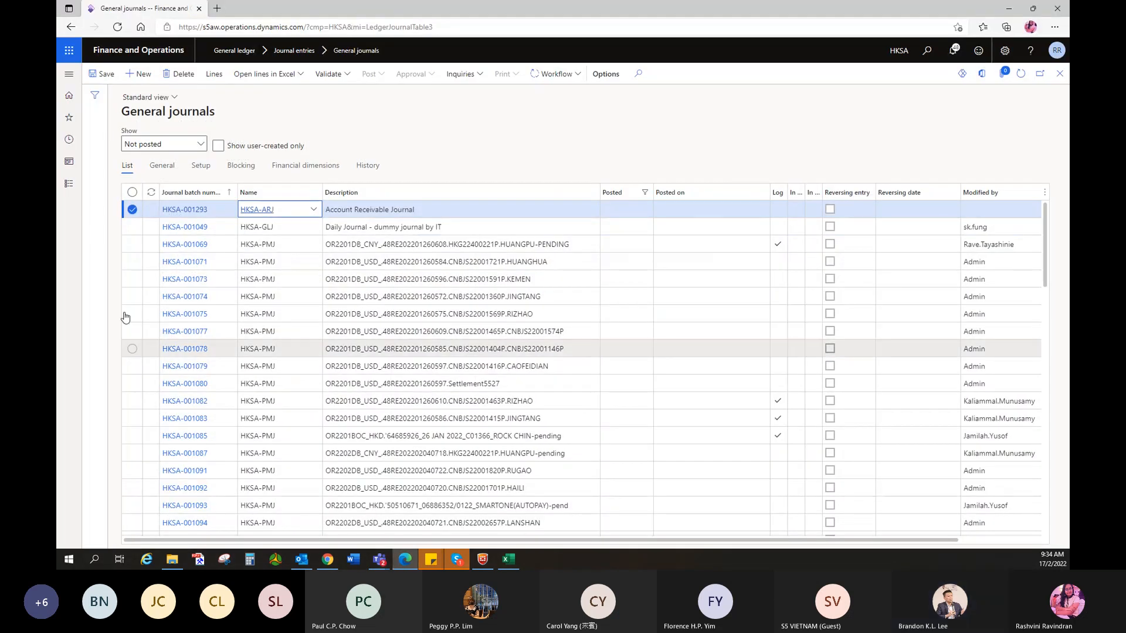
{"action": "left_click", "coordinate": [430, 211]}
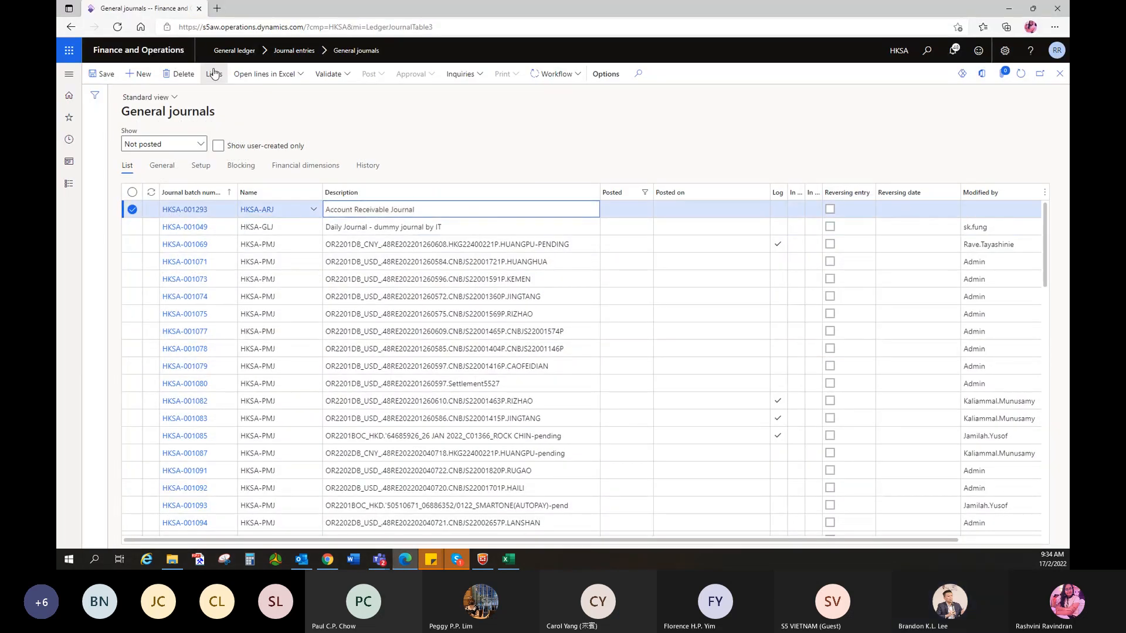
{"action": "left_click", "coordinate": [213, 75]}
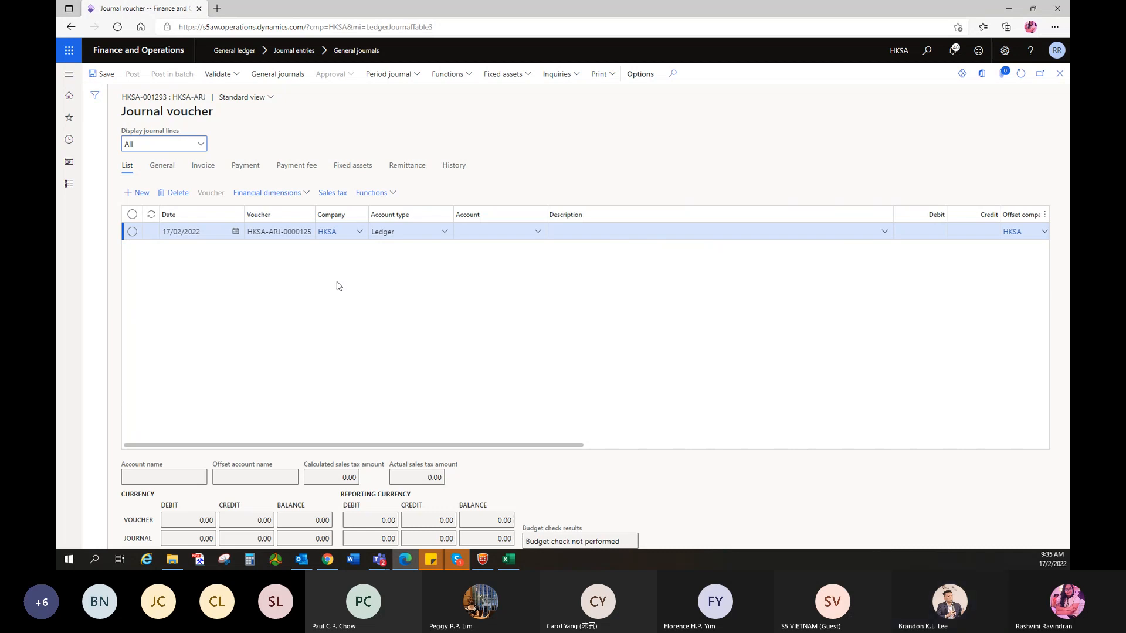
- Set the first line to Project account CNBJS16000287P with description Test
{"action": "left_click", "coordinate": [445, 235]}
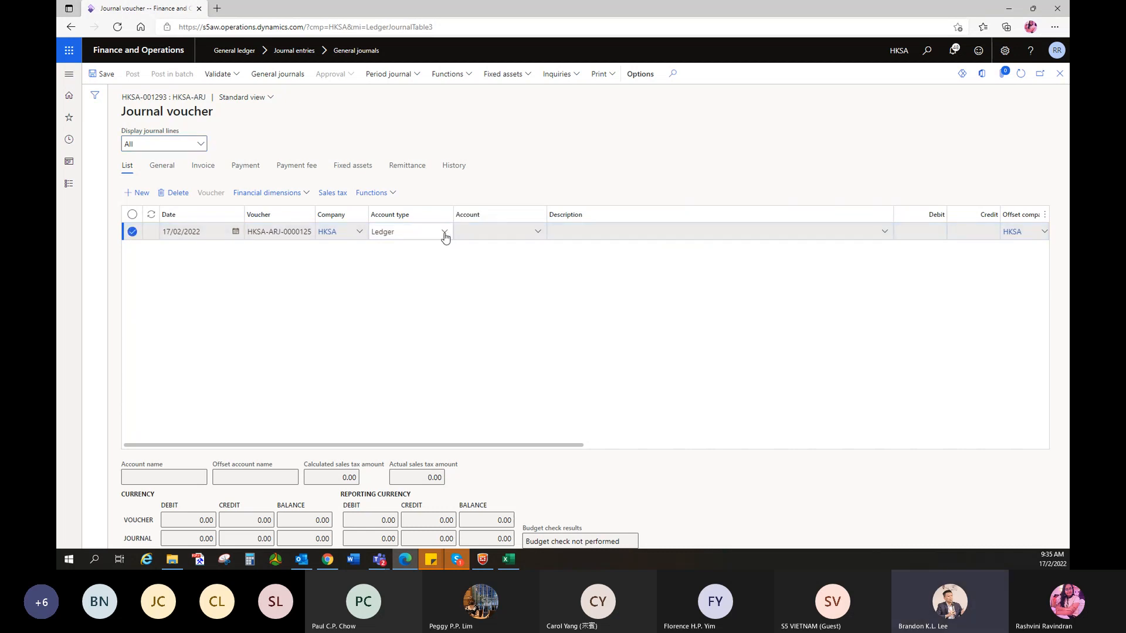
{"action": "left_click", "coordinate": [445, 233]}
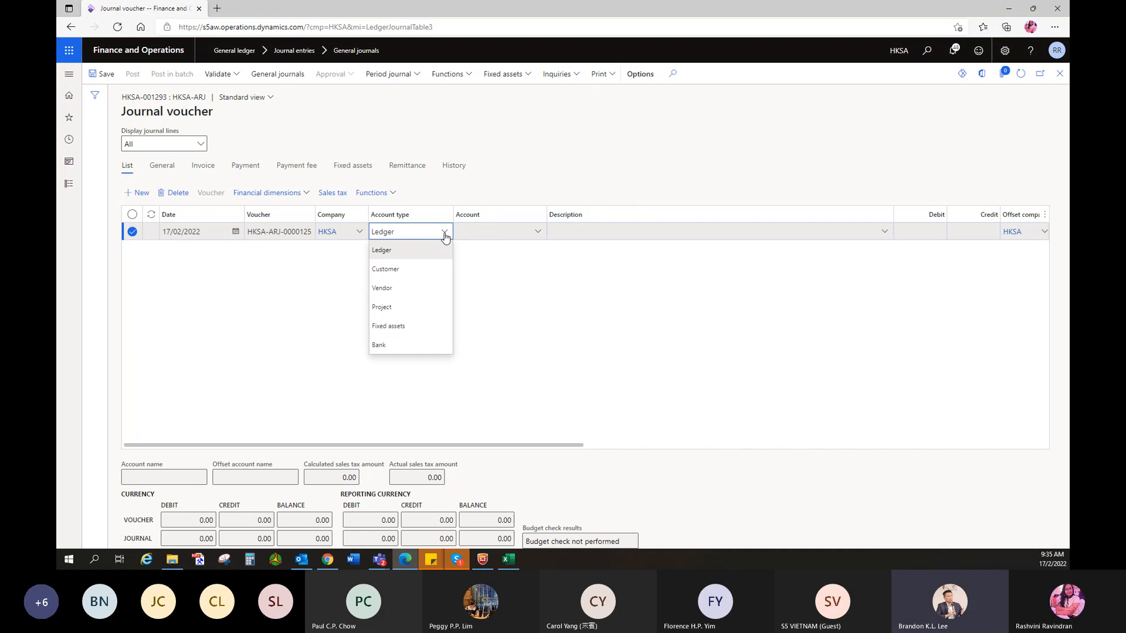
{"action": "left_click", "coordinate": [390, 308]}
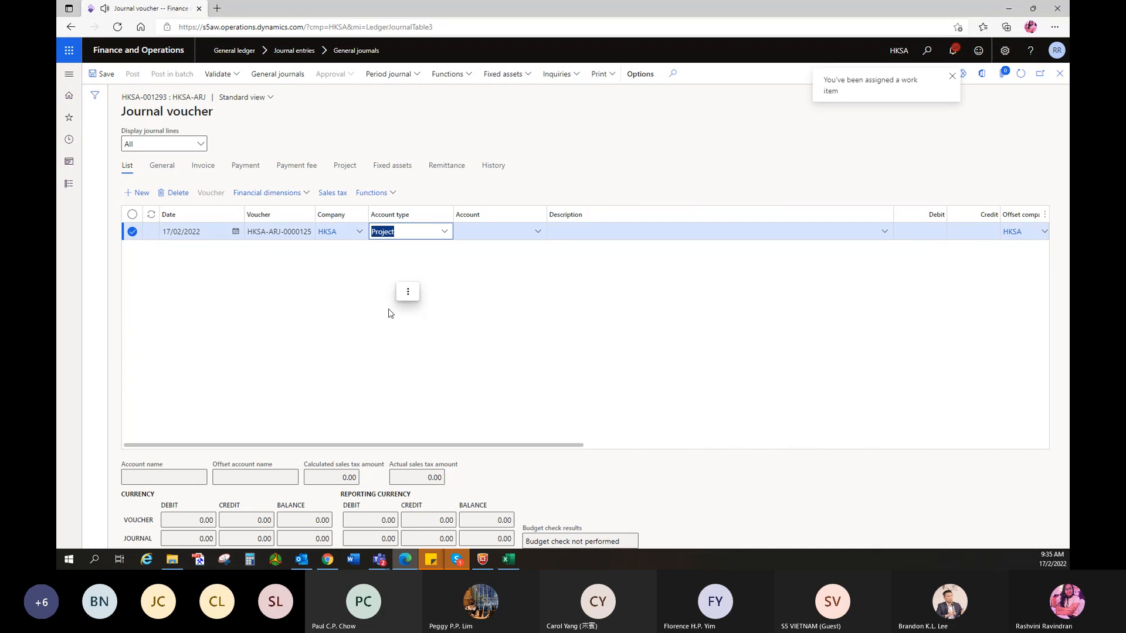
{"action": "left_click", "coordinate": [504, 229]}
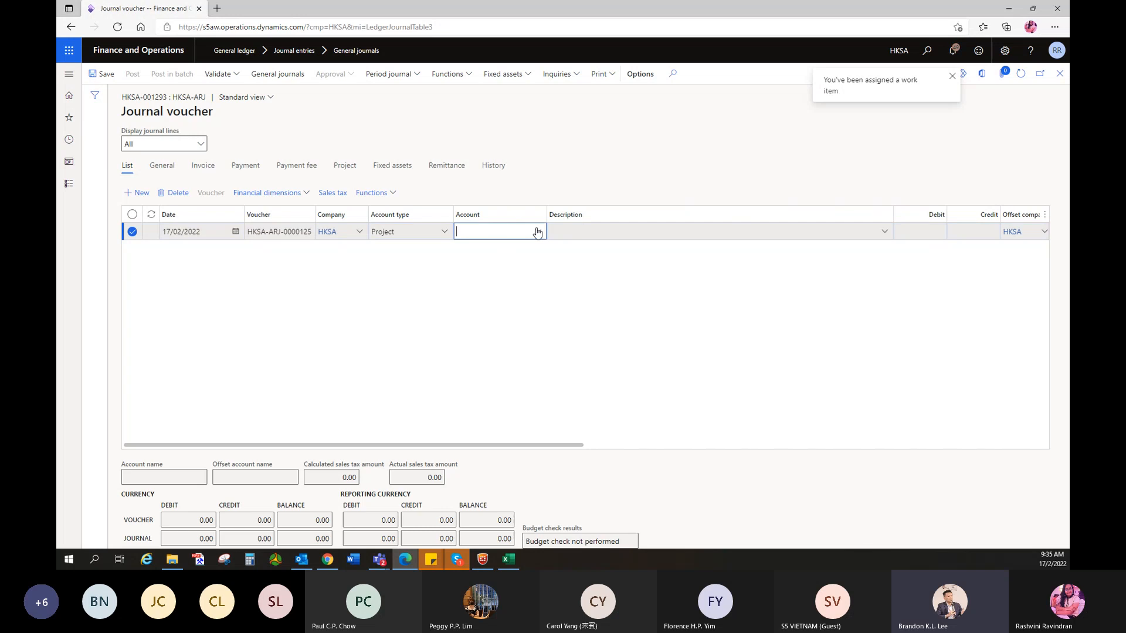
{"action": "left_click", "coordinate": [536, 231]}
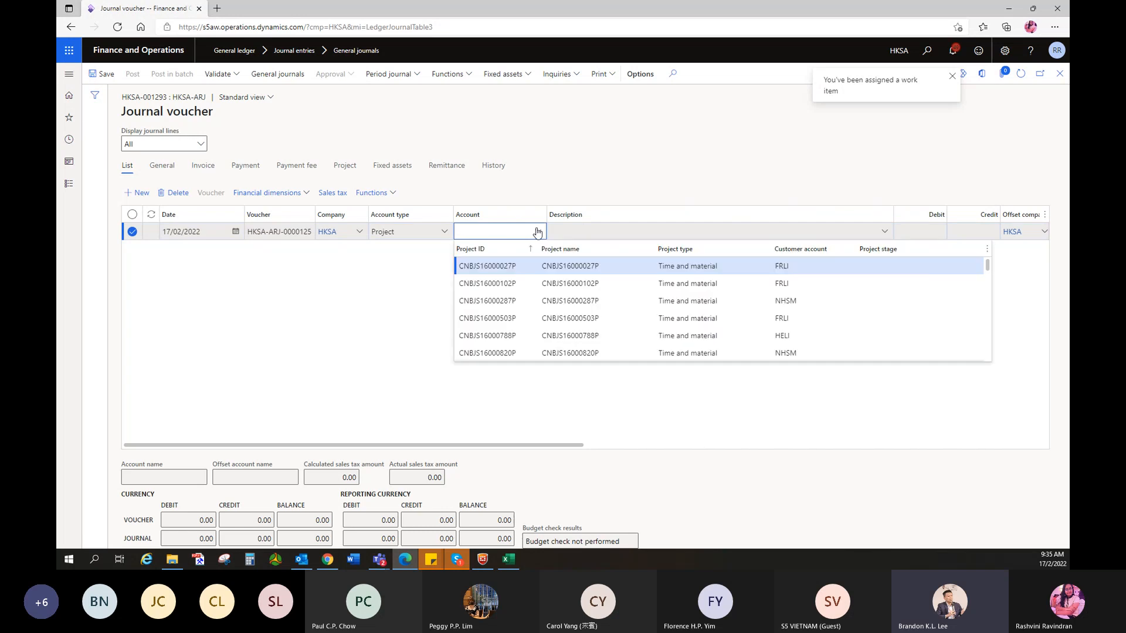
{"action": "left_click", "coordinate": [501, 302]}
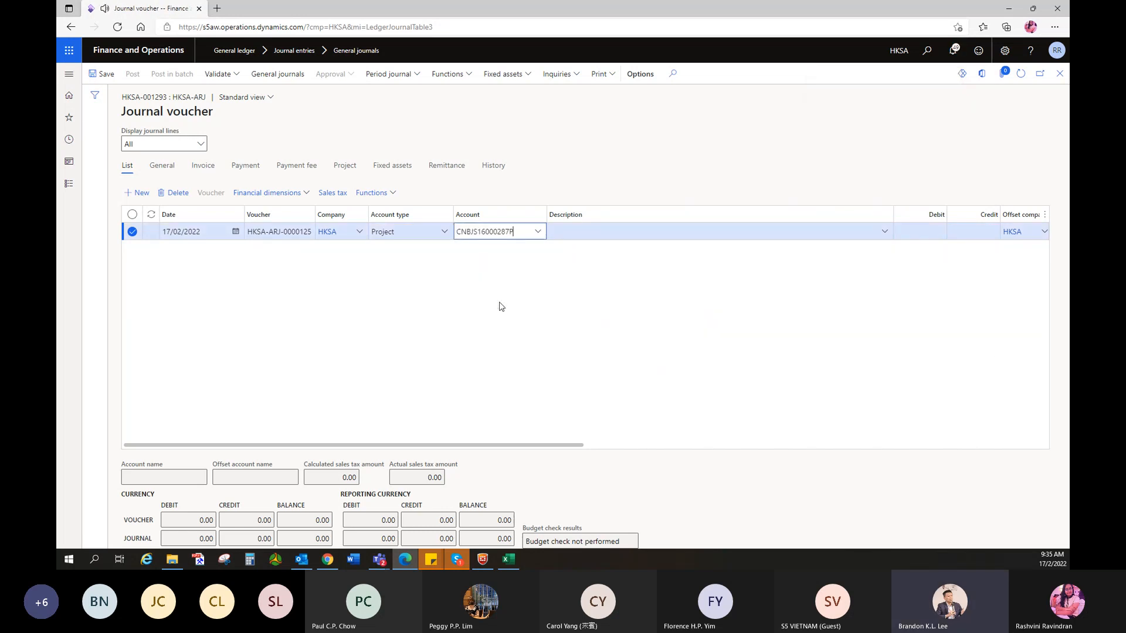
{"action": "left_click", "coordinate": [597, 235]}
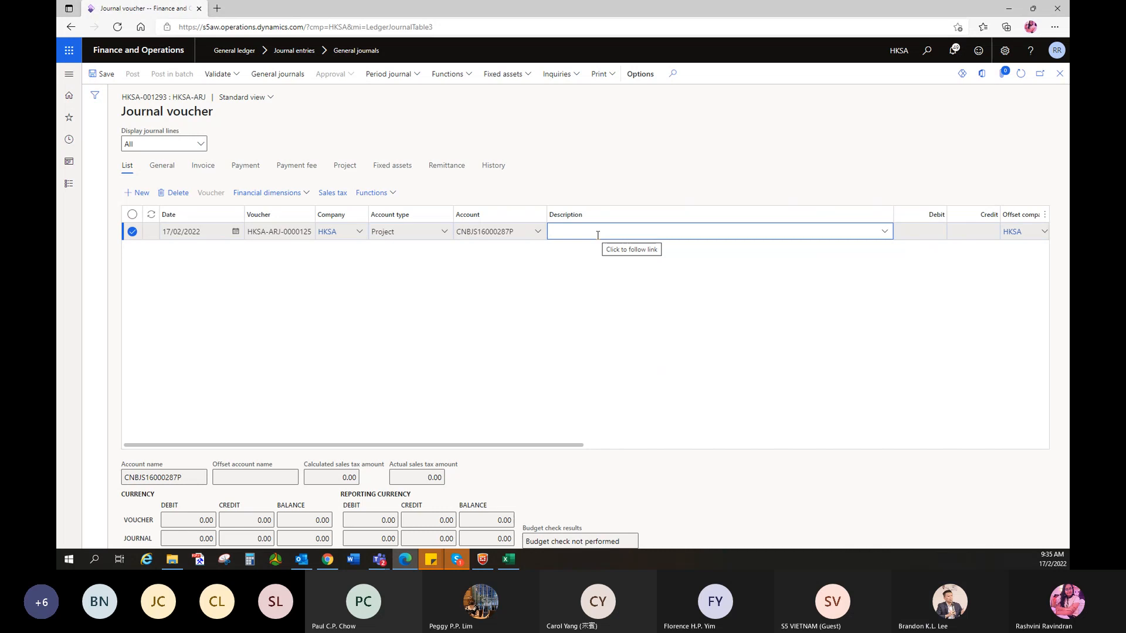
{"action": "type", "text": "est"}
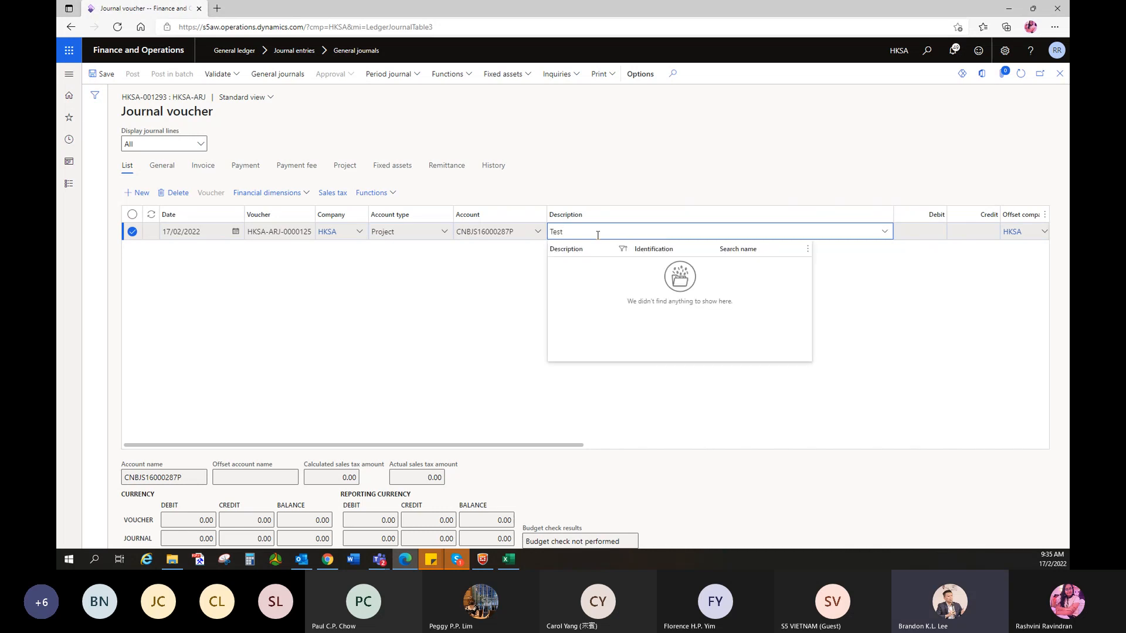
{"action": "left_click", "coordinate": [452, 295]}
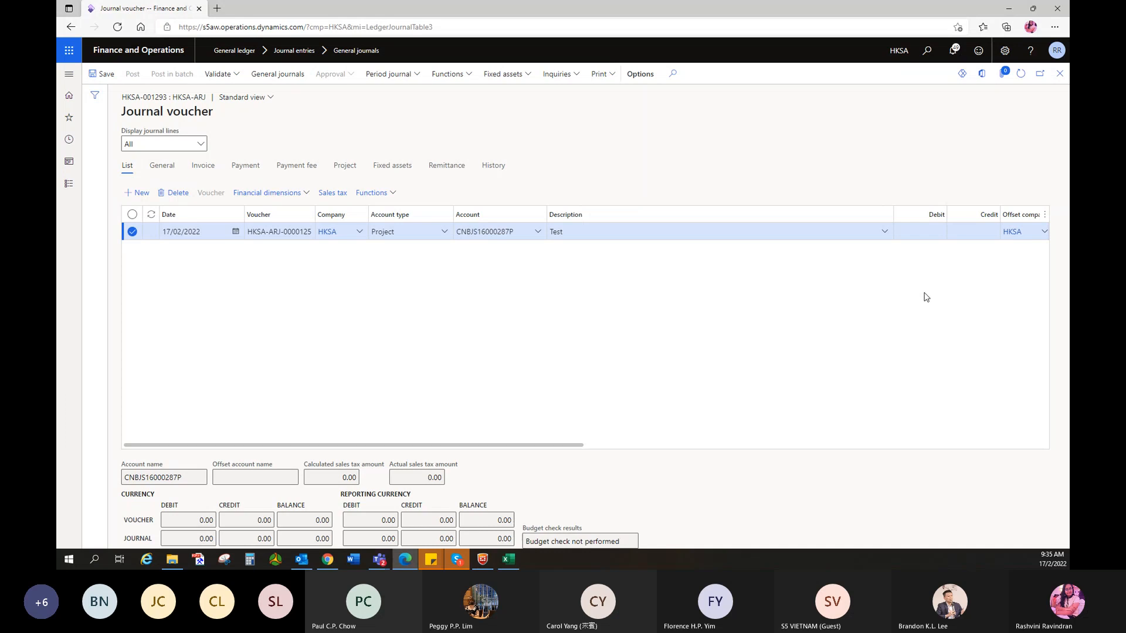
- Enter a 42,000.00 credit on the project line and view its project details
{"action": "left_click", "coordinate": [973, 230]}
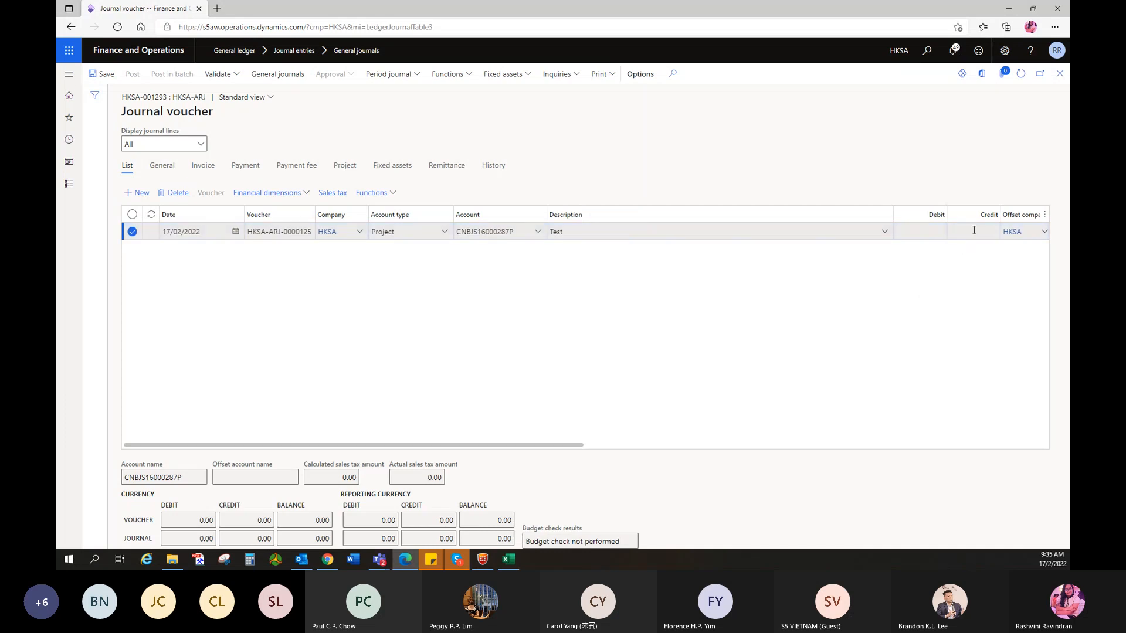
{"action": "left_click", "coordinate": [974, 230]}
{"action": "type", "text": "42,000"}
{"action": "left_click", "coordinate": [919, 230]}
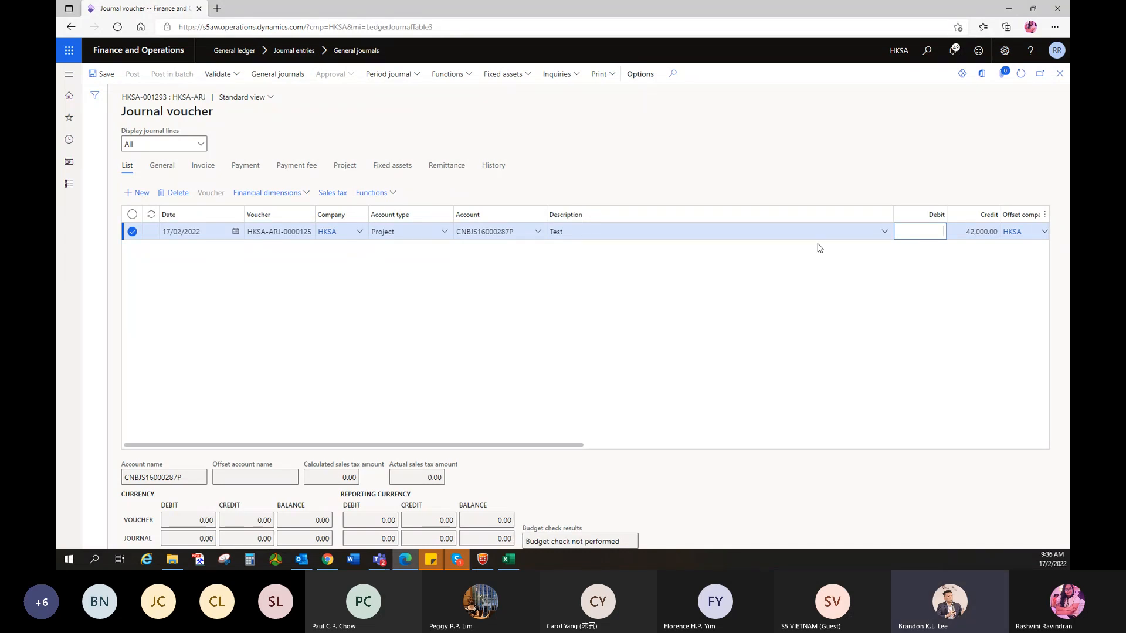
{"action": "left_click", "coordinate": [345, 166]}
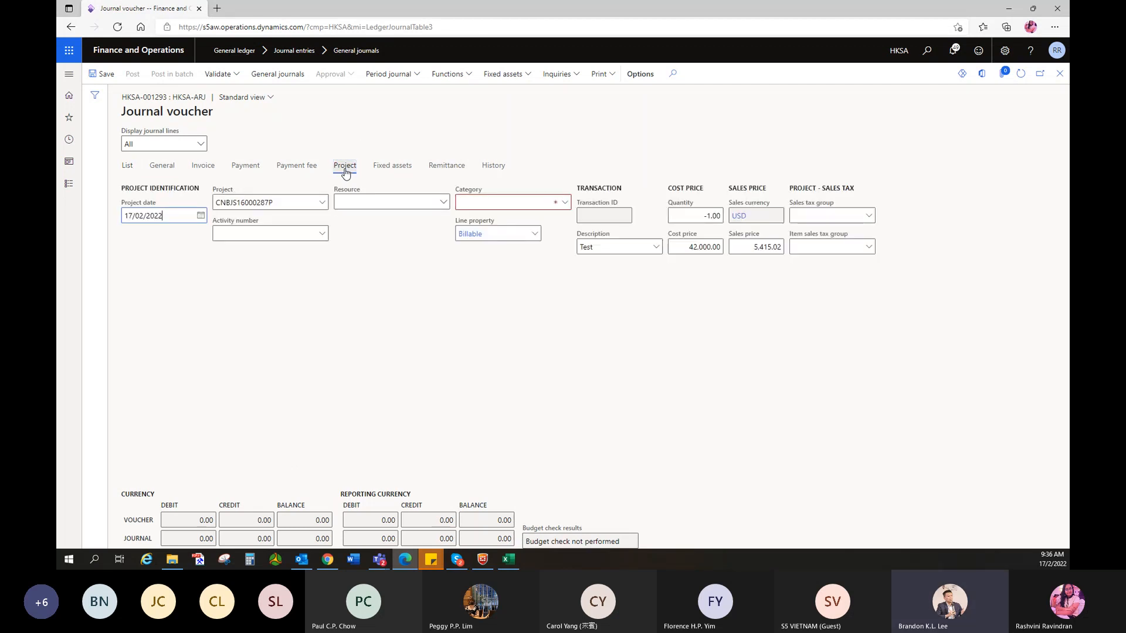
- Set the project line's category to 9010 Advance for Disbursement
{"action": "left_click", "coordinate": [479, 203]}
{"action": "type", "text": "9010"}
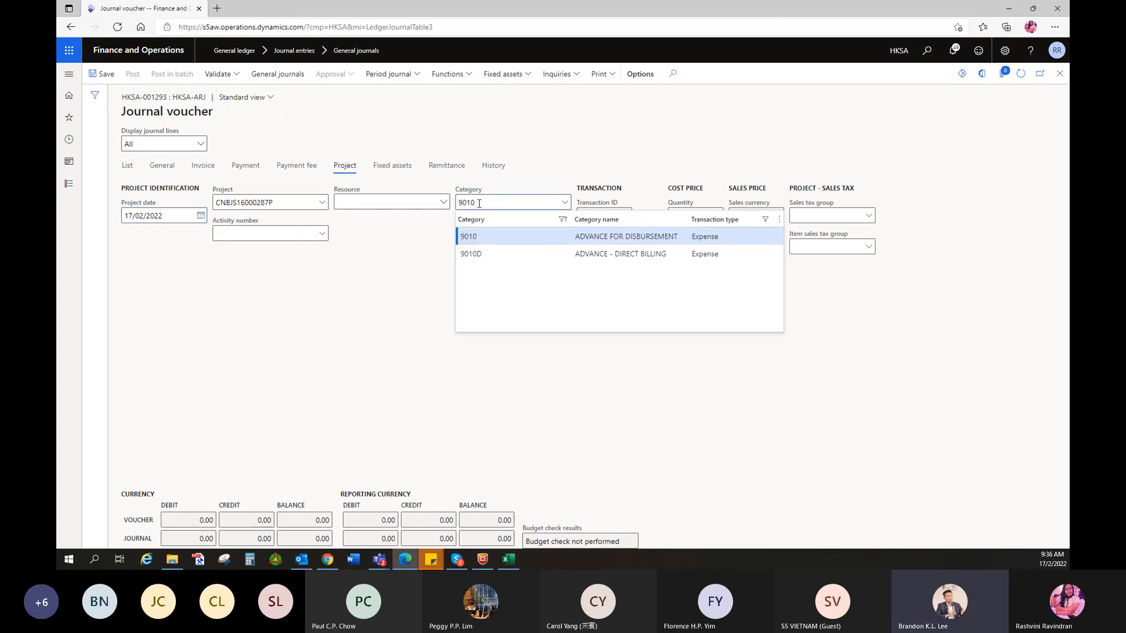
{"action": "left_click", "coordinate": [497, 237]}
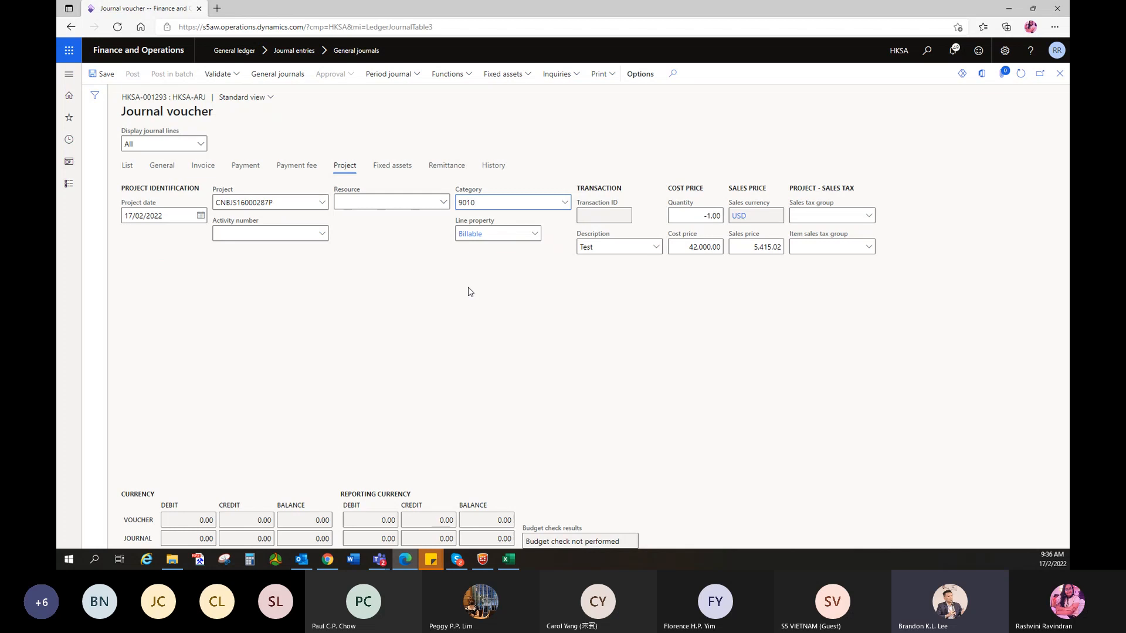
{"action": "left_click", "coordinate": [125, 167]}
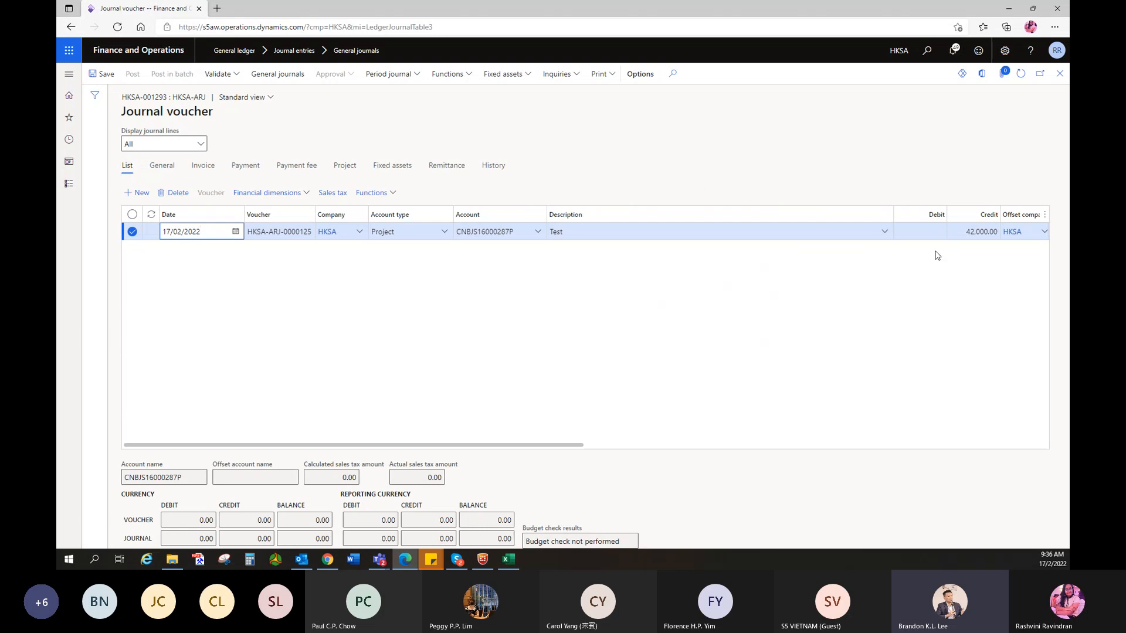
{"action": "left_click", "coordinate": [927, 235]}
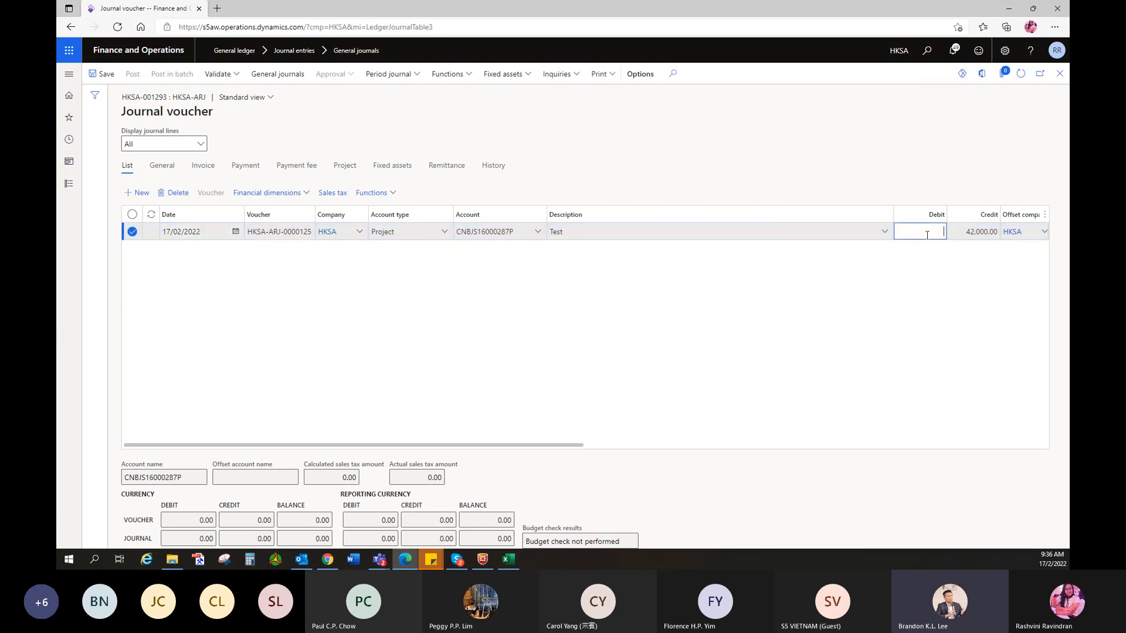
{"action": "key", "text": "Down"}
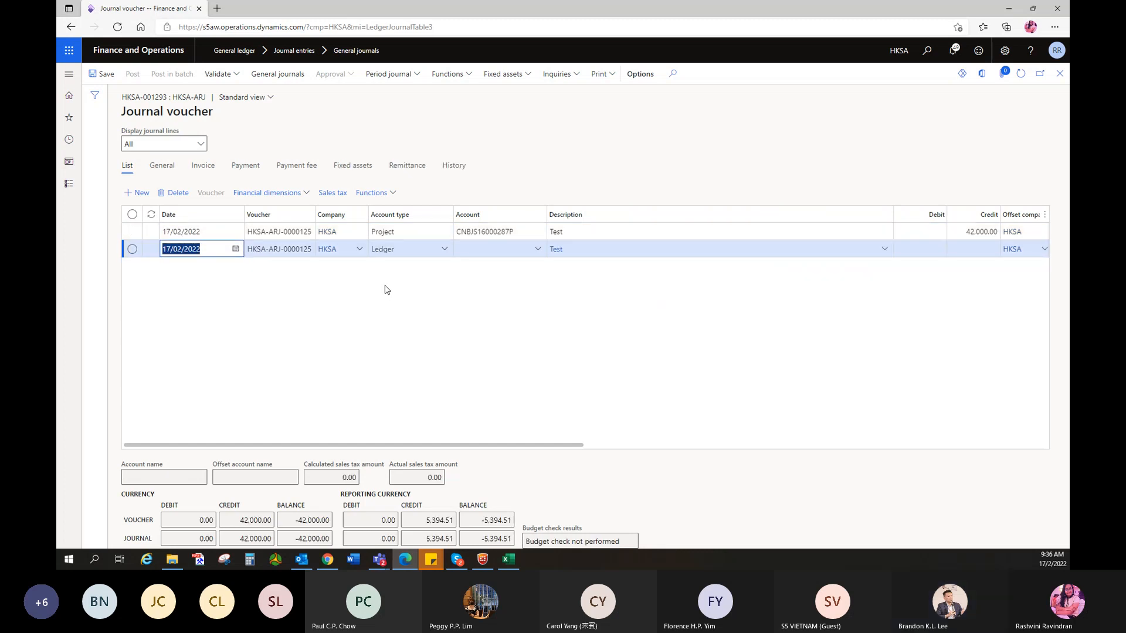
{"action": "left_click", "coordinate": [447, 249]}
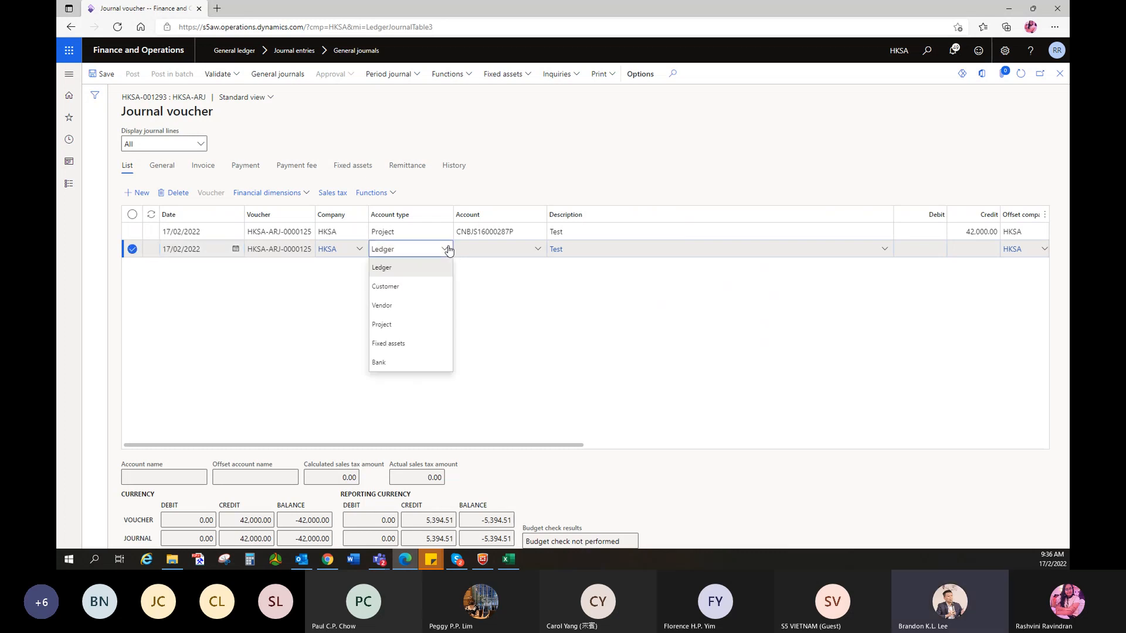
{"action": "left_click", "coordinate": [389, 364]}
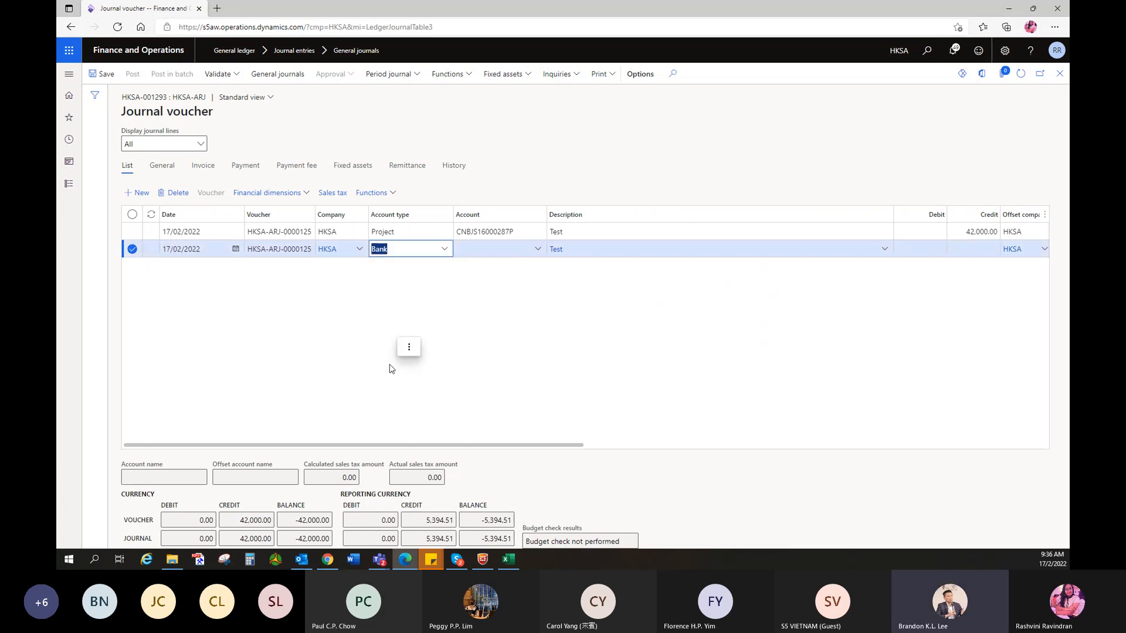
{"action": "left_click", "coordinate": [539, 251]}
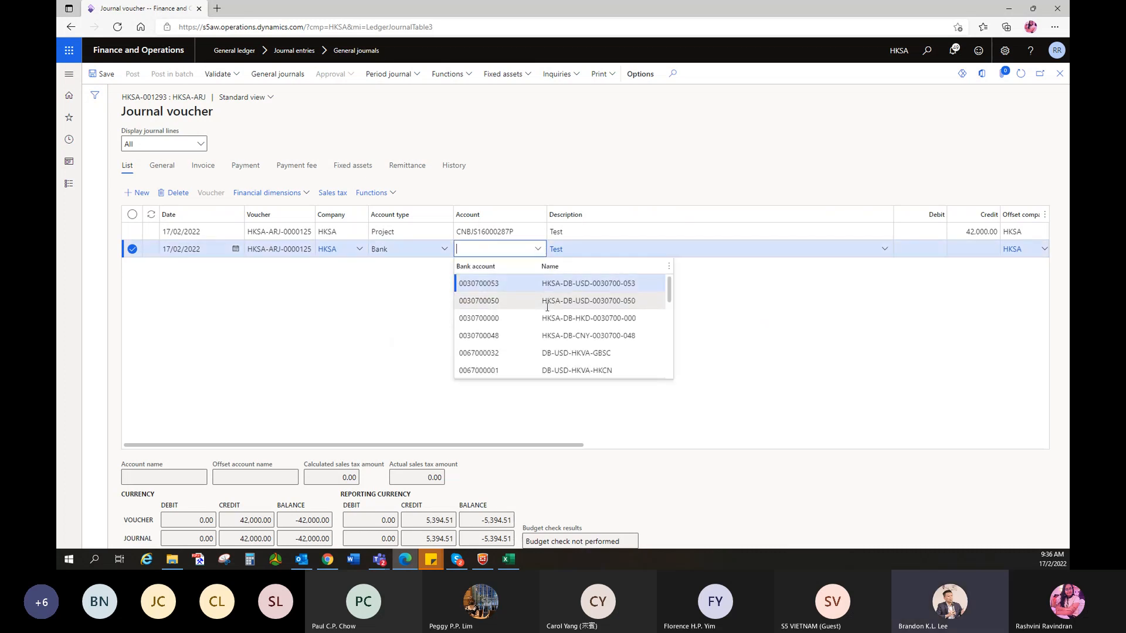
{"action": "left_click", "coordinate": [556, 304]}
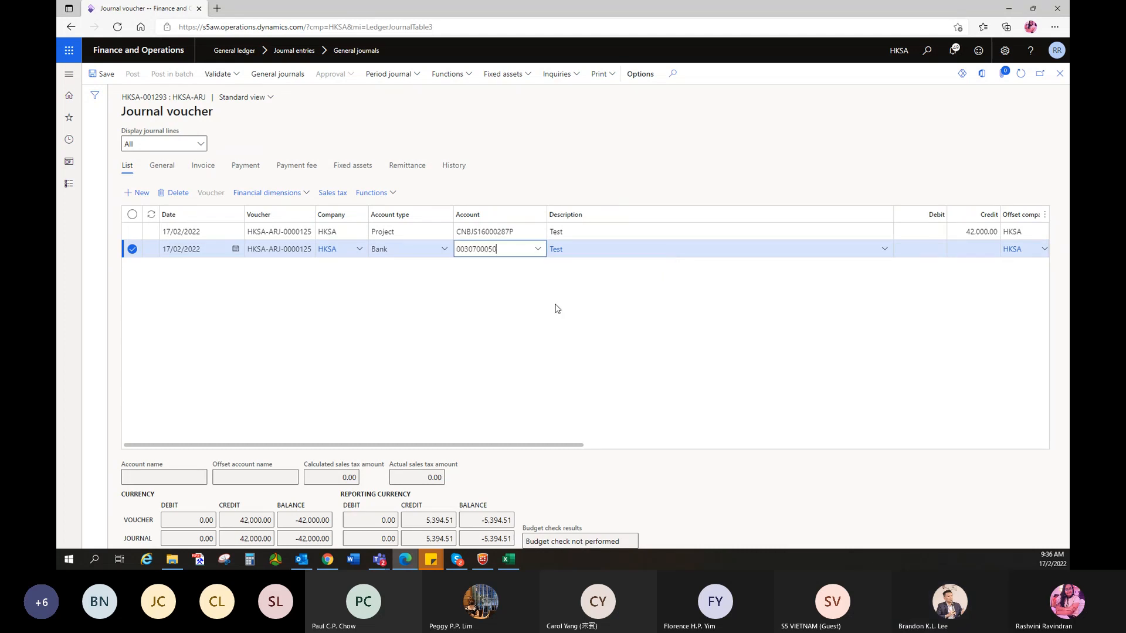
{"action": "left_click", "coordinate": [918, 252]}
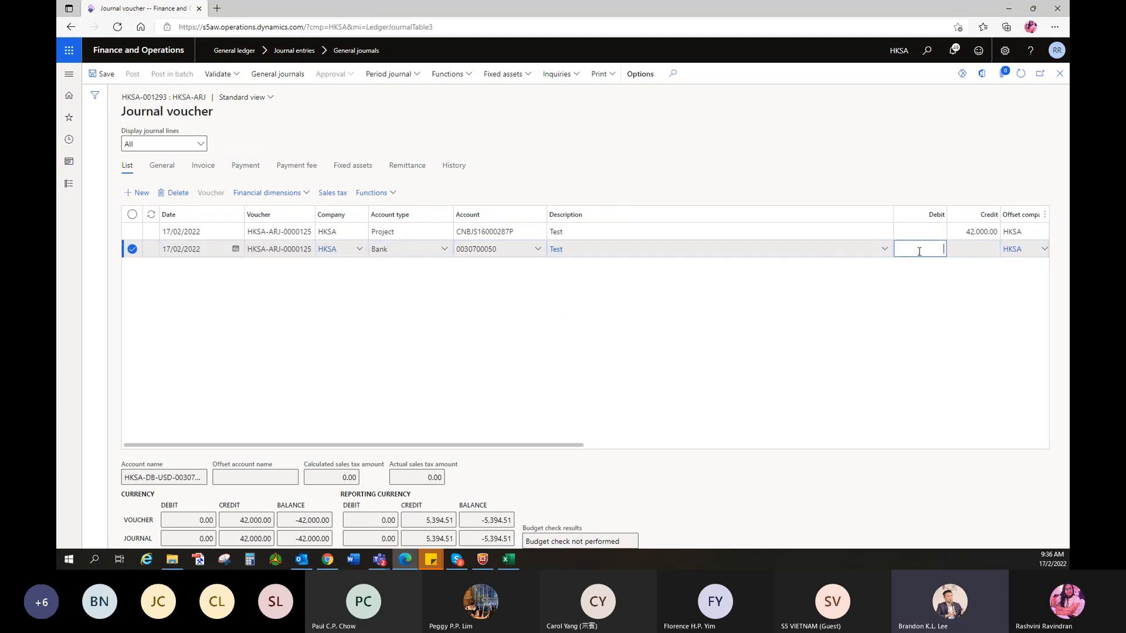
{"action": "type", "text": "42,000"}
{"action": "left_click", "coordinate": [851, 307]}
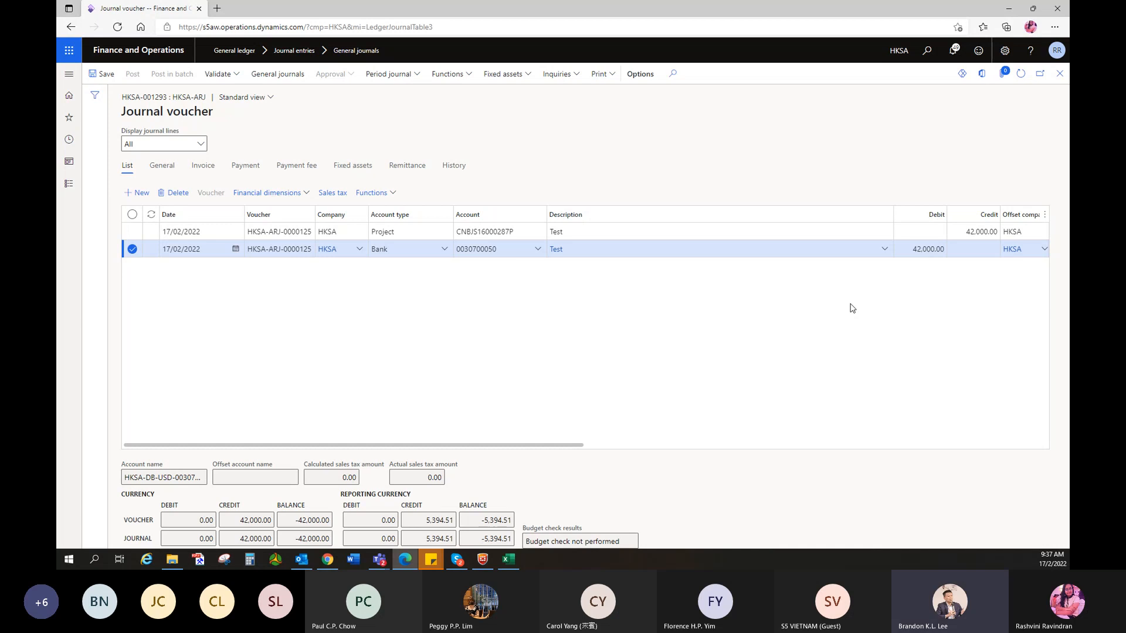
- Change the first line's Currency cell from HKD to USD
{"action": "left_click_drag", "start_coordinate": [571, 452], "coordinate": [782, 472]}
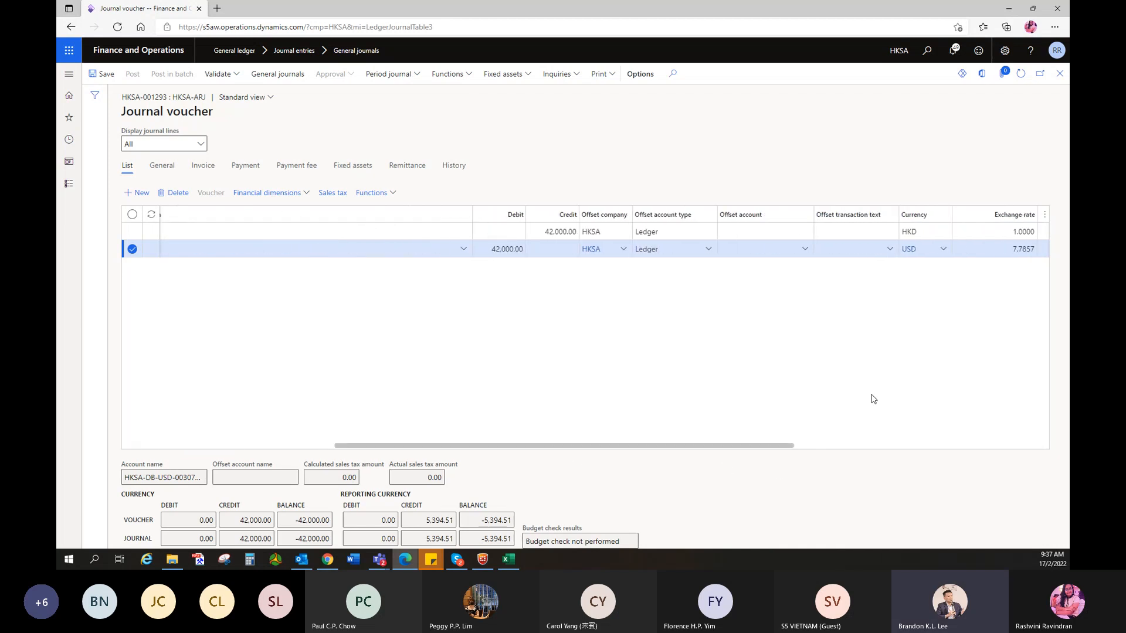
{"action": "left_click", "coordinate": [924, 232]}
{"action": "double_click", "coordinate": [924, 231]}
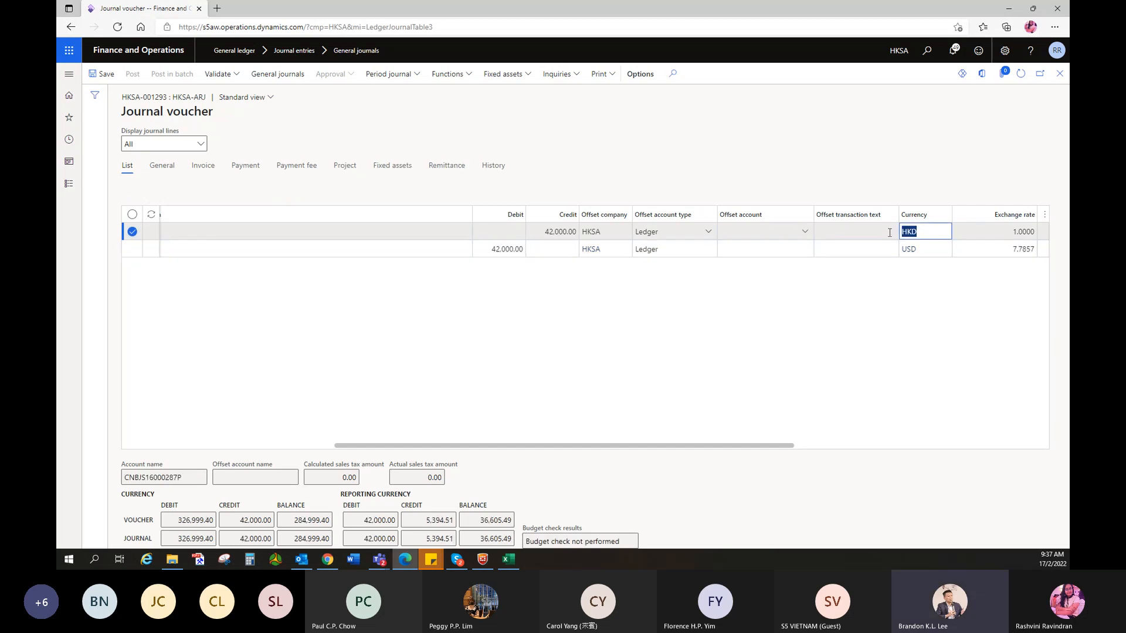
{"action": "type", "text": "usd"}
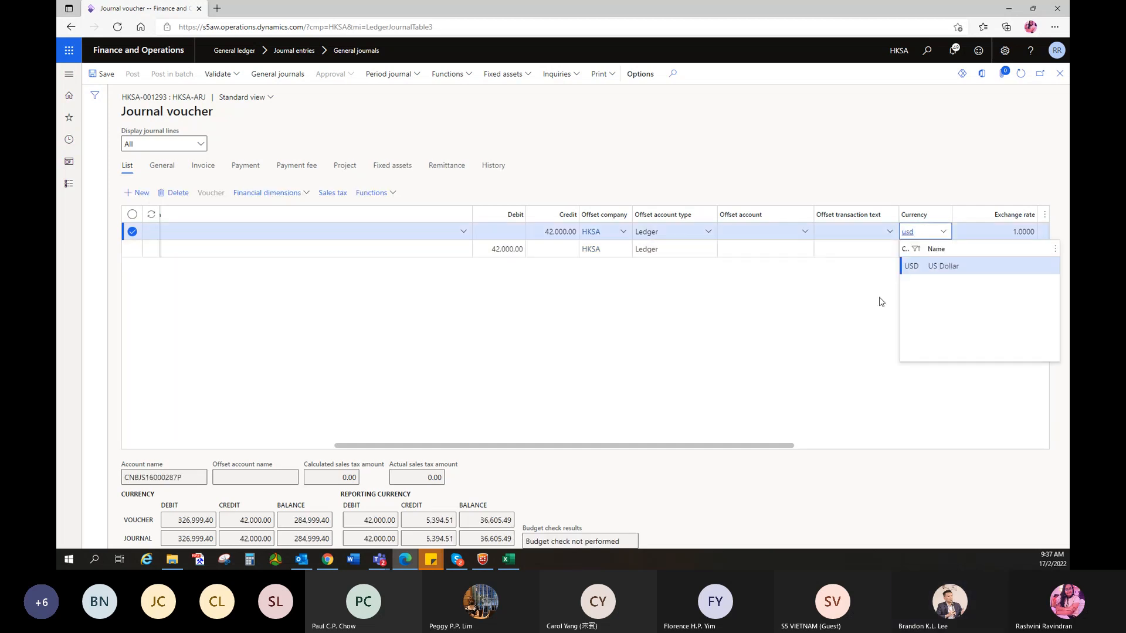
{"action": "left_click", "coordinate": [882, 302]}
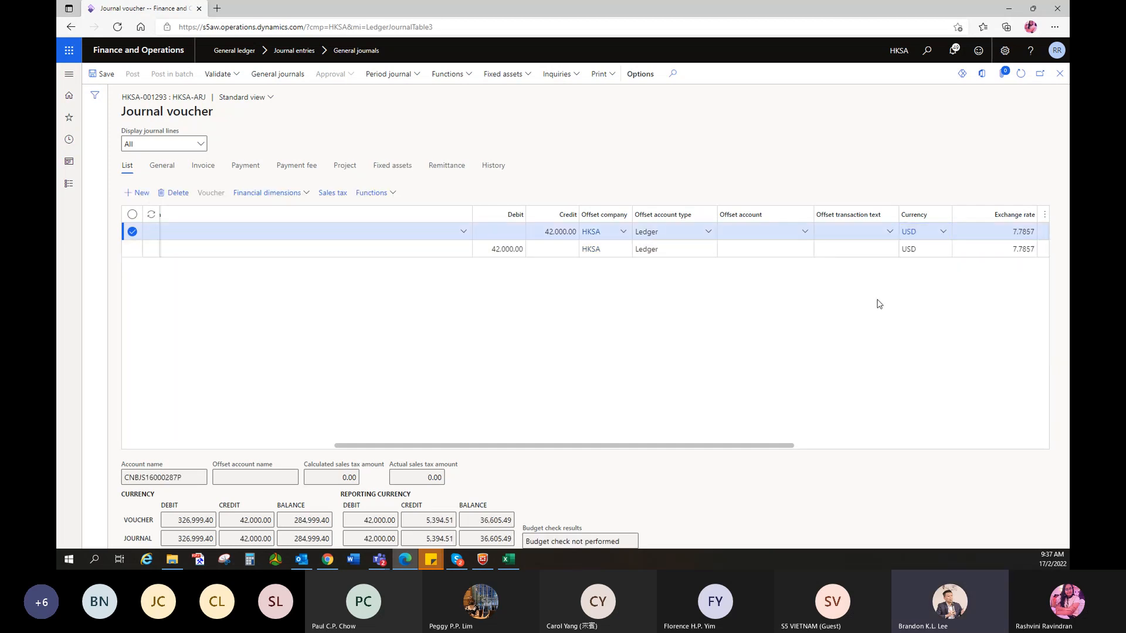
{"action": "left_click_drag", "start_coordinate": [661, 449], "coordinate": [639, 452]}
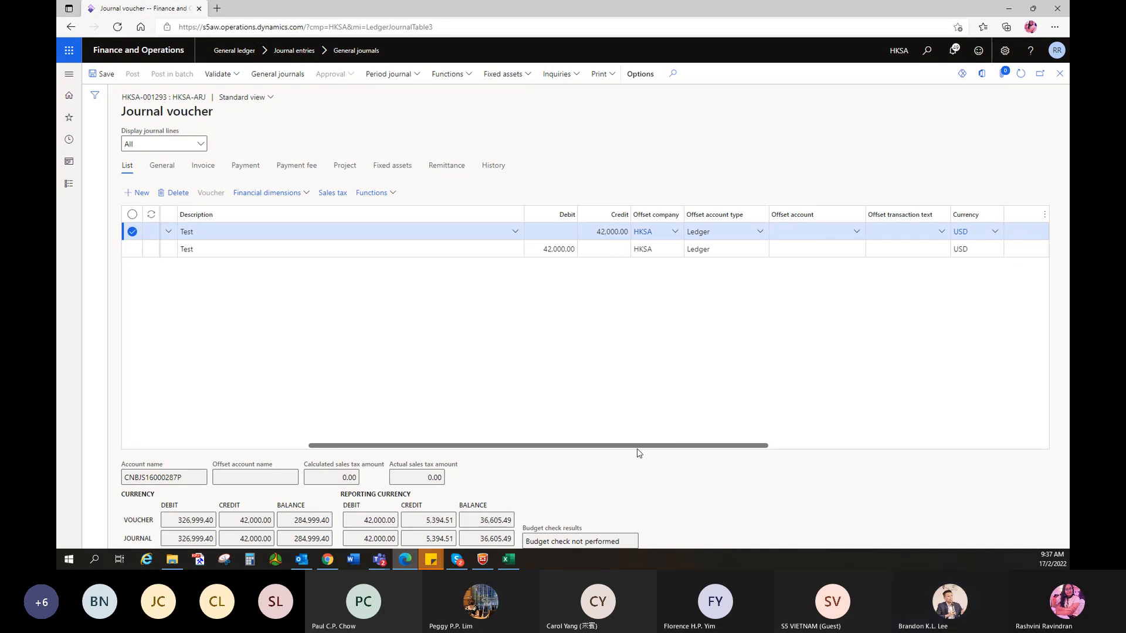
{"action": "left_click_drag", "start_coordinate": [611, 451], "coordinate": [430, 455]}
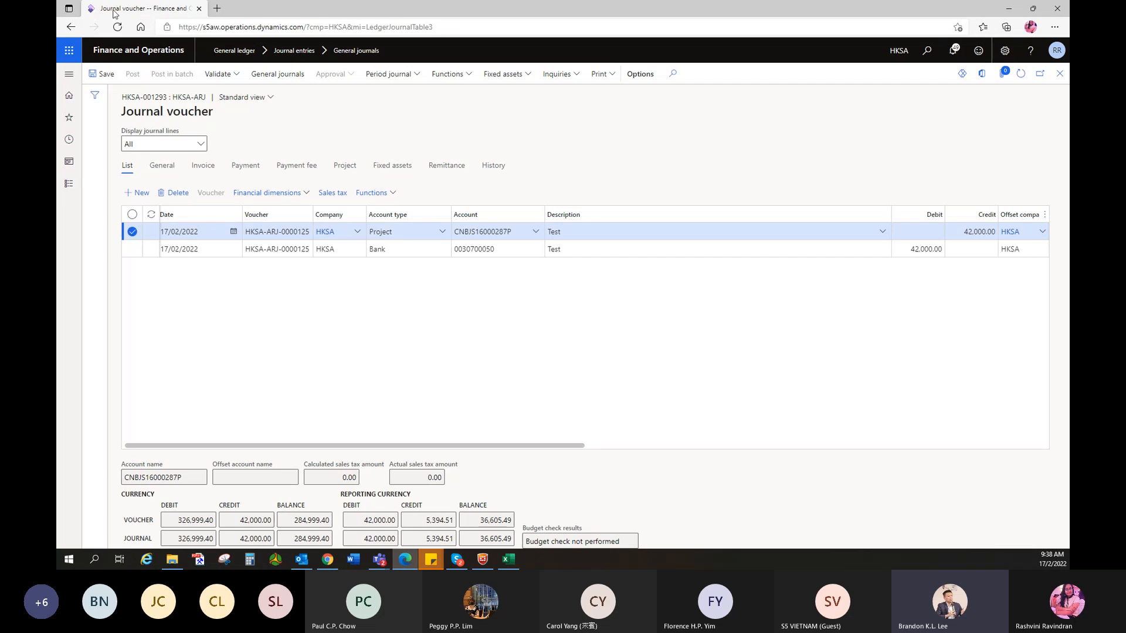
- Duplicate the journal voucher browser tab and detach it into its own window
{"action": "right_click", "coordinate": [167, 14]}
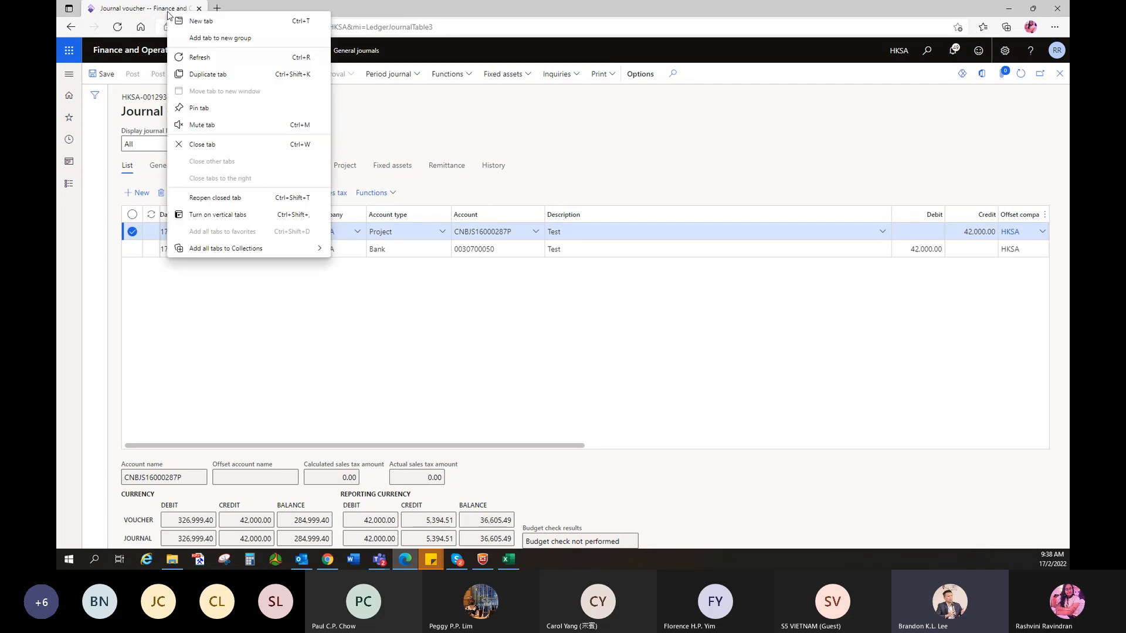
{"action": "left_click", "coordinate": [187, 69]}
{"action": "left_click_drag", "start_coordinate": [249, 13], "coordinate": [56, 24]}
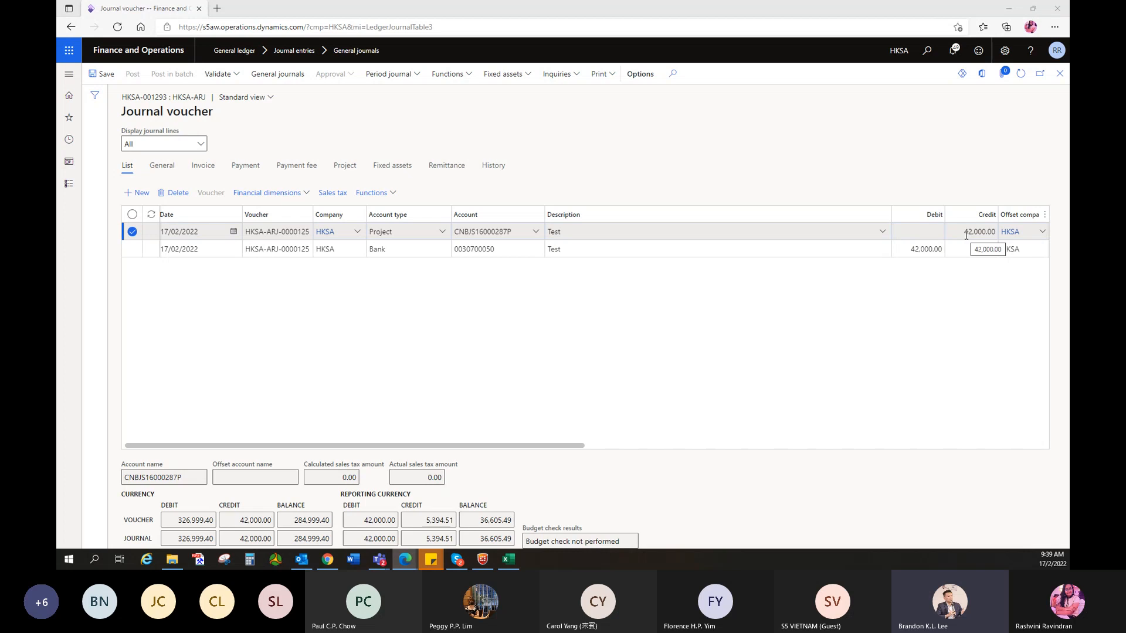
- Lower the bank line's debit to 41,997.43
{"action": "left_click", "coordinate": [918, 250]}
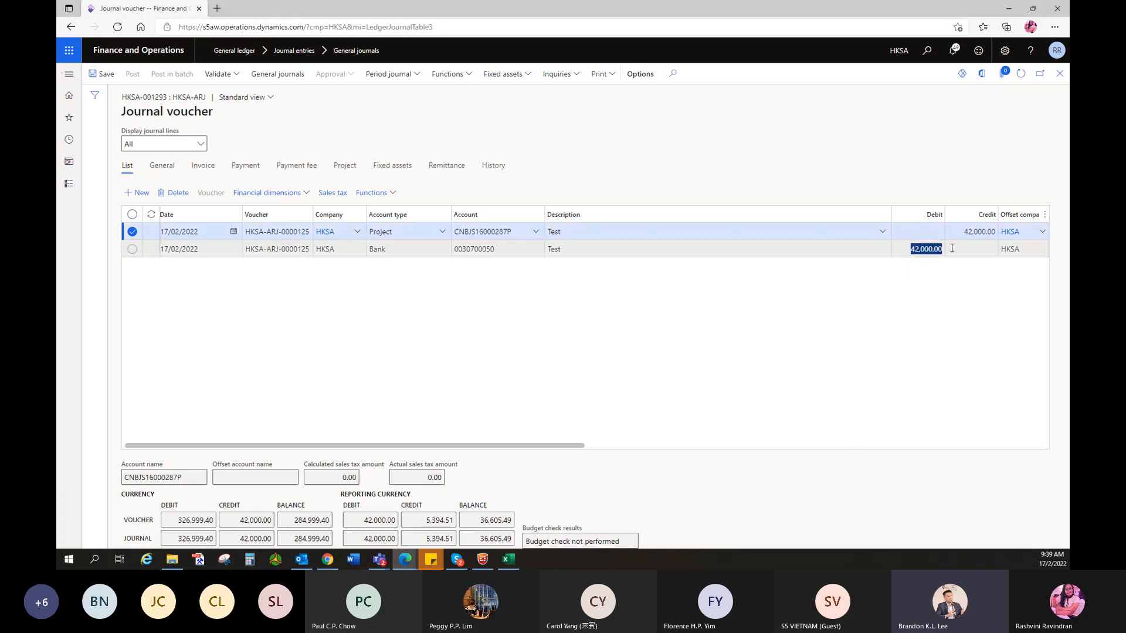
{"action": "type", "text": "4"}
{"action": "type", "text": "1,997.4"}
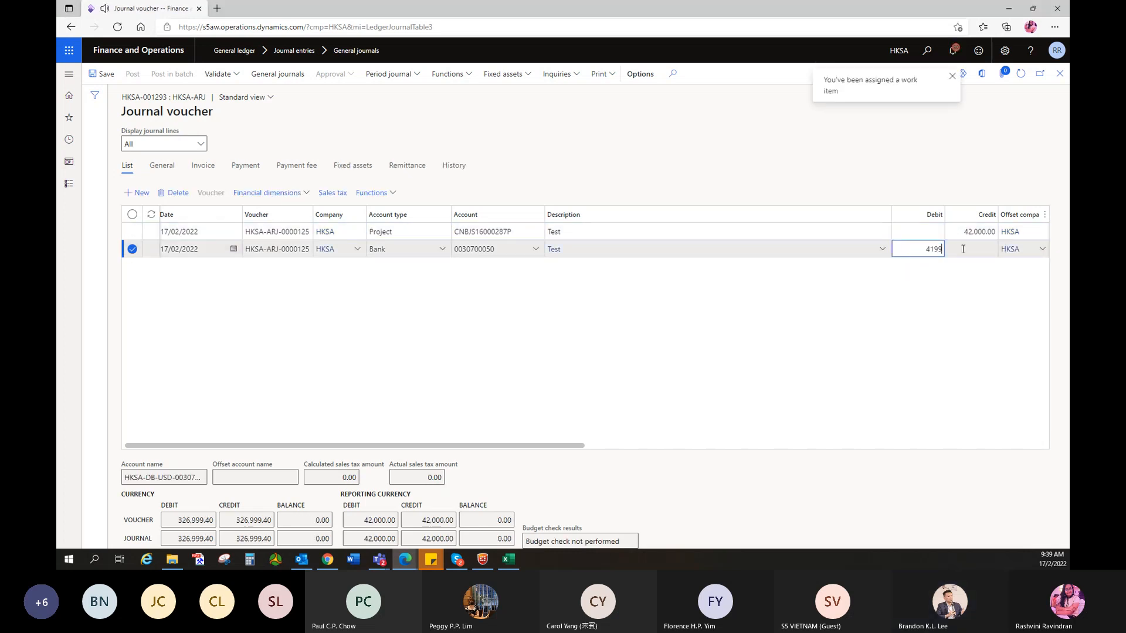
{"action": "type", "text": "3"}
{"action": "left_click", "coordinate": [973, 251]}
- Add a third line debiting 2.57 to Project account CNBJS16000287P
{"action": "key", "text": "alt+n"}
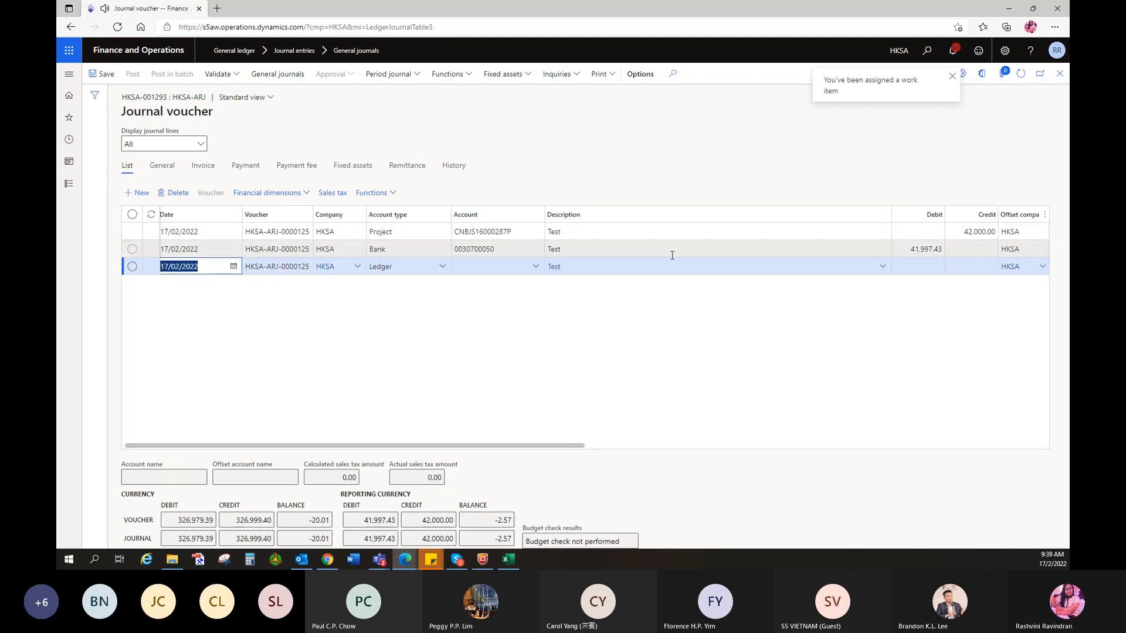
{"action": "left_click", "coordinate": [443, 267]}
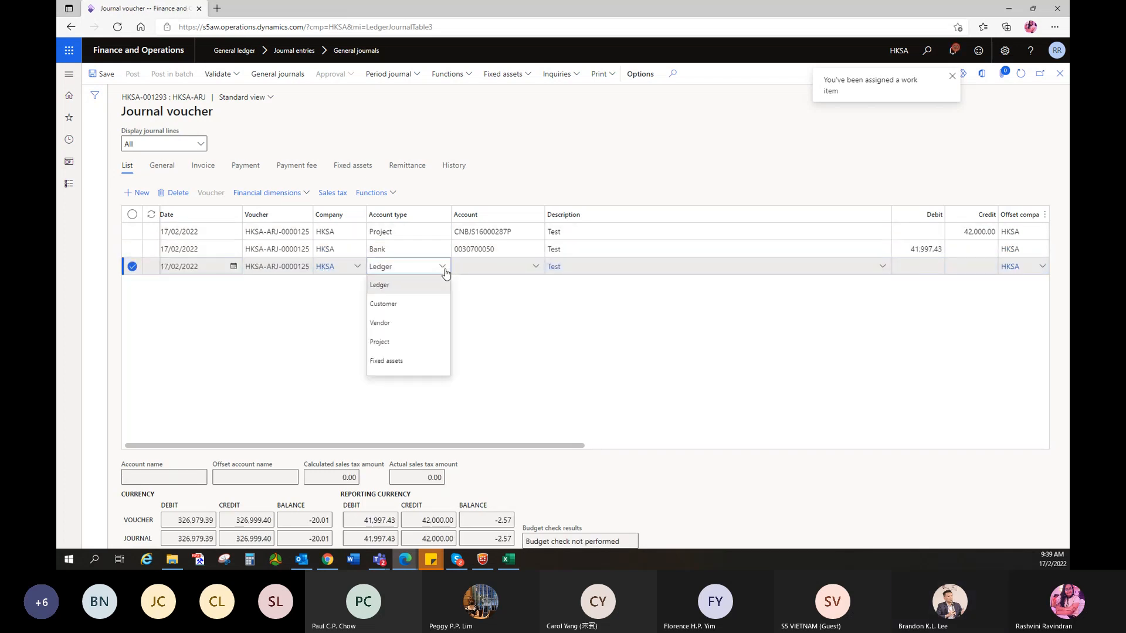
{"action": "left_click", "coordinate": [379, 341]}
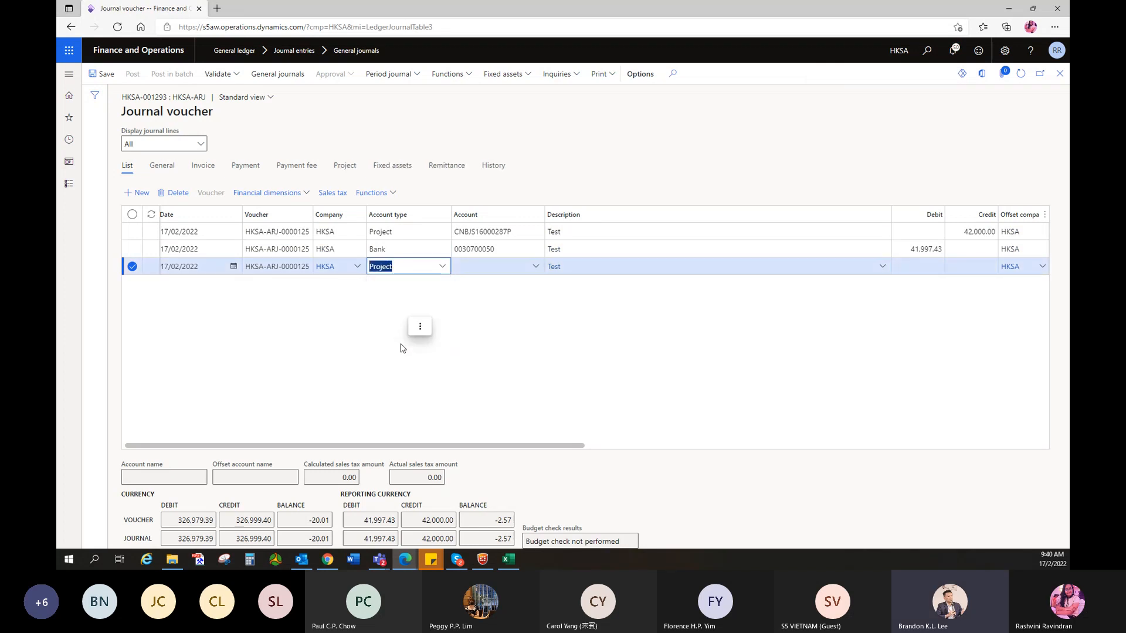
{"action": "left_click", "coordinate": [483, 269]}
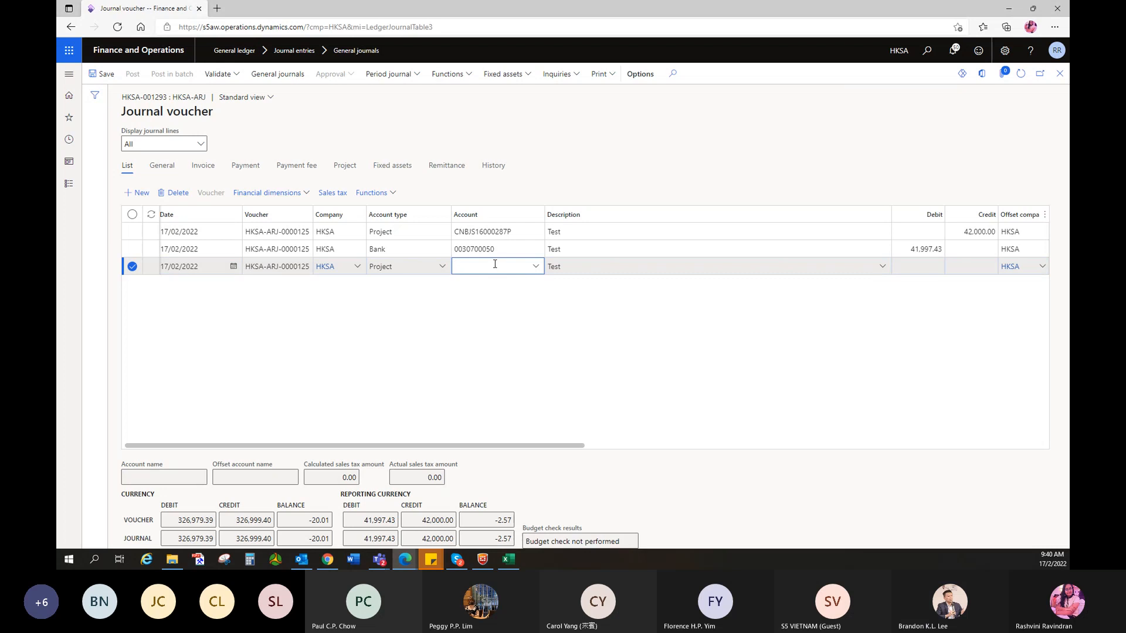
{"action": "left_click", "coordinate": [537, 271]}
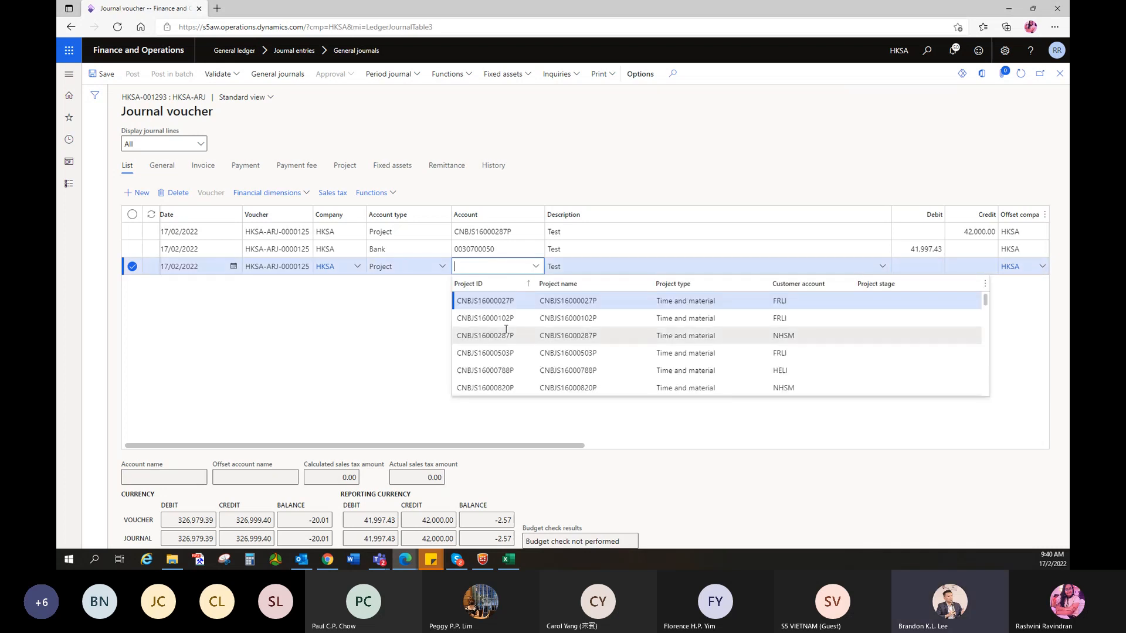
{"action": "left_click", "coordinate": [529, 310]}
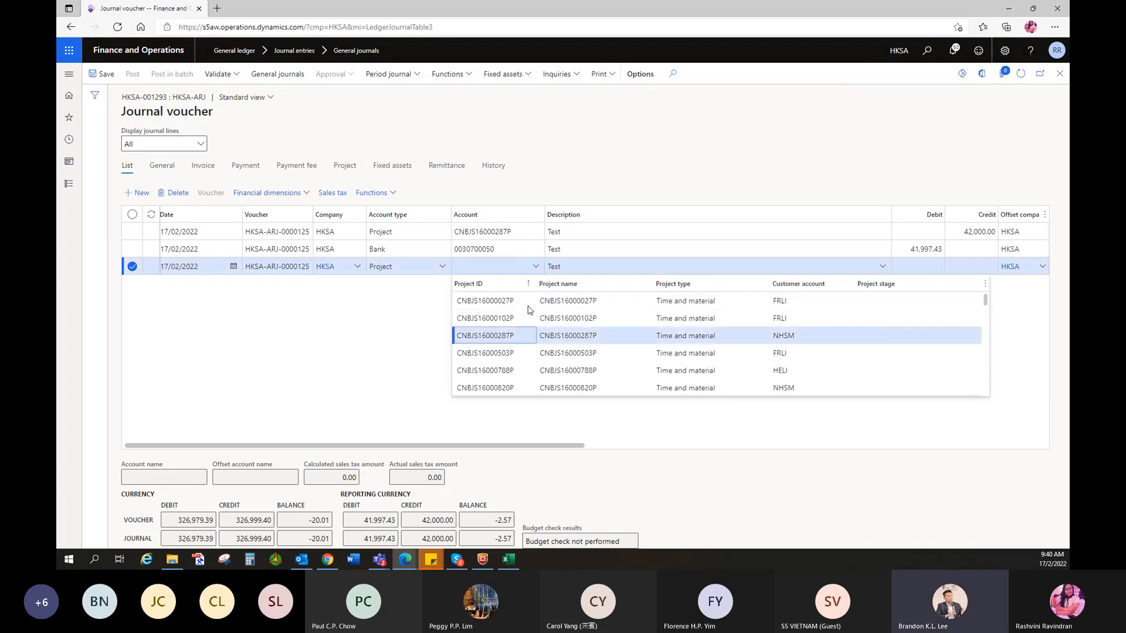
{"action": "left_click", "coordinate": [916, 264]}
{"action": "type", "text": "2.57"}
{"action": "left_click", "coordinate": [872, 299]}
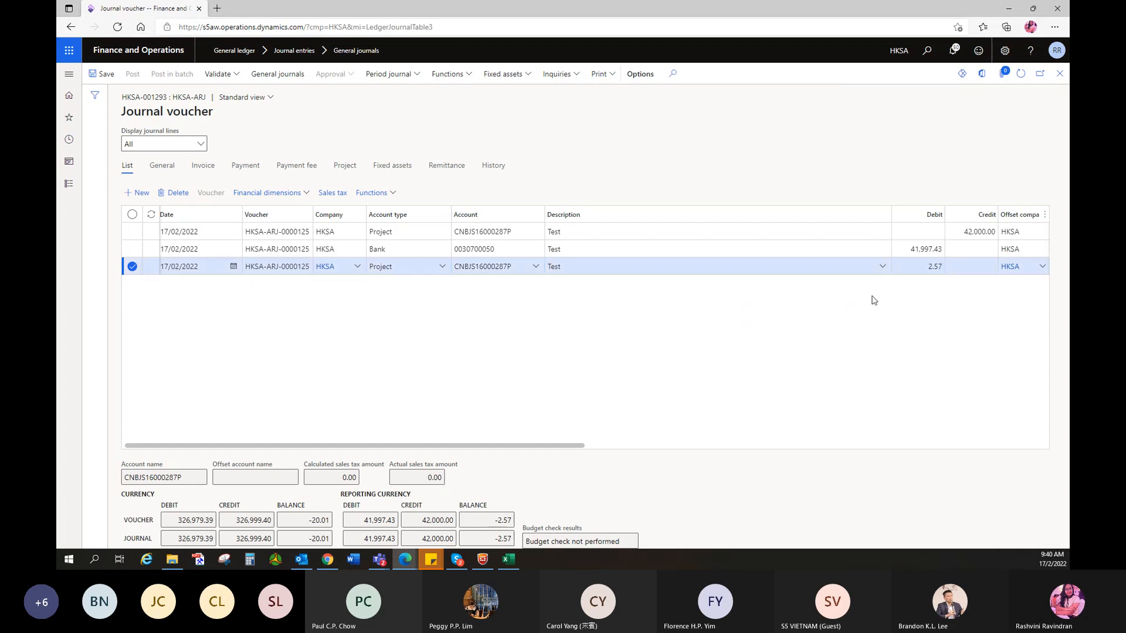
- Set the third line's project category to 6060 BANK CHARGES
{"action": "left_click", "coordinate": [344, 165]}
{"action": "left_click", "coordinate": [509, 205]}
{"action": "type", "text": "6060"}
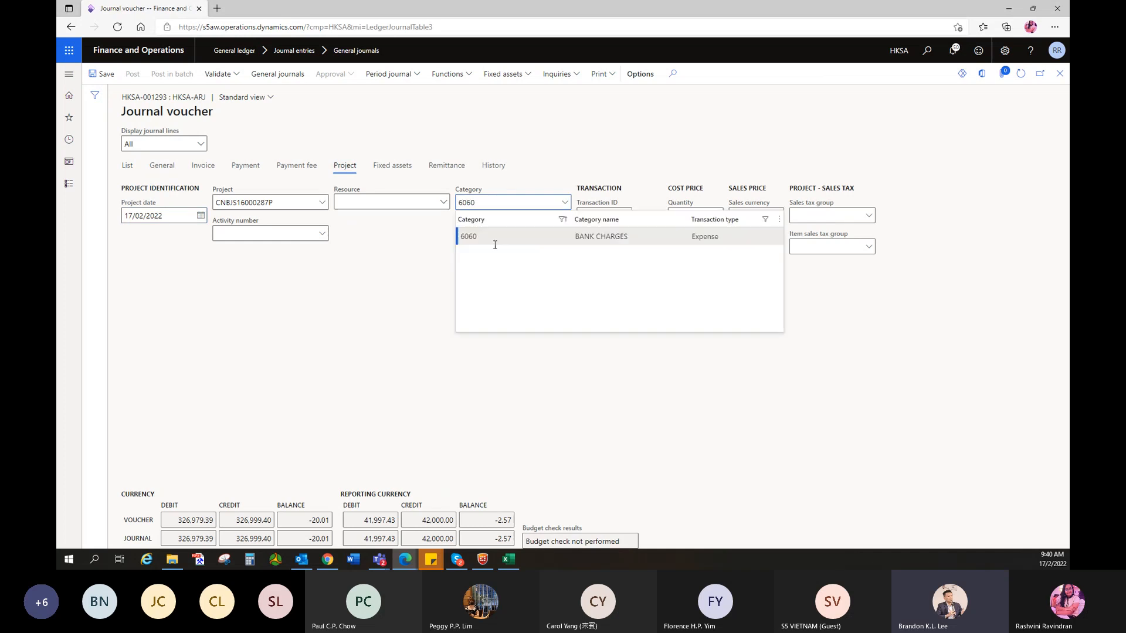
{"action": "left_click", "coordinate": [482, 238]}
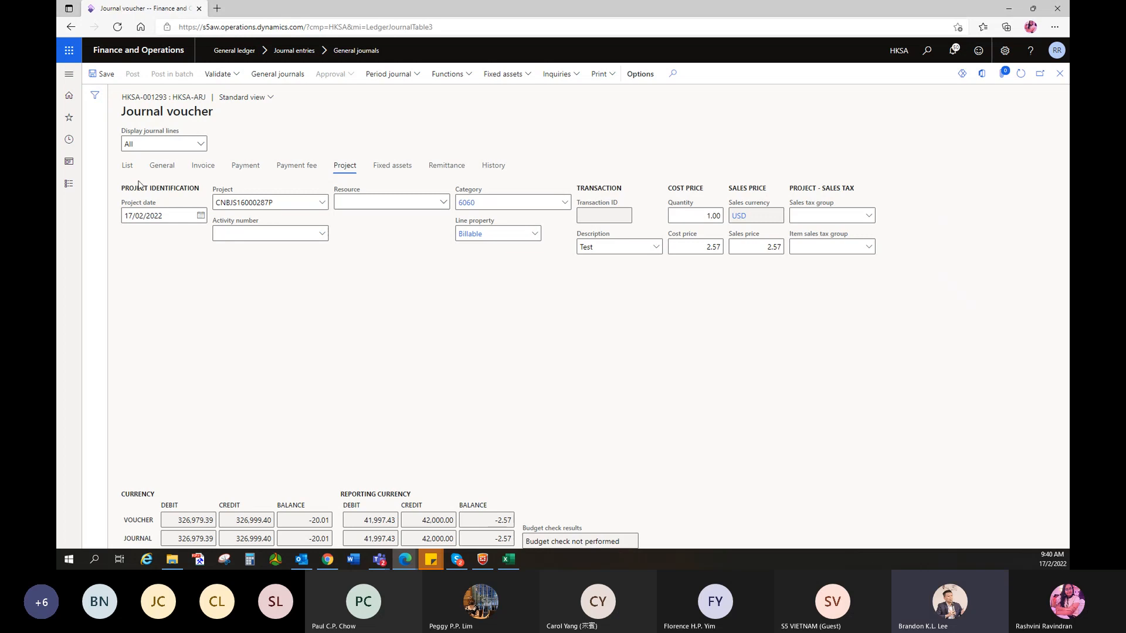
{"action": "left_click", "coordinate": [127, 166]}
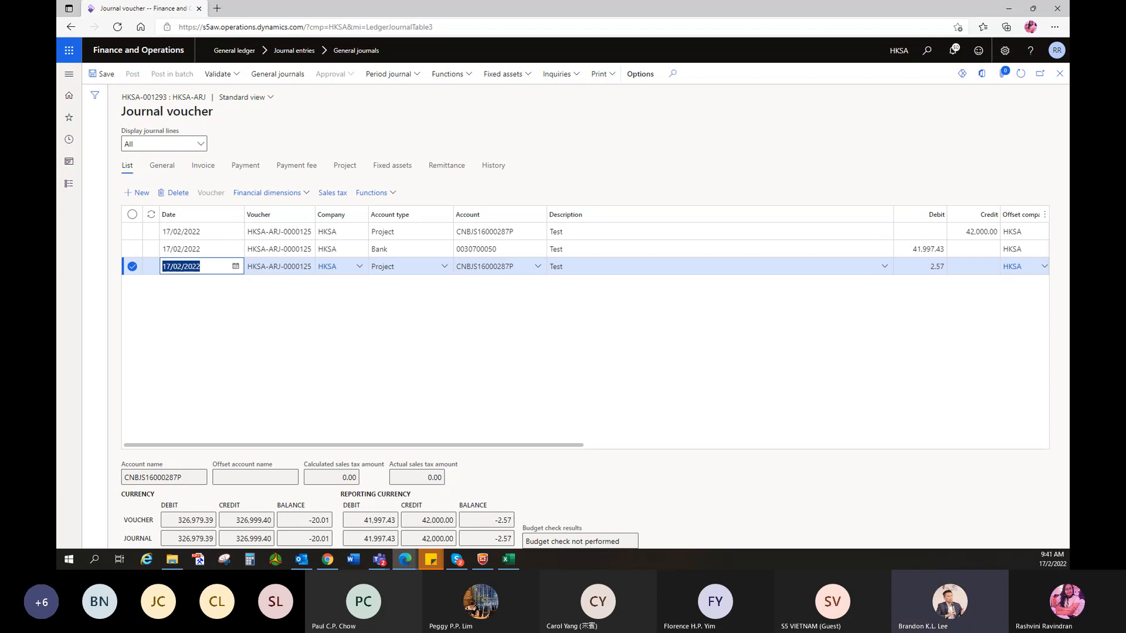
- Change the third line's project line property from Billable to Non Bill
{"action": "left_click", "coordinate": [441, 381]}
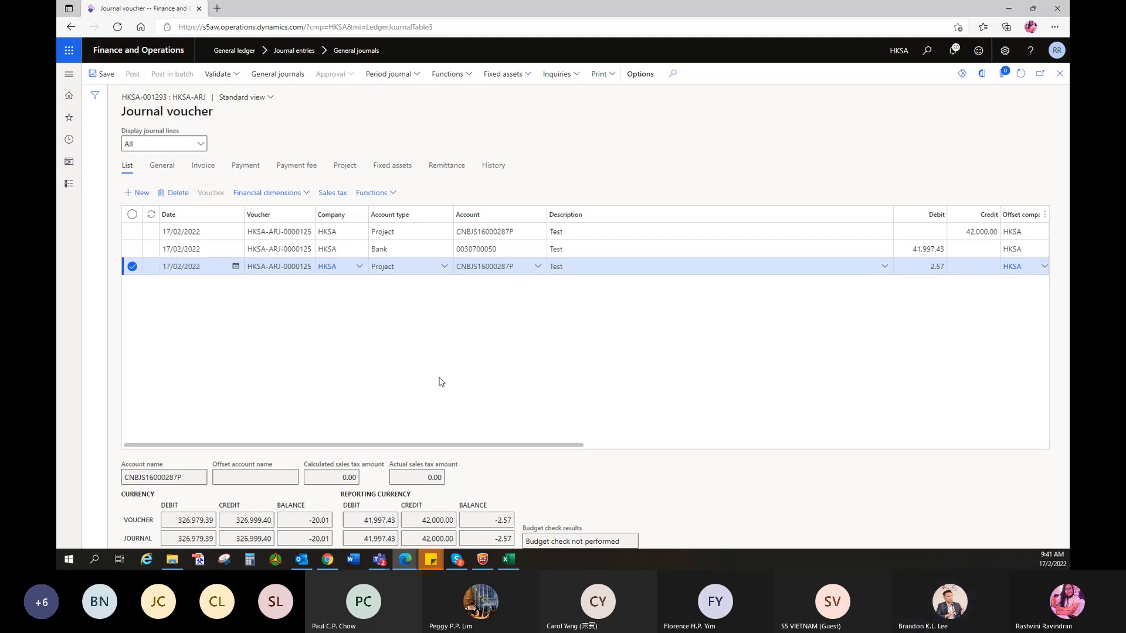
{"action": "left_click", "coordinate": [338, 168]}
{"action": "left_click", "coordinate": [517, 234]}
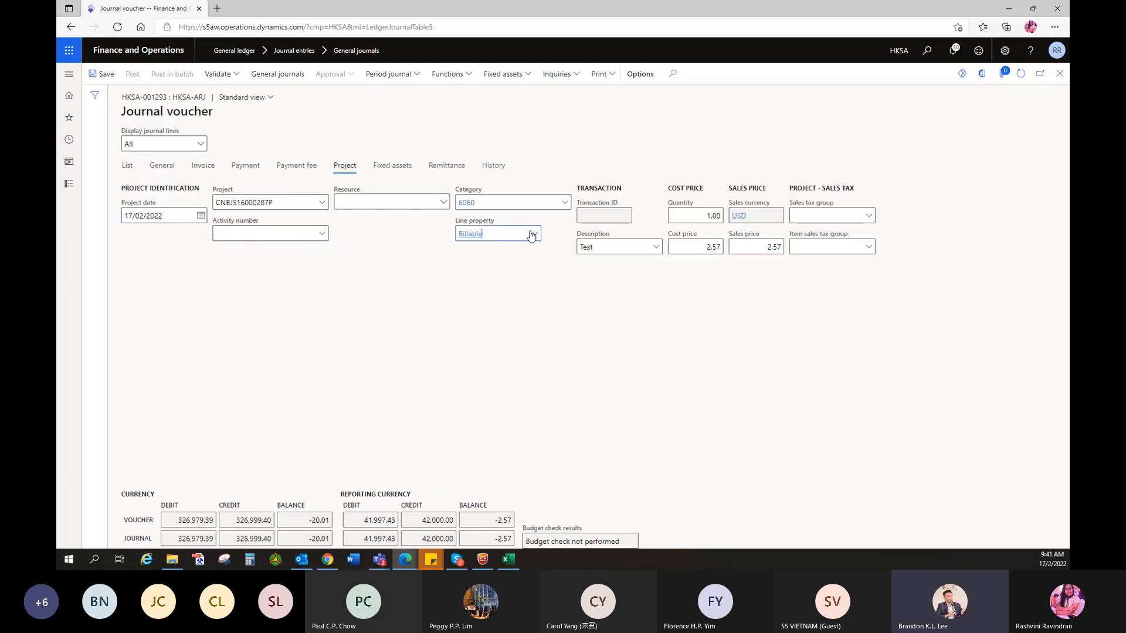
{"action": "left_click", "coordinate": [531, 235]}
{"action": "left_click", "coordinate": [476, 286]}
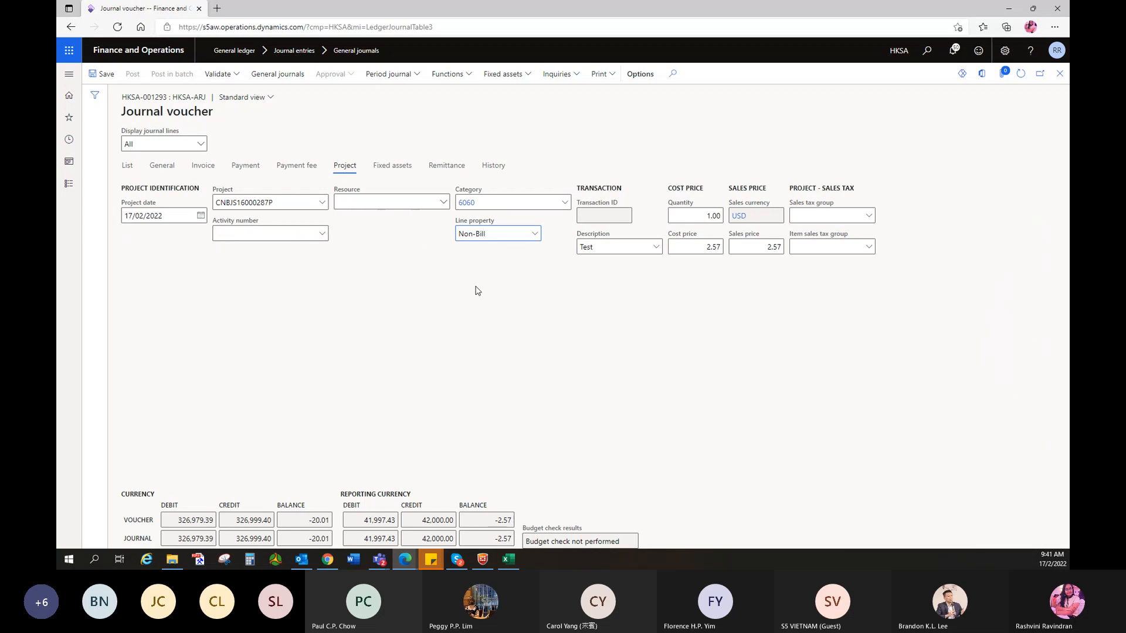
{"action": "left_click", "coordinate": [127, 167]}
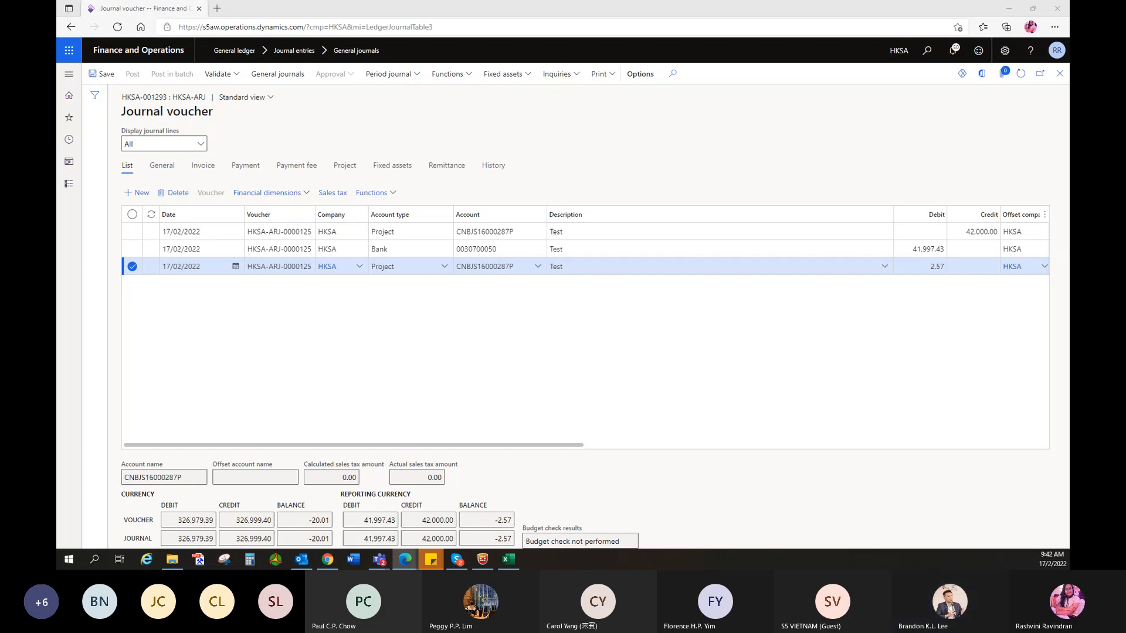
- Validate the whole journal voucher and confirm it reports 'Operation completed'
{"action": "left_click", "coordinate": [218, 74]}
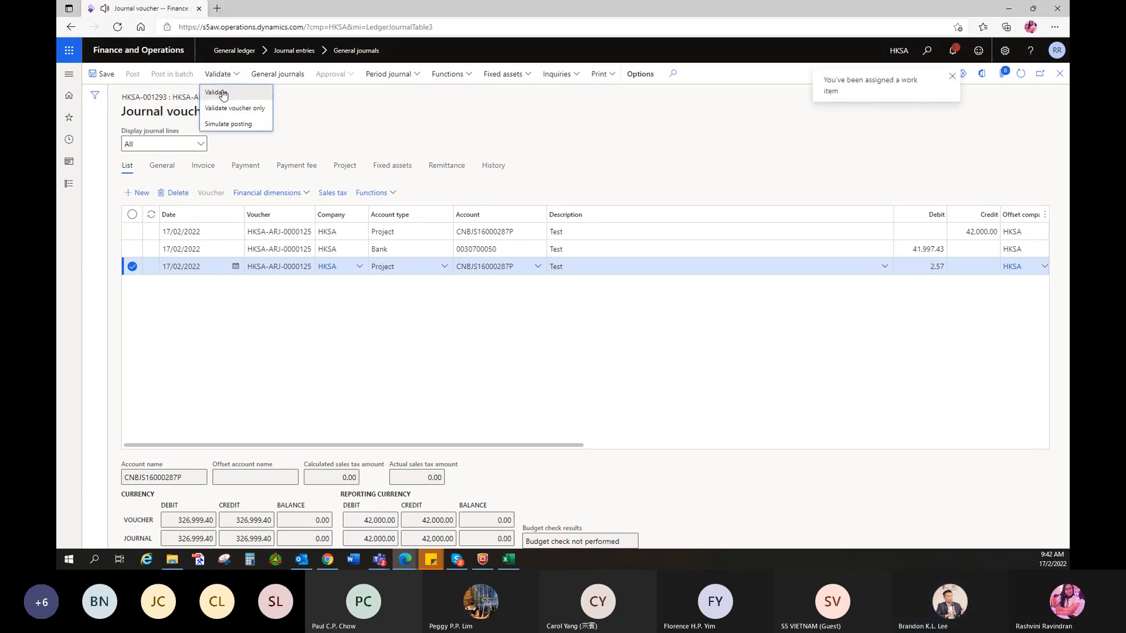
{"action": "left_click", "coordinate": [216, 93]}
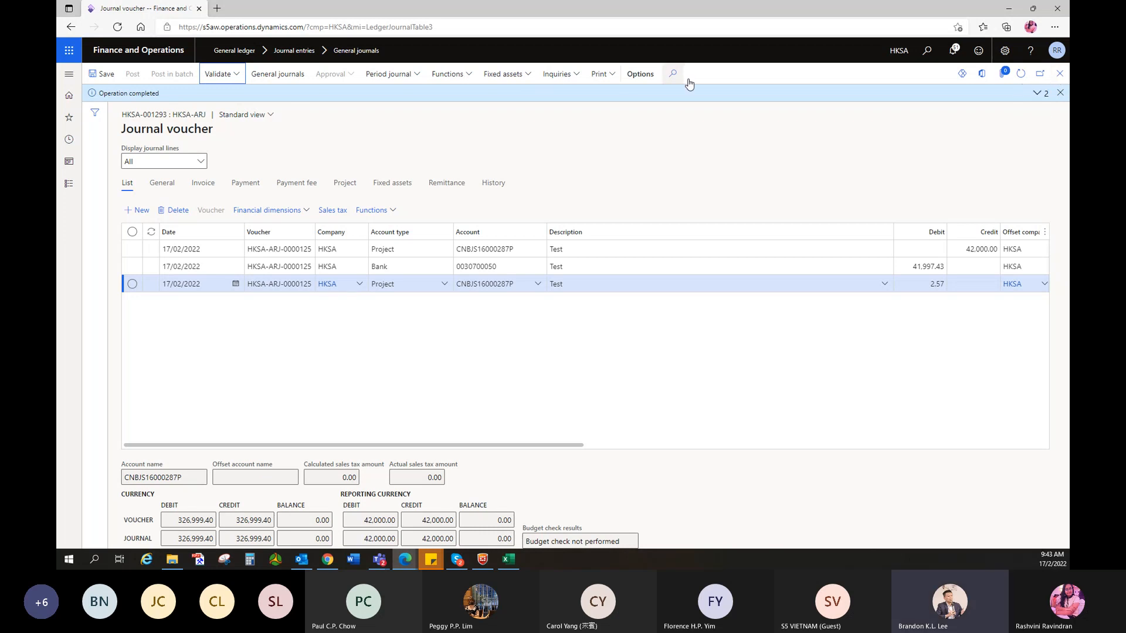
- Close the balanced journal voucher, which totals 326,999.40 debit and credit
{"action": "left_click", "coordinate": [1053, 75]}
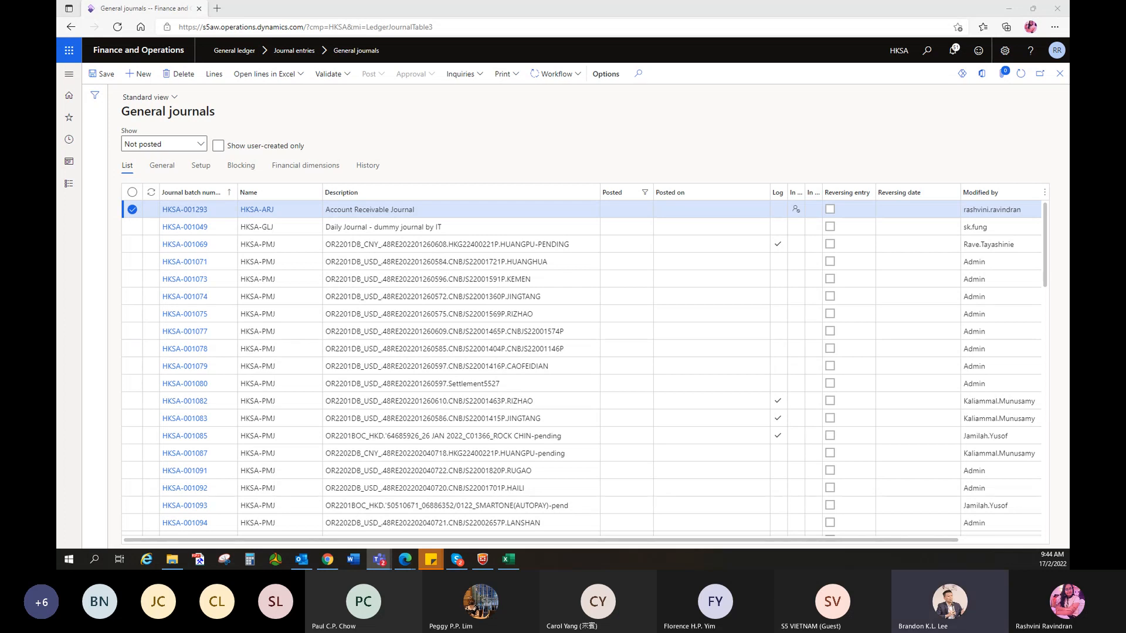
- Close the current page and reopen General ledger > General journals from Modules
{"action": "left_click", "coordinate": [1055, 79]}
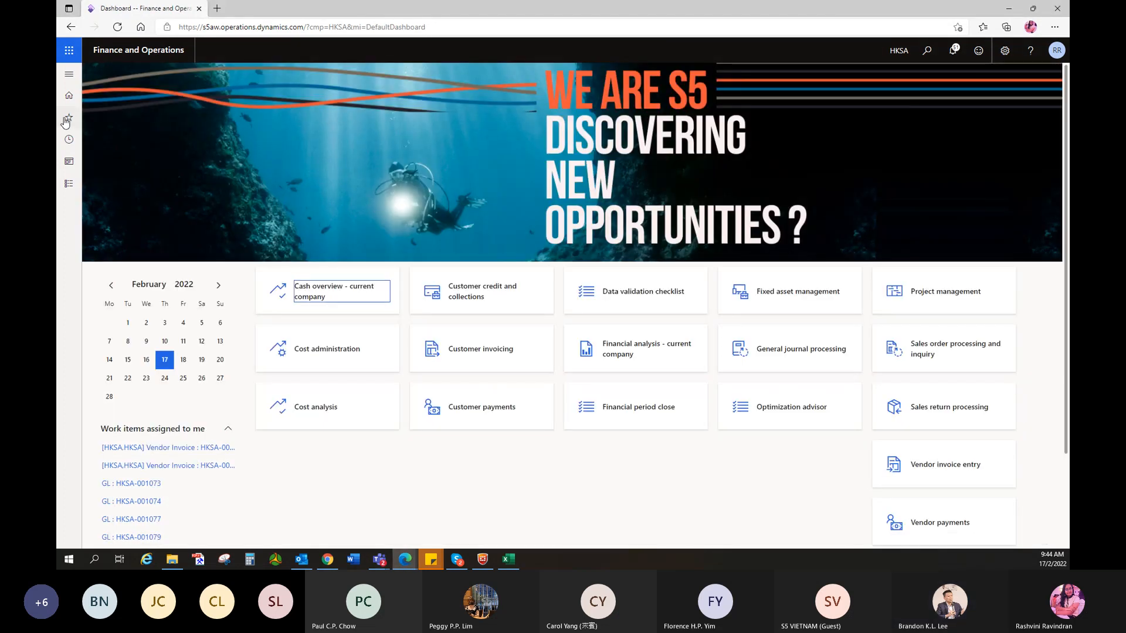
{"action": "left_click", "coordinate": [66, 122]}
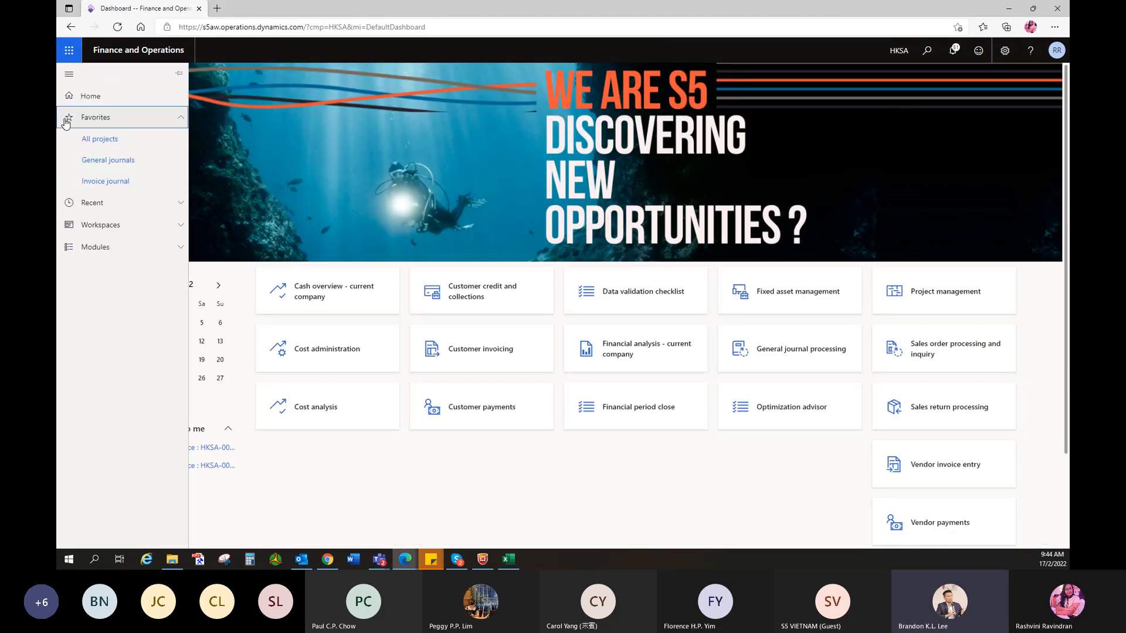
{"action": "left_click", "coordinate": [95, 247]}
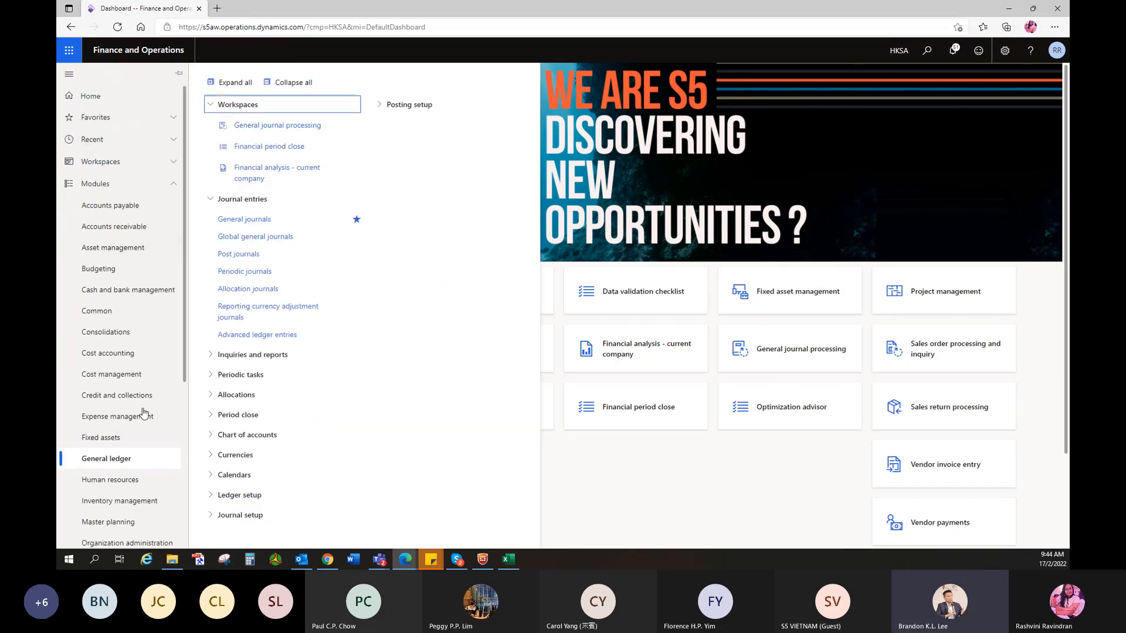
{"action": "left_click", "coordinate": [251, 219]}
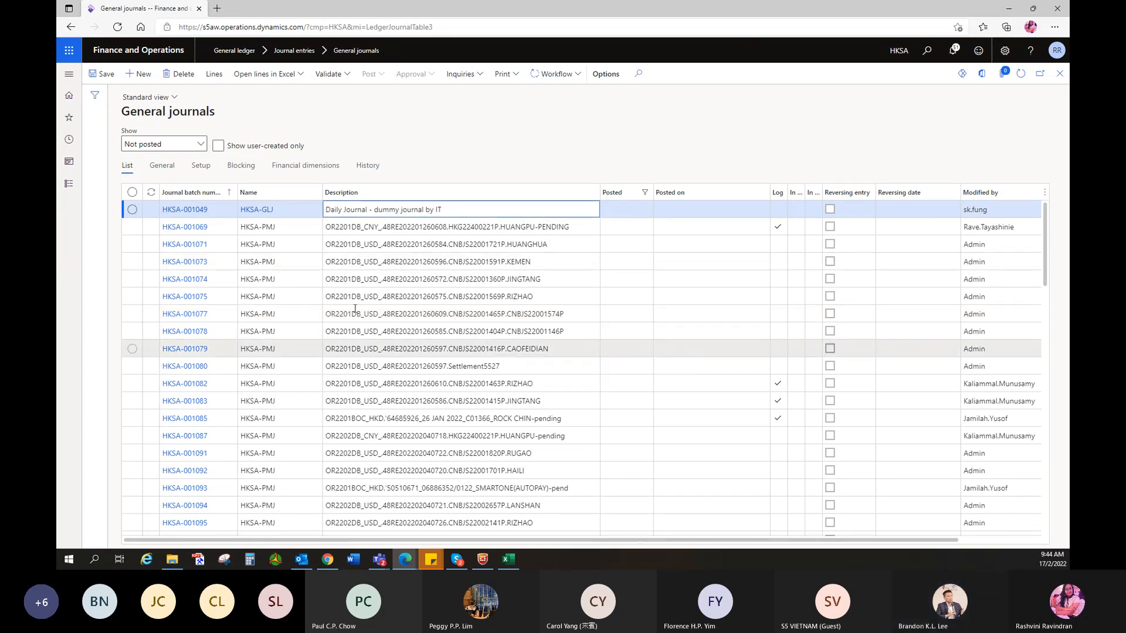
- Reopen General journals via Modules > General ledger and create new batch HKSA-001298
{"action": "left_click", "coordinate": [1058, 78]}
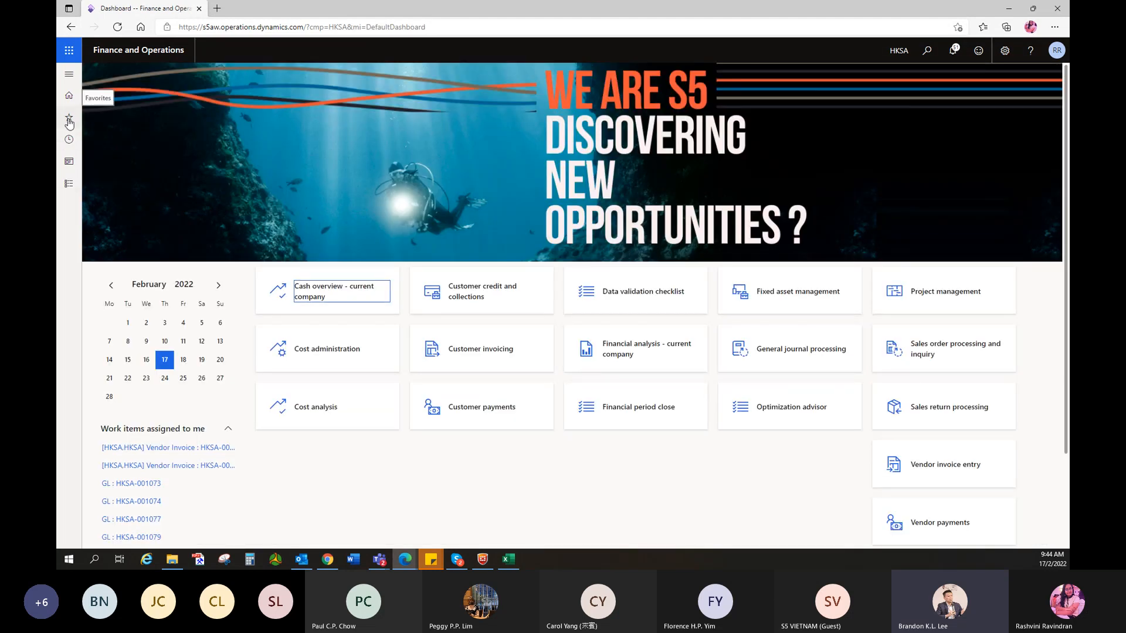
{"action": "left_click", "coordinate": [69, 119]}
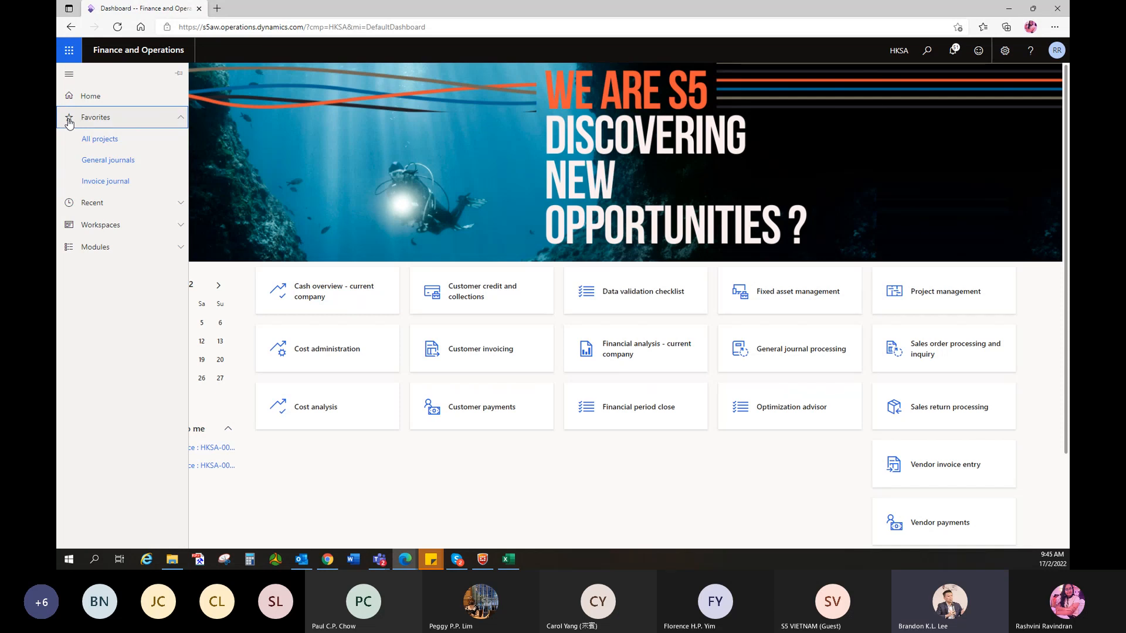
{"action": "left_click", "coordinate": [110, 253]}
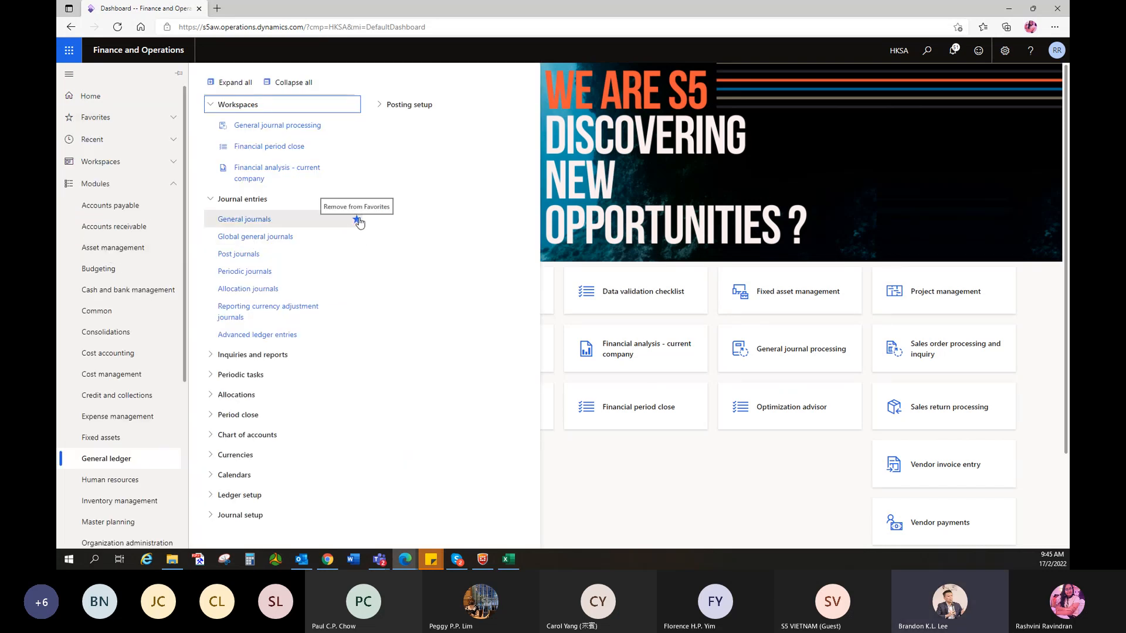
{"action": "left_click", "coordinate": [357, 220]}
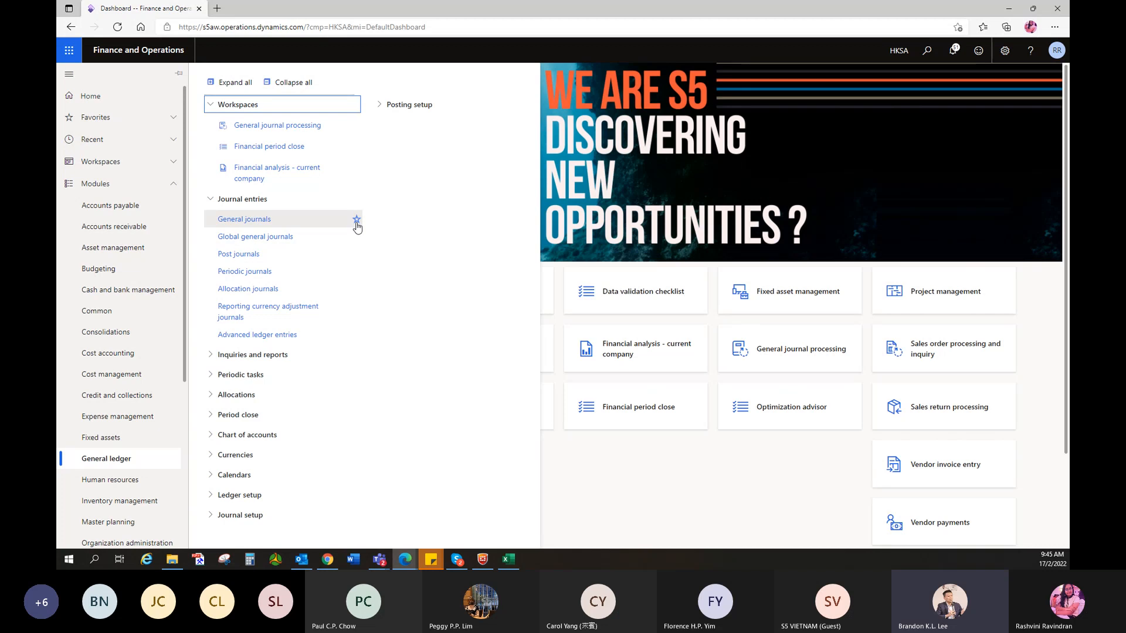
{"action": "left_click", "coordinate": [356, 220]}
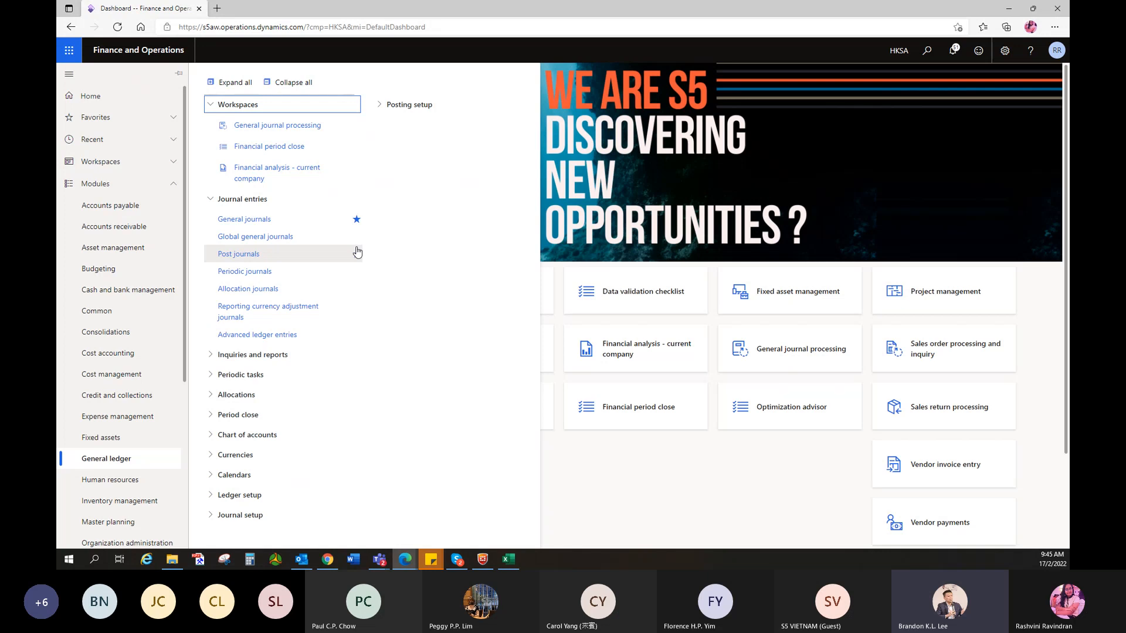
{"action": "left_click", "coordinate": [250, 219]}
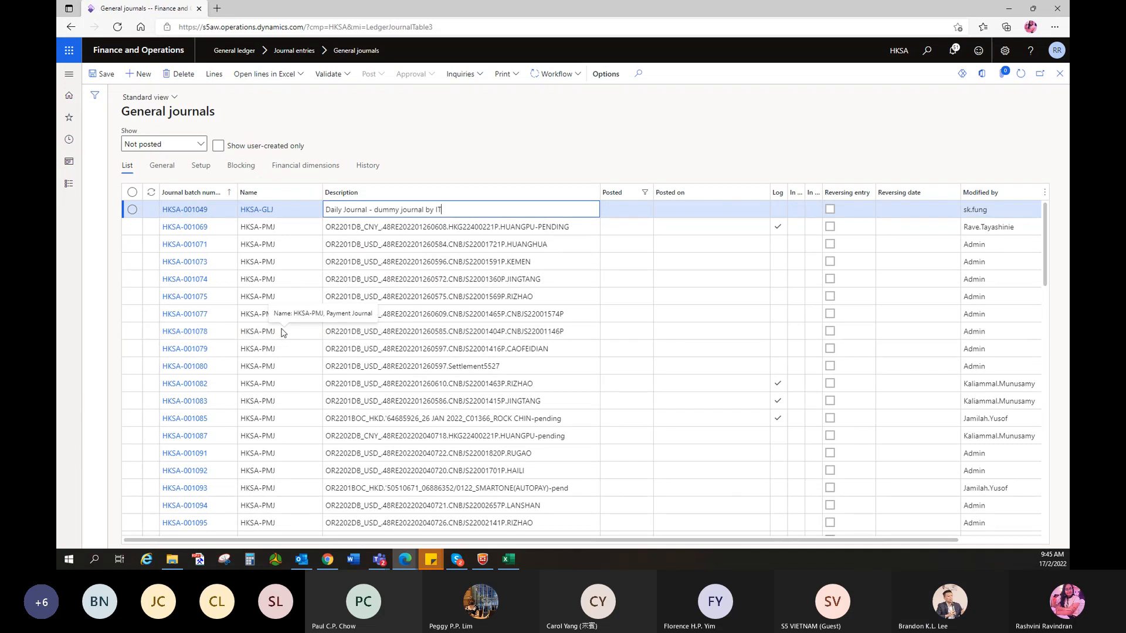
{"action": "left_click", "coordinate": [141, 75]}
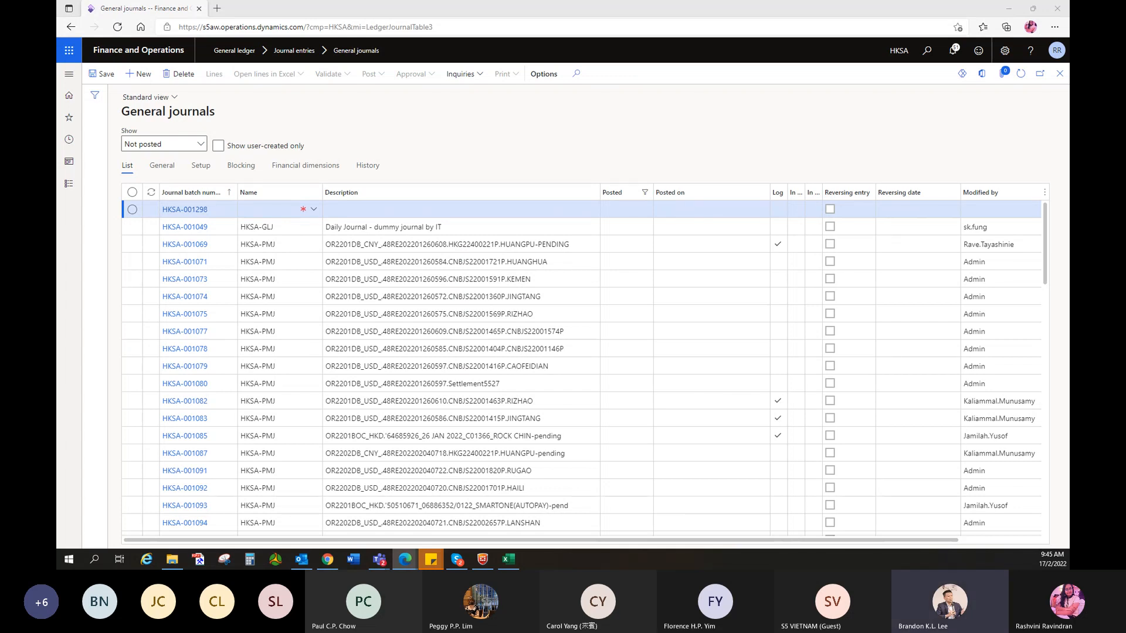
- Name the batch HKSA-ARJ, paste description OR2201DB_USD_.48RE202201260597.Settlement5527, and open its lines
{"action": "left_click", "coordinate": [314, 210]}
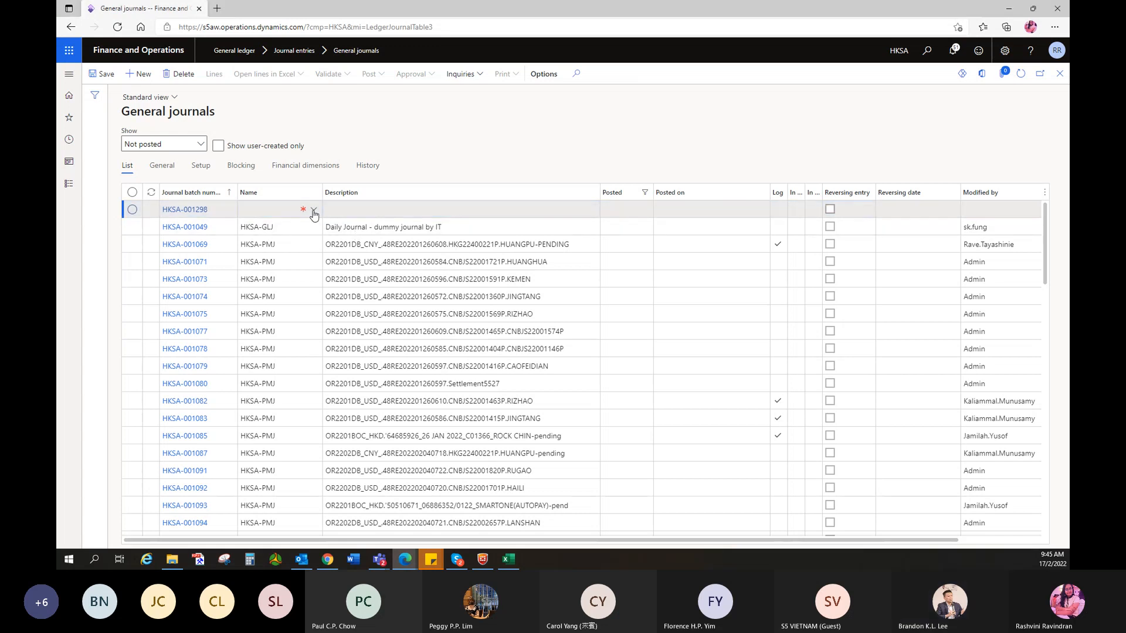
{"action": "left_click", "coordinate": [331, 263]}
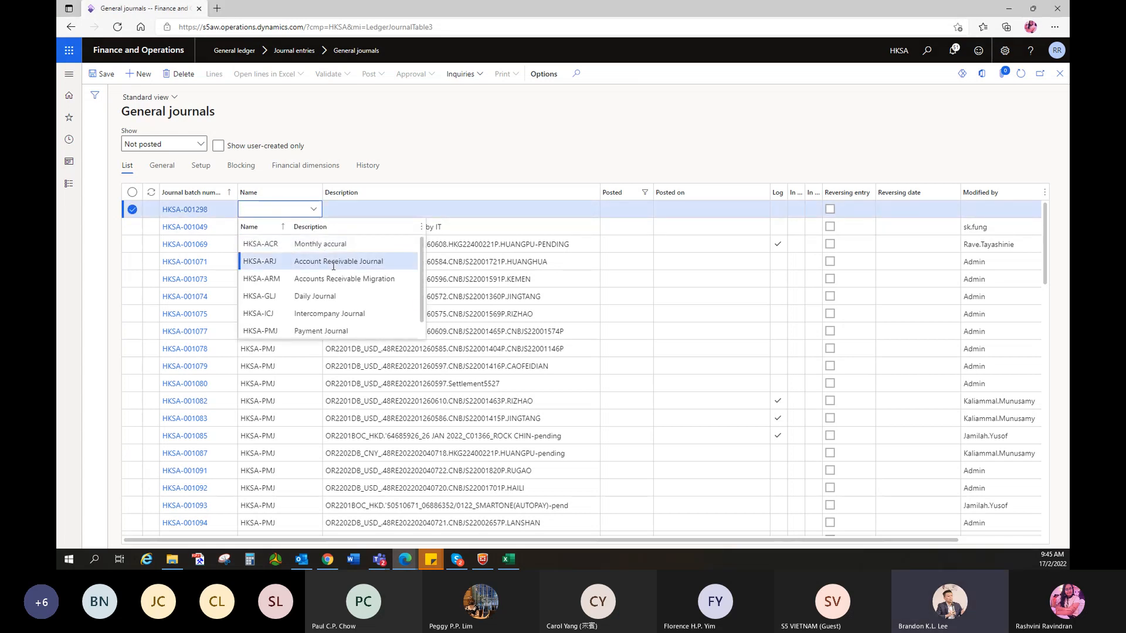
{"action": "left_click", "coordinate": [464, 210]}
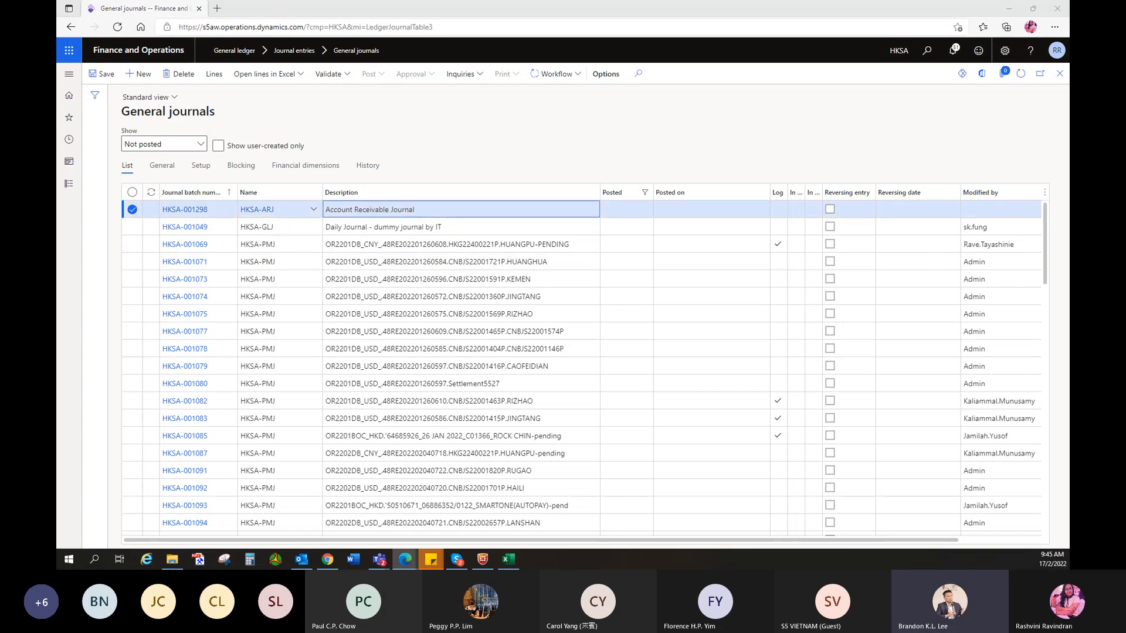
{"action": "left_click_drag", "start_coordinate": [441, 212], "coordinate": [323, 226]}
{"action": "type", "text": "OR2201DB_USD_.48RE202201260597.Settlement5527"}
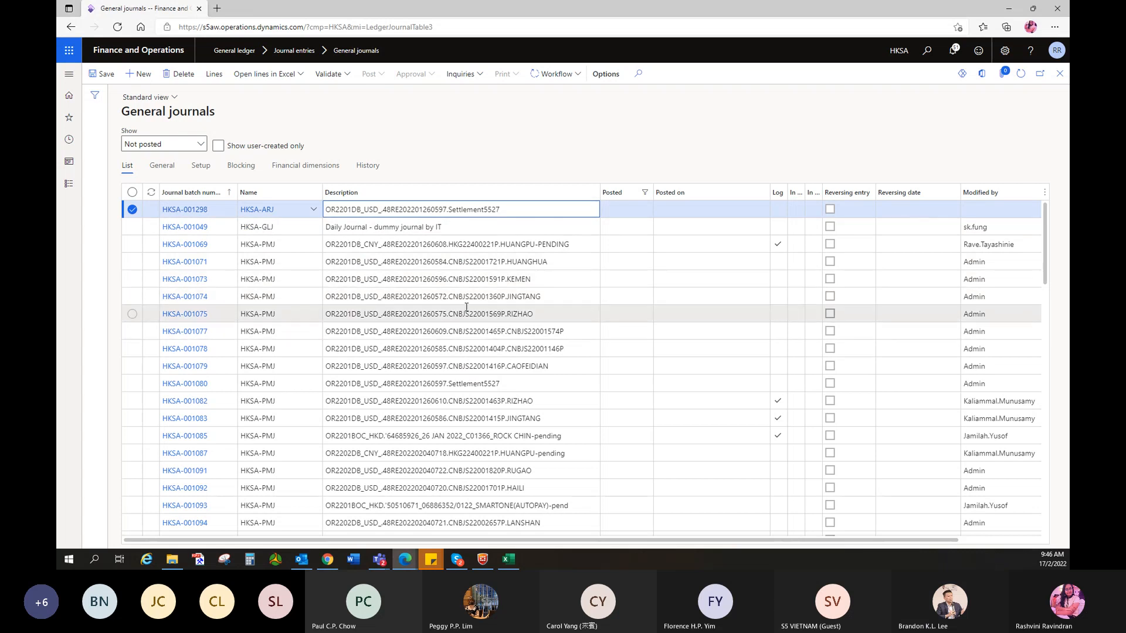
{"action": "left_click", "coordinate": [219, 74]}
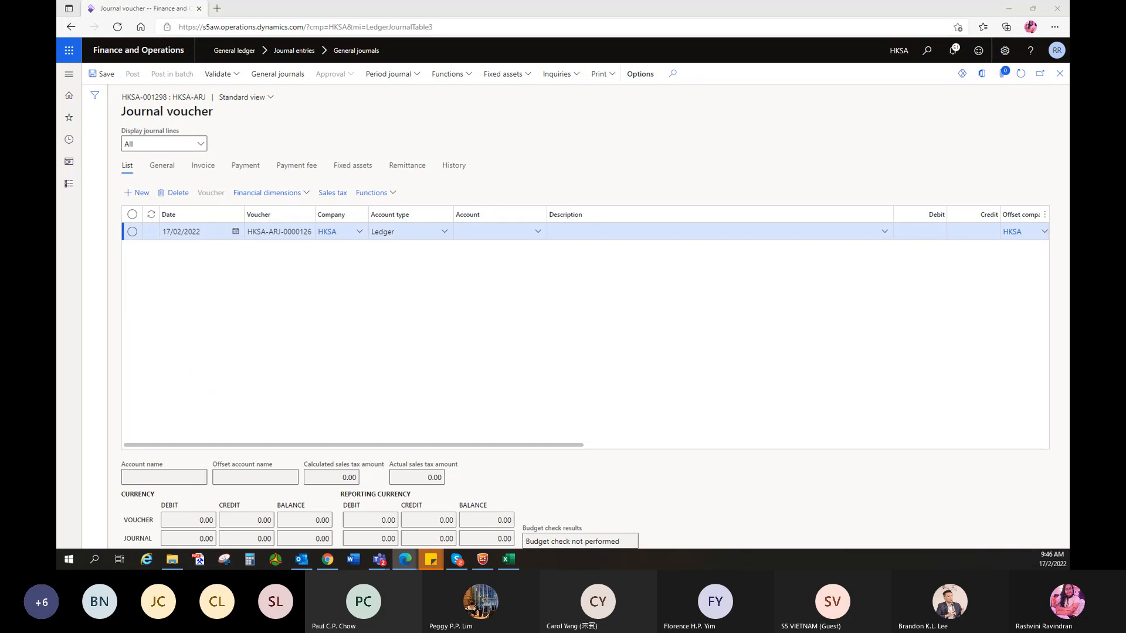
- Make the first line a Customer line for account BHPS with description 'Test'
{"action": "left_click", "coordinate": [444, 231]}
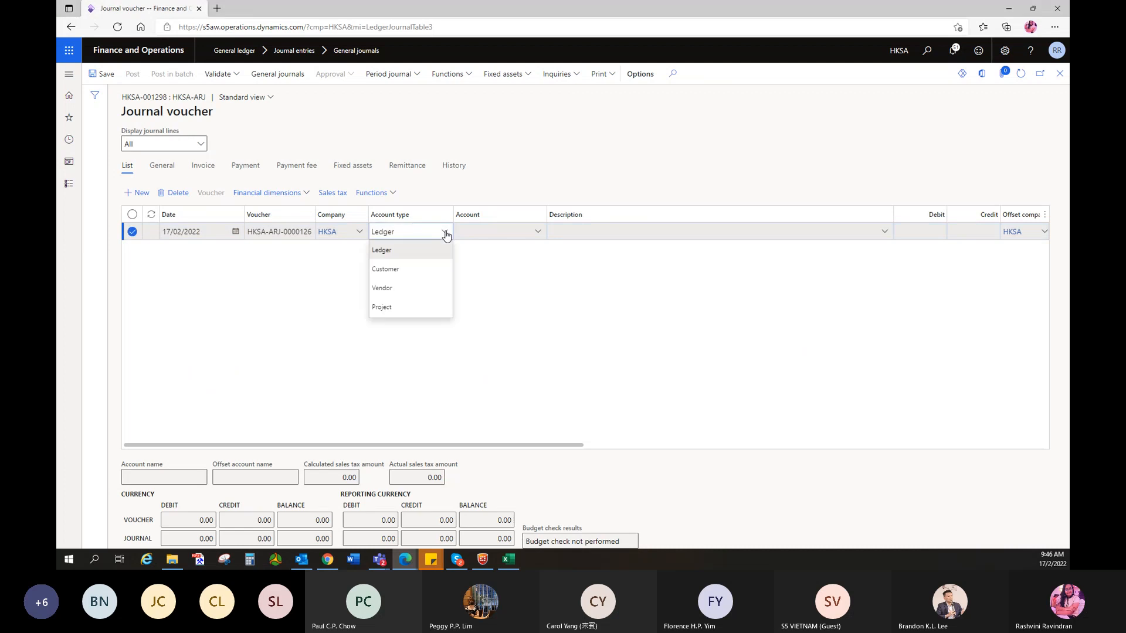
{"action": "left_click", "coordinate": [387, 269]}
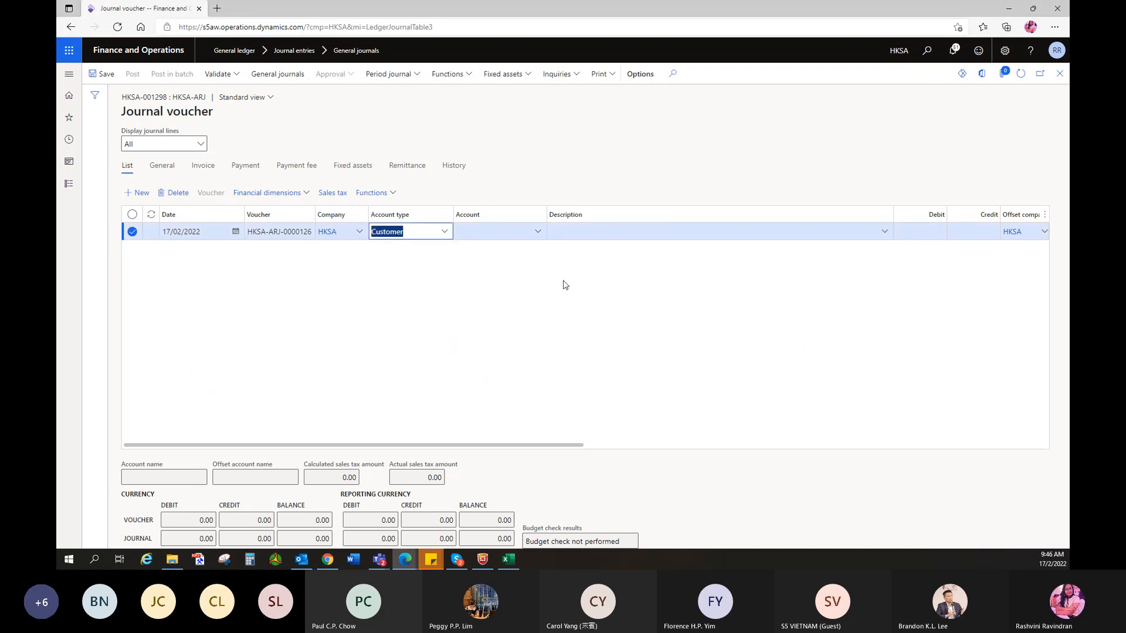
{"action": "left_click", "coordinate": [538, 232]}
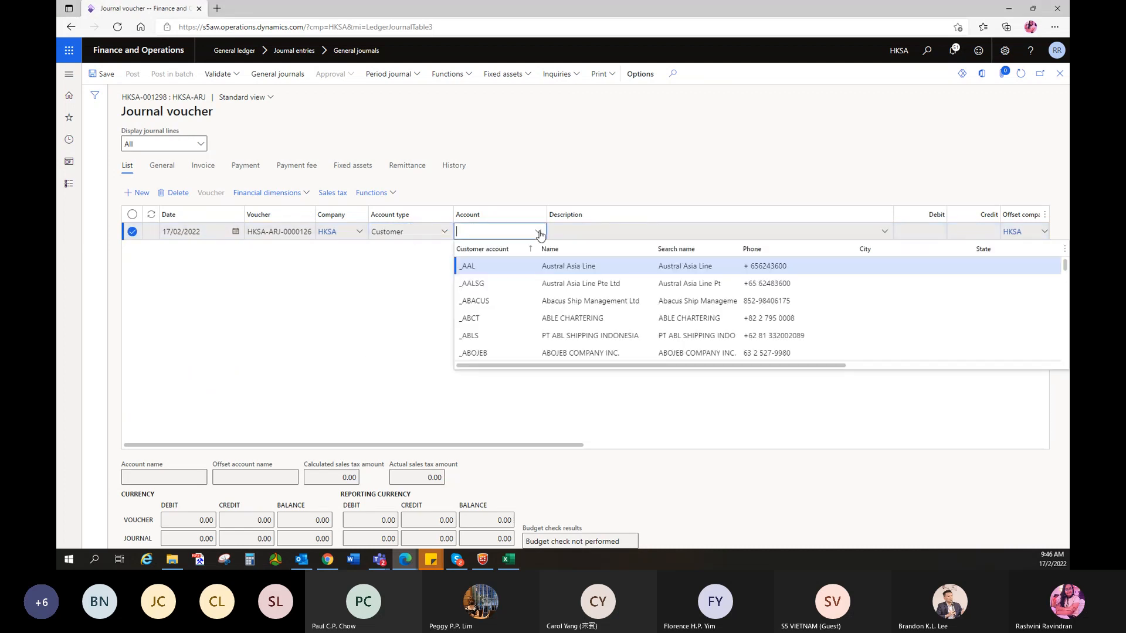
{"action": "type", "text": "bhp"}
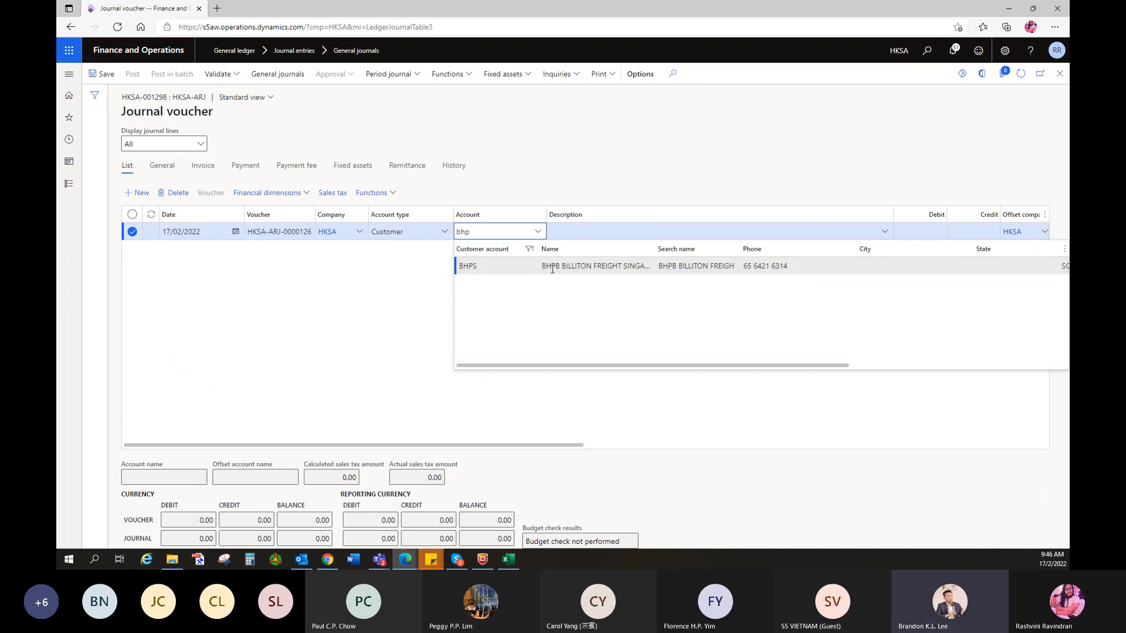
{"action": "left_click", "coordinate": [551, 266]}
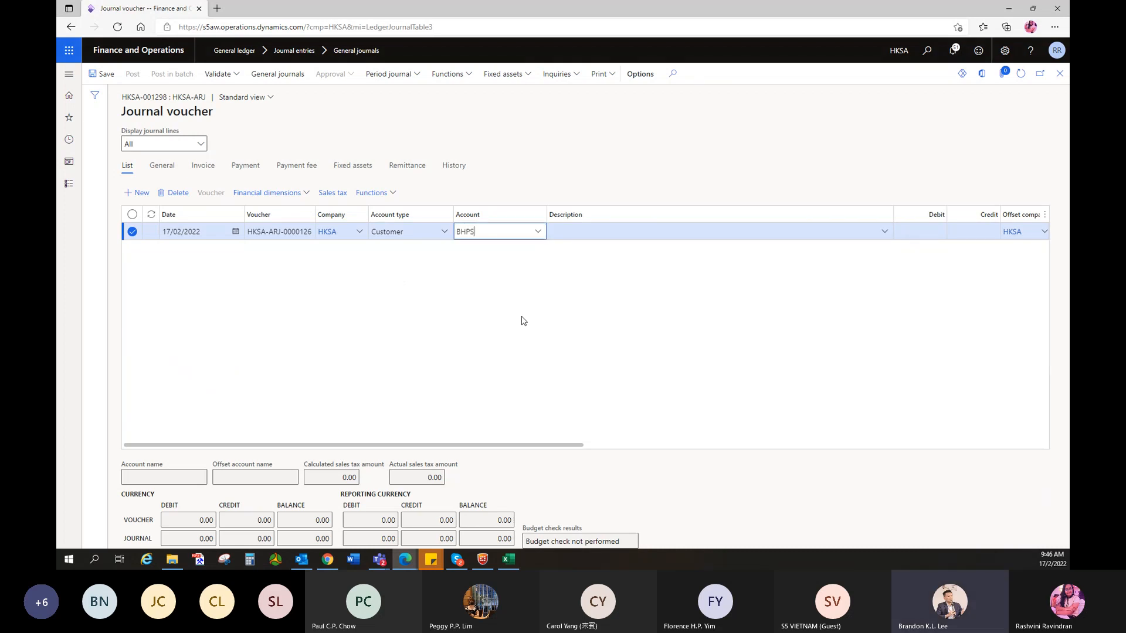
{"action": "left_click", "coordinate": [623, 234]}
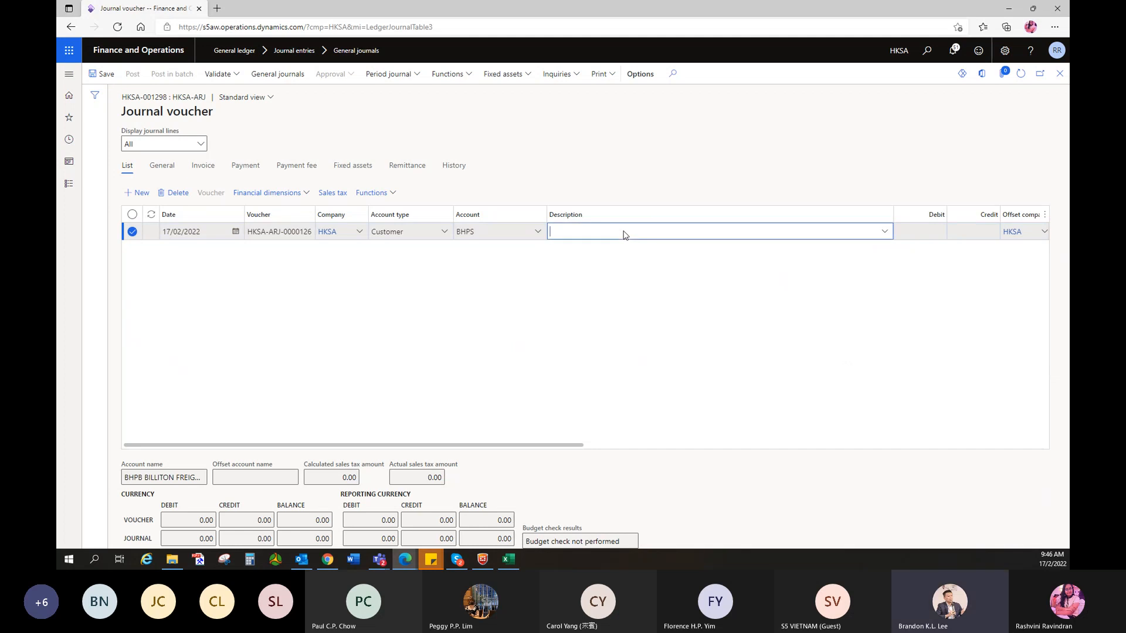
{"action": "type", "text": "Test"}
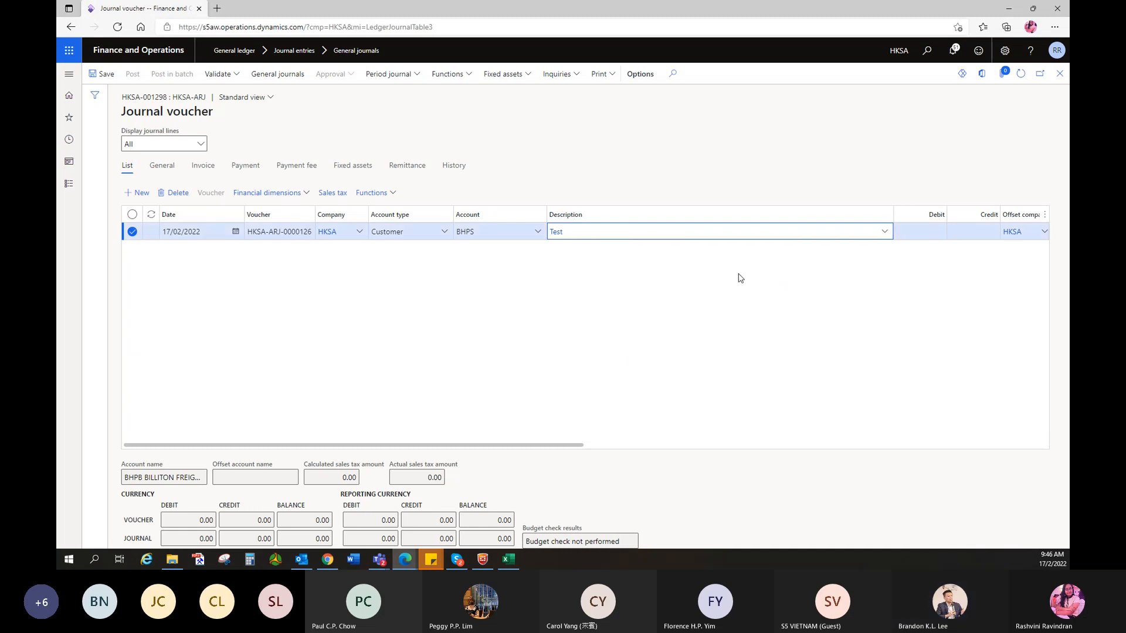
{"action": "left_click", "coordinate": [922, 232]}
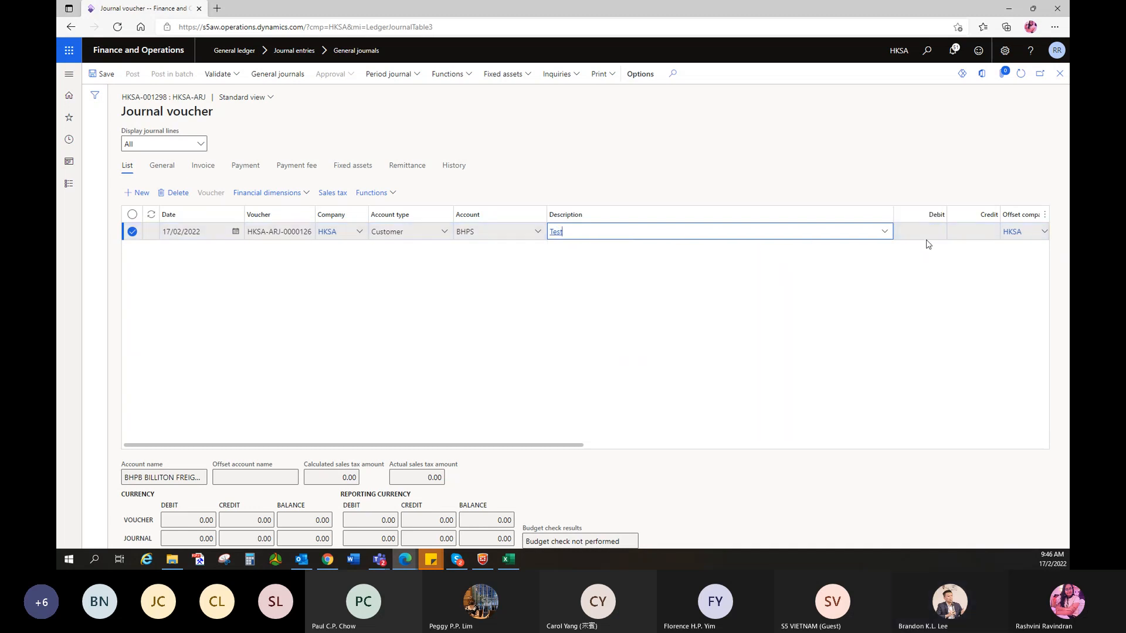
- Open Settle transactions to see the customer's open invoices
{"action": "left_click", "coordinate": [938, 235]}
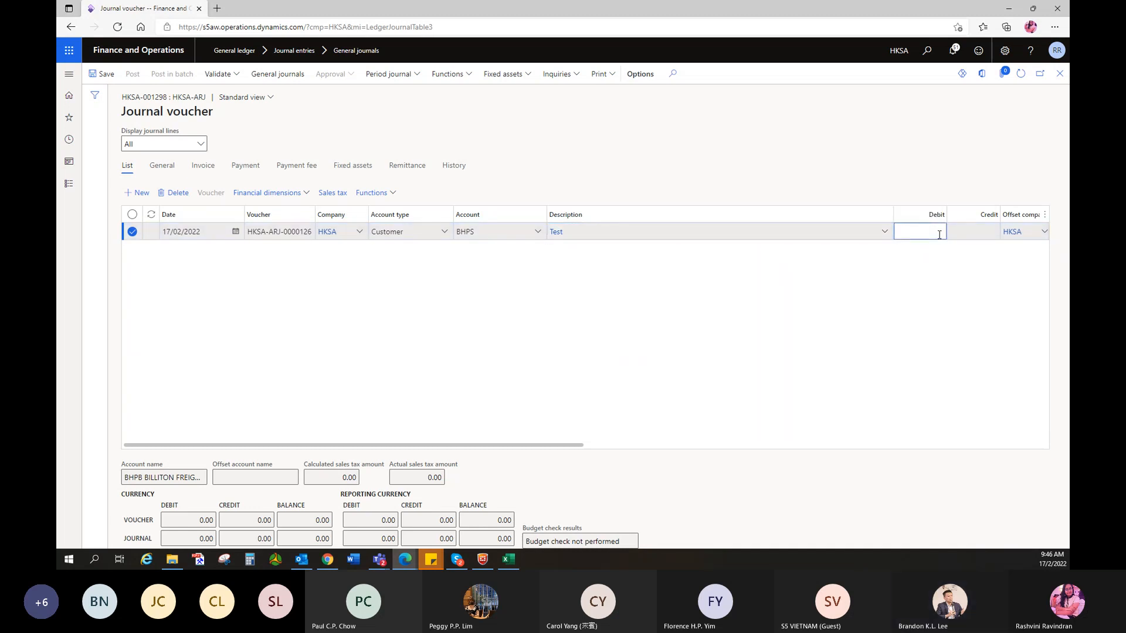
{"action": "left_click", "coordinate": [369, 193]}
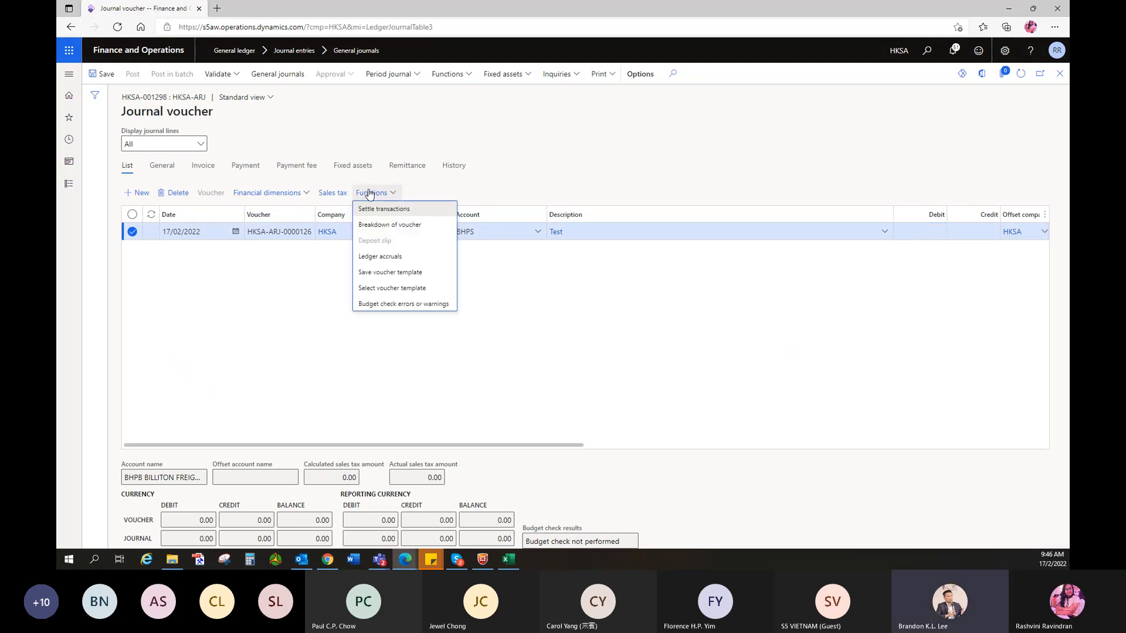
{"action": "left_click", "coordinate": [402, 304]}
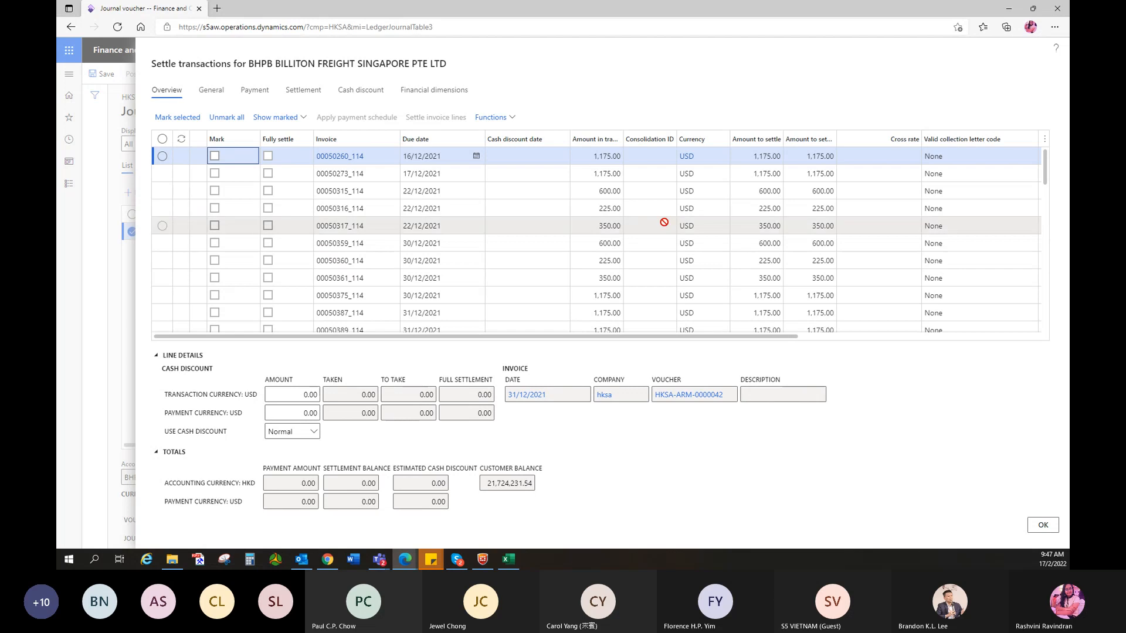
- Mark invoice CNBJS21023976P (11,674.20 USD) for settlement and confirm with OK
{"action": "scroll", "coordinate": [662, 220], "scroll_direction": "down", "scroll_amount": 3}
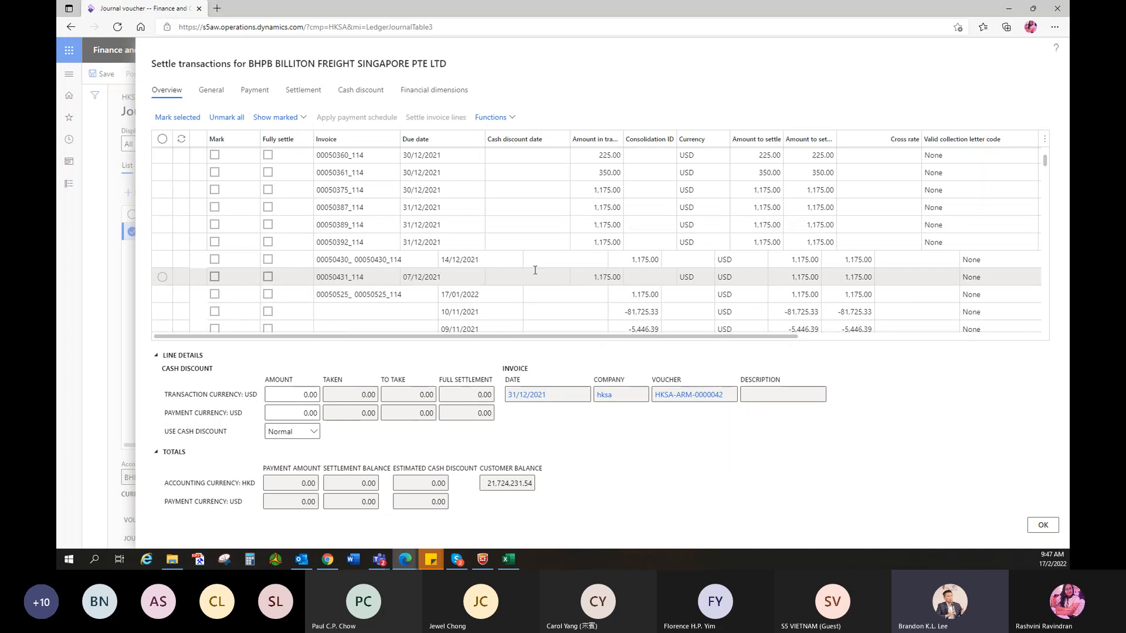
{"action": "scroll", "coordinate": [534, 269], "scroll_direction": "down", "scroll_amount": 2}
{"action": "scroll", "coordinate": [534, 270], "scroll_direction": "down", "scroll_amount": 4}
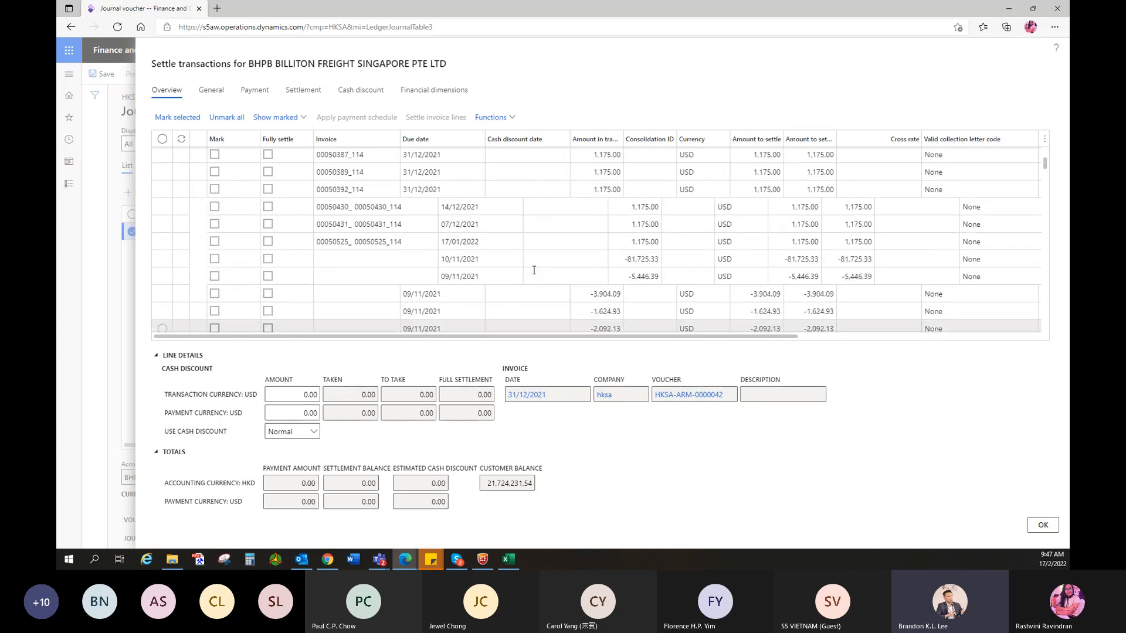
{"action": "scroll", "coordinate": [534, 270], "scroll_direction": "up", "scroll_amount": 9}
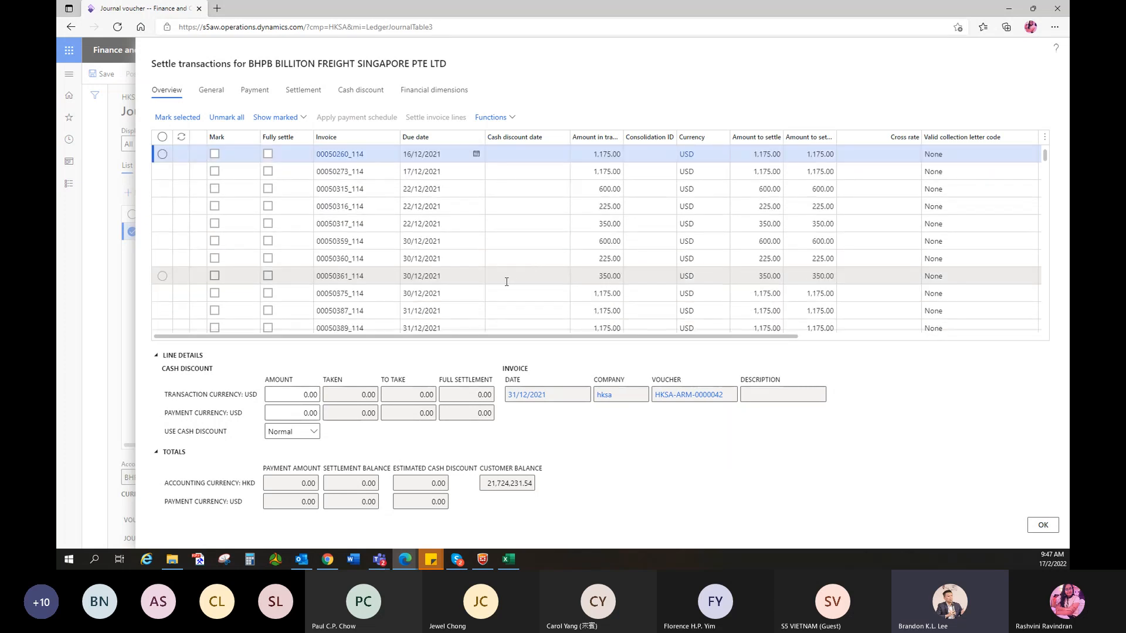
{"action": "scroll", "coordinate": [496, 303], "scroll_direction": "down", "scroll_amount": 3}
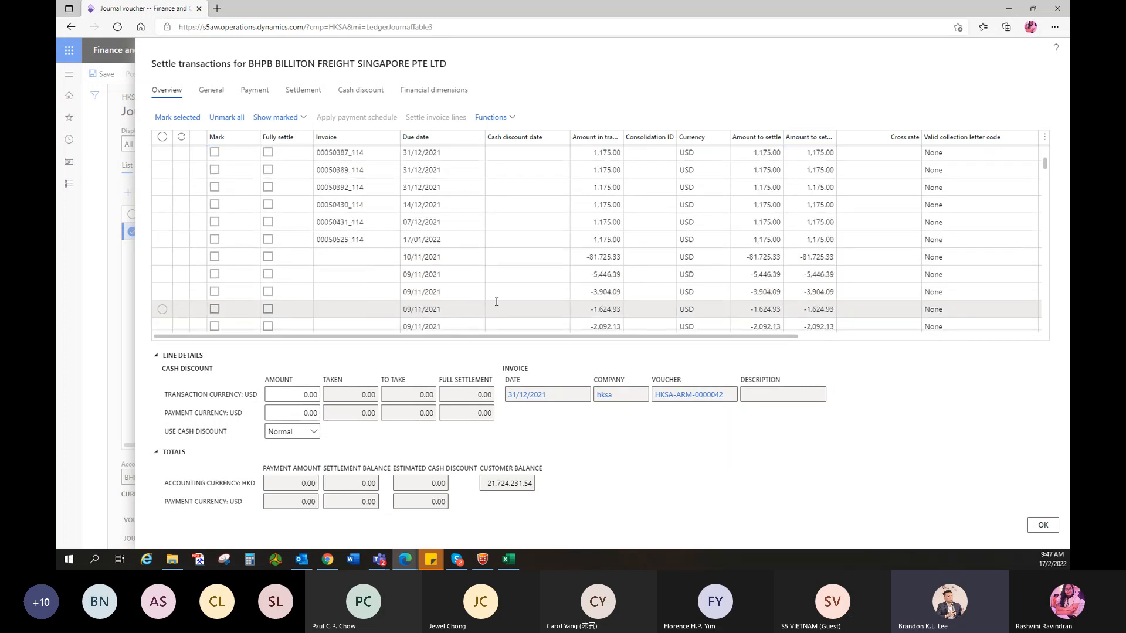
{"action": "scroll", "coordinate": [496, 302], "scroll_direction": "down", "scroll_amount": 8}
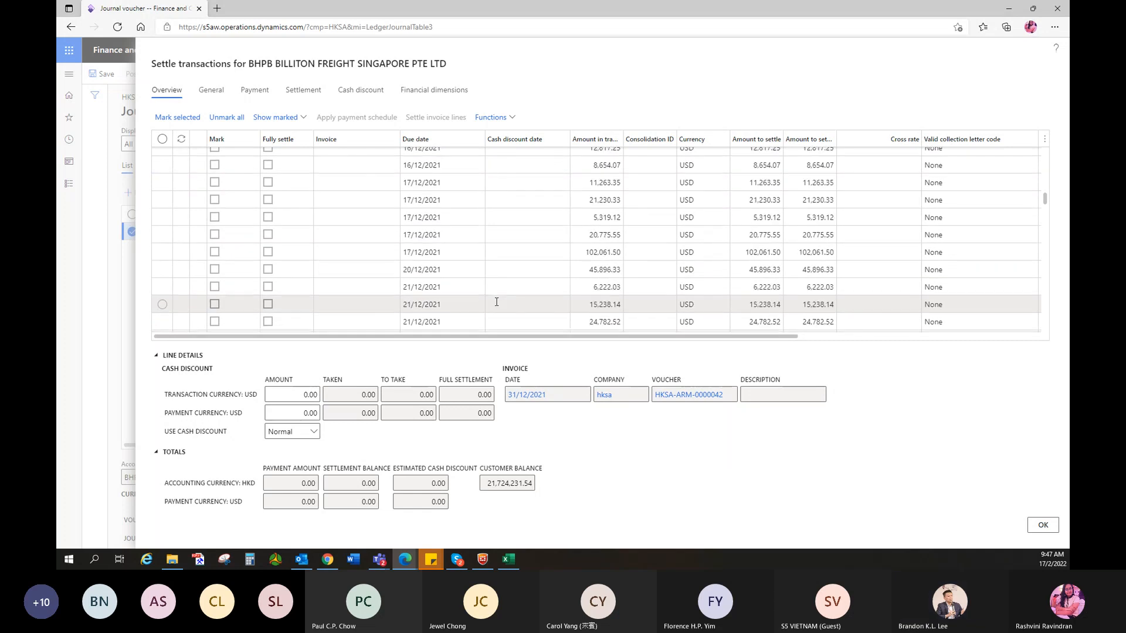
{"action": "scroll", "coordinate": [496, 302], "scroll_direction": "down", "scroll_amount": 10}
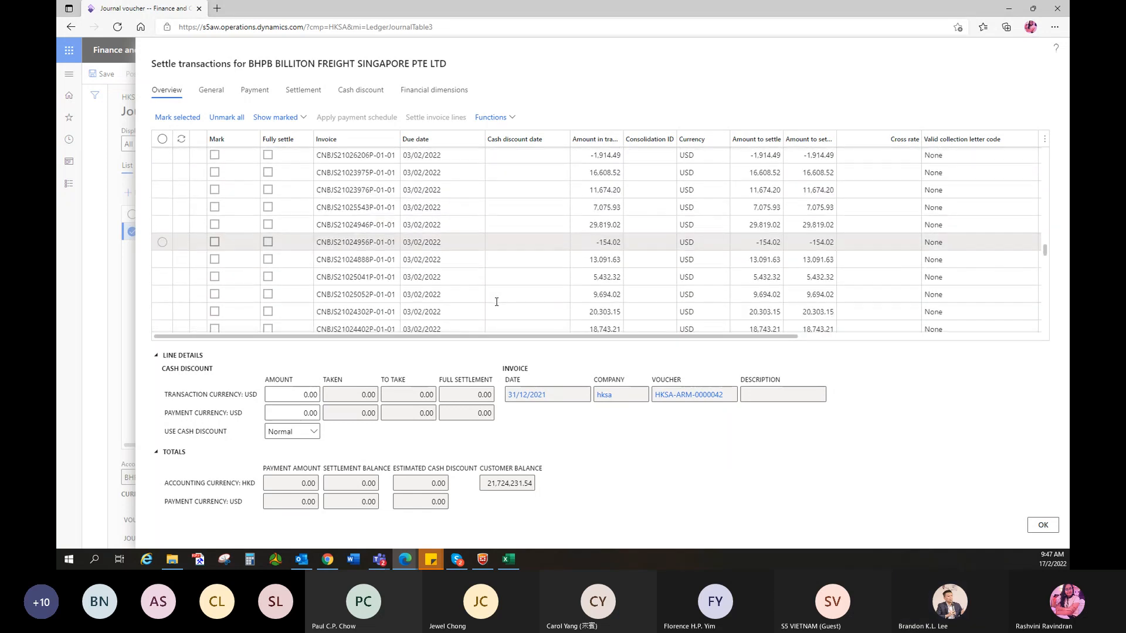
{"action": "scroll", "coordinate": [496, 304], "scroll_direction": "up", "scroll_amount": 2}
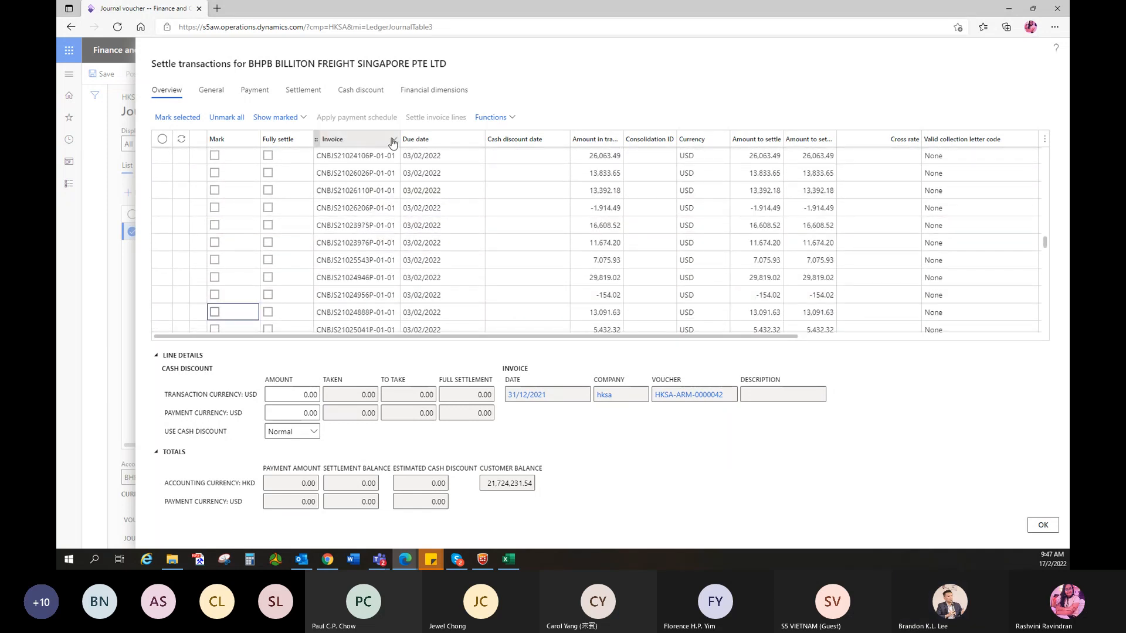
{"action": "left_click", "coordinate": [214, 242]}
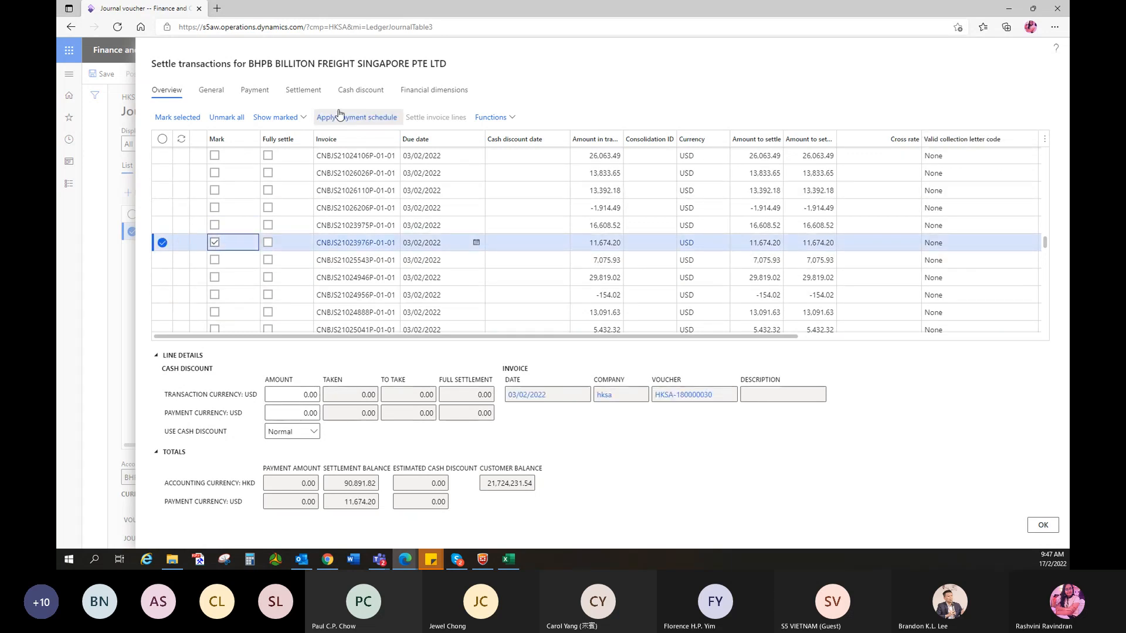
{"action": "left_click", "coordinate": [1045, 525]}
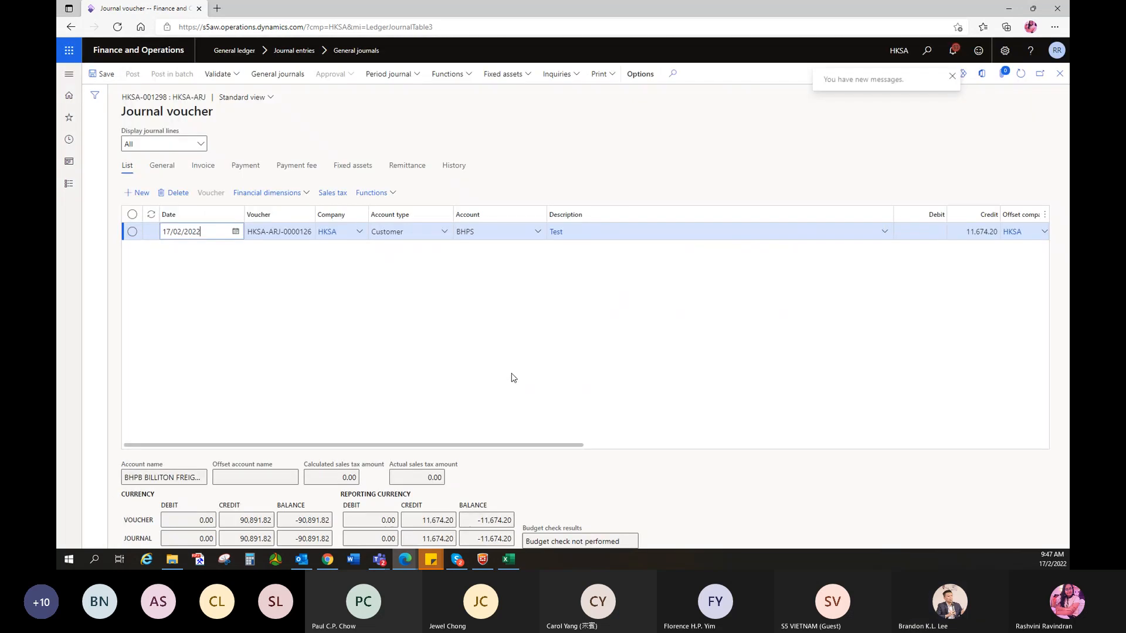
{"action": "left_click", "coordinate": [914, 232]}
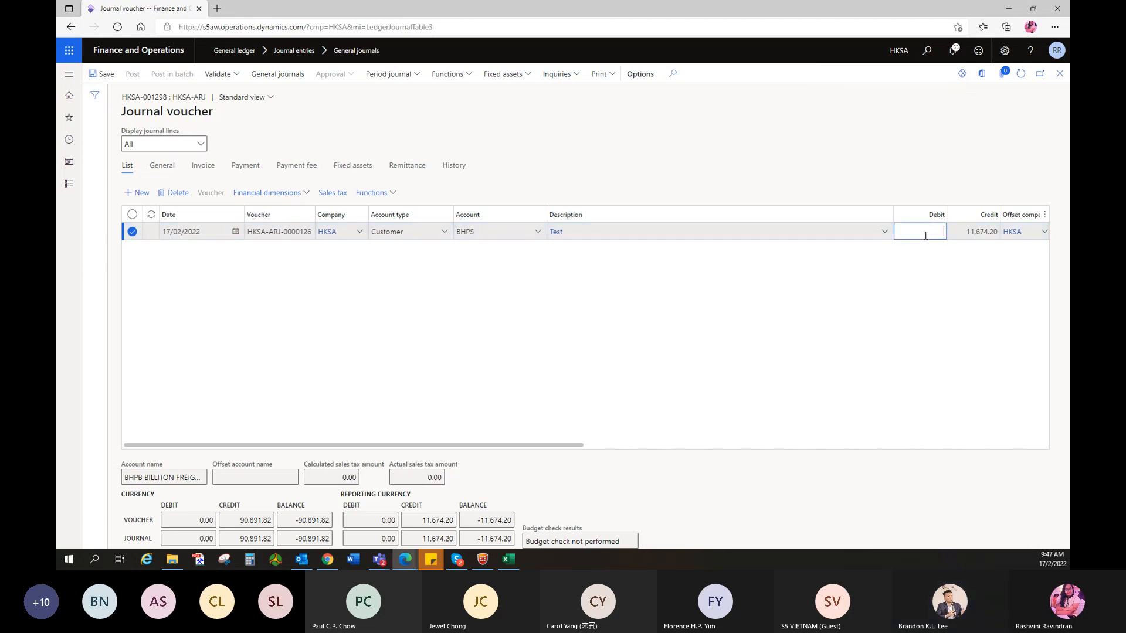
- Open the customer line's account financial dimensions and set Project to CNBJS16000102P
{"action": "left_click", "coordinate": [307, 198]}
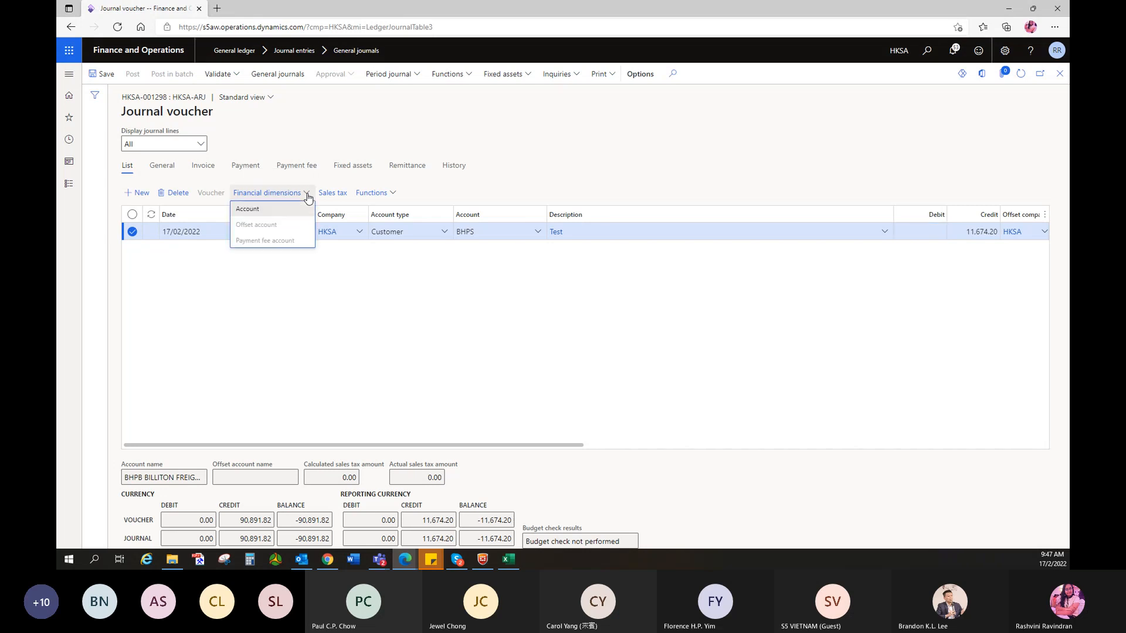
{"action": "left_click", "coordinate": [286, 209]}
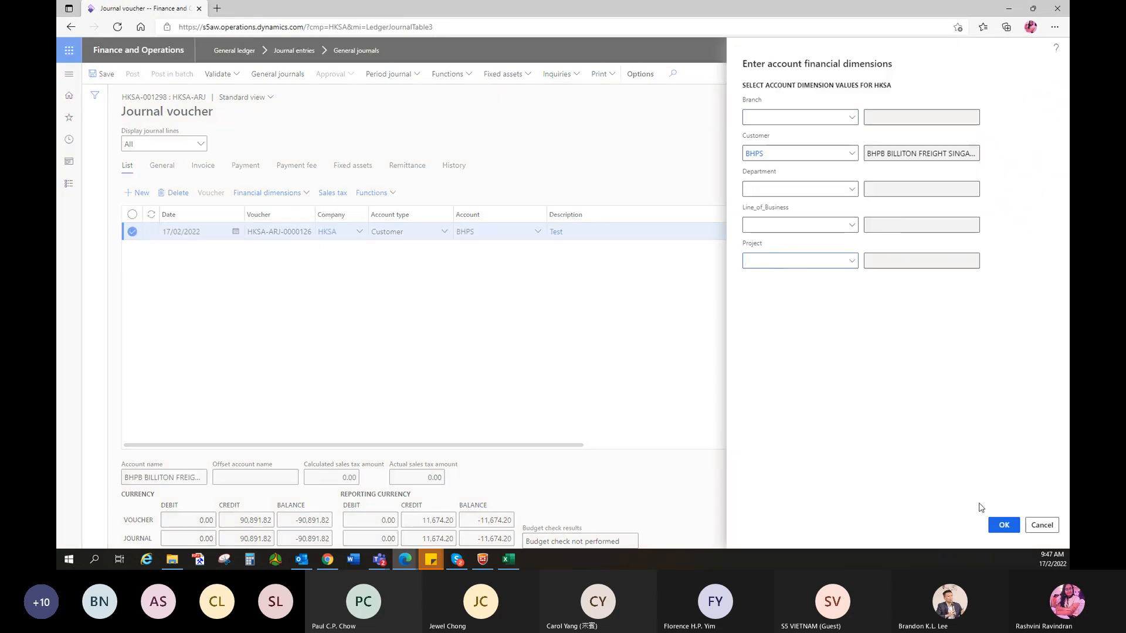
{"action": "left_click", "coordinate": [1042, 524]}
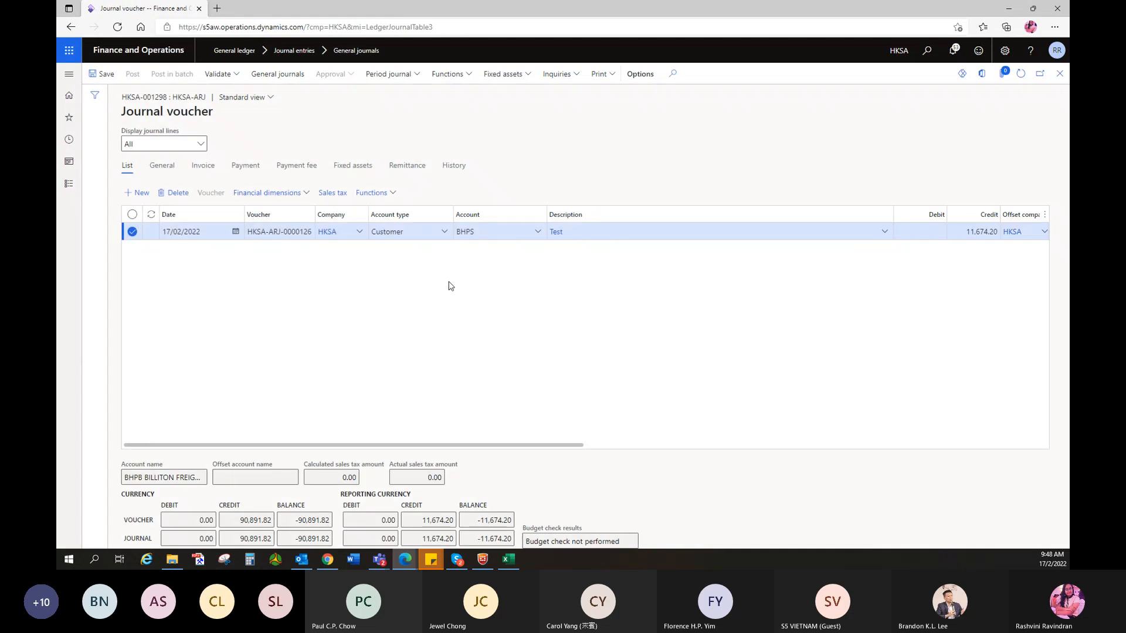
{"action": "left_click", "coordinate": [271, 193]}
{"action": "left_click", "coordinate": [247, 211]}
{"action": "left_click", "coordinate": [772, 261]}
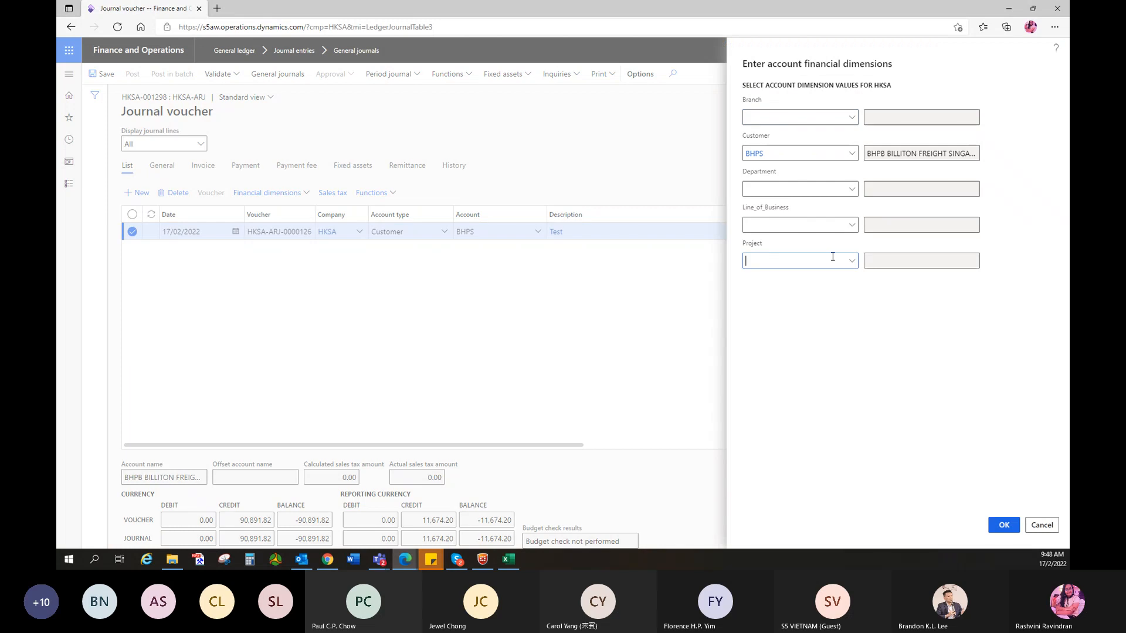
{"action": "left_click", "coordinate": [852, 263]}
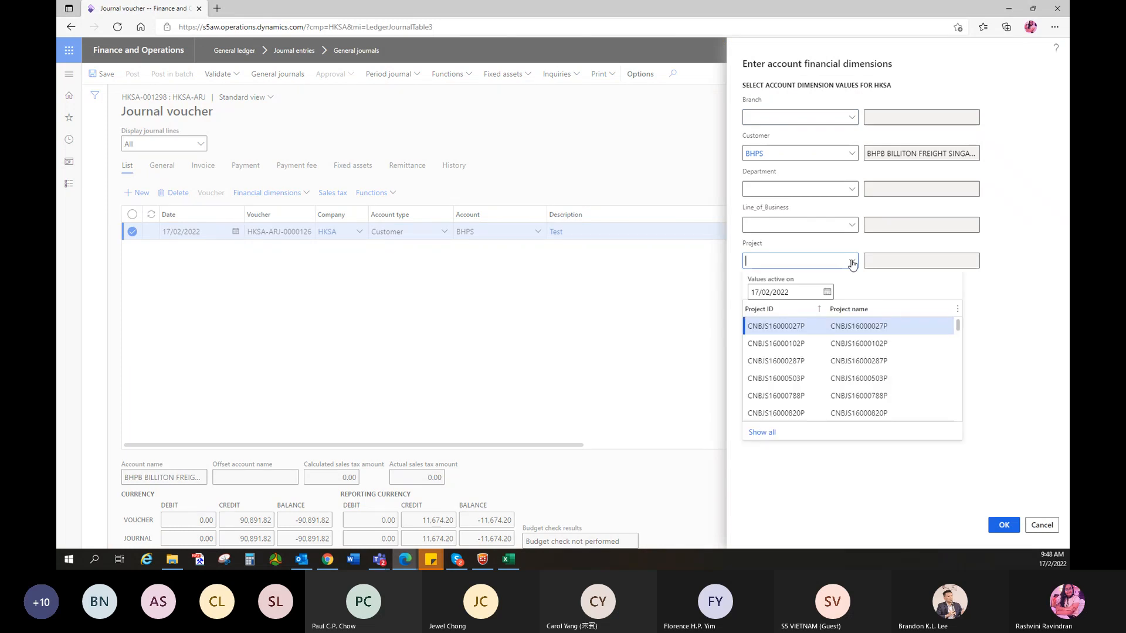
{"action": "left_click", "coordinate": [775, 344]}
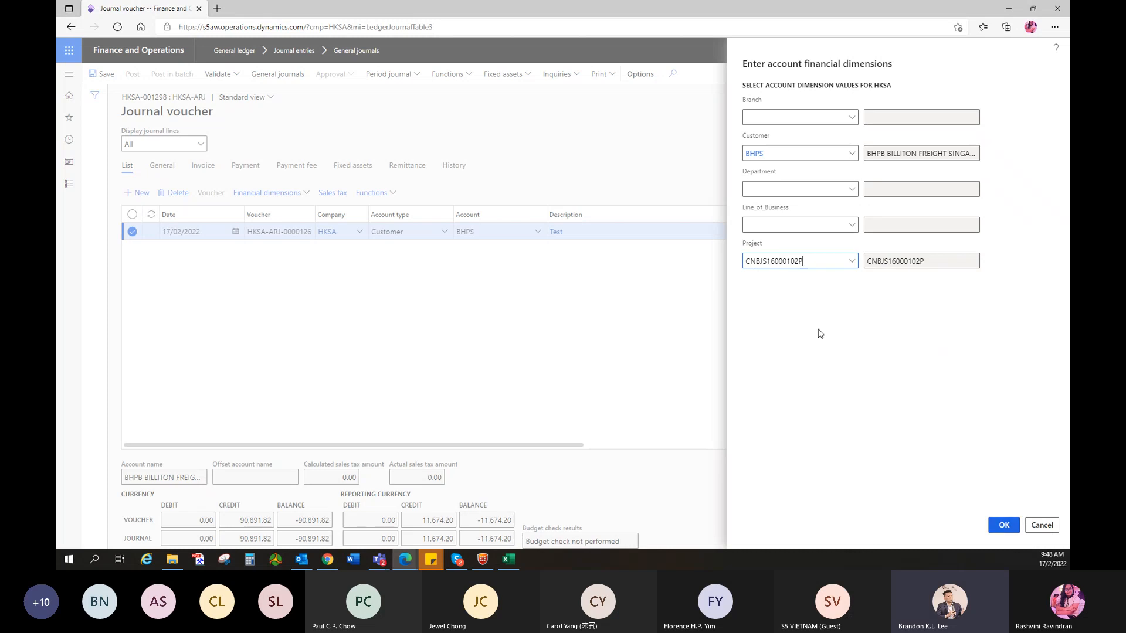
- Set Branch to HKG and Line_of_Business to PA, then confirm the dimensions
{"action": "left_click", "coordinate": [771, 116]}
{"action": "type", "text": "hkg"}
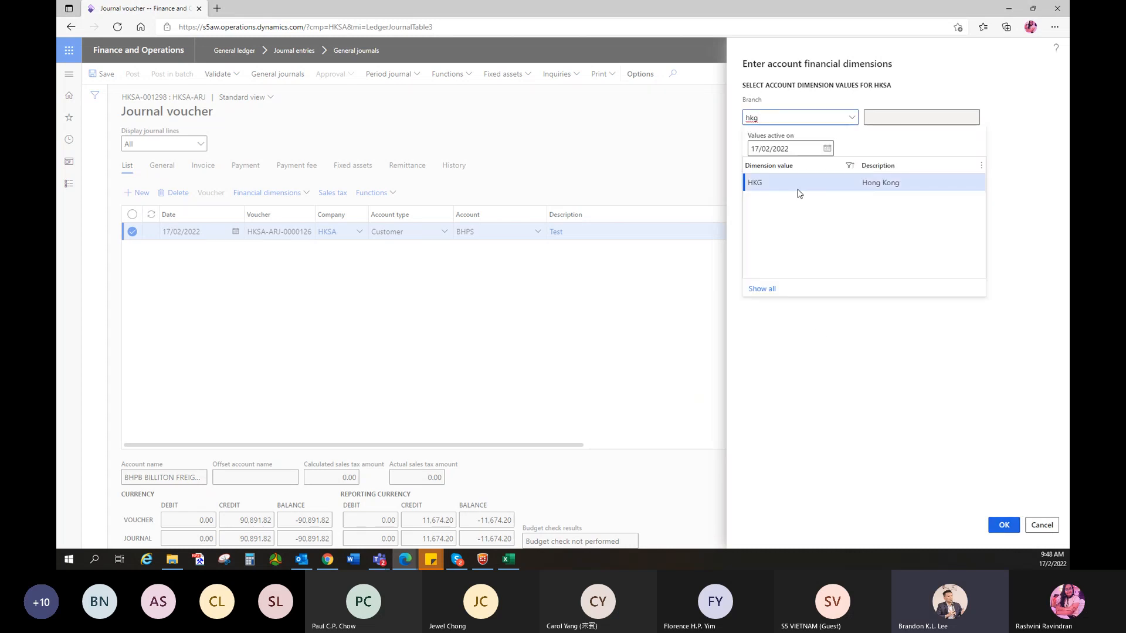
{"action": "left_click", "coordinate": [799, 188]}
{"action": "left_click", "coordinate": [775, 221]}
{"action": "type", "text": "pa"}
{"action": "left_click", "coordinate": [786, 290]}
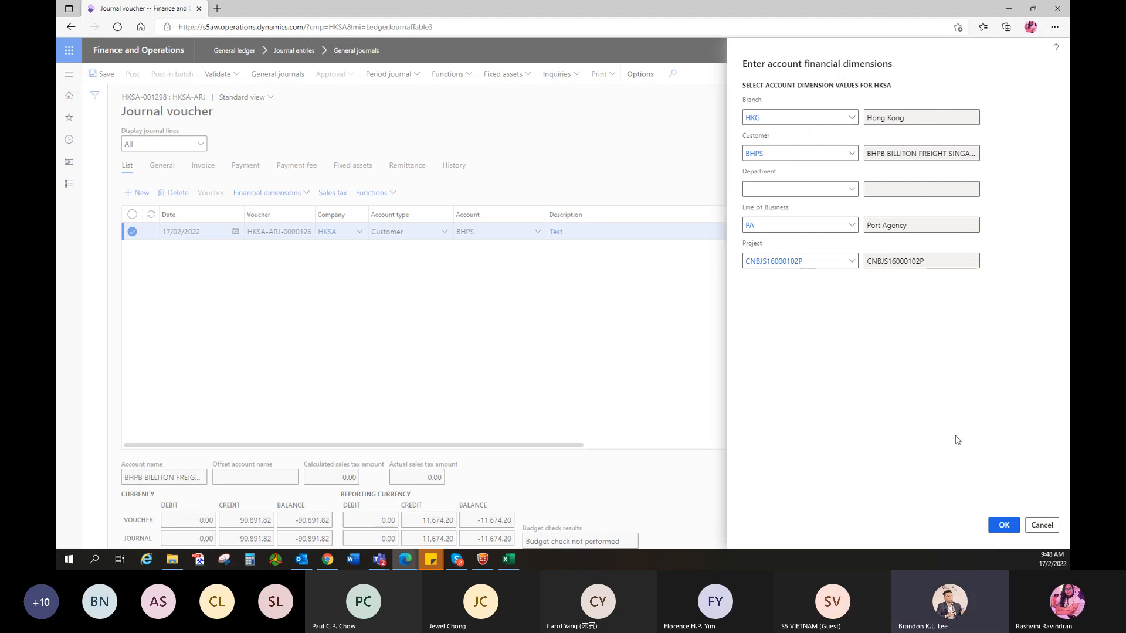
{"action": "left_click", "coordinate": [1003, 531]}
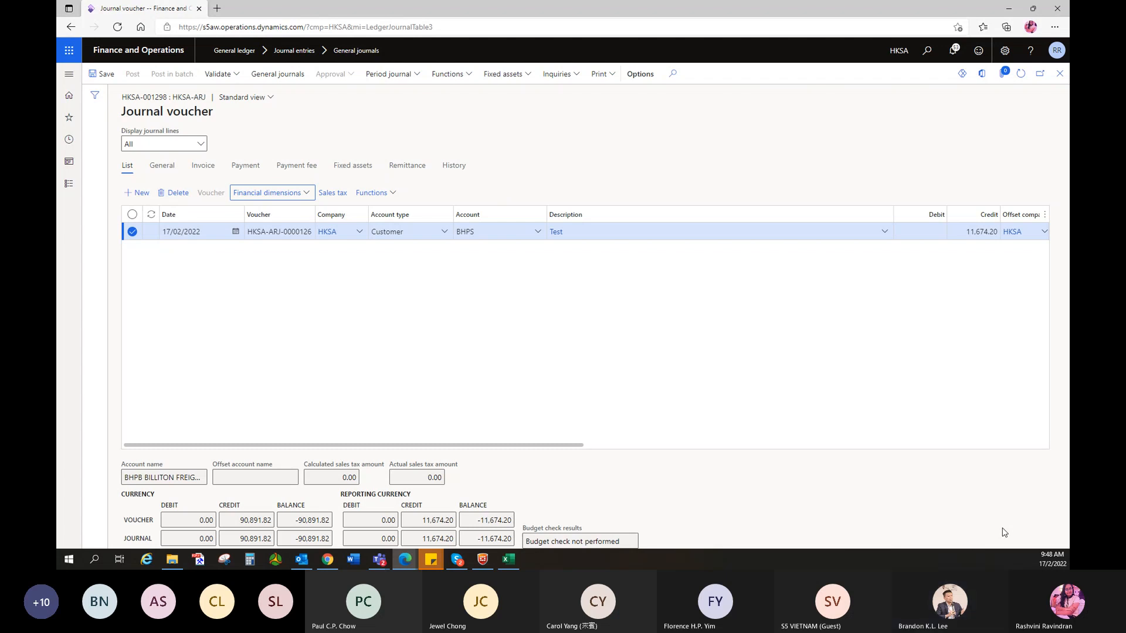
{"action": "left_click", "coordinate": [914, 230]}
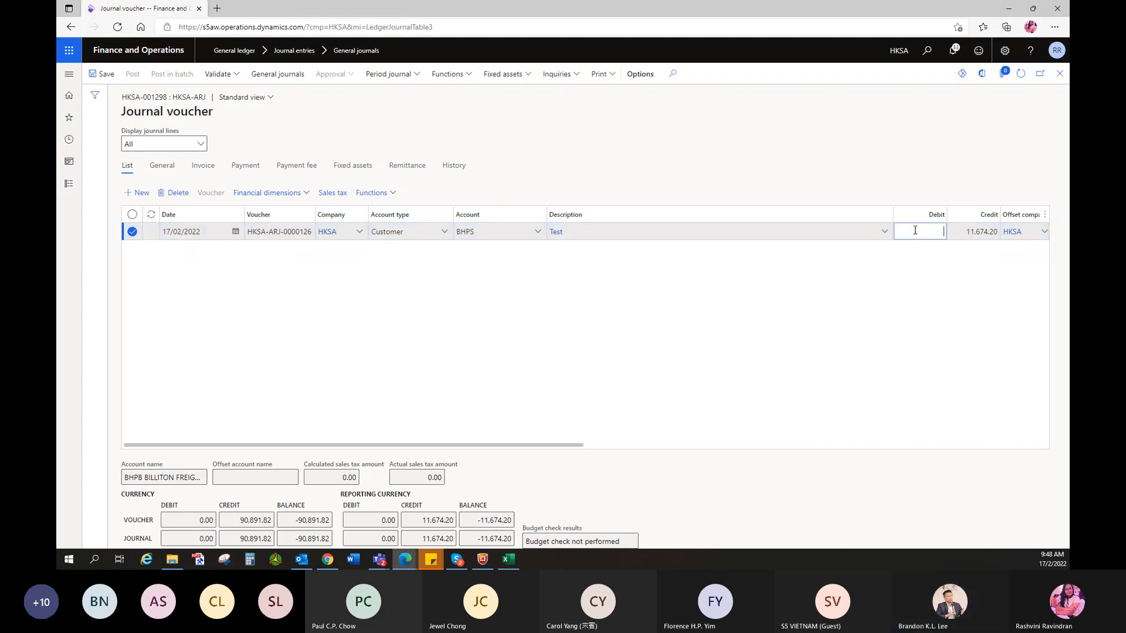
{"action": "key", "text": "Down"}
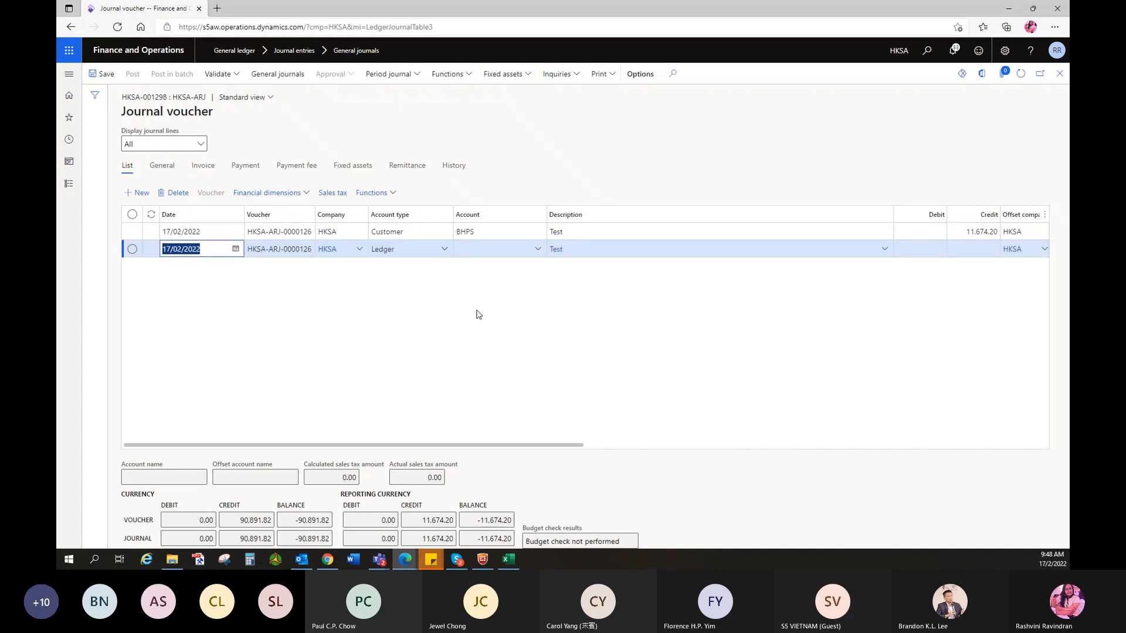
{"action": "left_click", "coordinate": [444, 251]}
{"action": "left_click", "coordinate": [381, 363]}
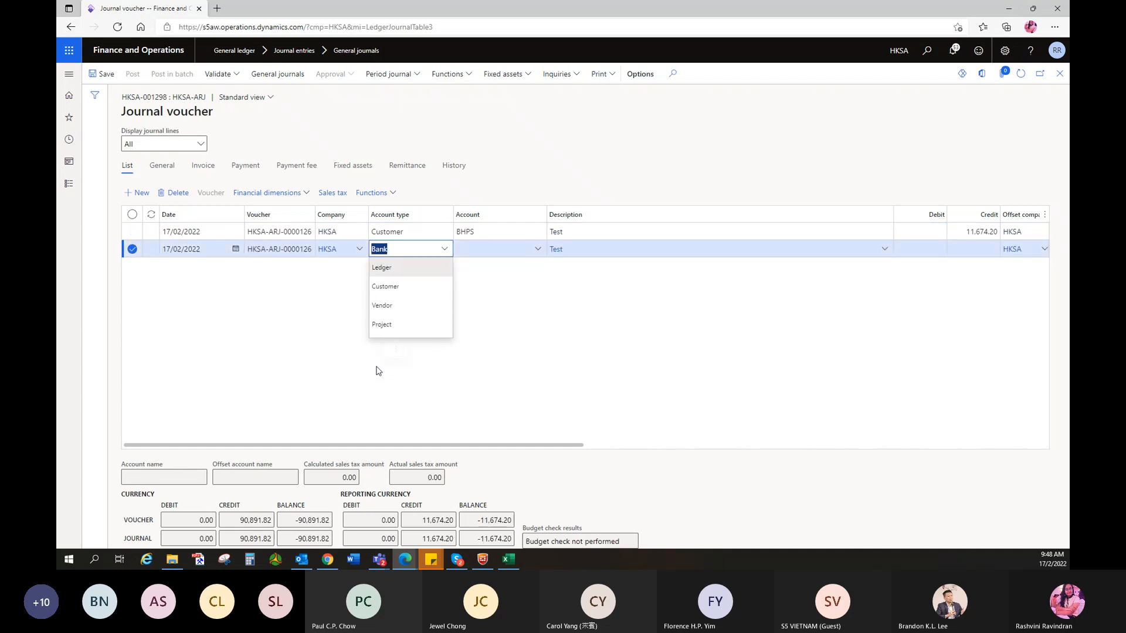
{"action": "left_click", "coordinate": [538, 251]}
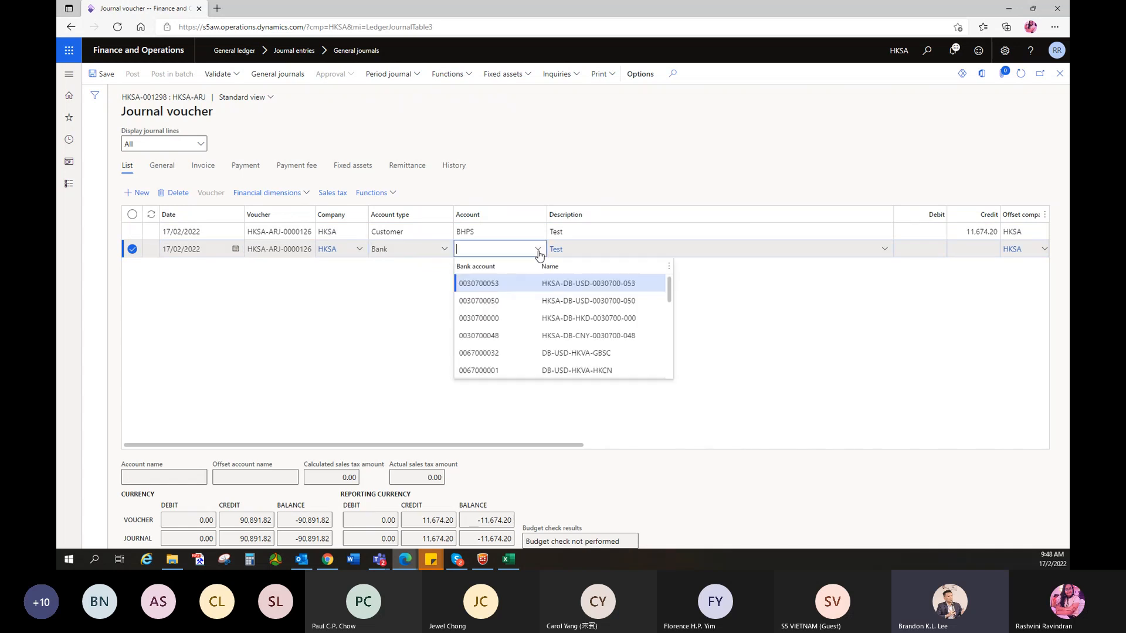
{"action": "left_click", "coordinate": [546, 301]}
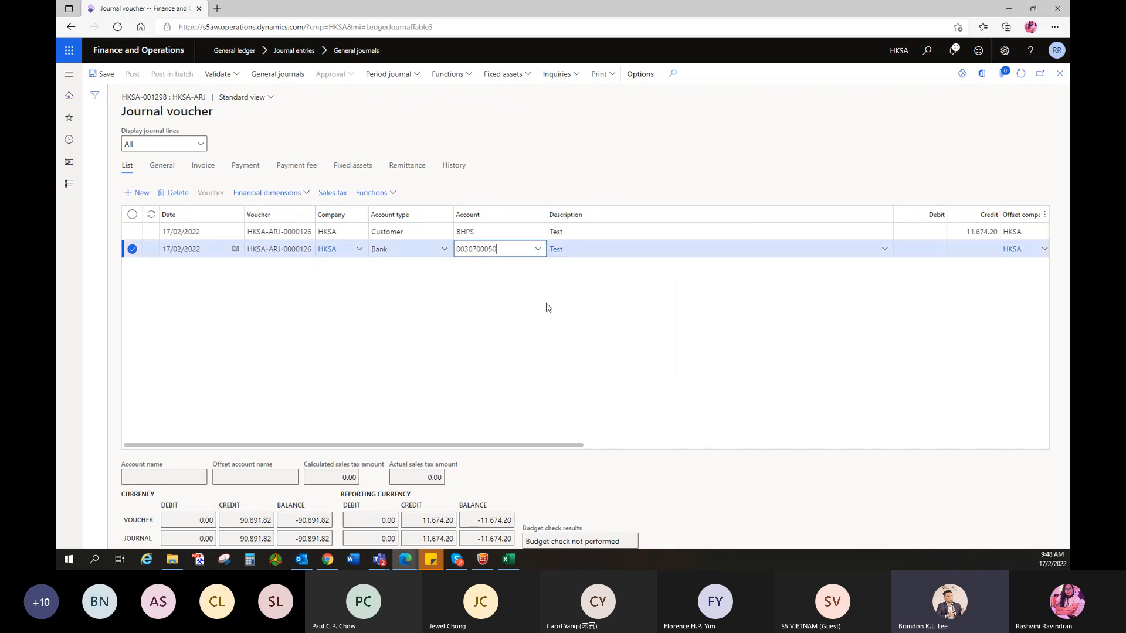
{"action": "left_click", "coordinate": [927, 252]}
{"action": "type", "text": "116"}
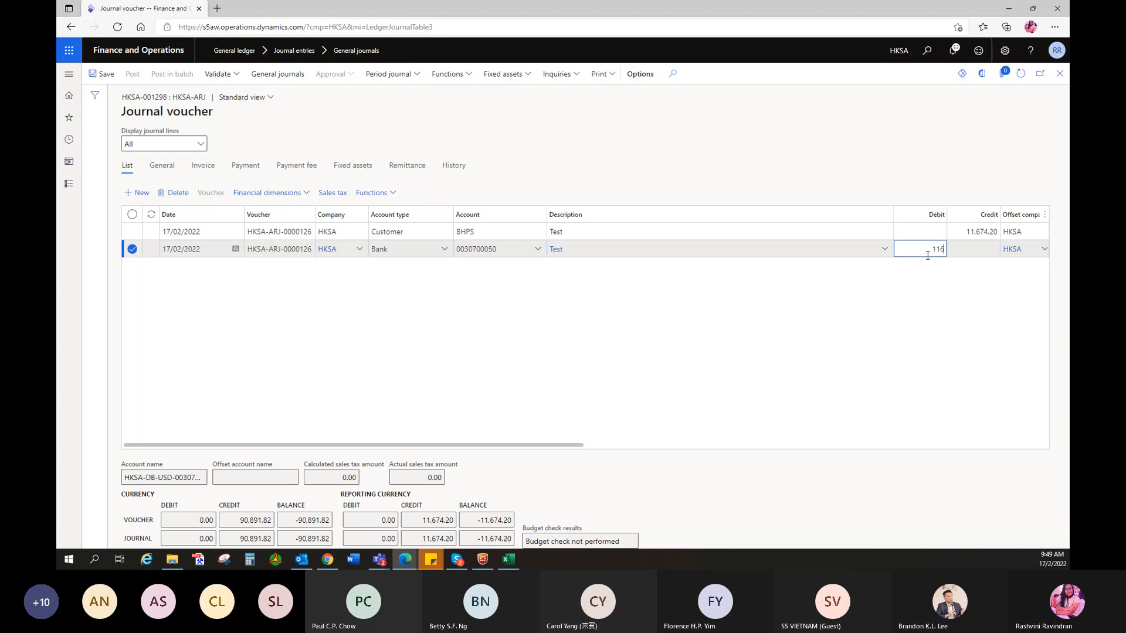
{"action": "type", "text": "71.63"}
{"action": "left_click", "coordinate": [961, 253]}
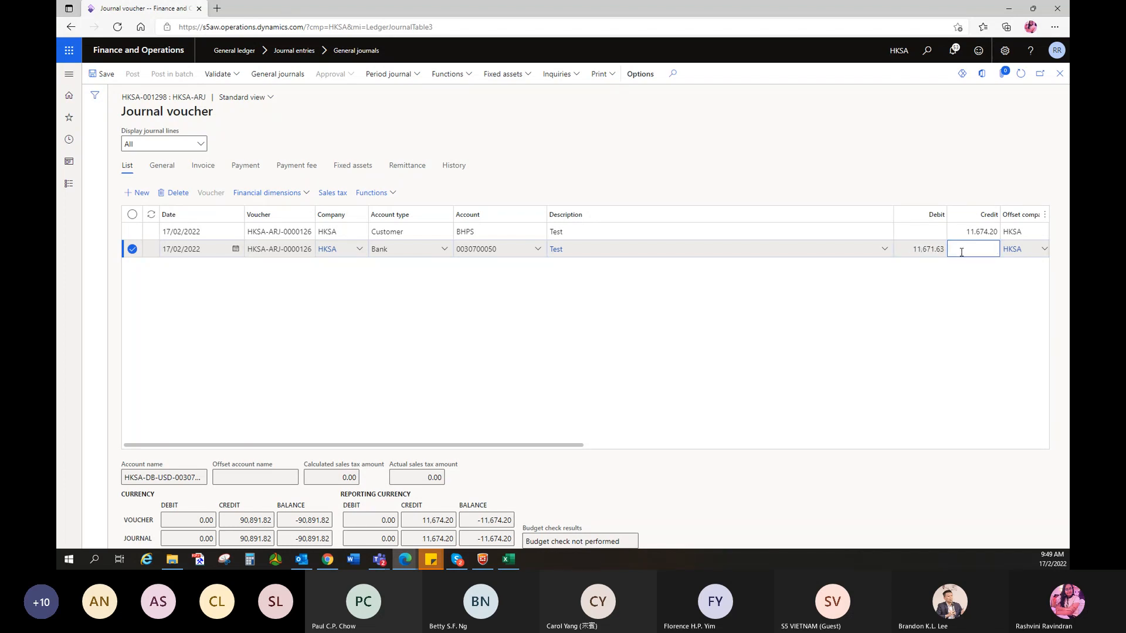
{"action": "key", "text": "Down"}
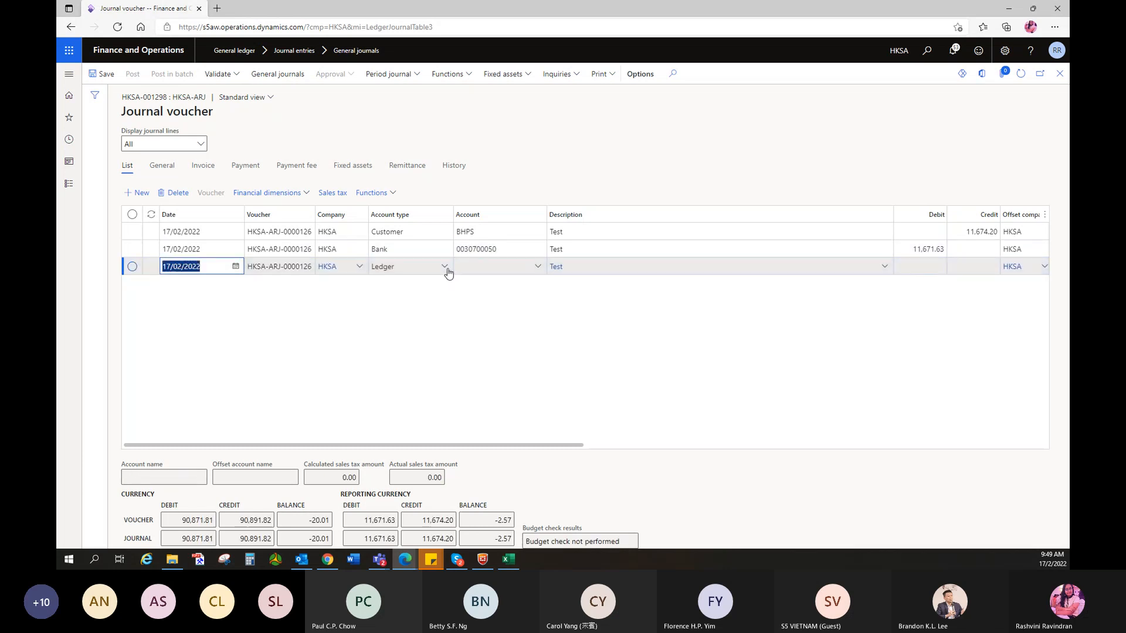
{"action": "left_click", "coordinate": [492, 265]}
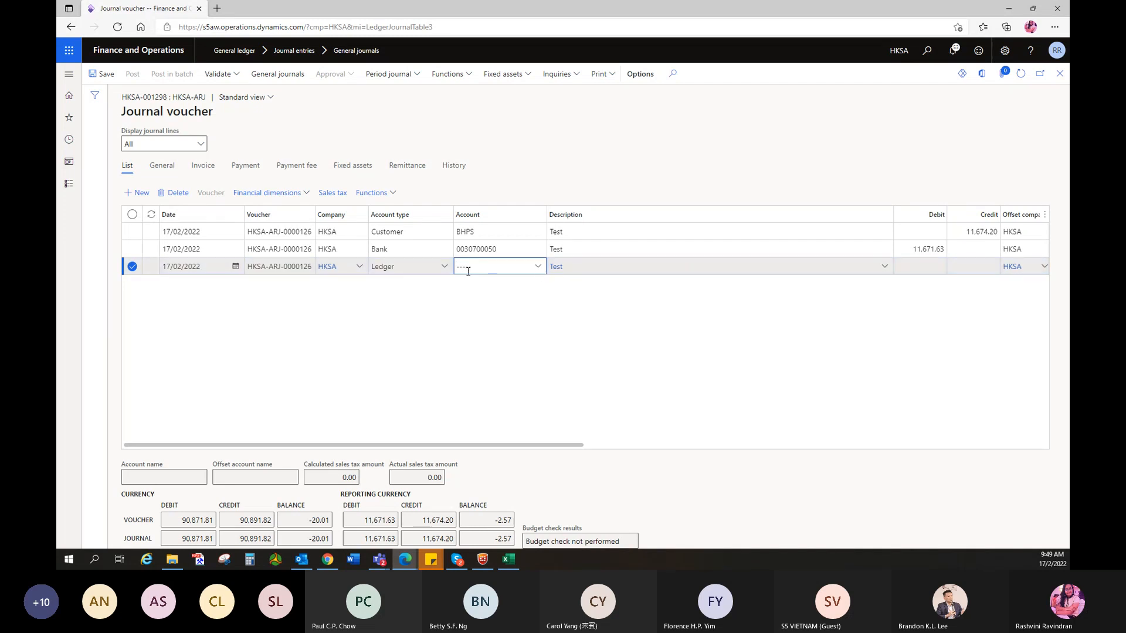
{"action": "type", "text": "43001800"}
{"action": "type", "text": "-hkg---pa"}
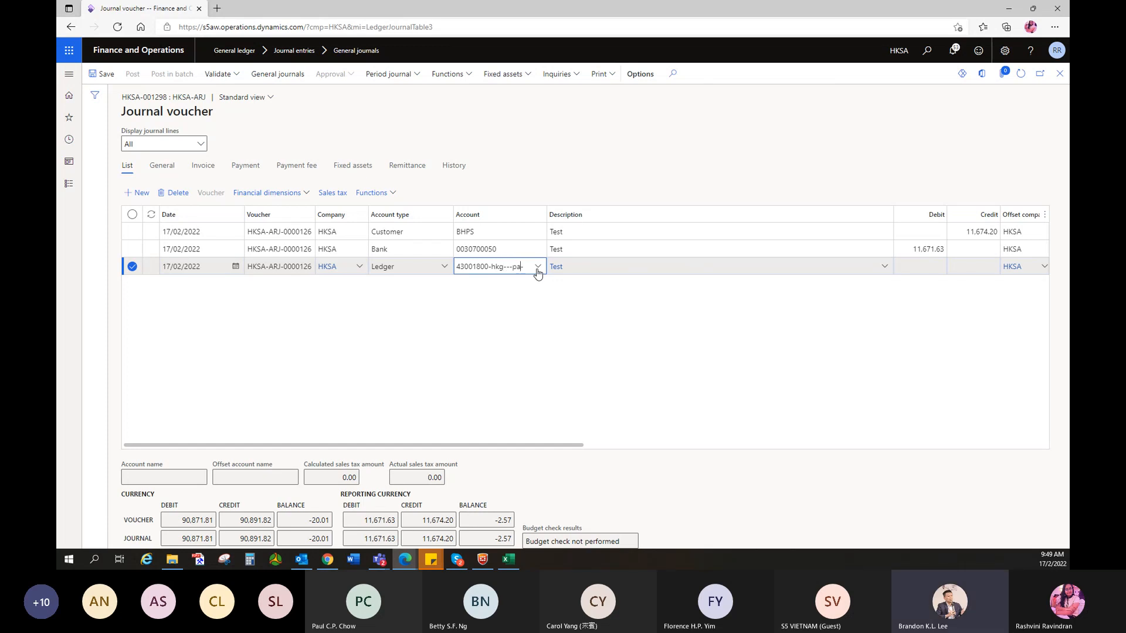
{"action": "type", "text": "-"}
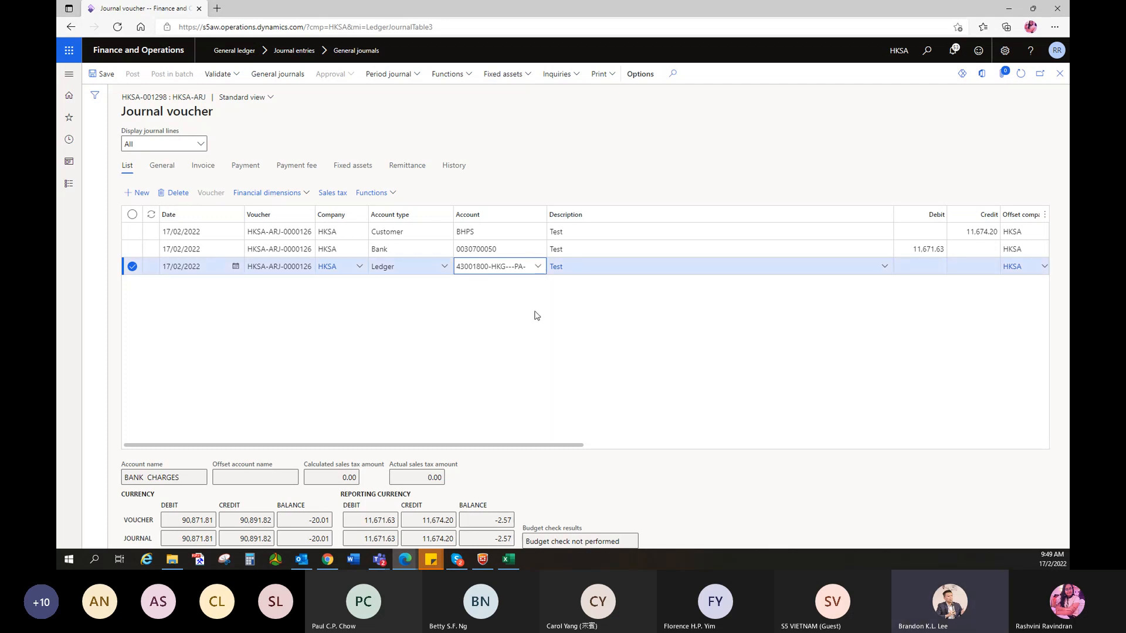
{"action": "left_click_drag", "start_coordinate": [500, 273], "coordinate": [457, 273]}
{"action": "key", "text": "BackSpace"}
{"action": "left_click", "coordinate": [540, 268]}
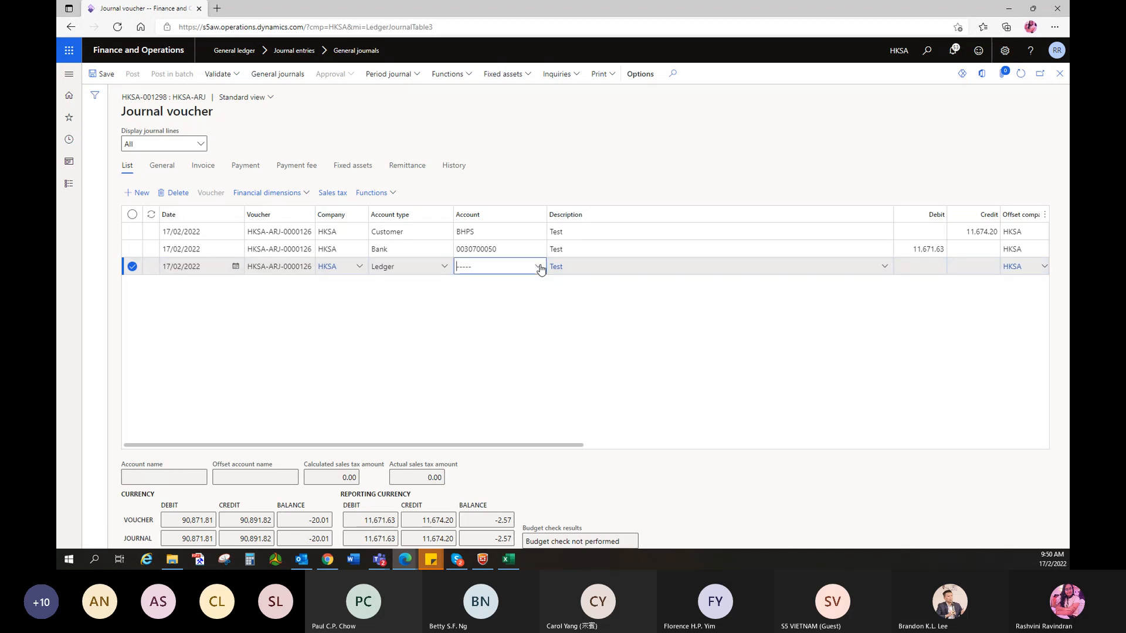
{"action": "left_click", "coordinate": [509, 313]}
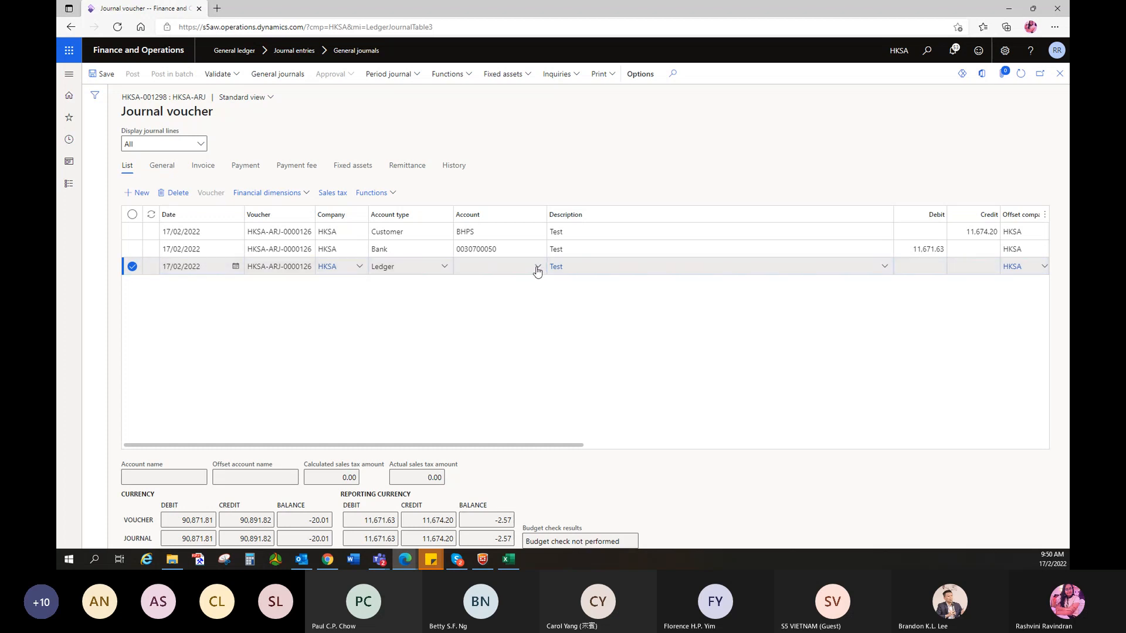
{"action": "left_click", "coordinate": [537, 269]}
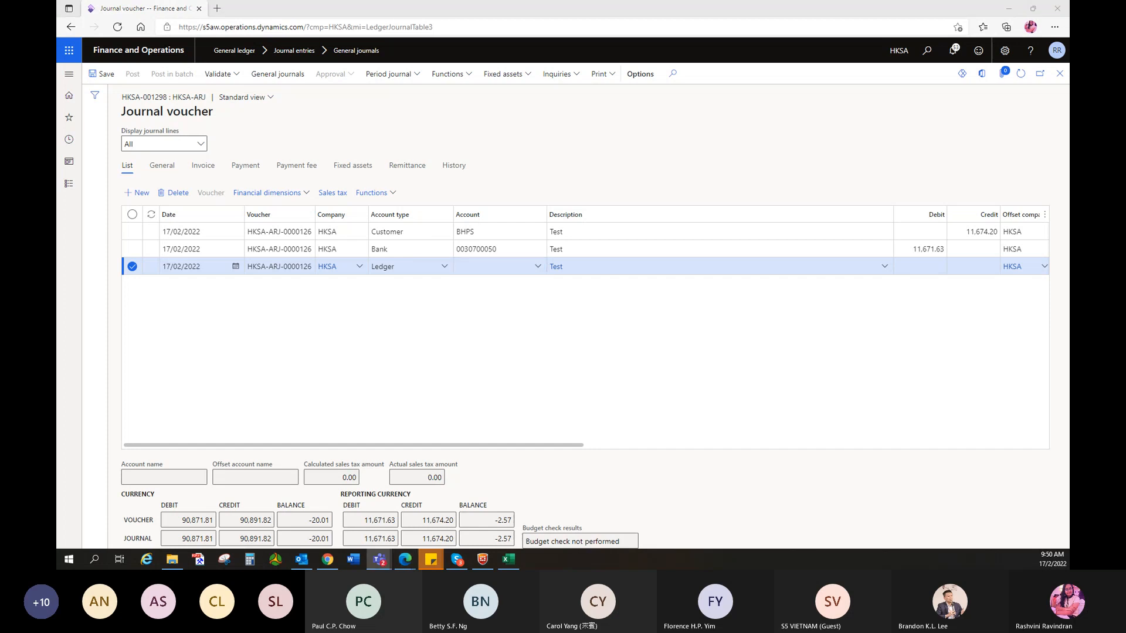
{"action": "left_click", "coordinate": [540, 268]}
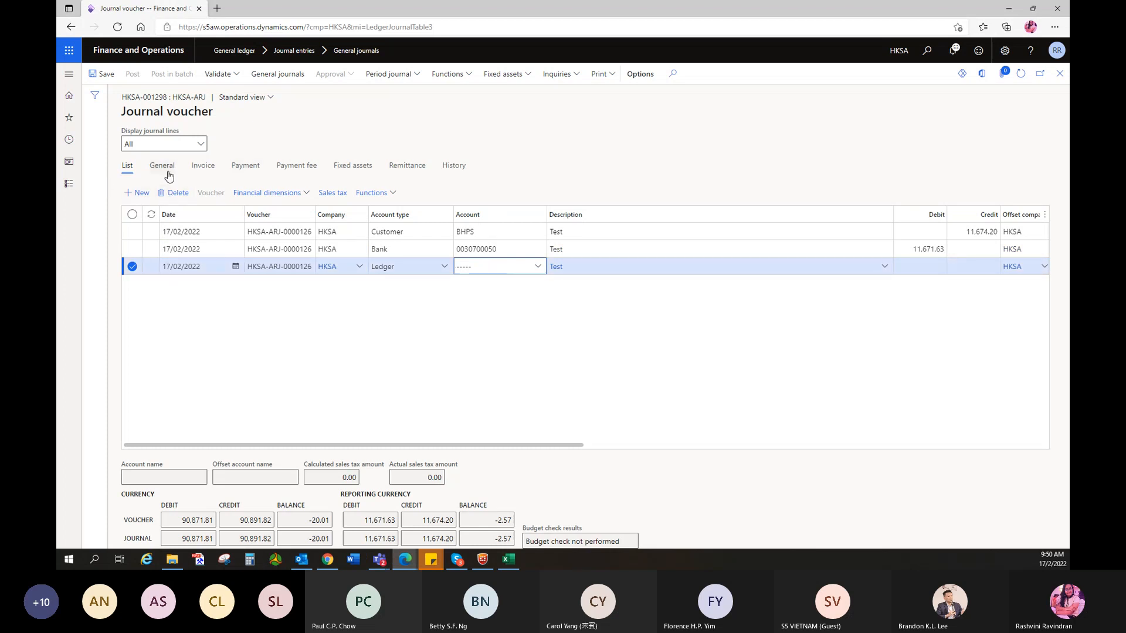
- Delete the unfinished third line and add a fresh third line below the bank line
{"action": "left_click", "coordinate": [168, 193]}
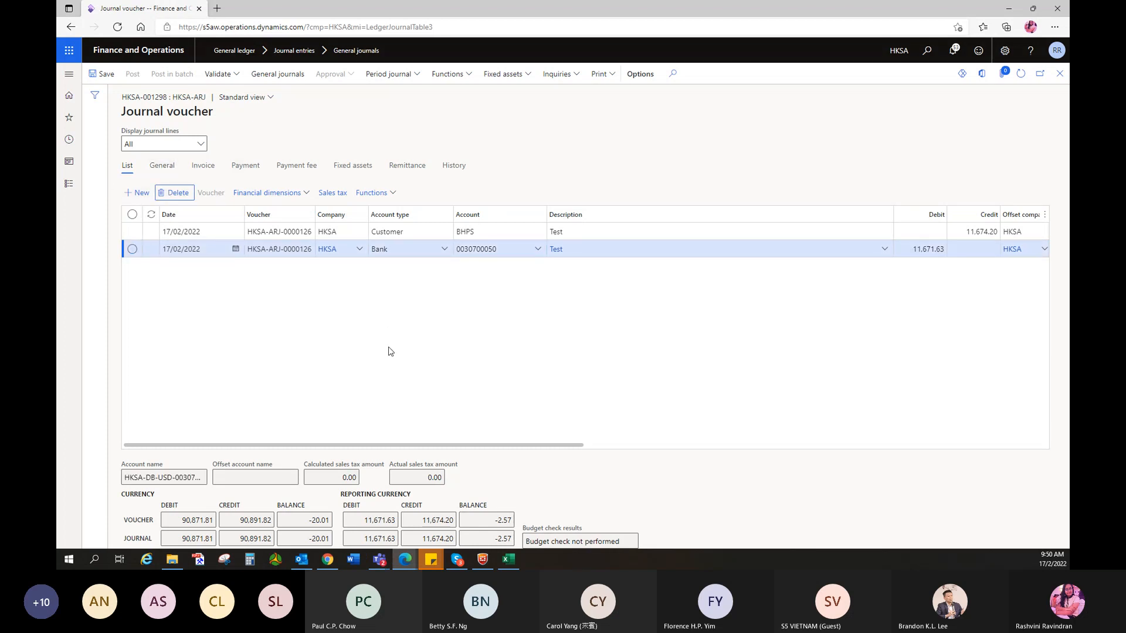
{"action": "left_click", "coordinate": [974, 251]}
{"action": "key", "text": "Down"}
- Leave the third line's account blank and add a fourth journal line below it
{"action": "left_click", "coordinate": [536, 269]}
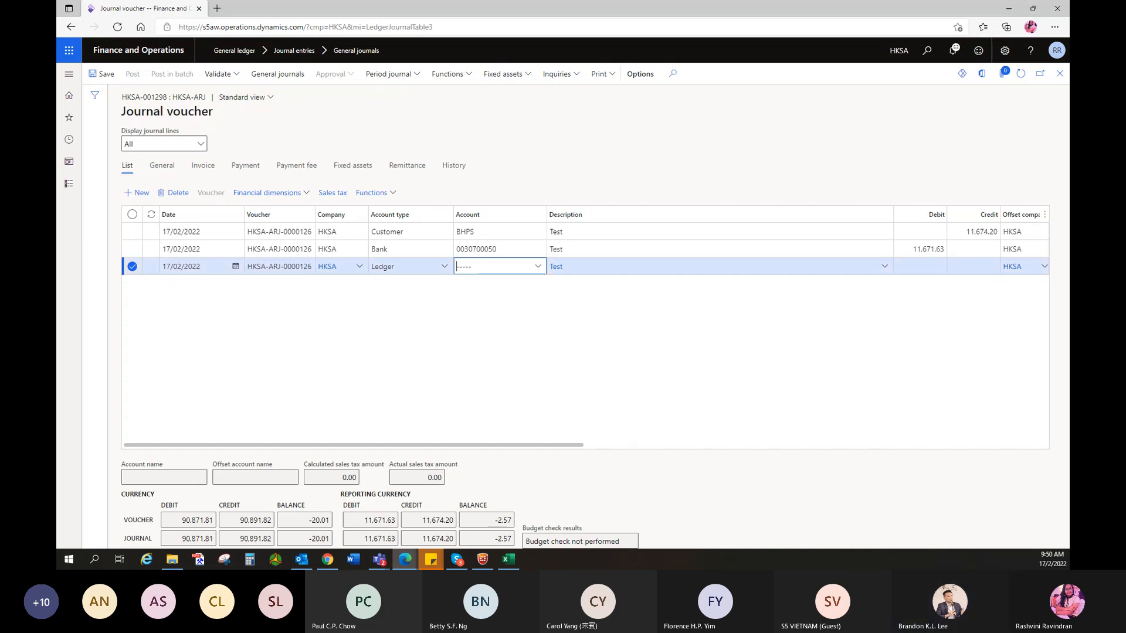
{"action": "right_click", "coordinate": [539, 270]}
{"action": "key", "text": "Escape"}
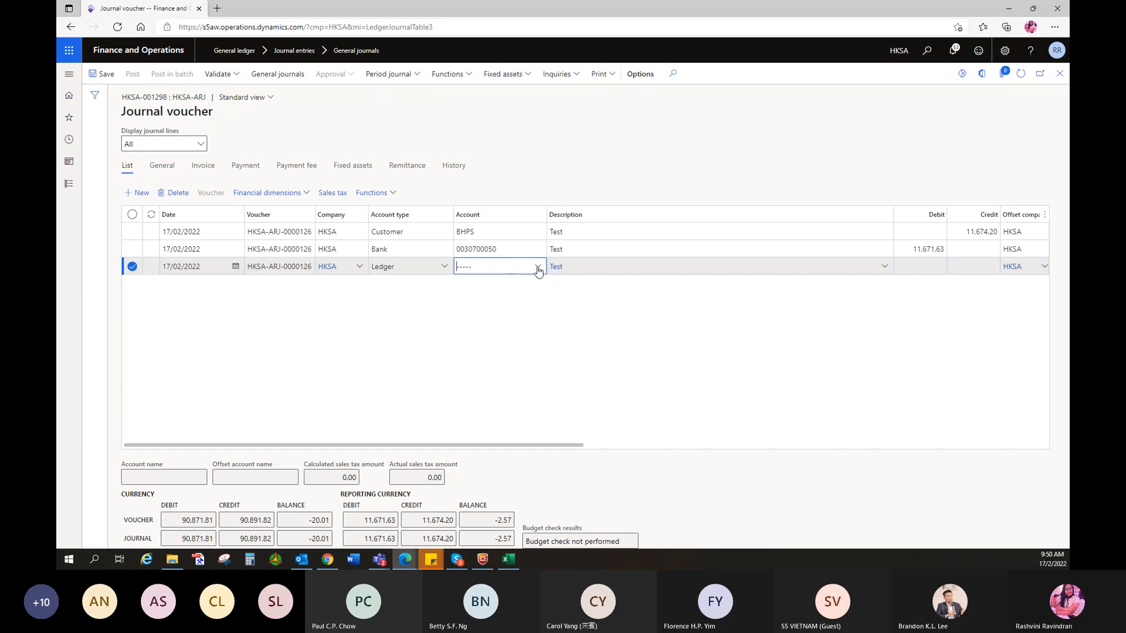
{"action": "left_click", "coordinate": [519, 307]}
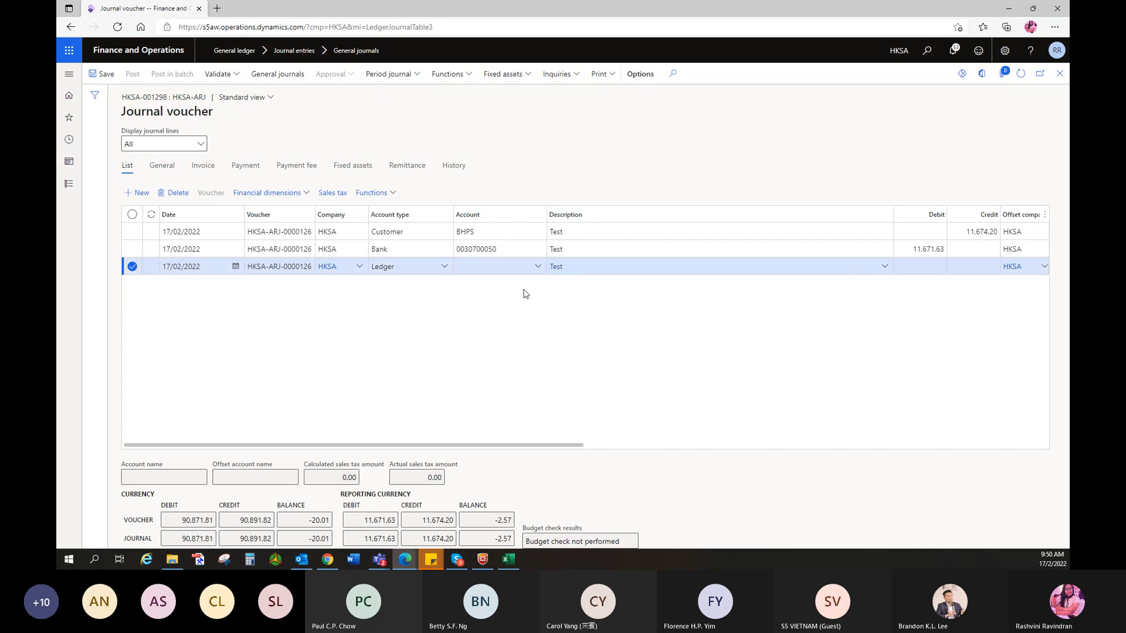
{"action": "left_click", "coordinate": [534, 267]}
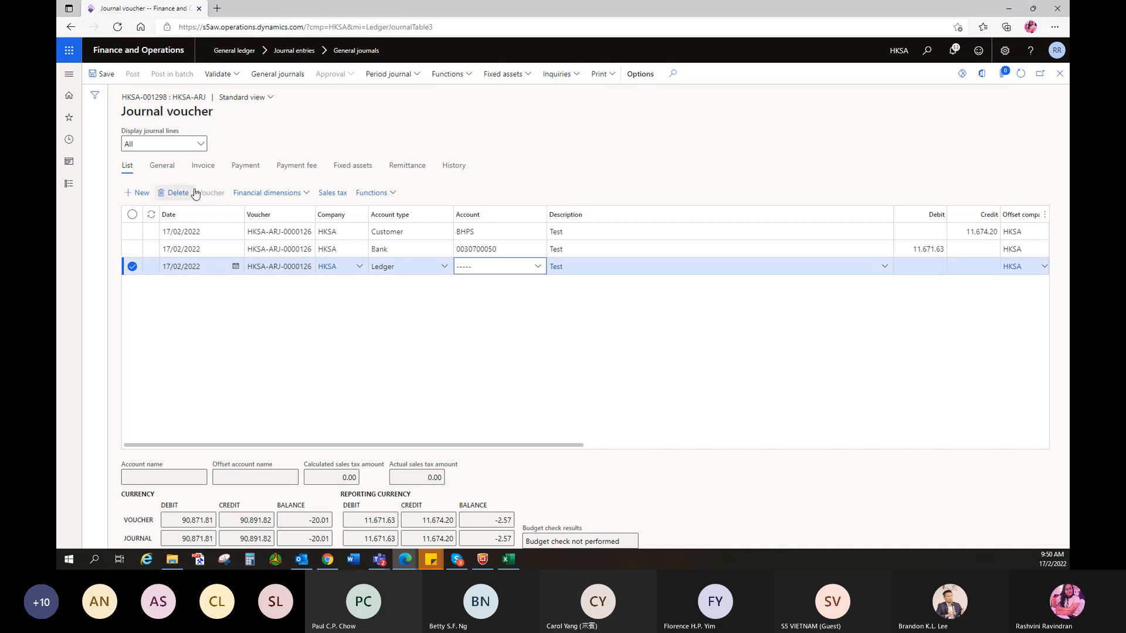
{"action": "left_click", "coordinate": [916, 263]}
{"action": "key", "text": "Down"}
- Search the new line's account lookup for 43001800, then 'bank', to find 43001800 BANK CHARGES
{"action": "left_click", "coordinate": [538, 284]}
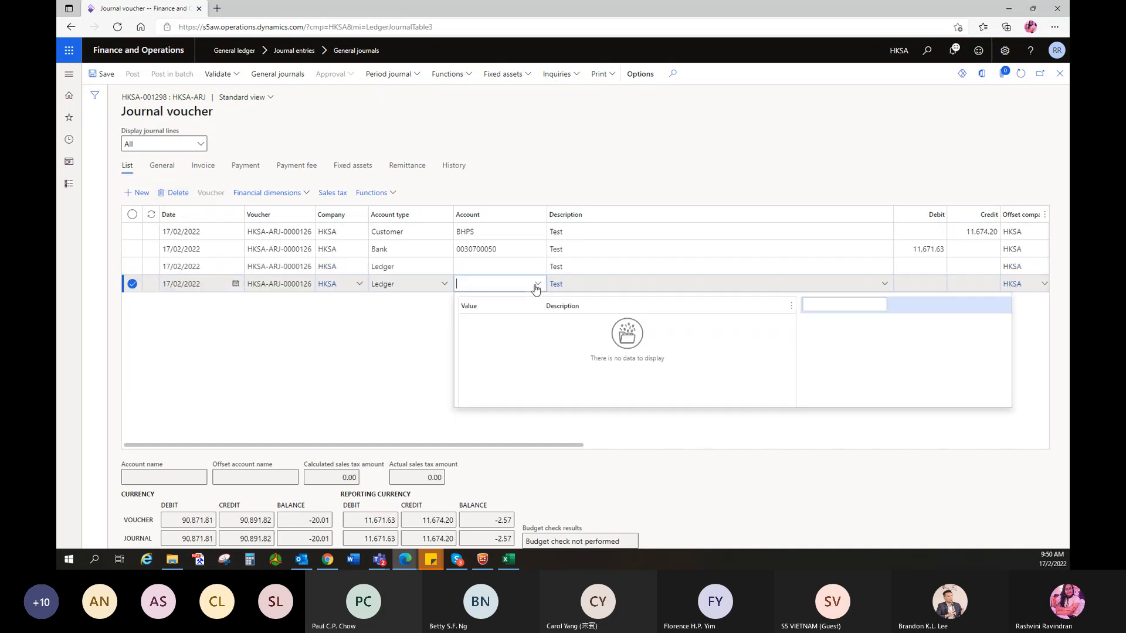
{"action": "left_click", "coordinate": [851, 321]}
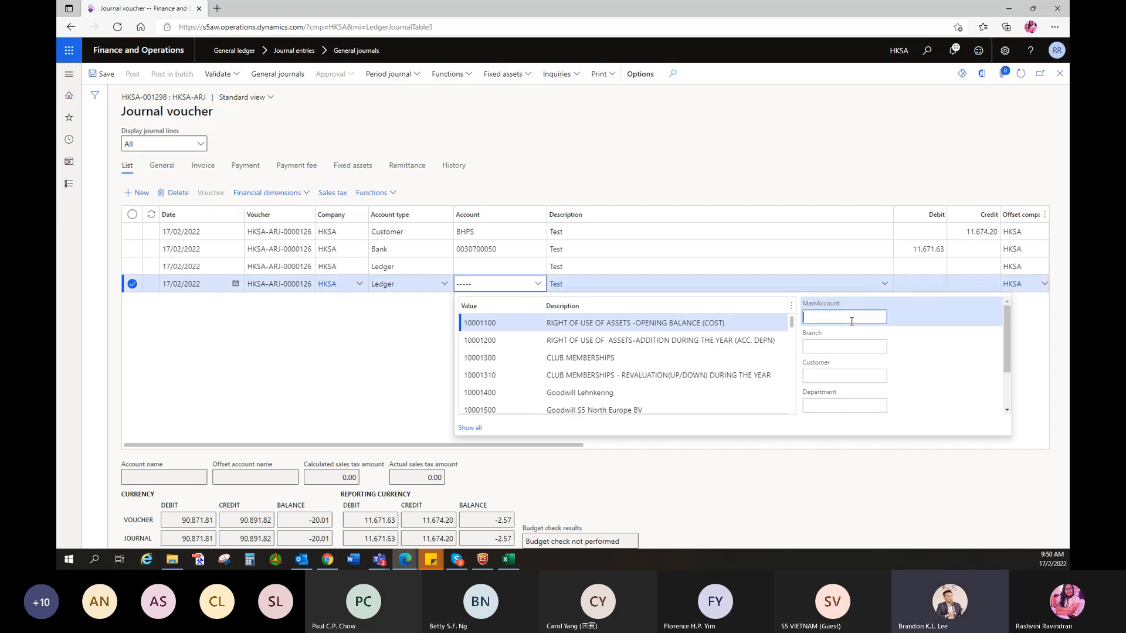
{"action": "type", "text": "43001800"}
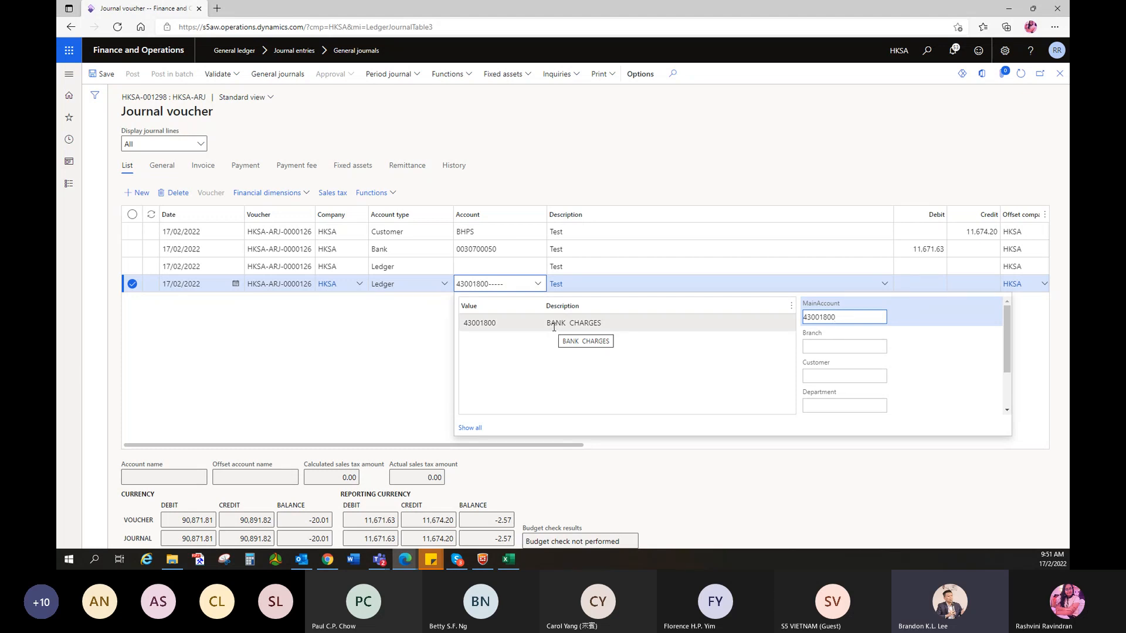
{"action": "key", "text": "BackSpace"}
{"action": "key", "text": "BackSpace"}
{"action": "key", "text": "BackSpace"}
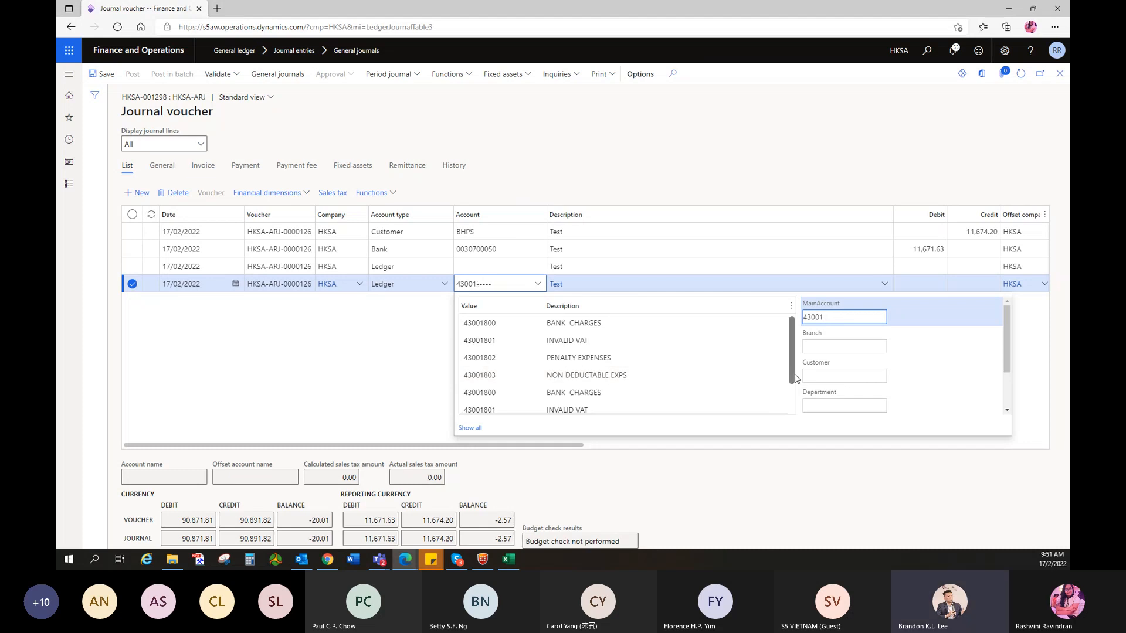
{"action": "key", "text": "BackSpace"}
{"action": "key", "text": "BackSpace"}
{"action": "key", "text": "BackSpace"}
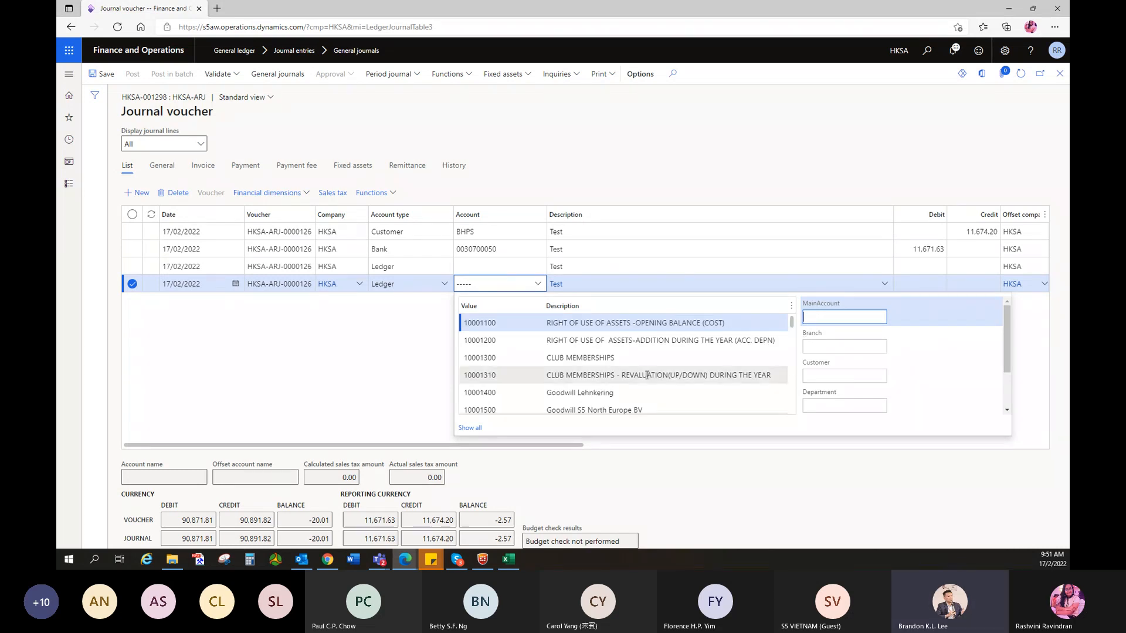
{"action": "type", "text": "bank"}
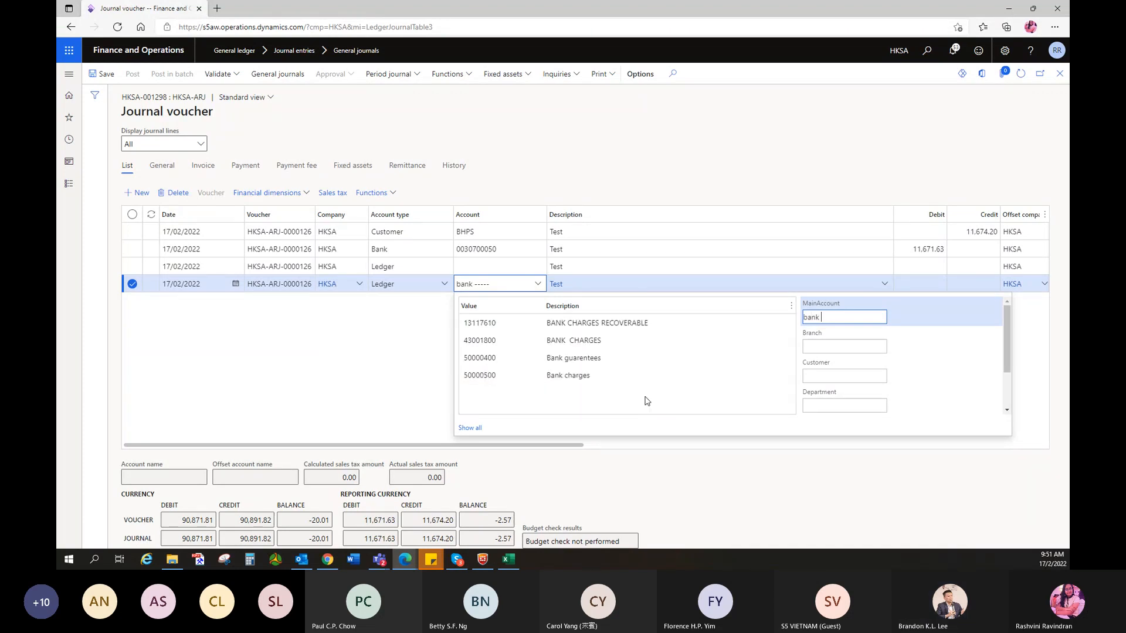
{"action": "type", "text": " charge"}
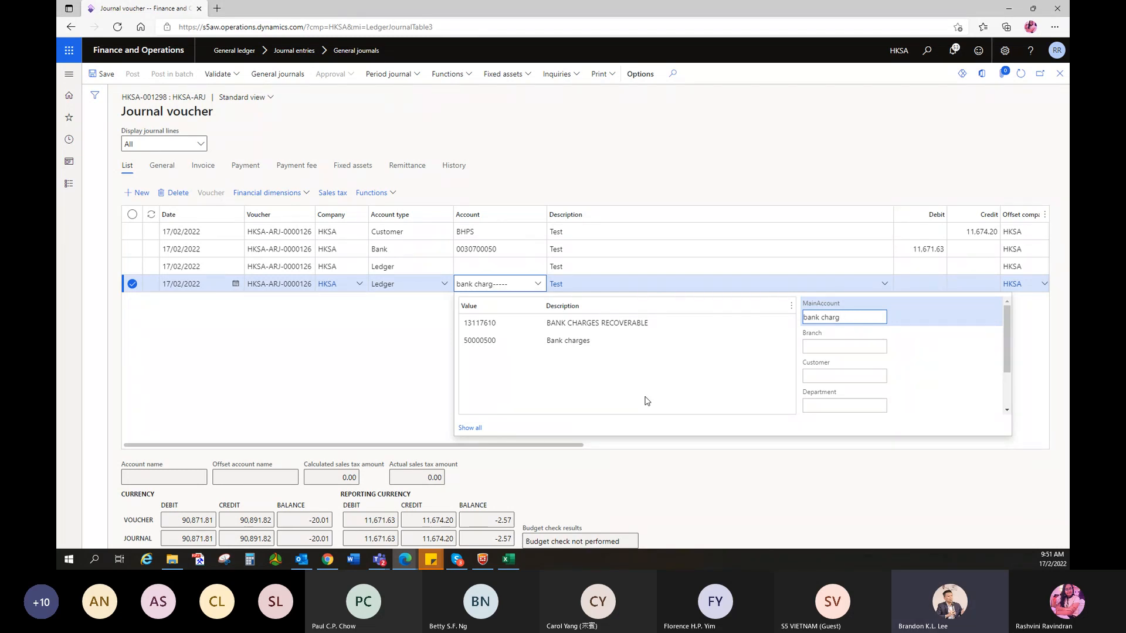
{"action": "key", "text": "BackSpace"}
{"action": "key", "text": "BackSpace"}
{"action": "key", "text": "BackSpace"}
{"action": "key", "text": "BackSpace"}
{"action": "key", "text": "BackSpace"}
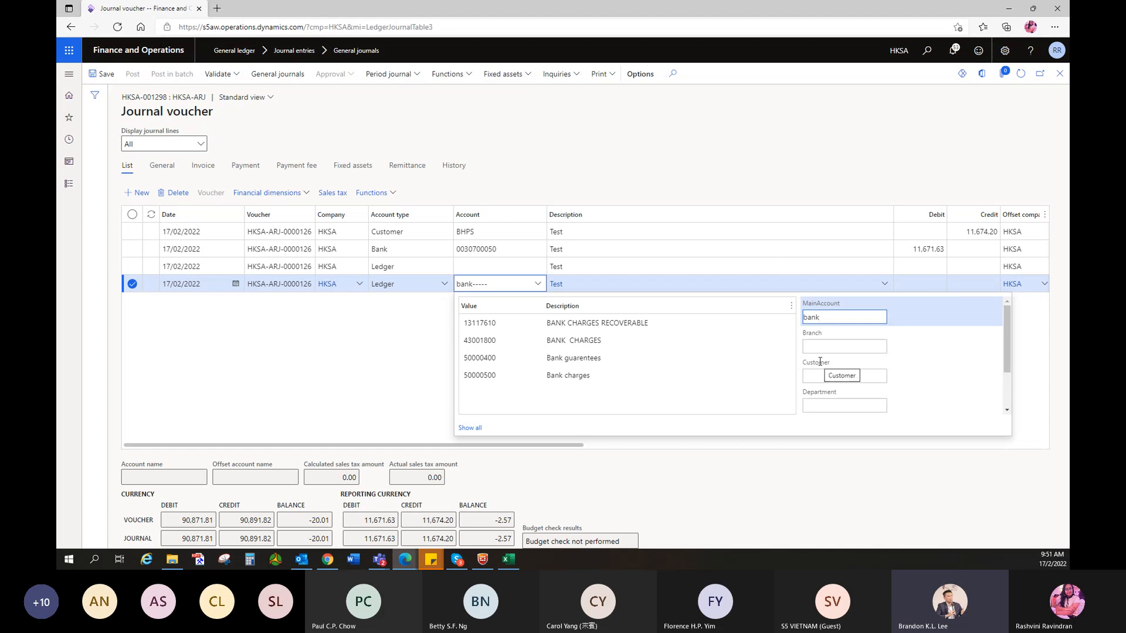
- Set the line's ledger account to 43001800 BANK CHARGES with branch HKG and line of business PA
{"action": "left_click", "coordinate": [480, 342]}
{"action": "left_click", "coordinate": [856, 347]}
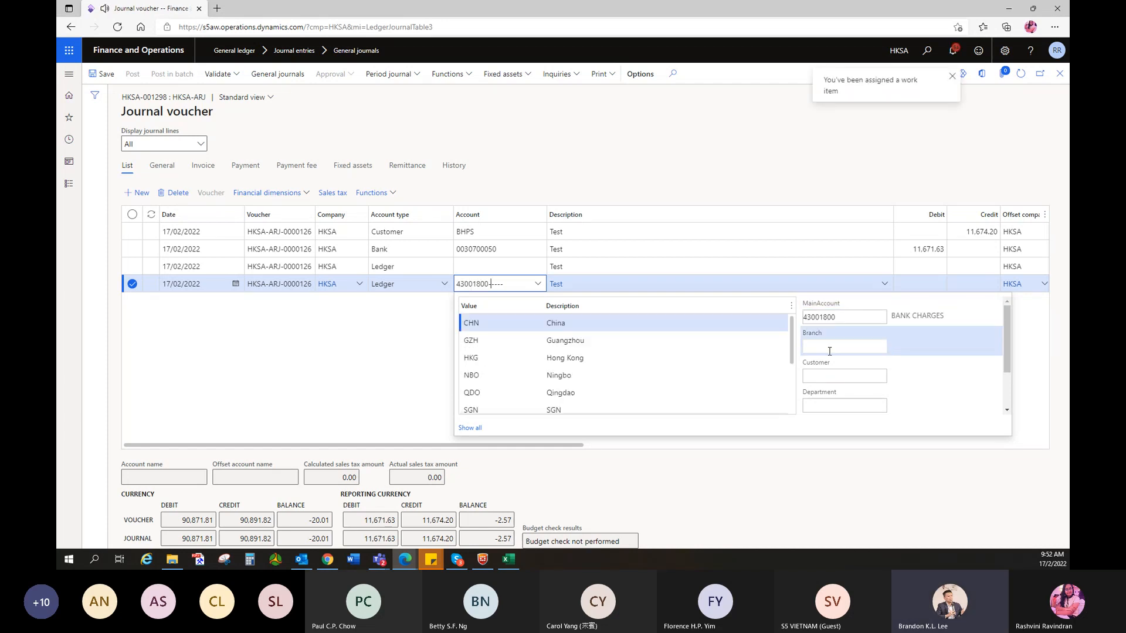
{"action": "type", "text": "hkg"}
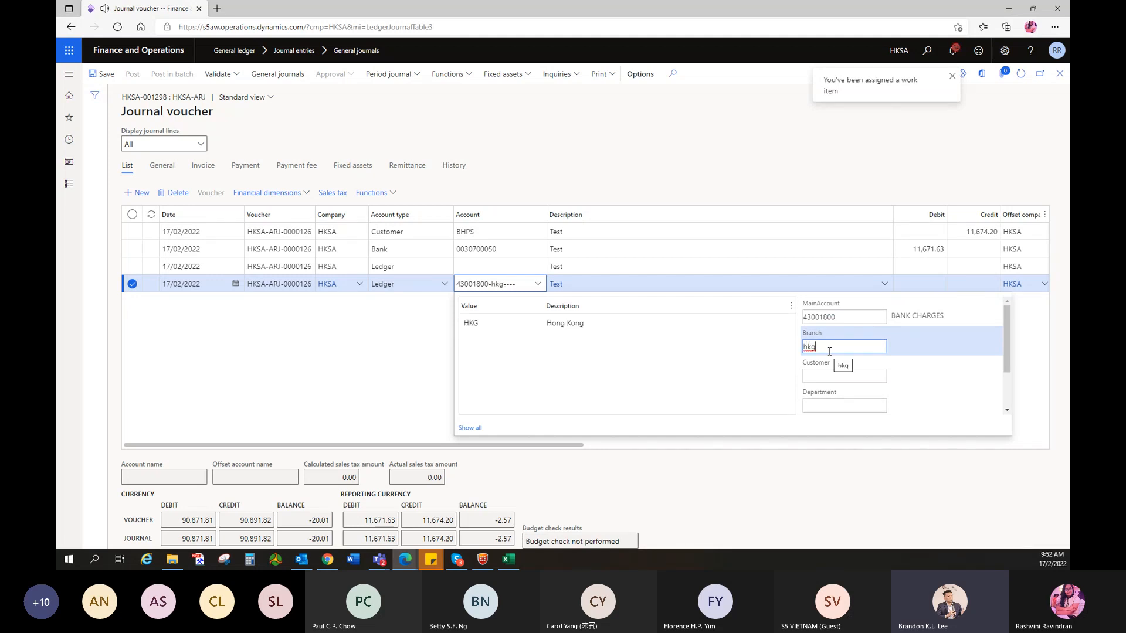
{"action": "left_click", "coordinate": [499, 325]}
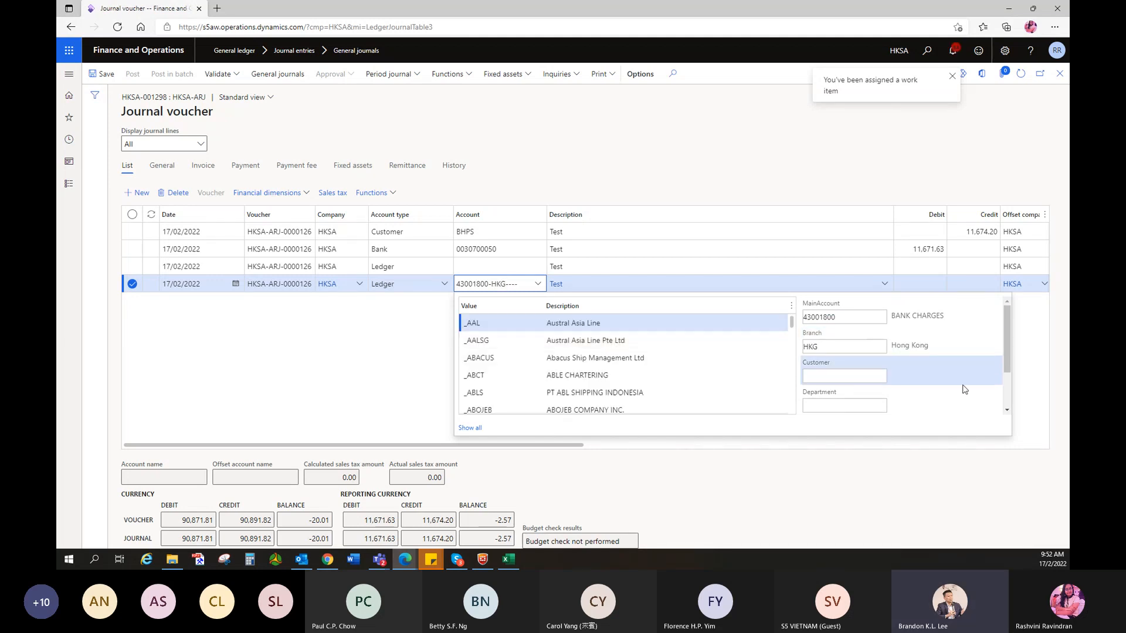
{"action": "scroll", "coordinate": [844, 380], "scroll_direction": "down", "scroll_amount": 3}
{"action": "left_click", "coordinate": [844, 382]}
{"action": "type", "text": "pa"}
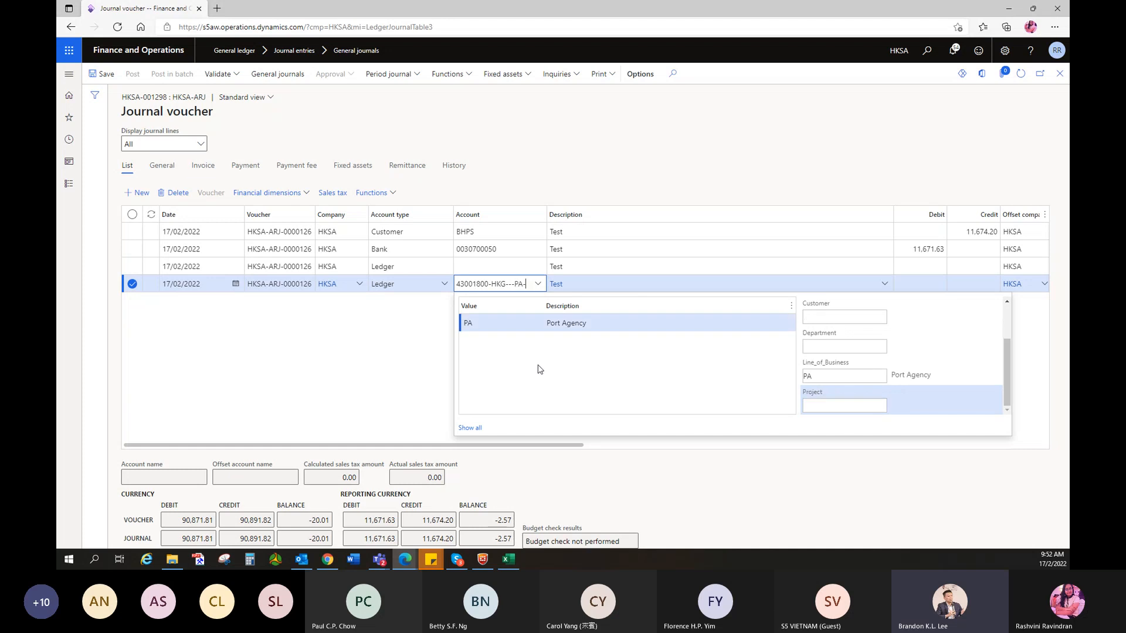
{"action": "left_click", "coordinate": [530, 323]}
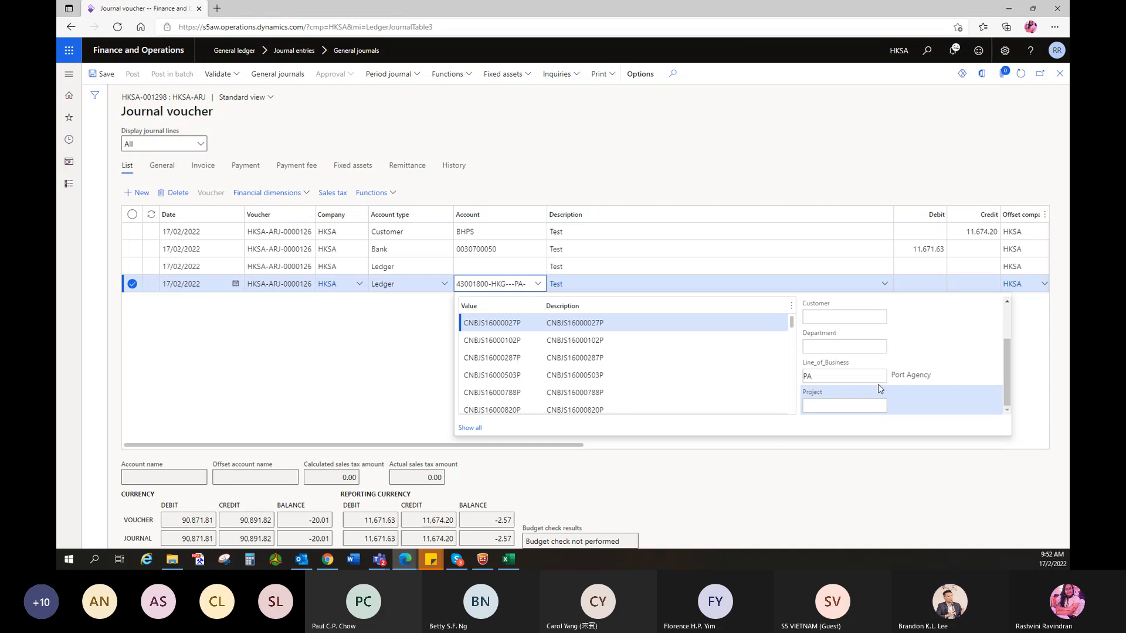
{"action": "left_click", "coordinate": [333, 357]}
- Debit 2.57 on the bank charges line
{"action": "left_click", "coordinate": [900, 286]}
{"action": "type", "text": "2.57"}
{"action": "left_click", "coordinate": [896, 300]}
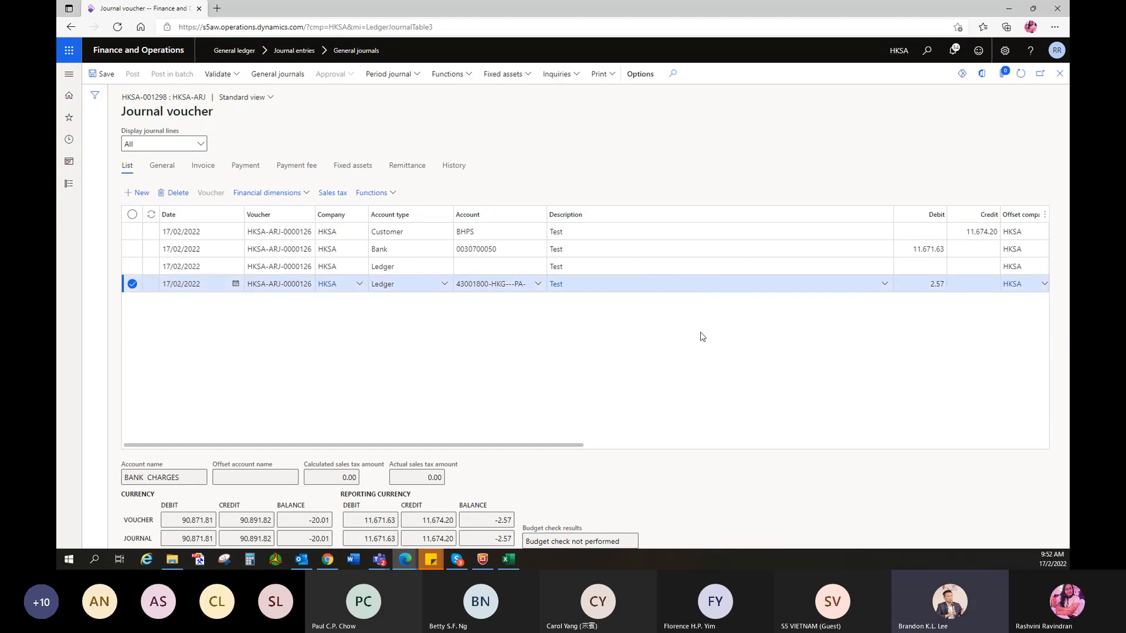
- Delete the empty third line and leave the bank charges line's credit blank
{"action": "left_click", "coordinate": [129, 288]}
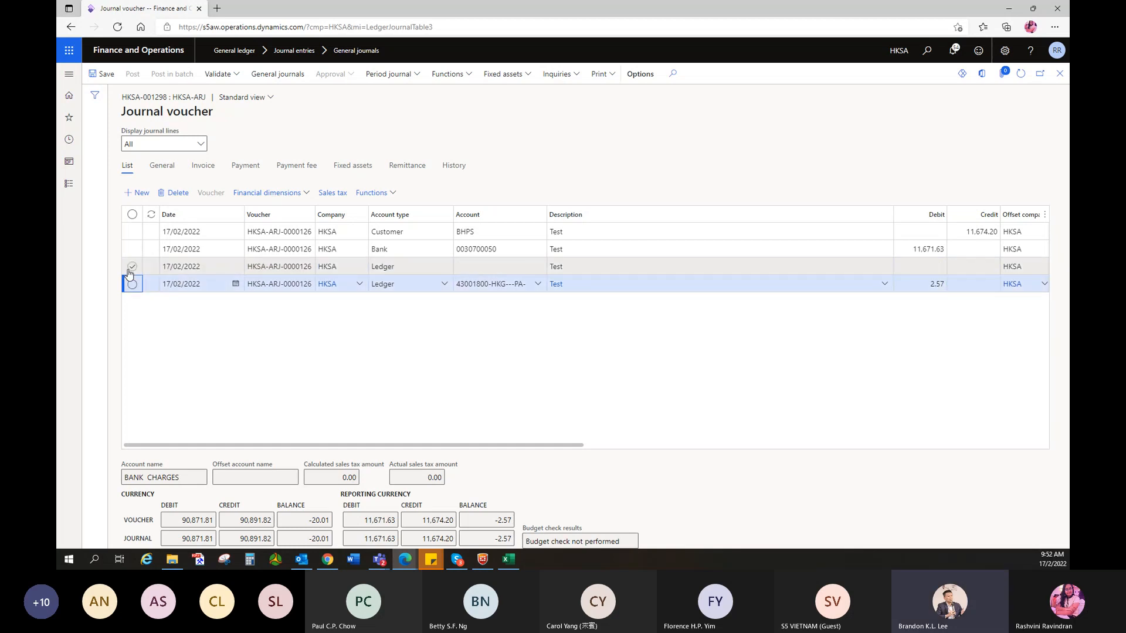
{"action": "left_click", "coordinate": [130, 267]}
{"action": "left_click", "coordinate": [171, 197]}
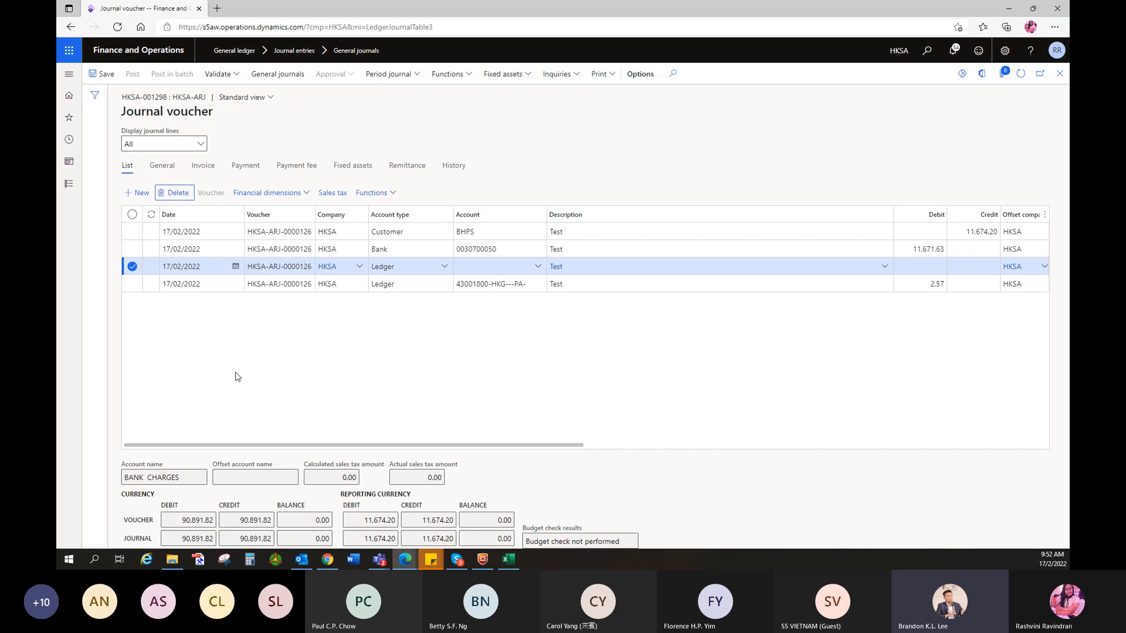
{"action": "left_click", "coordinate": [966, 268]}
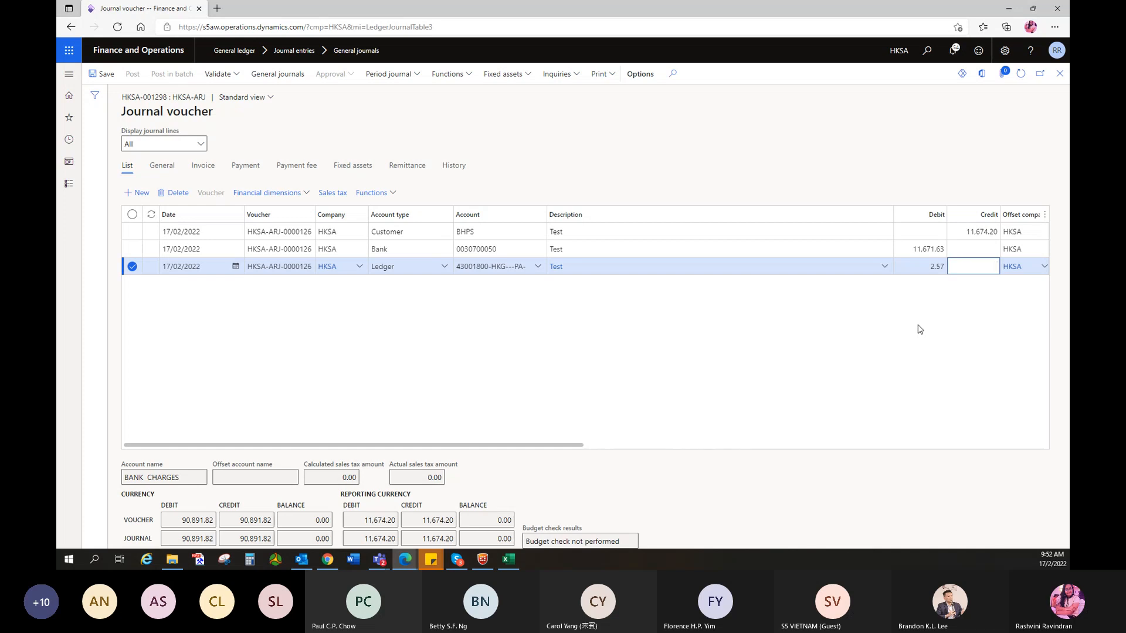
{"action": "left_click", "coordinate": [433, 375]}
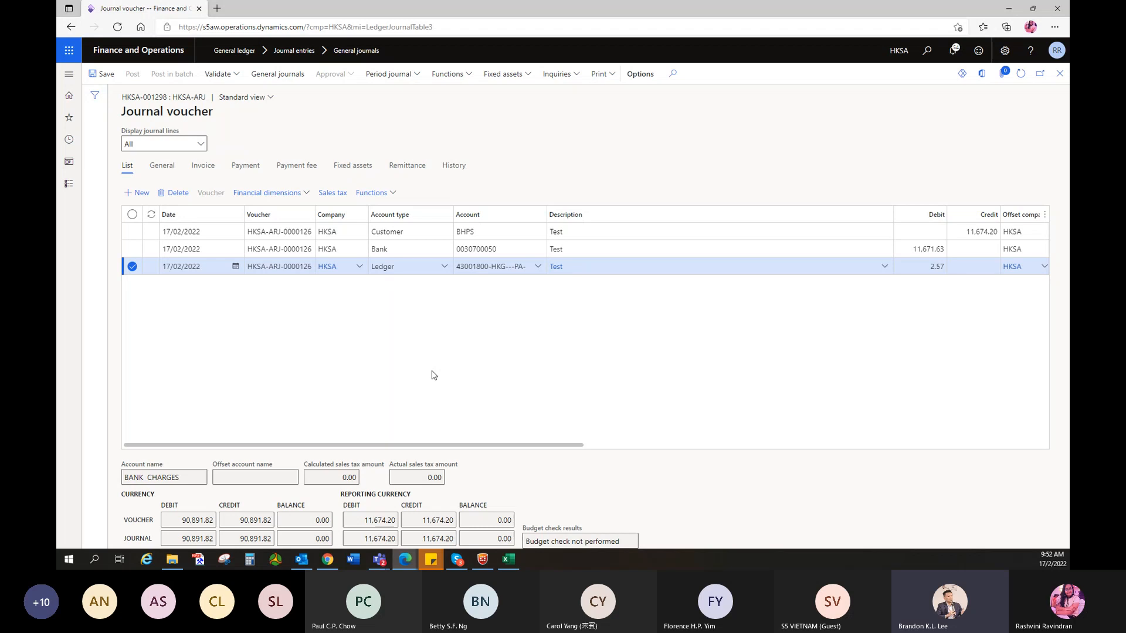
{"action": "key", "text": "Tab"}
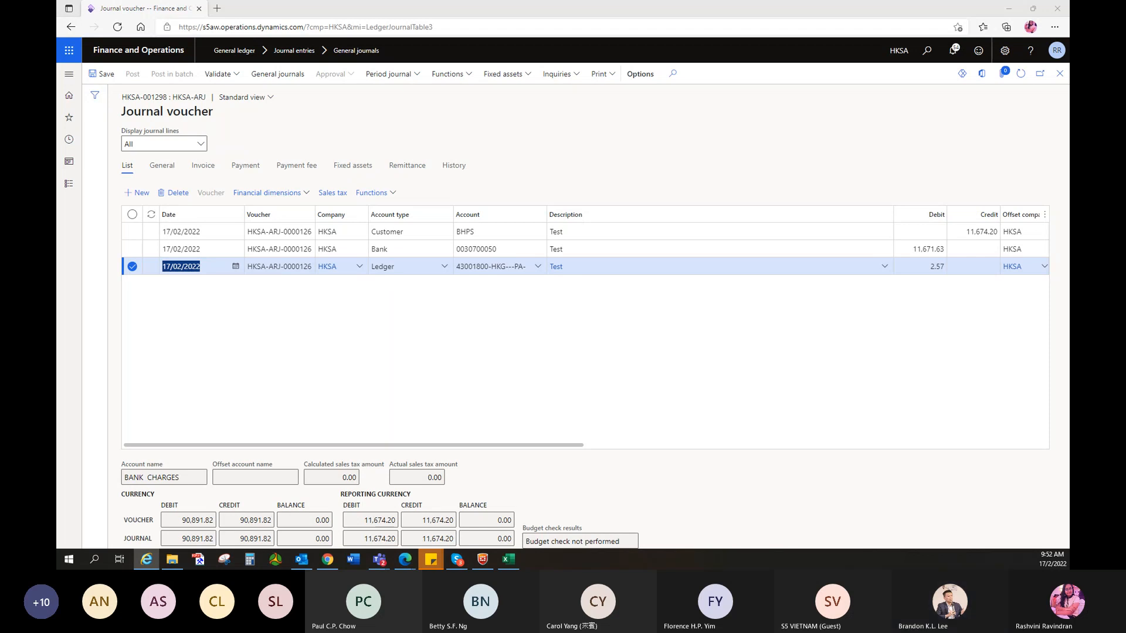
{"action": "left_click", "coordinate": [232, 76]}
{"action": "left_click", "coordinate": [219, 92]}
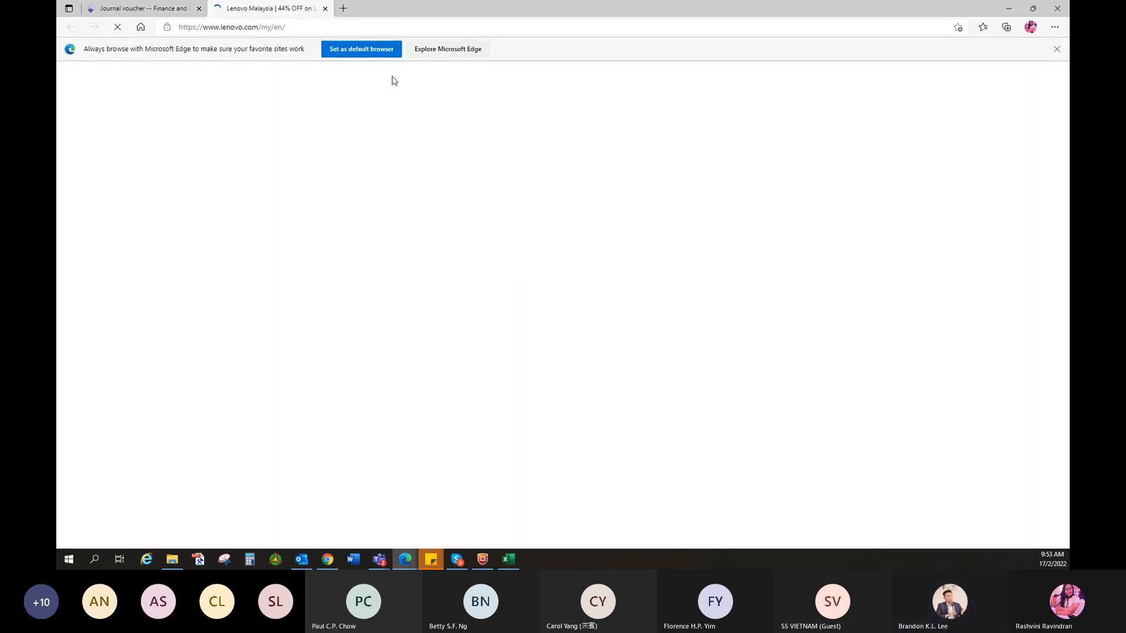
{"action": "left_click", "coordinate": [1058, 8]}
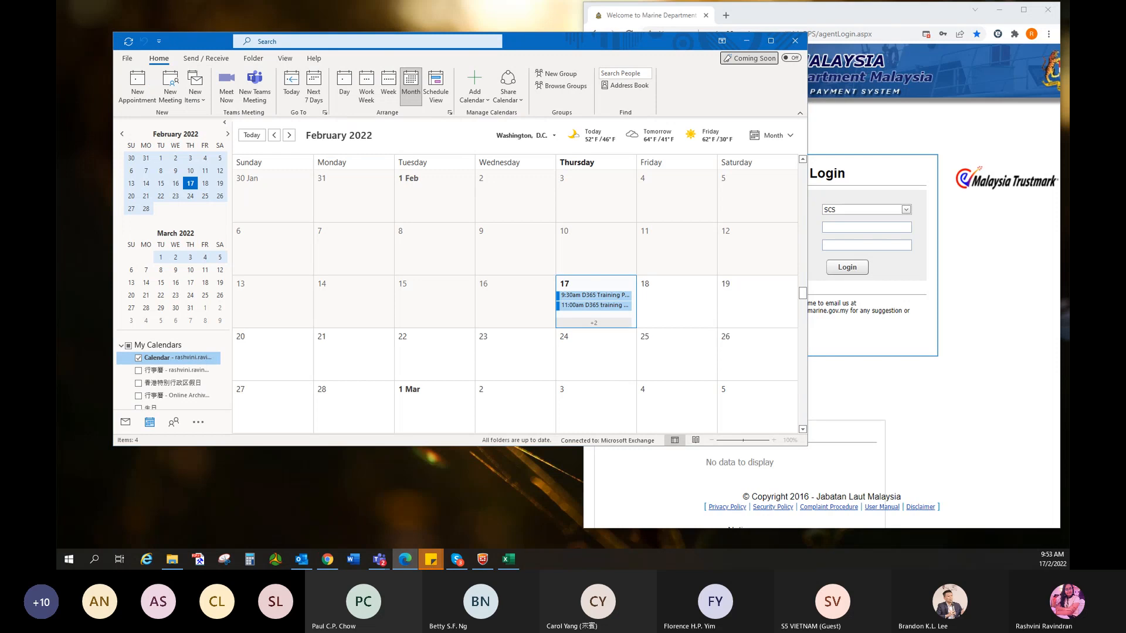
{"action": "left_click_drag", "start_coordinate": [749, 569], "coordinate": [750, 68]}
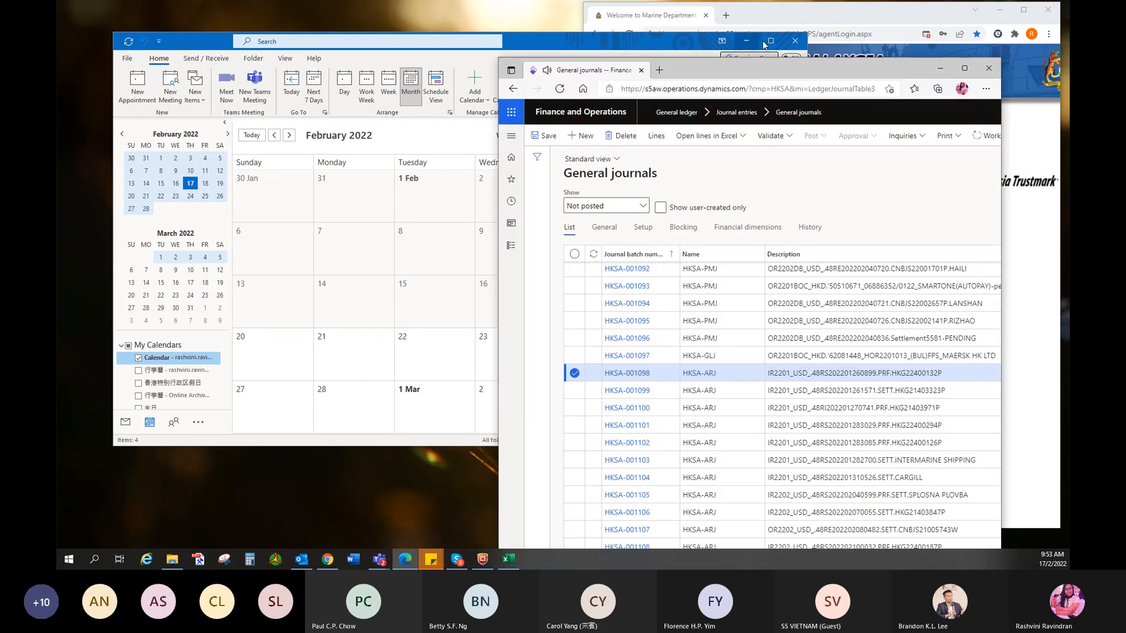
{"action": "left_click", "coordinate": [747, 41]}
{"action": "left_click", "coordinate": [965, 69]}
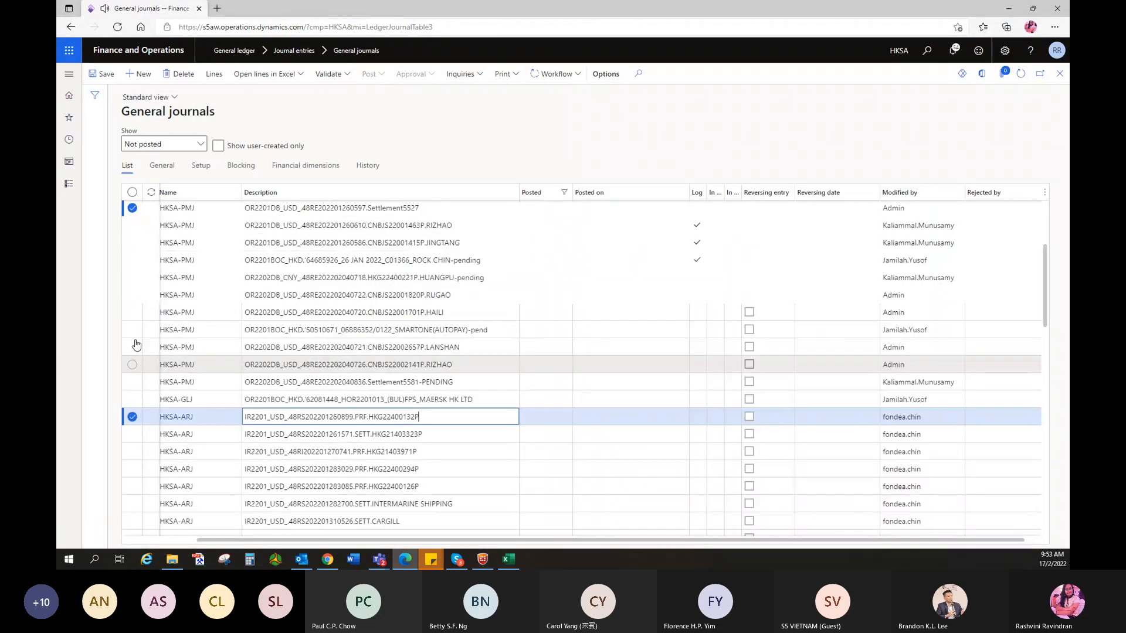
{"action": "left_click", "coordinate": [1060, 74]}
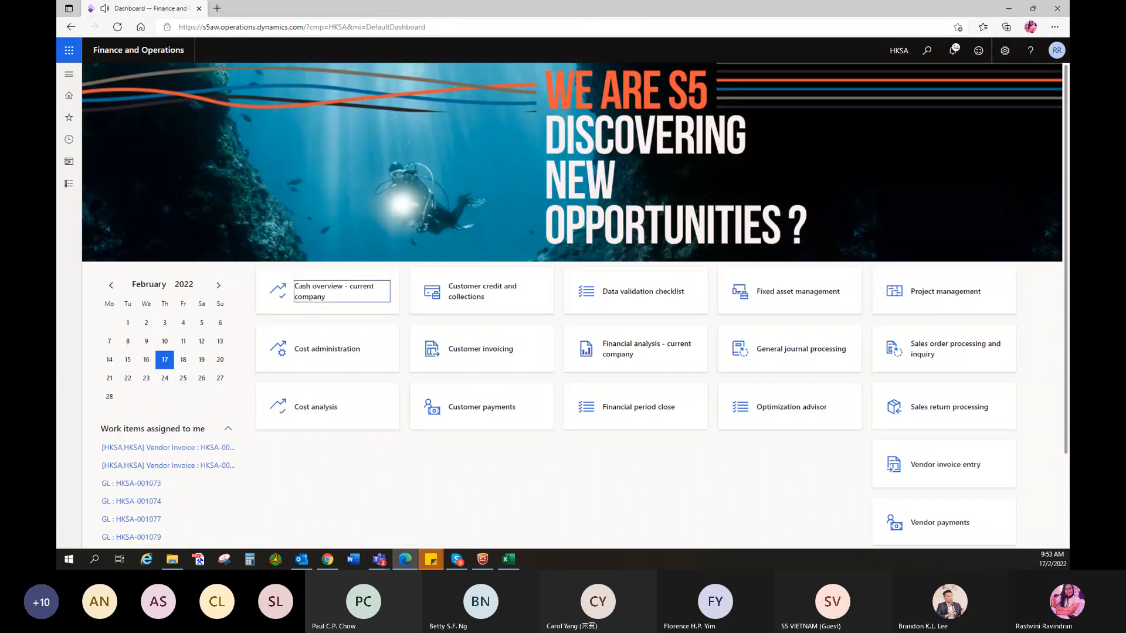
{"action": "left_click", "coordinate": [68, 118]}
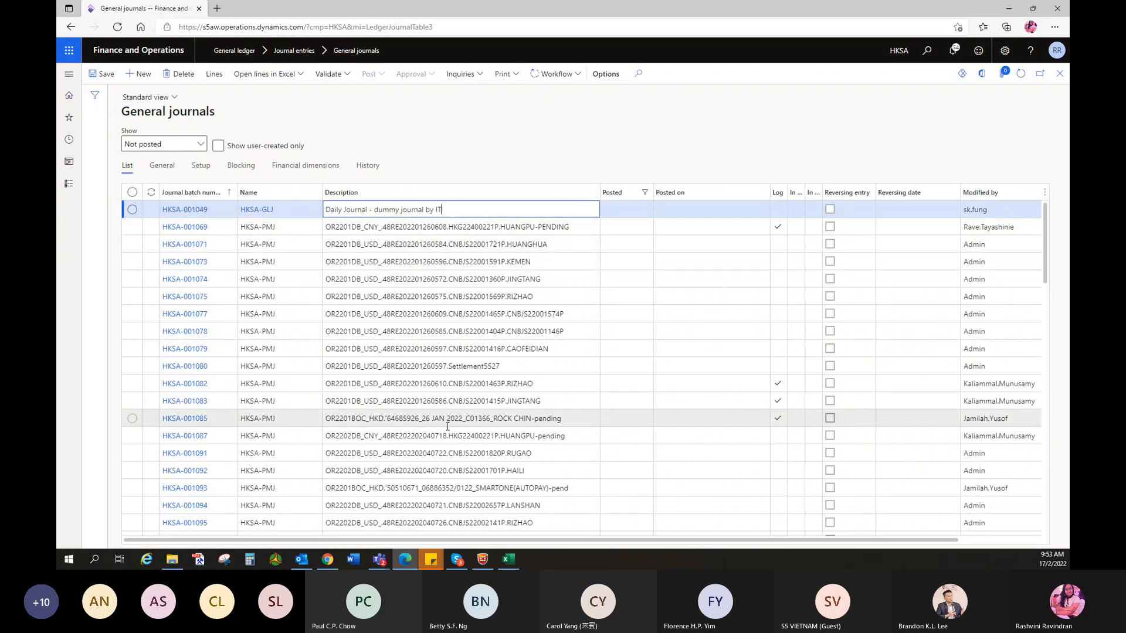
{"action": "left_click", "coordinate": [218, 147]}
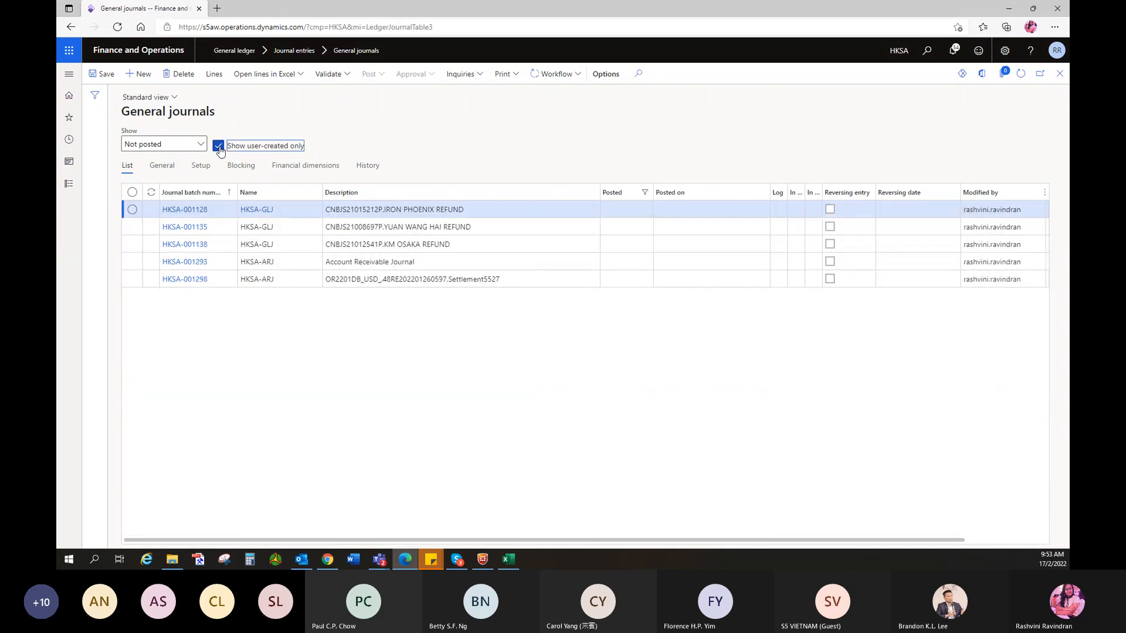
{"action": "left_click", "coordinate": [619, 283]}
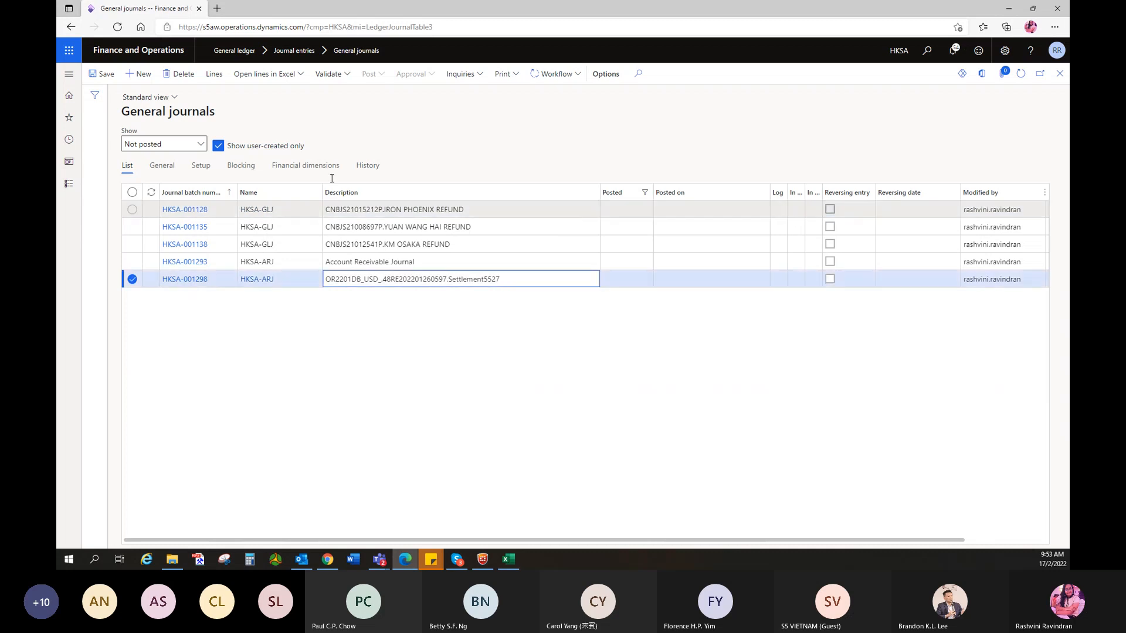
{"action": "left_click", "coordinate": [214, 75]}
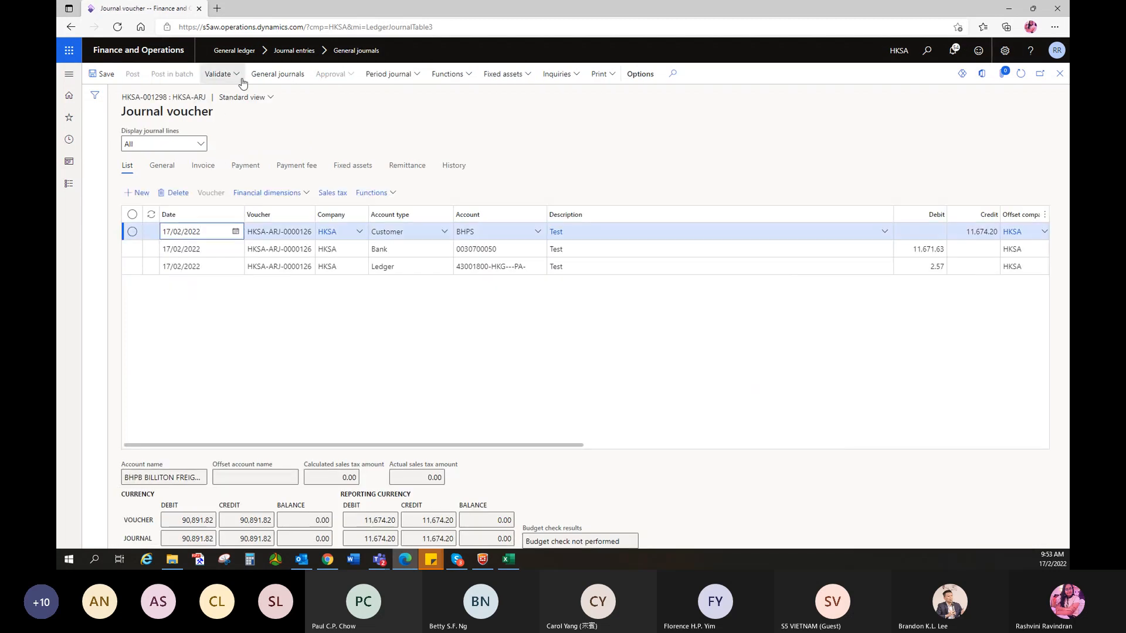
{"action": "left_click", "coordinate": [237, 75]}
{"action": "left_click", "coordinate": [233, 108]}
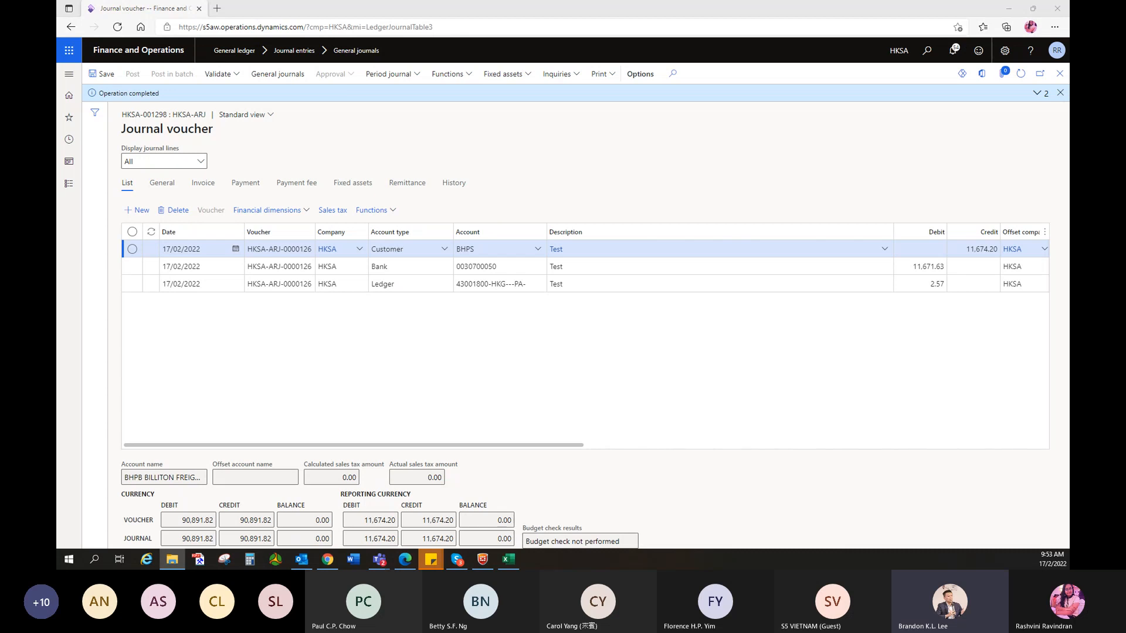
{"action": "key", "text": "alt+Tab"}
{"action": "key", "text": "alt+Tab"}
{"action": "key", "text": "alt+Tab"}
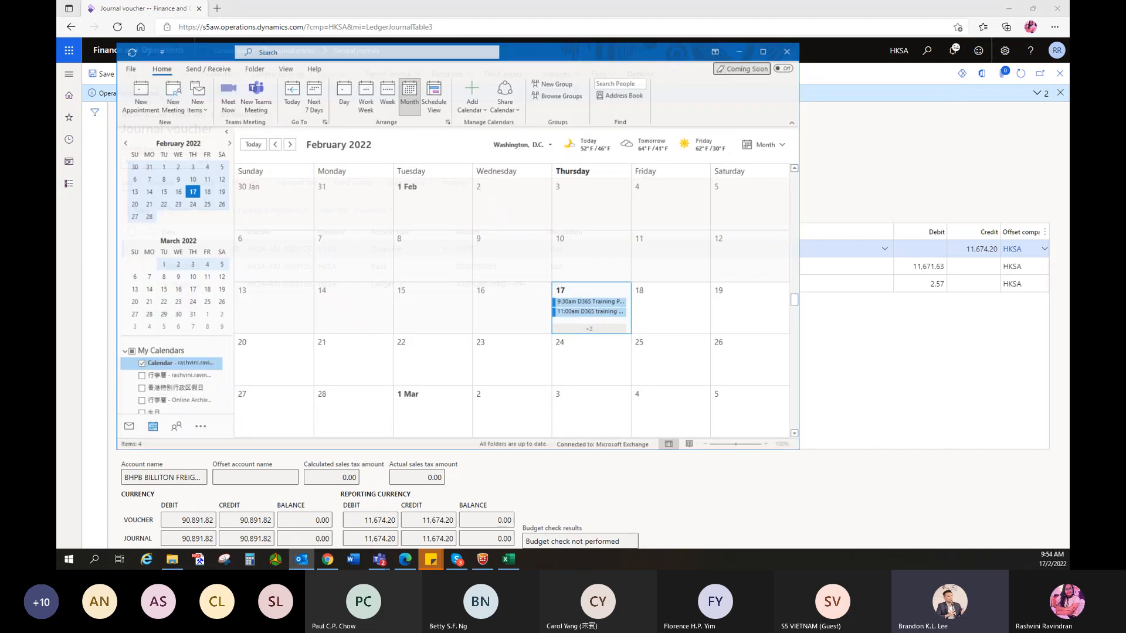
{"action": "left_click_drag", "start_coordinate": [519, 42], "coordinate": [56, 157]}
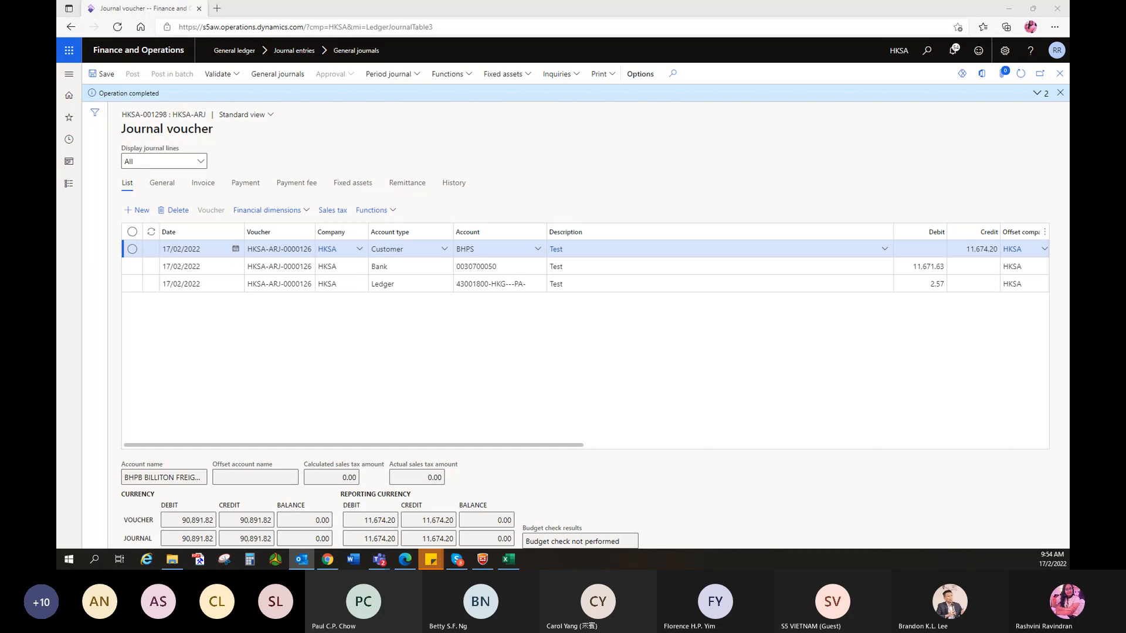
{"action": "key", "text": "alt+Tab"}
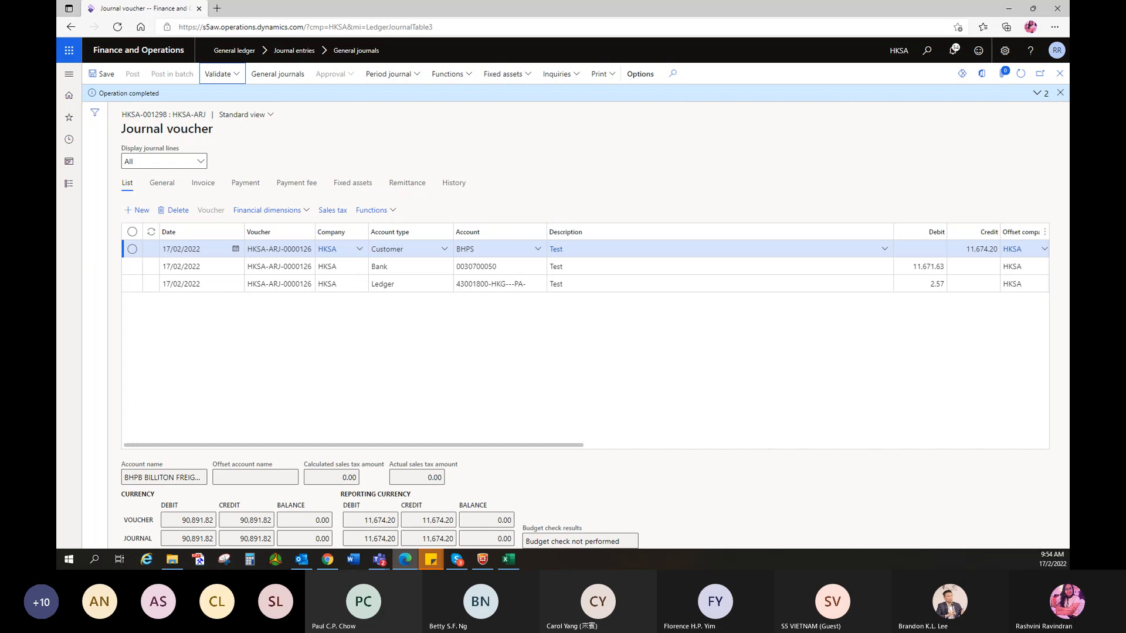
{"action": "key", "text": "alt+Tab"}
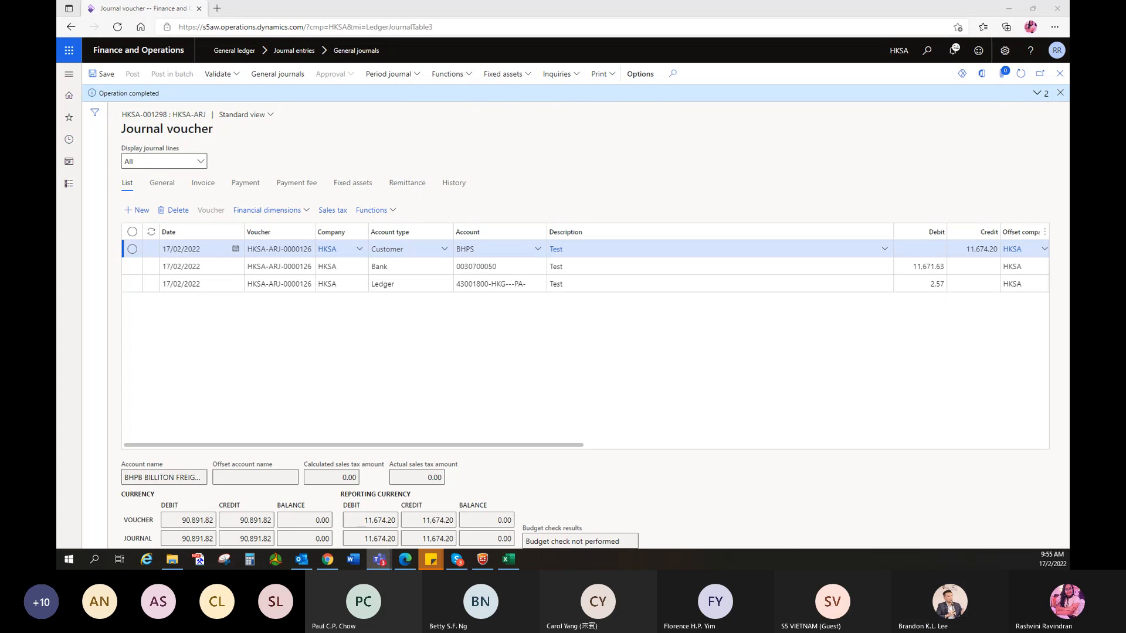
- Close the old voucher, reopen General journals and create the new batch HKSA-001302
{"action": "left_click", "coordinate": [1060, 92]}
{"action": "left_click", "coordinate": [1062, 77]}
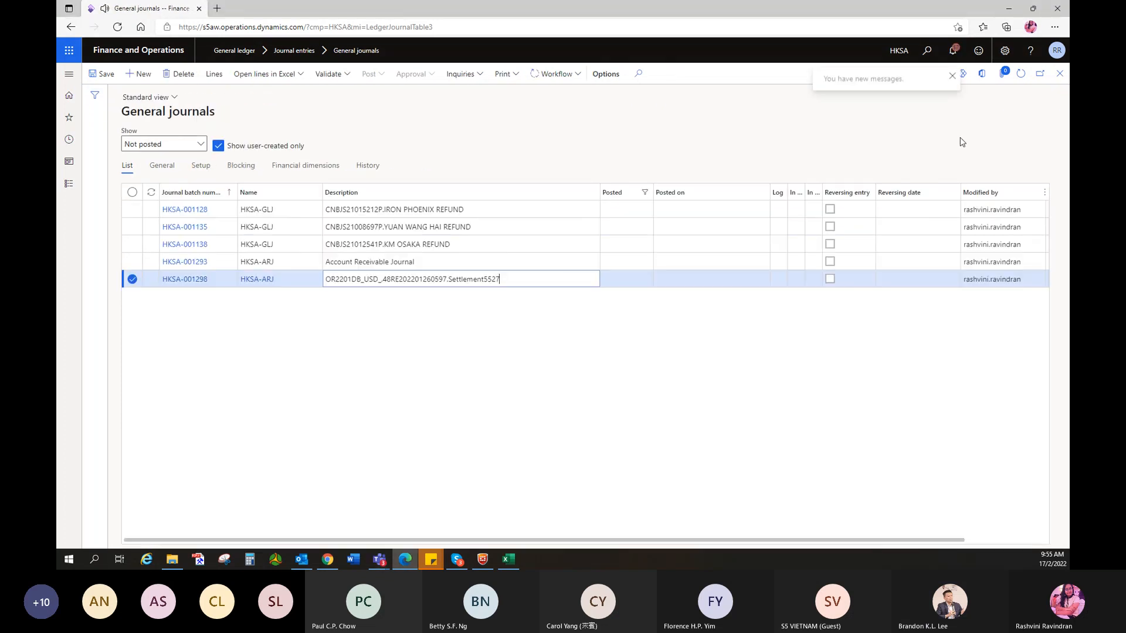
{"action": "left_click", "coordinate": [1059, 73]}
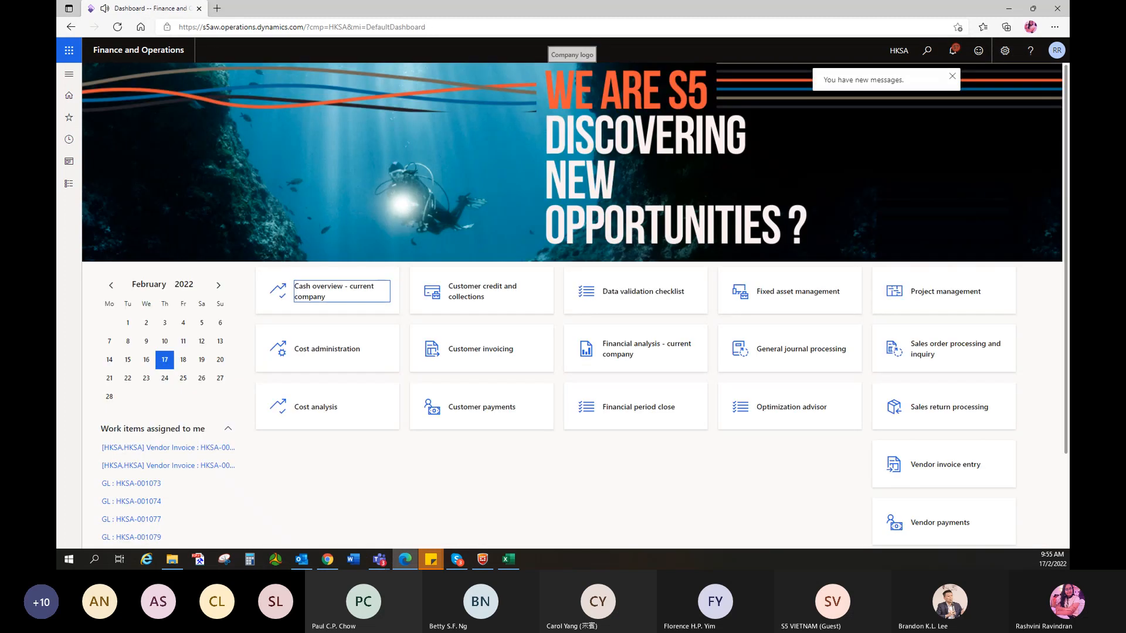
{"action": "left_click", "coordinate": [69, 117]}
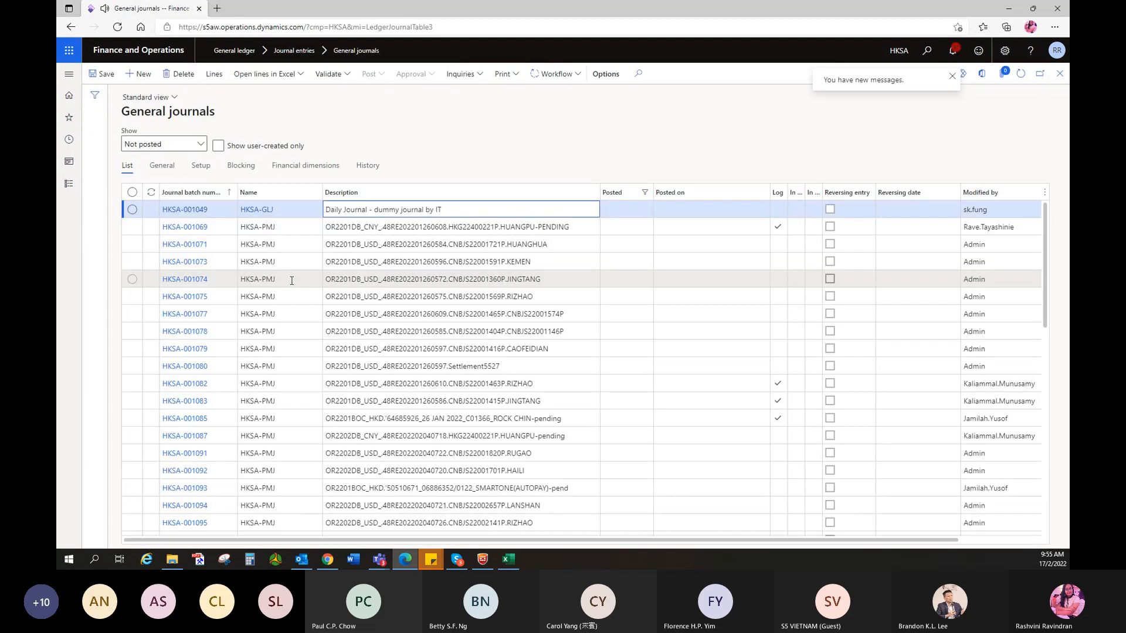
{"action": "left_click", "coordinate": [139, 75]}
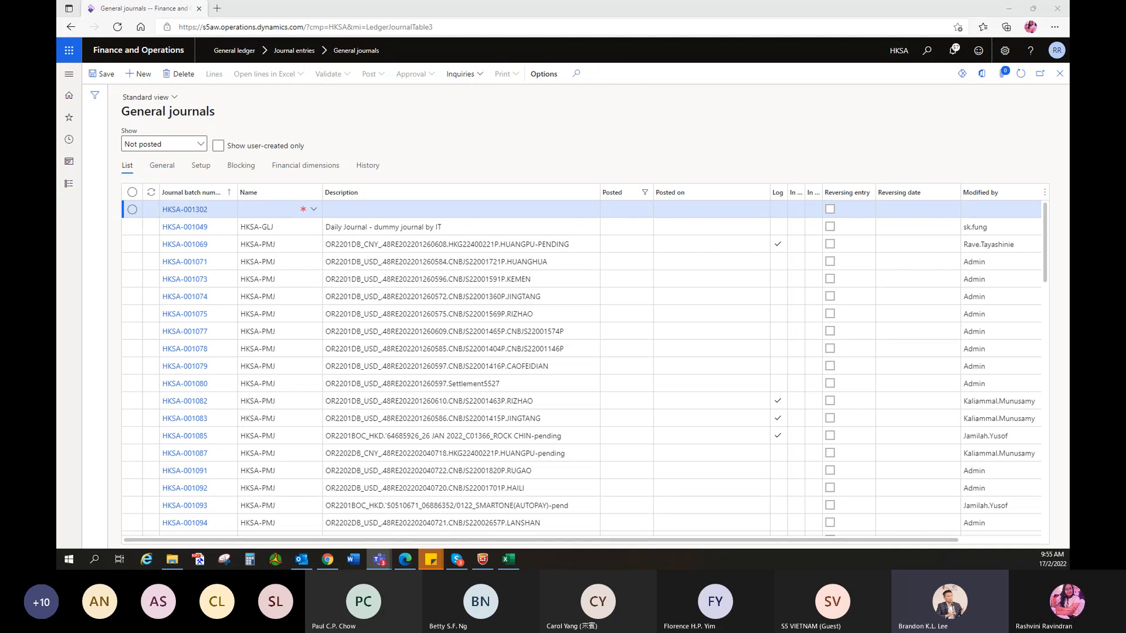
- Set the new journal's name to HKSA-ARJ Account Receivable Journal
{"action": "left_click", "coordinate": [309, 210]}
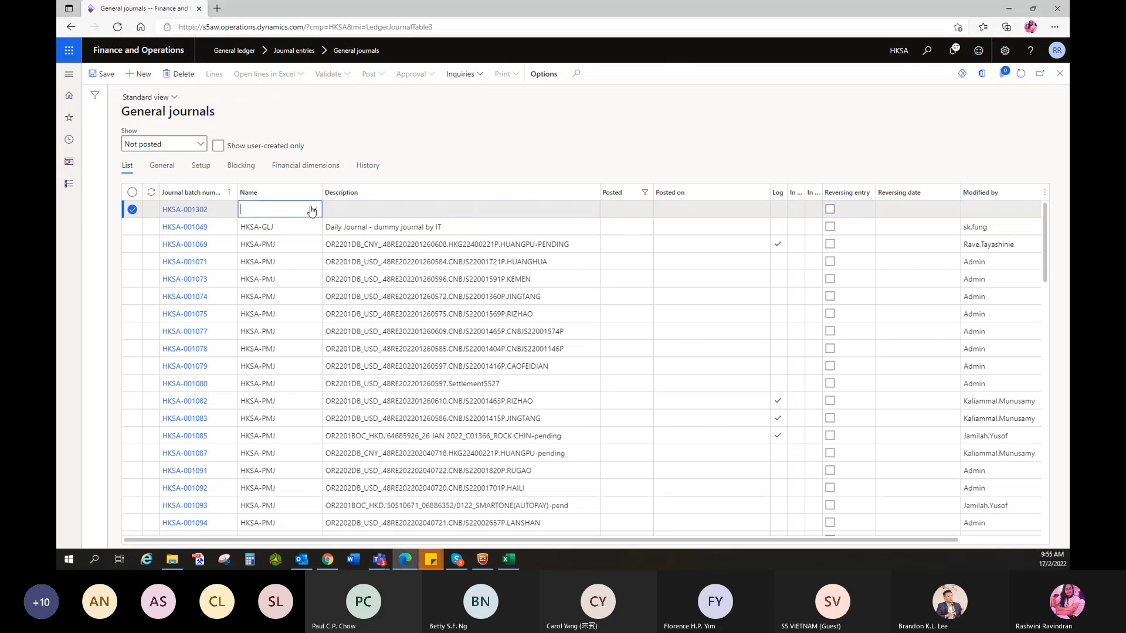
{"action": "left_click", "coordinate": [314, 210]}
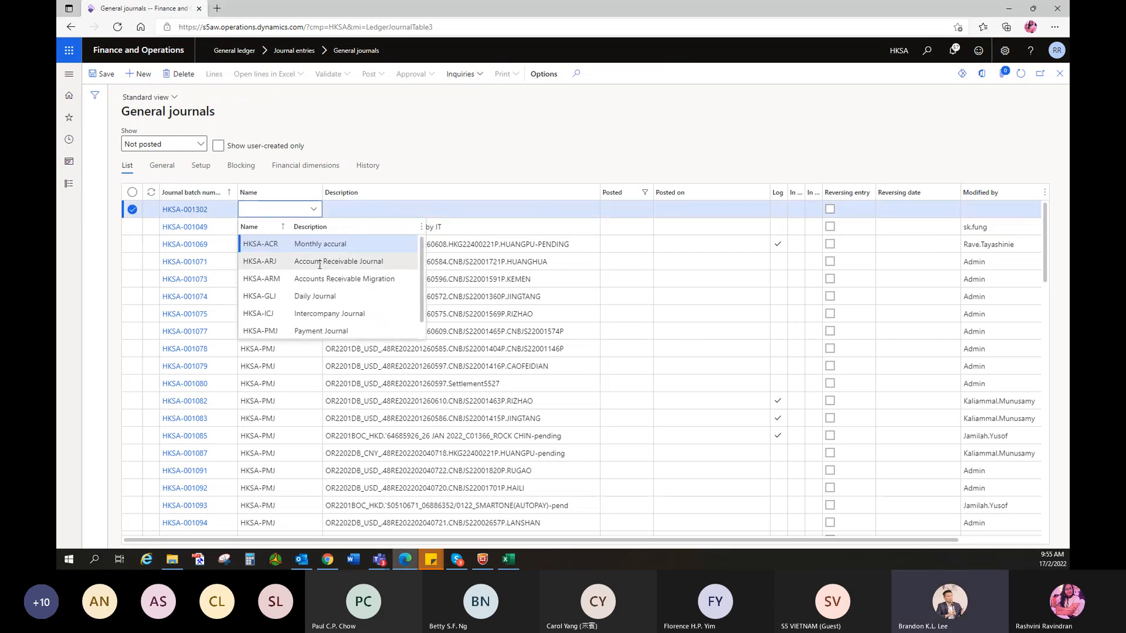
{"action": "left_click", "coordinate": [352, 260]}
- Replace the journal description with the pasted bank reference followed by '.Jan 2022'
{"action": "left_click", "coordinate": [418, 210]}
{"action": "left_click_drag", "start_coordinate": [415, 210], "coordinate": [326, 210]}
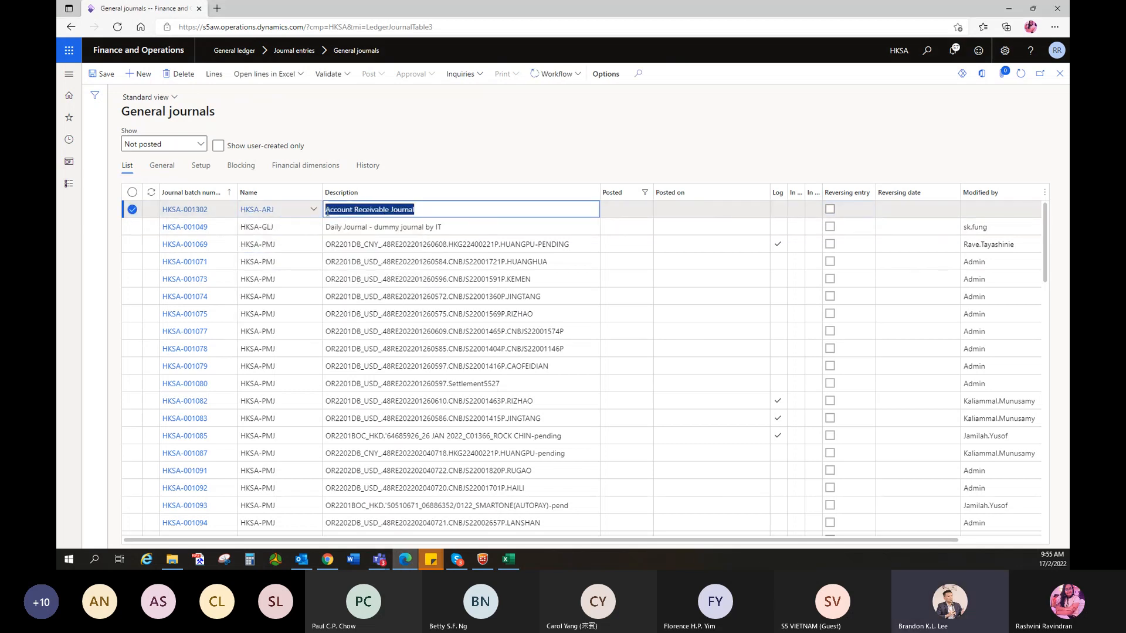
{"action": "type", "text": "IR2201BOC_USD.'57360727"}
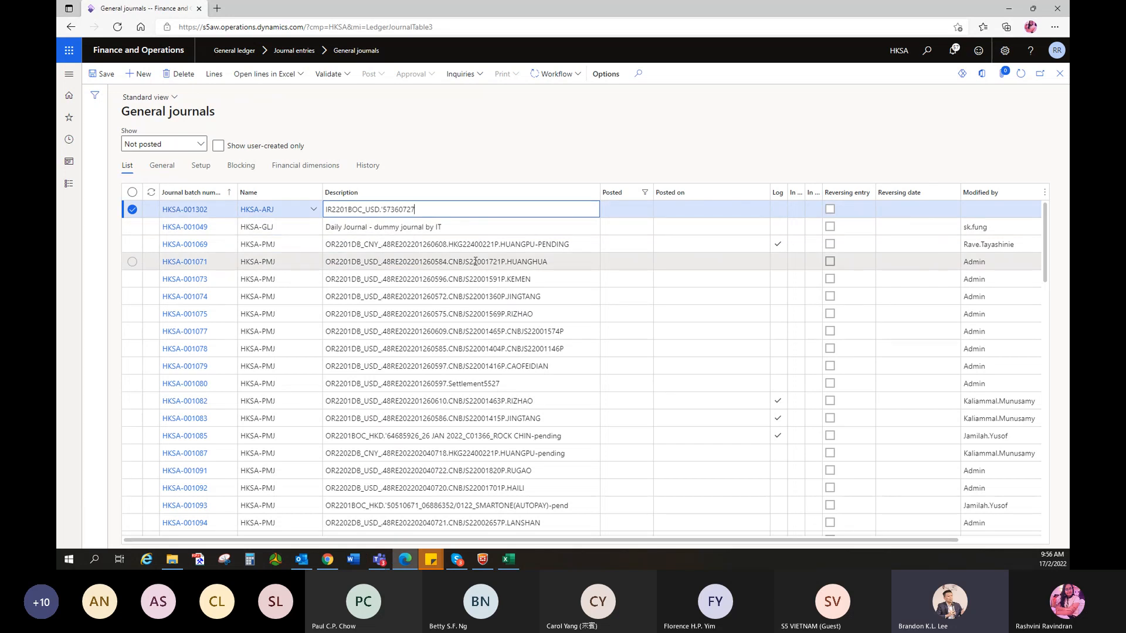
{"action": "type", "text": ".Jan "}
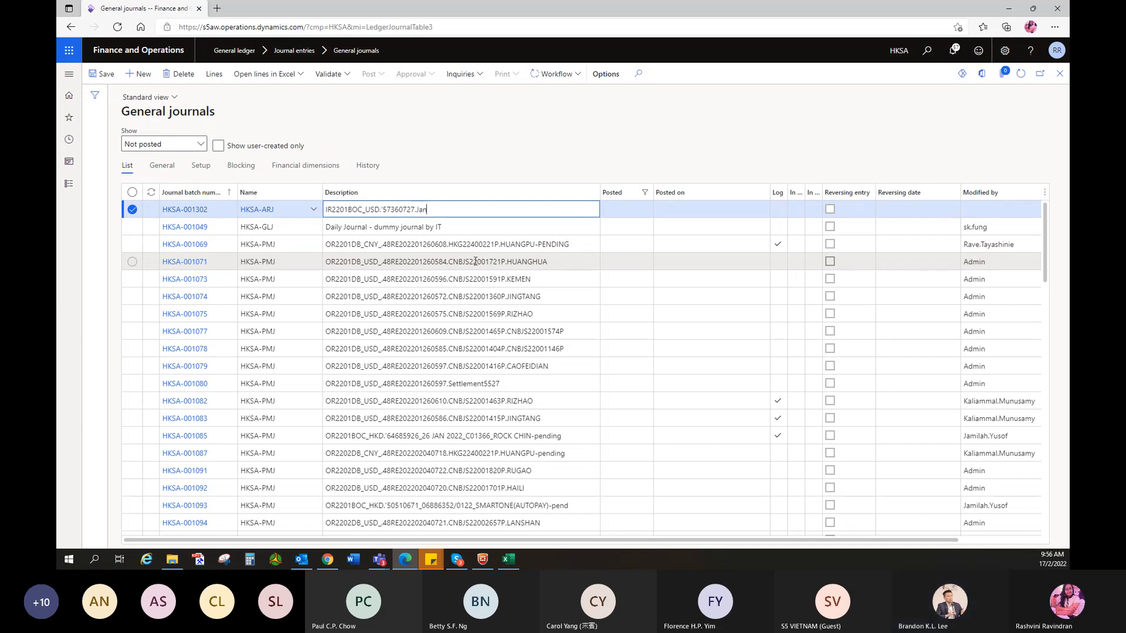
{"action": "type", "text": "2022"}
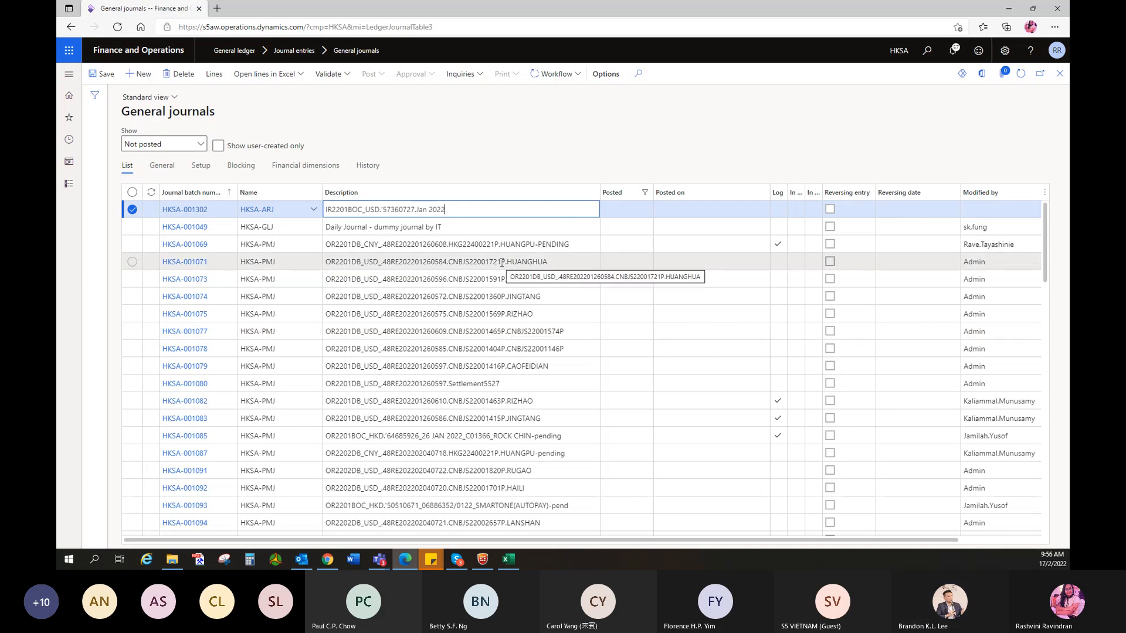
- Make the first voucher line a Project line dated 27/01/2022, updating the project date
{"action": "left_click", "coordinate": [213, 74]}
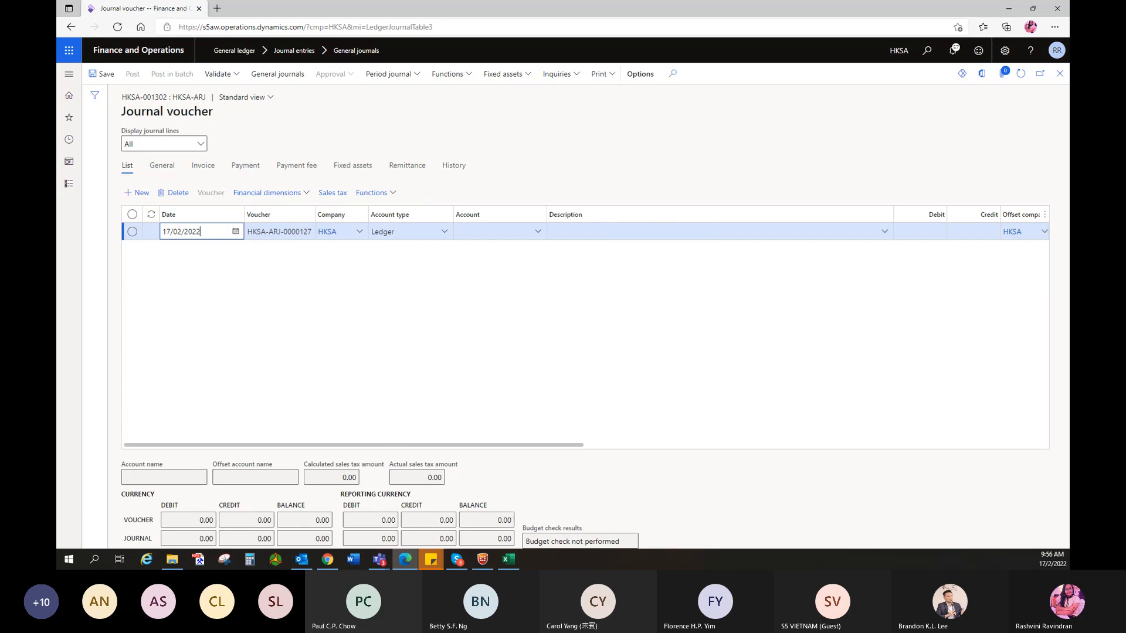
{"action": "left_click", "coordinate": [444, 234]}
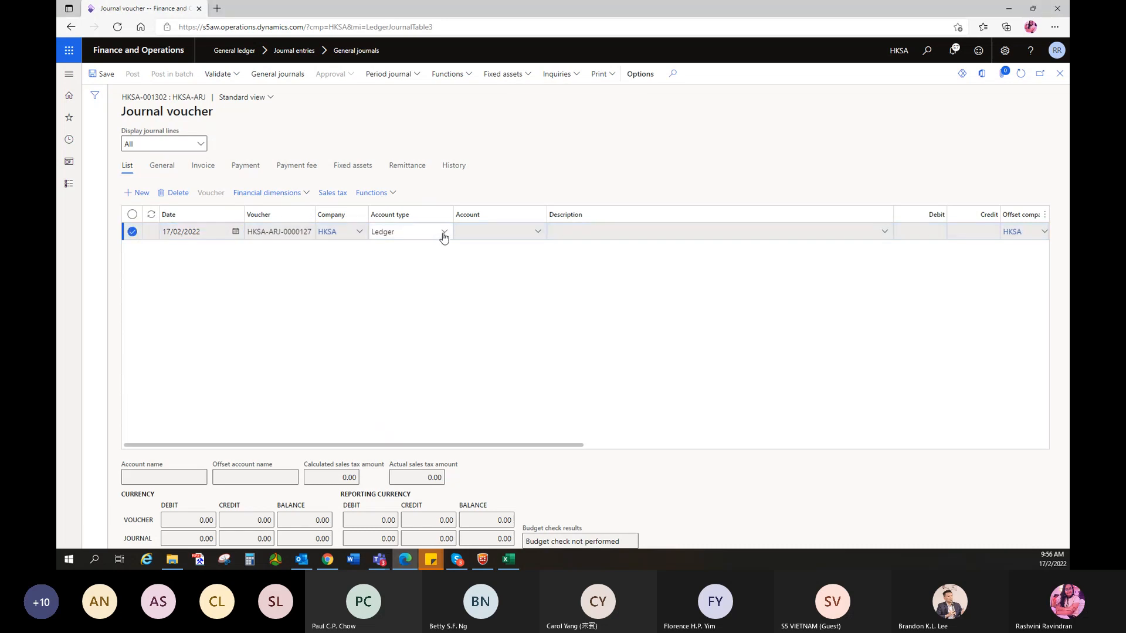
{"action": "left_click", "coordinate": [444, 233]}
{"action": "left_click", "coordinate": [387, 309]}
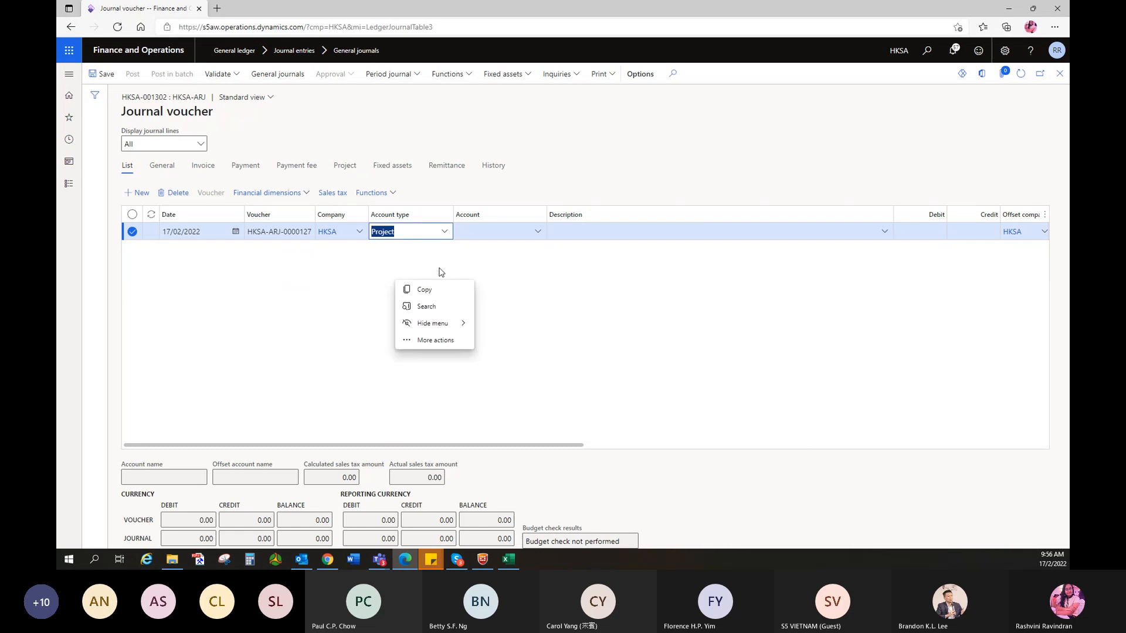
{"action": "left_click_drag", "start_coordinate": [222, 231], "coordinate": [157, 240]}
{"action": "type", "text": "27/01/2022"}
{"action": "left_click", "coordinate": [221, 283]}
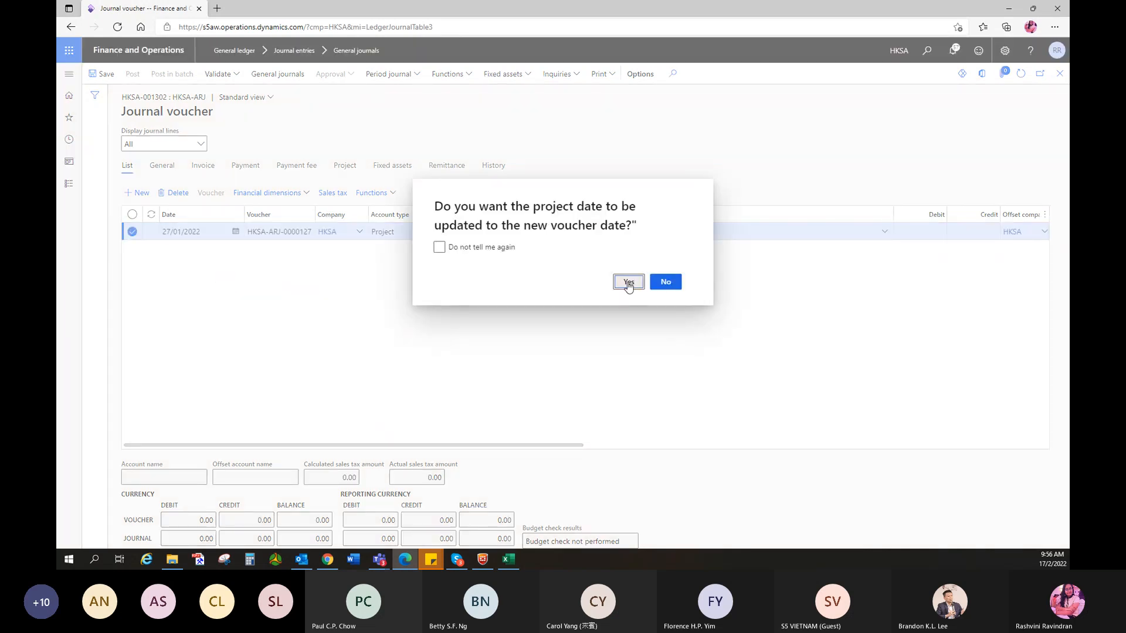
{"action": "left_click", "coordinate": [628, 283]}
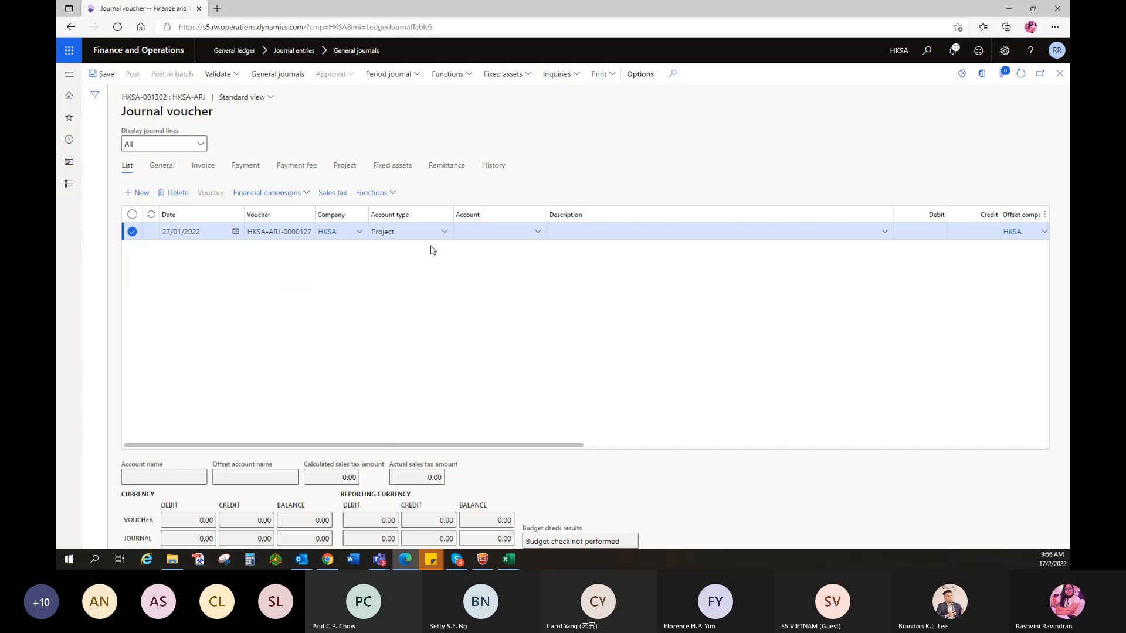
- Set the line's account to project CNBJS22001596P
{"action": "left_click", "coordinate": [478, 232]}
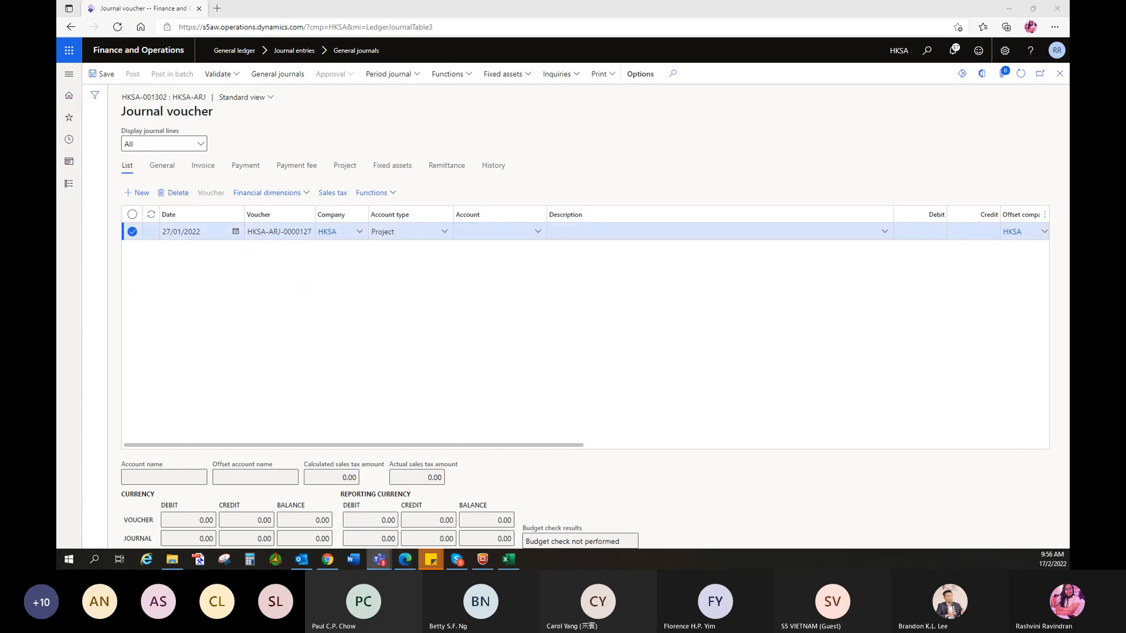
{"action": "left_click", "coordinate": [479, 232]}
{"action": "type", "text": "CNBJS22001596P"}
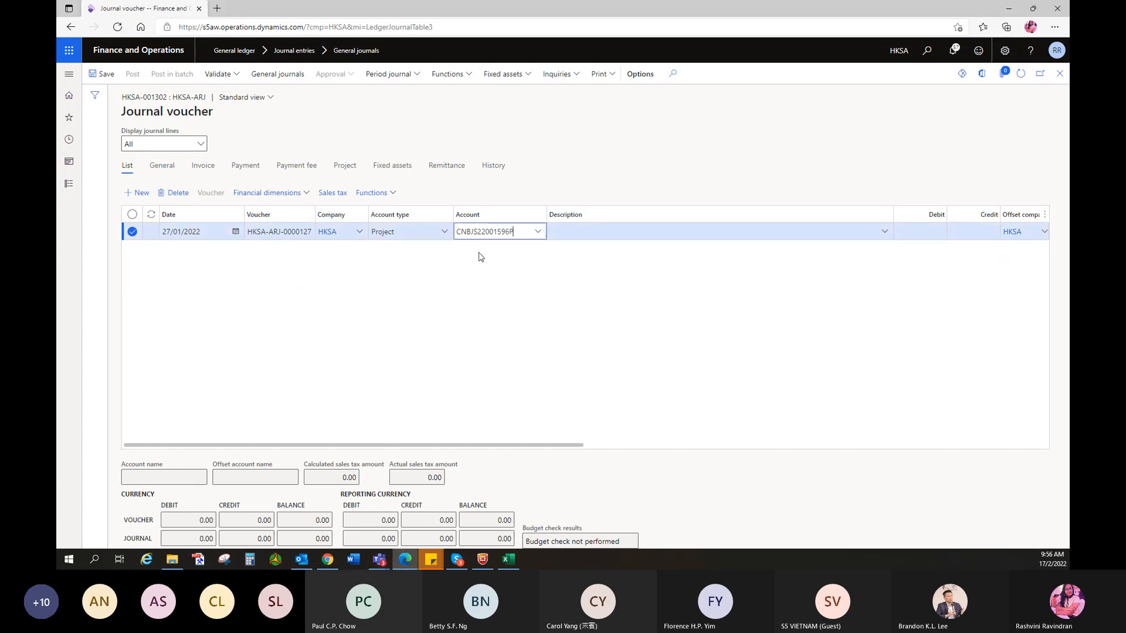
{"action": "left_click", "coordinate": [511, 261]}
{"action": "key", "text": "Tab"}
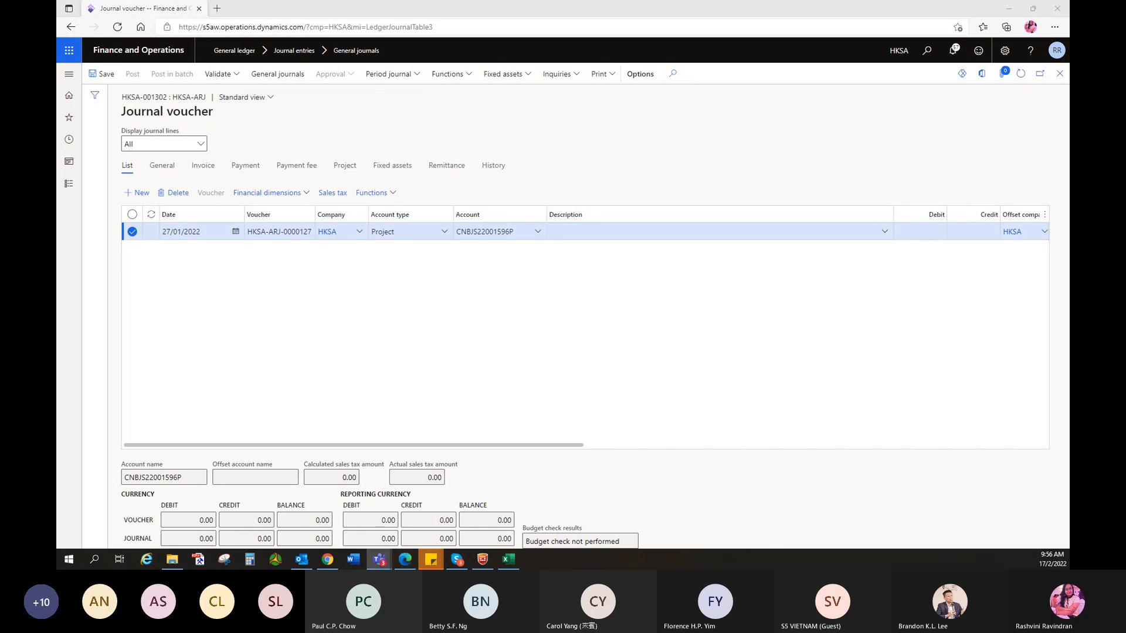
- Fill the line description with the bank reference, '.Jnan 2022.' and the project number
{"action": "left_click", "coordinate": [558, 235]}
{"action": "type", "text": "IR2201BOC_USD.'57360727"}
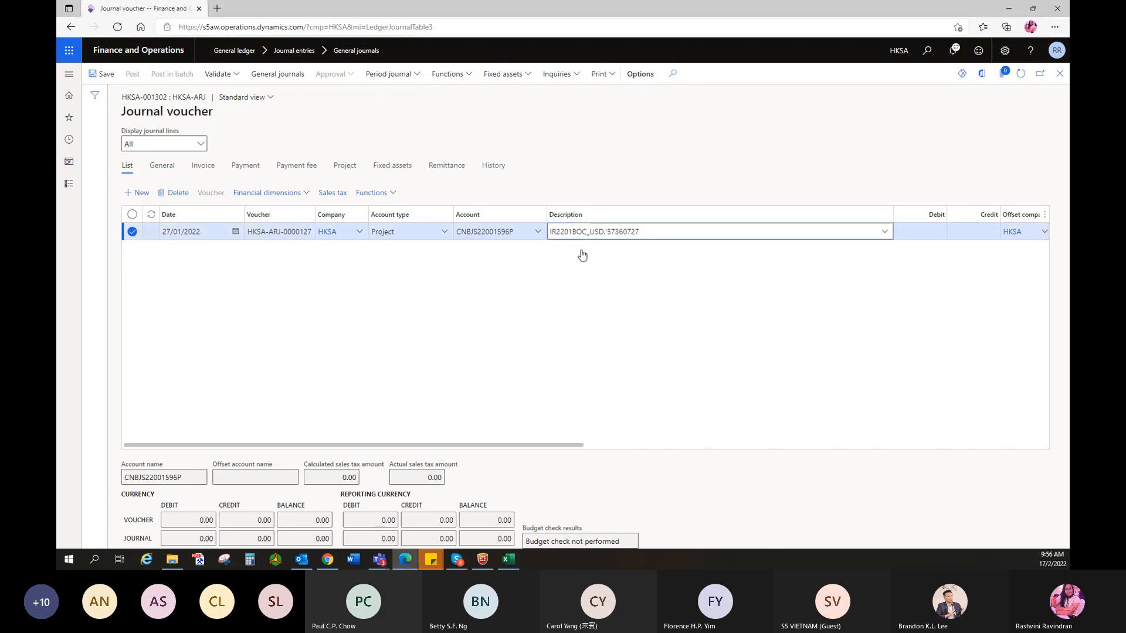
{"action": "type", "text": ".J"}
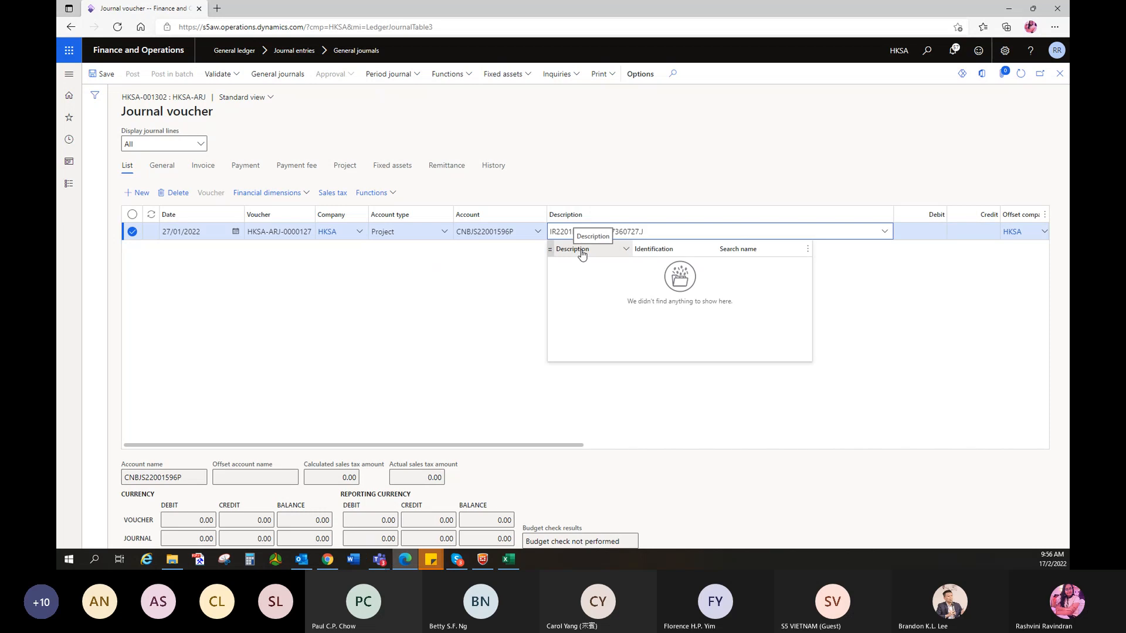
{"action": "type", "text": "nan 2022."}
{"action": "type", "text": "IR2201BOC_USD.'57360727"}
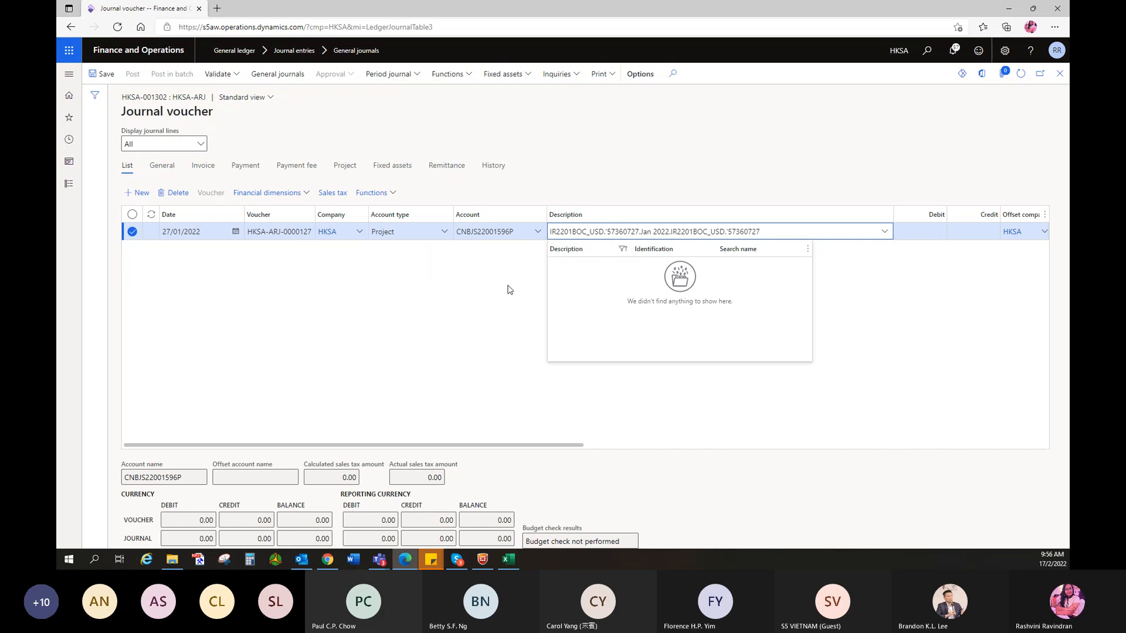
{"action": "key", "text": "BackSpace"}
{"action": "key", "text": "BackSpace"}
{"action": "key", "text": "BackSpace"}
{"action": "key", "text": "BackSpace"}
{"action": "key", "text": "BackSpace"}
{"action": "key", "text": "BackSpace"}
{"action": "key", "text": "BackSpace"}
{"action": "key", "text": "BackSpace"}
{"action": "key", "text": "BackSpace"}
{"action": "key", "text": "BackSpace"}
{"action": "key", "text": "BackSpace"}
{"action": "key", "text": "BackSpace"}
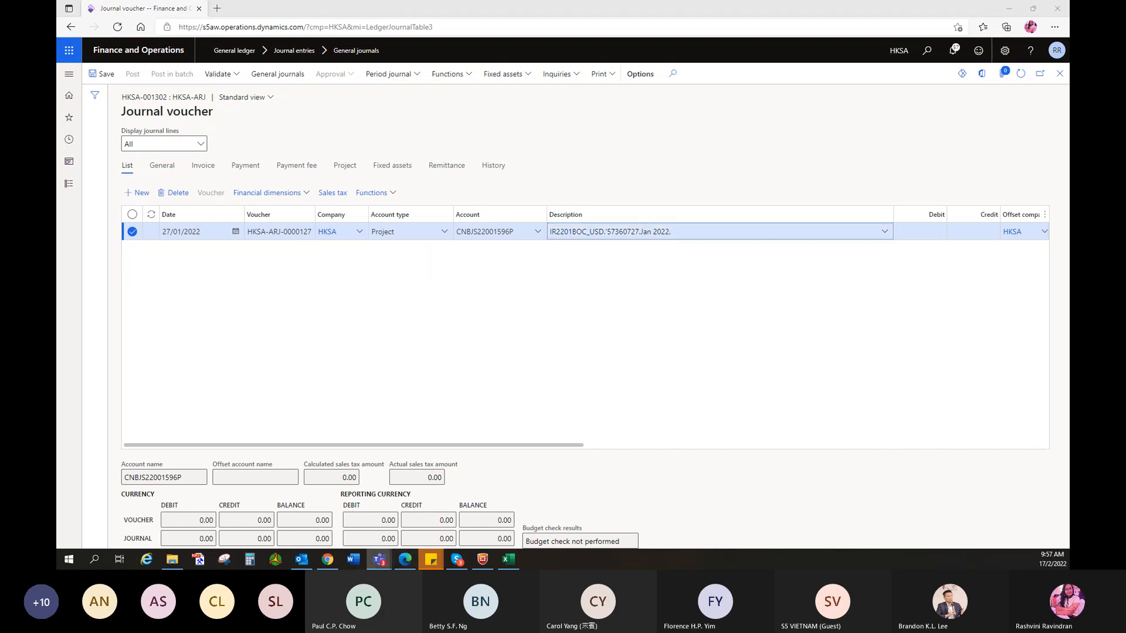
{"action": "left_click", "coordinate": [687, 236]}
{"action": "type", "text": ".CNBJS22001596P"}
- Credit 90,600 on the first line
{"action": "left_click", "coordinate": [972, 232]}
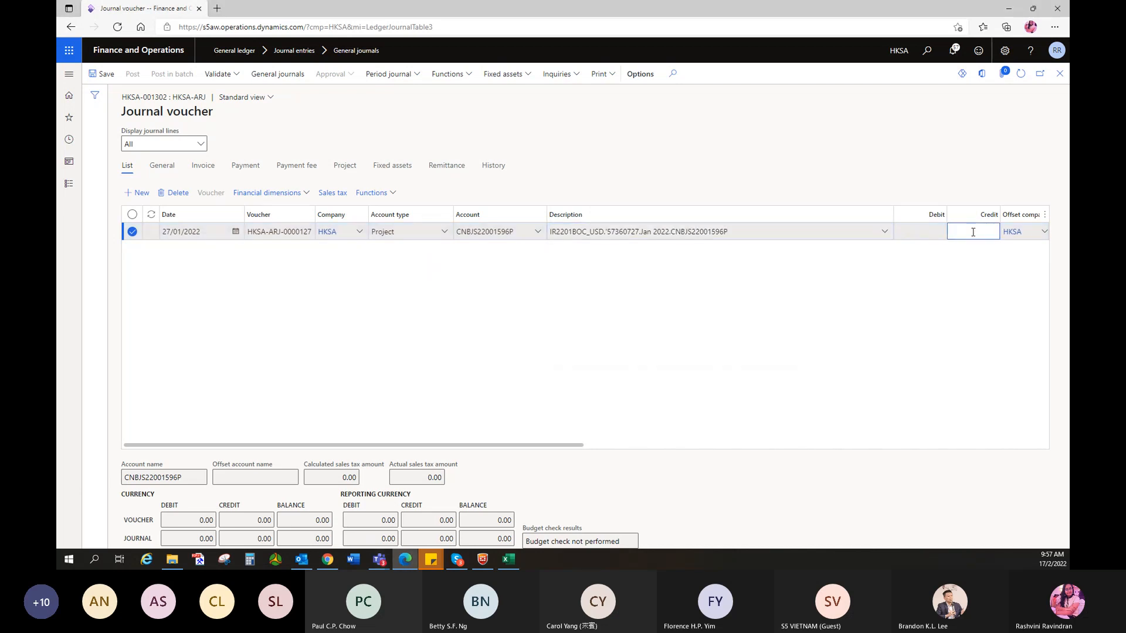
{"action": "type", "text": "90600"}
{"action": "left_click", "coordinate": [887, 297]}
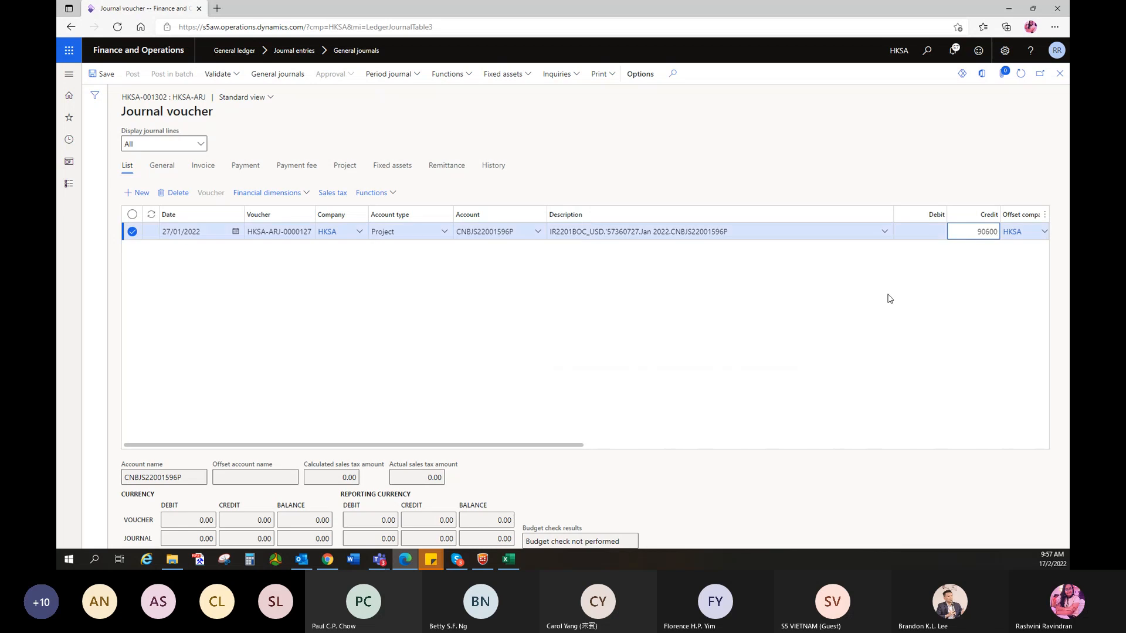
- Set the line's project category to 9010 ADVANCE FOR DISBURSEMENT, then add a second line
{"action": "left_click", "coordinate": [349, 167]}
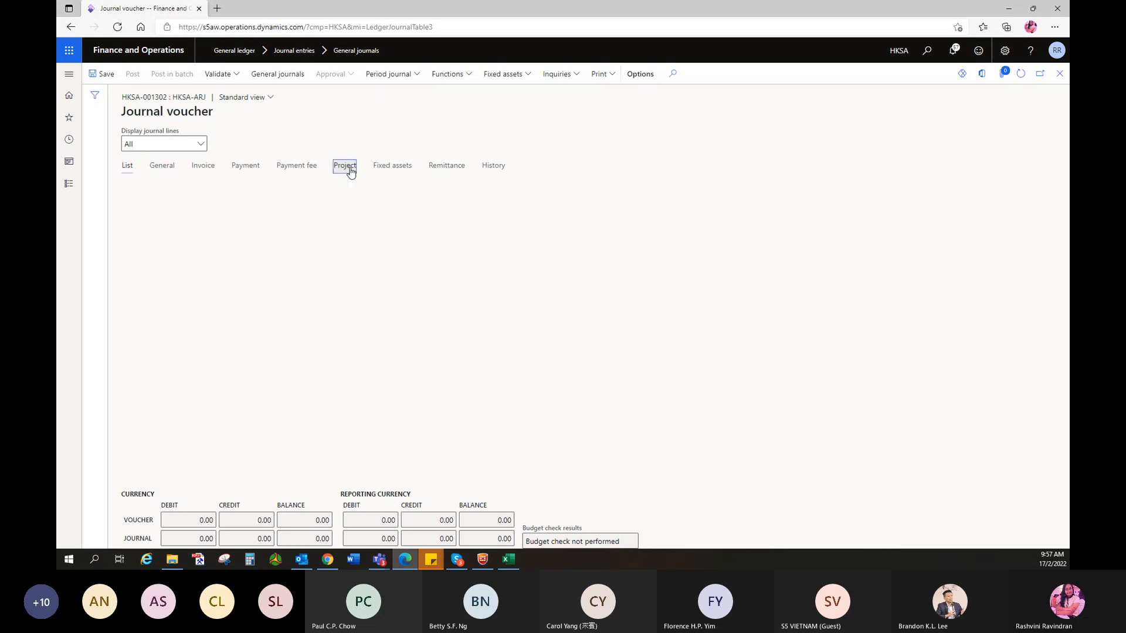
{"action": "left_click", "coordinate": [489, 204]}
{"action": "type", "text": "9010"}
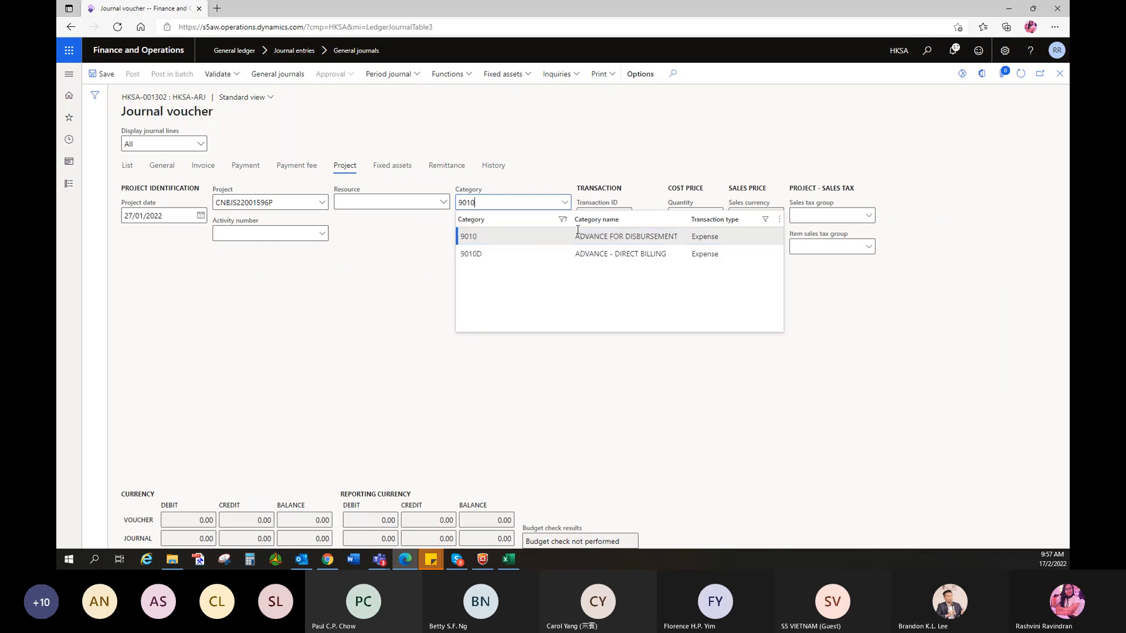
{"action": "left_click", "coordinate": [545, 236]}
{"action": "left_click", "coordinate": [125, 167]}
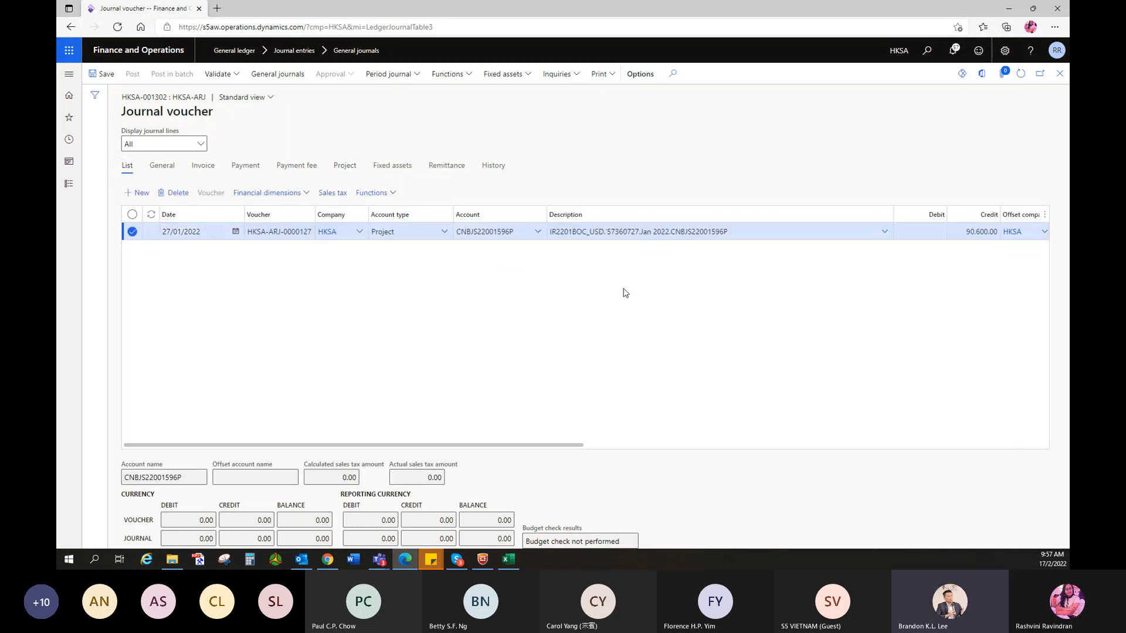
{"action": "left_click", "coordinate": [910, 233]}
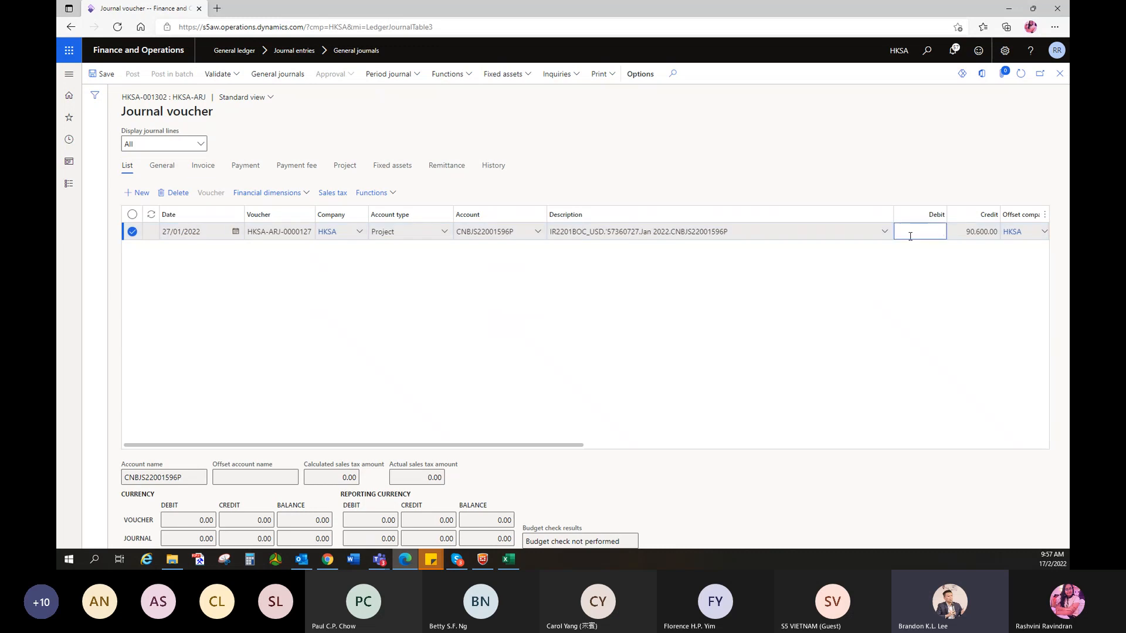
{"action": "key", "text": "alt+n"}
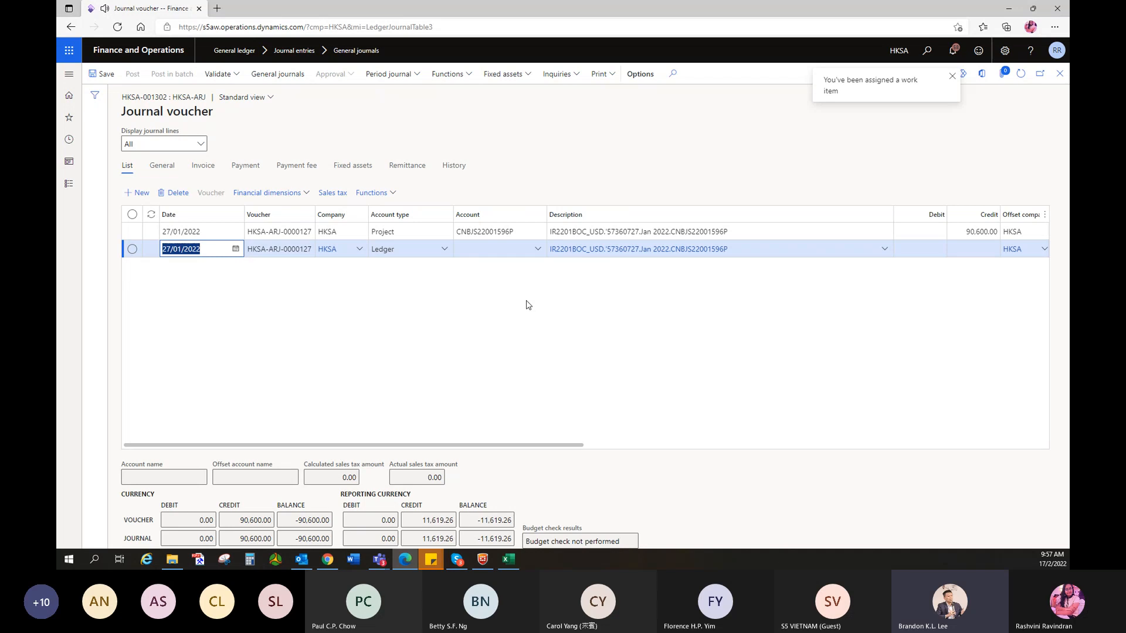
- Make line 2 a Project line with account CNBJS22001570P
{"action": "left_click", "coordinate": [227, 298]}
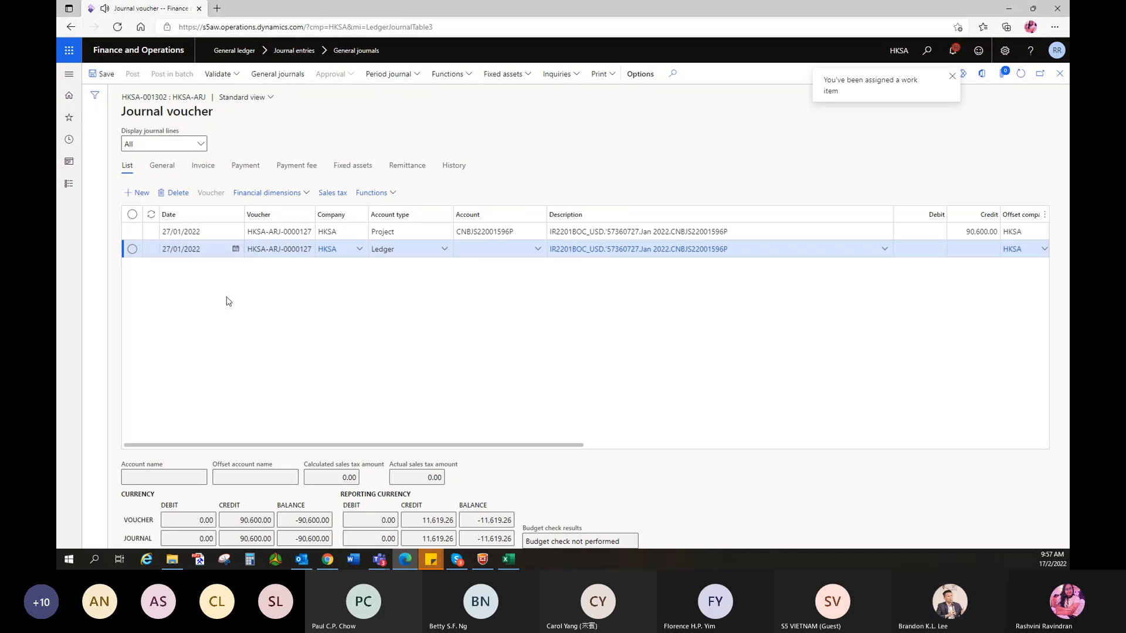
{"action": "left_click", "coordinate": [445, 249]}
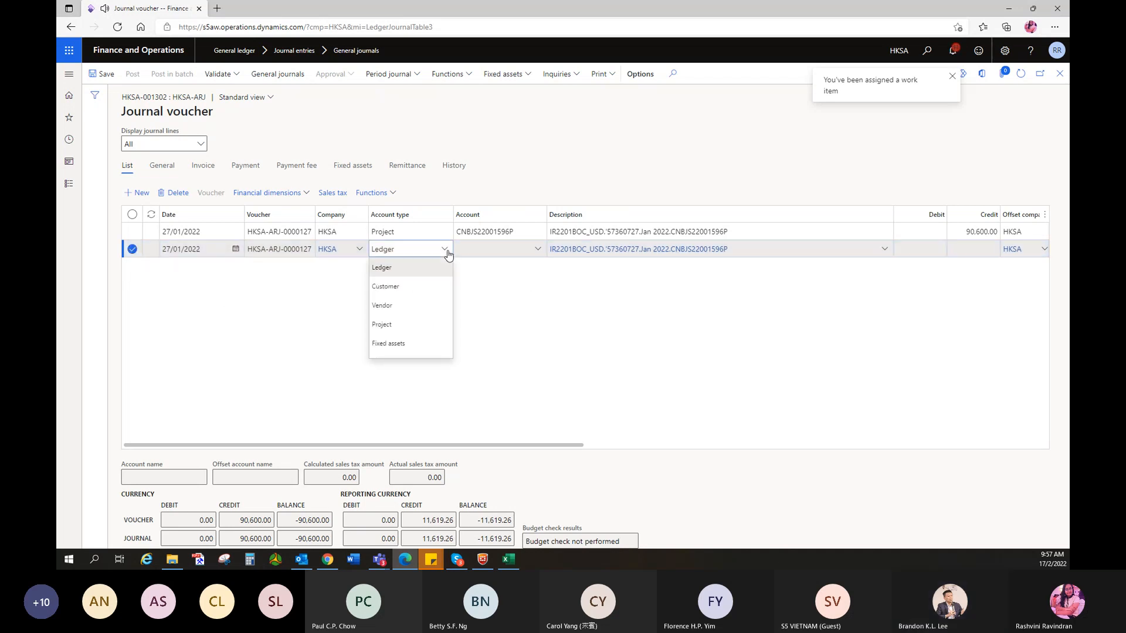
{"action": "left_click", "coordinate": [382, 320]}
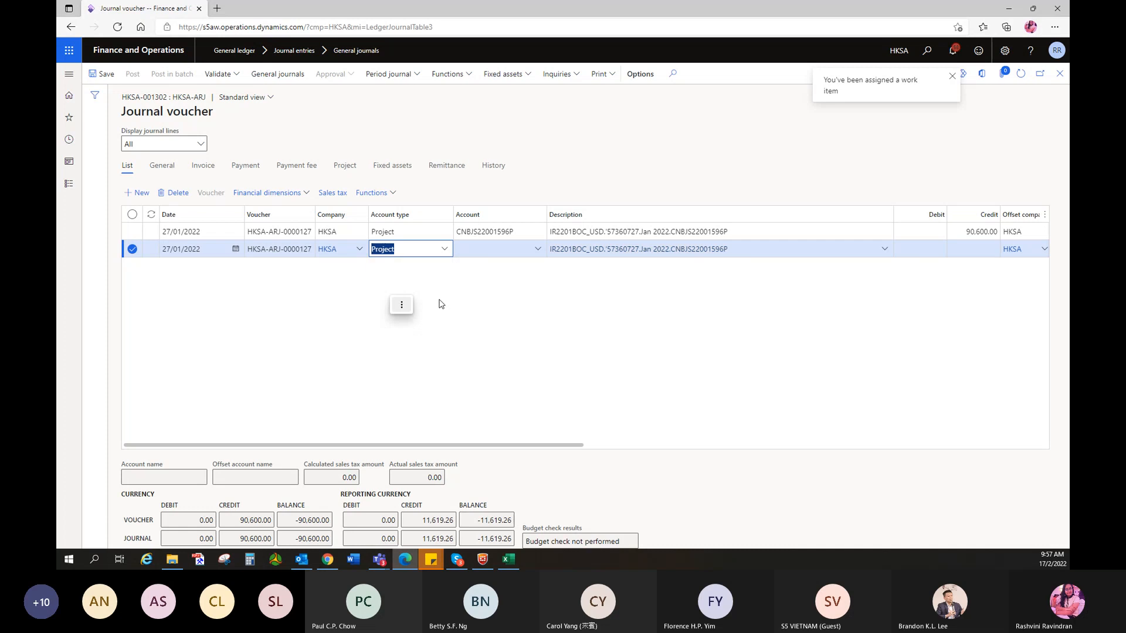
{"action": "left_click", "coordinate": [484, 287]}
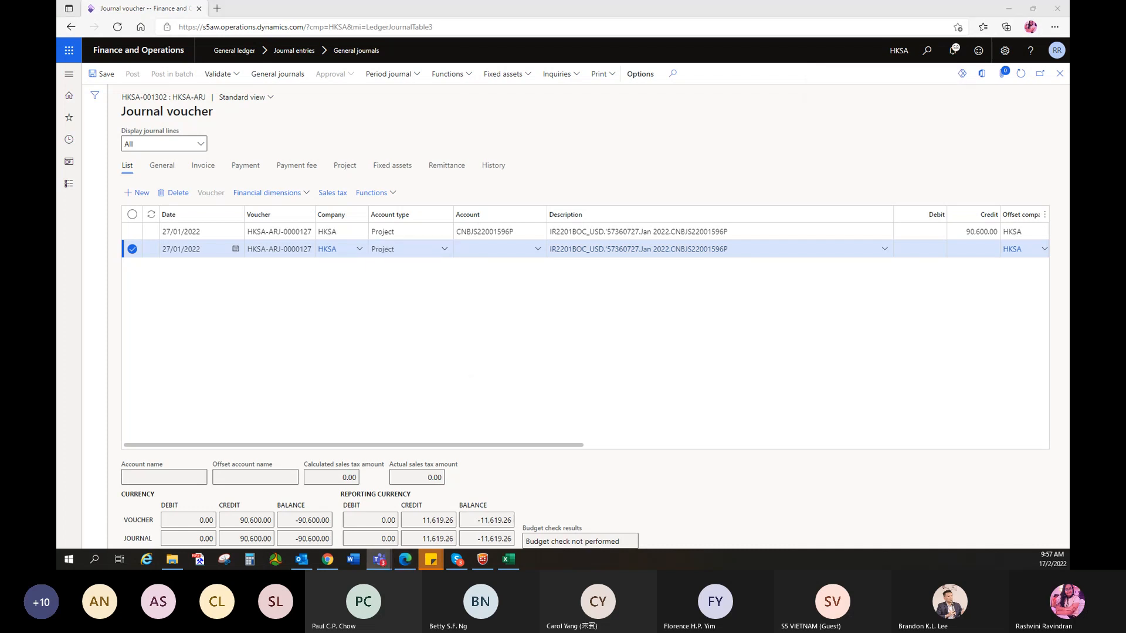
{"action": "left_click", "coordinate": [462, 249]}
{"action": "type", "text": "CNBJS22001570P"}
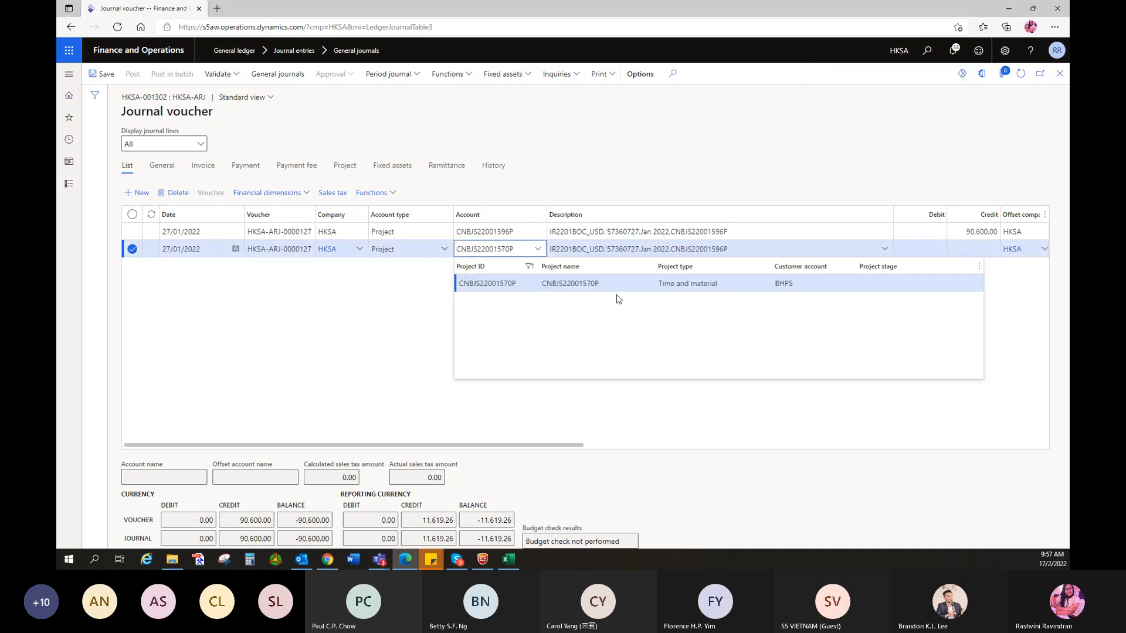
{"action": "left_click", "coordinate": [570, 283]}
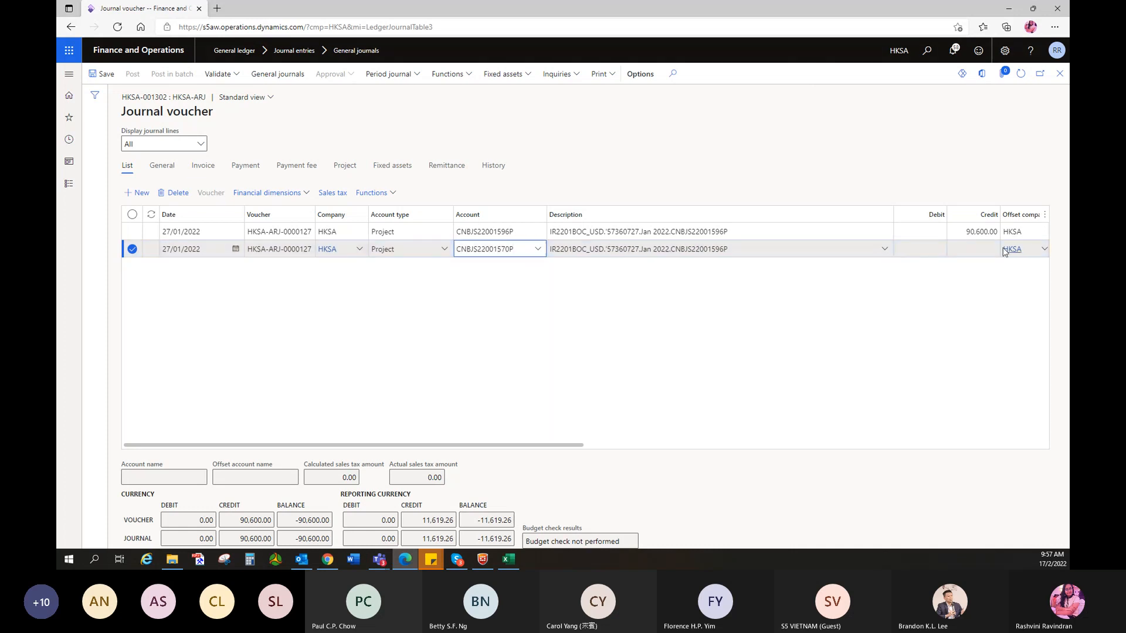
- Credit 90,600 on line 2 and swap its description's project ID to CNBJS22001570P
{"action": "left_click", "coordinate": [976, 249]}
{"action": "type", "text": "90600"}
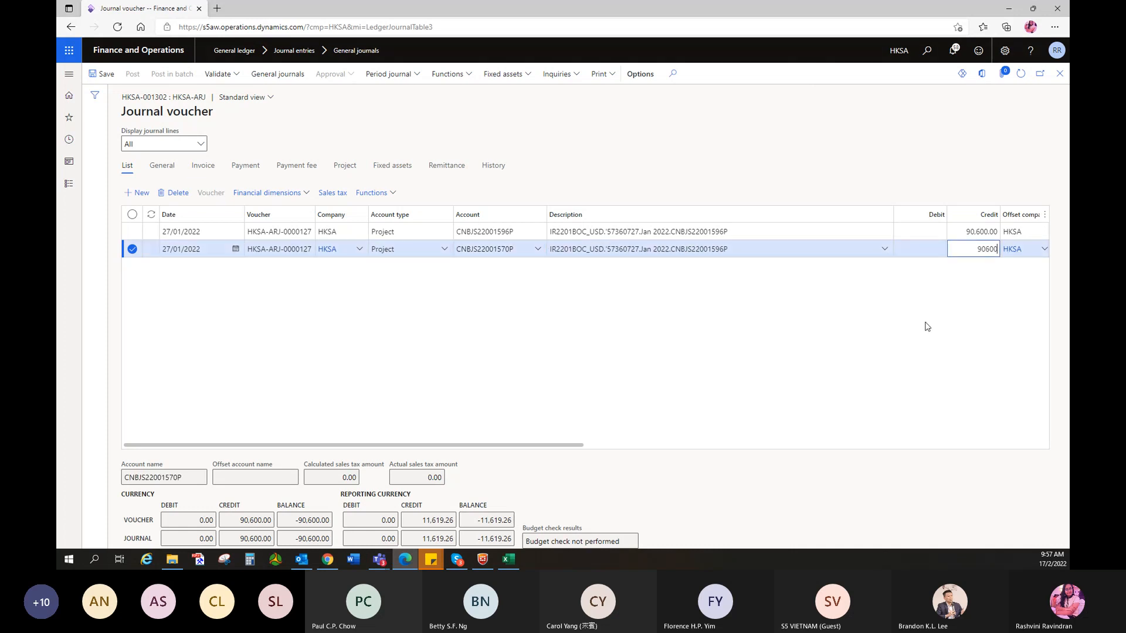
{"action": "left_click", "coordinate": [928, 326]}
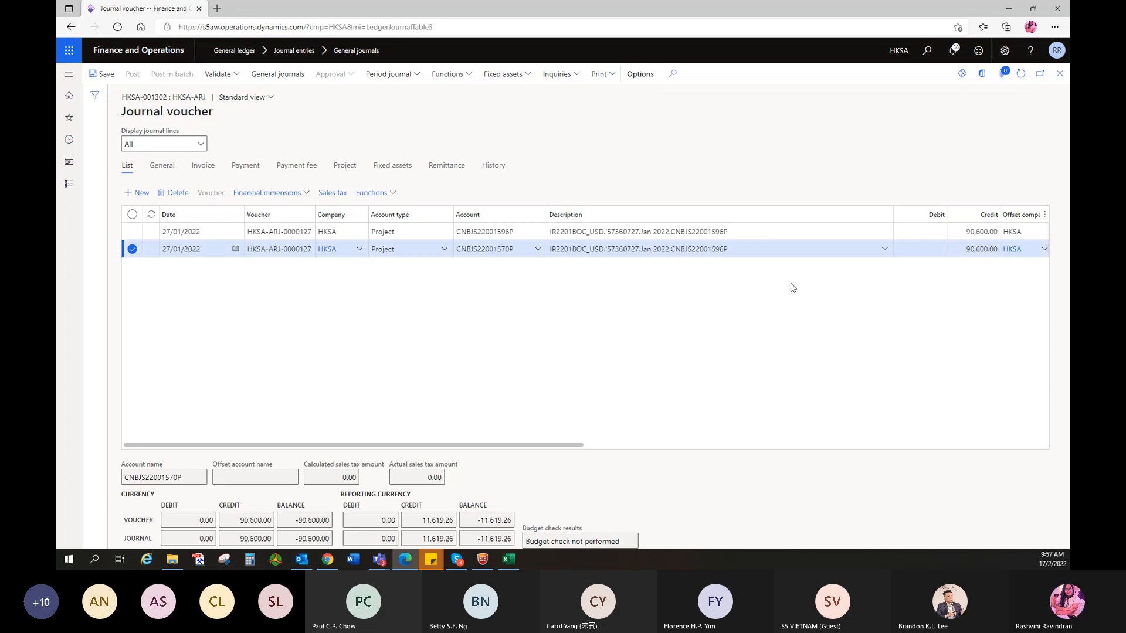
{"action": "double_click", "coordinate": [737, 251]}
{"action": "type", "text": "CNBJS22001570P"}
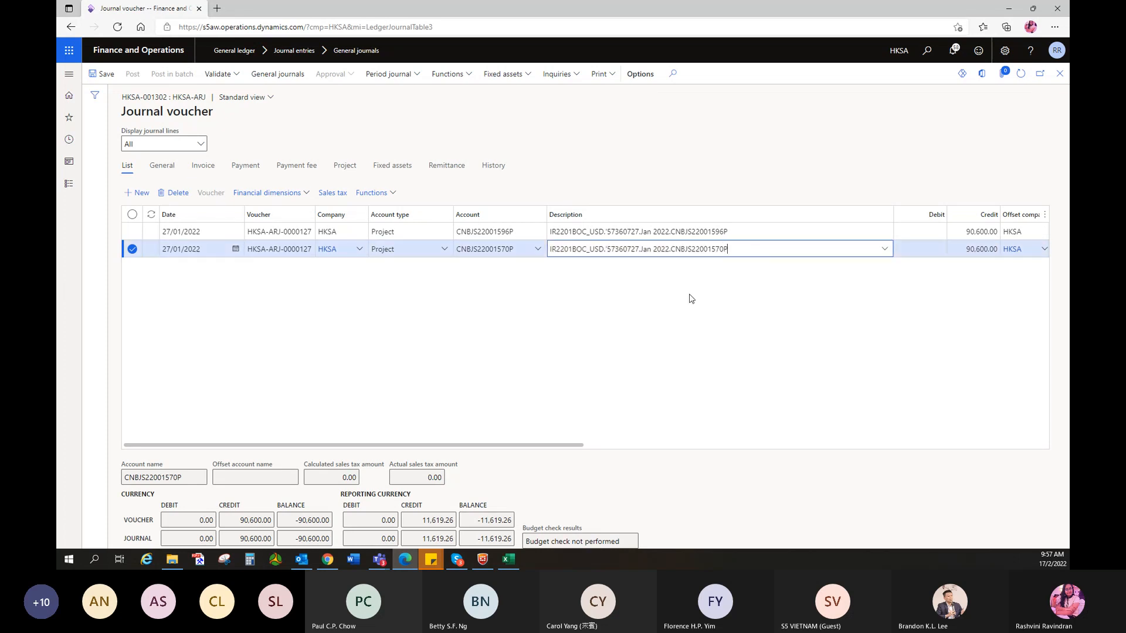
{"action": "left_click", "coordinate": [689, 297]}
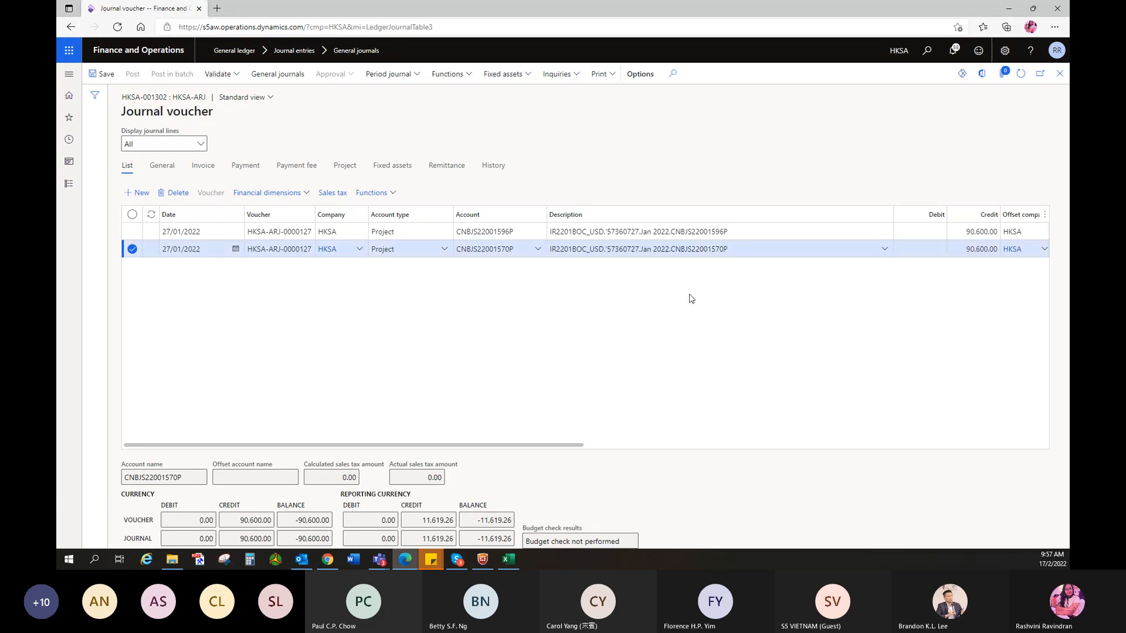
- Set line 2's project category to 9010
{"action": "left_click", "coordinate": [346, 167]}
{"action": "left_click", "coordinate": [515, 210]}
{"action": "type", "text": "9010"}
{"action": "left_click", "coordinate": [470, 239]}
{"action": "left_click", "coordinate": [402, 285]}
{"action": "left_click", "coordinate": [127, 167]}
- Add a third journal line, removing the extra empty fourth line
{"action": "left_click", "coordinate": [915, 249]}
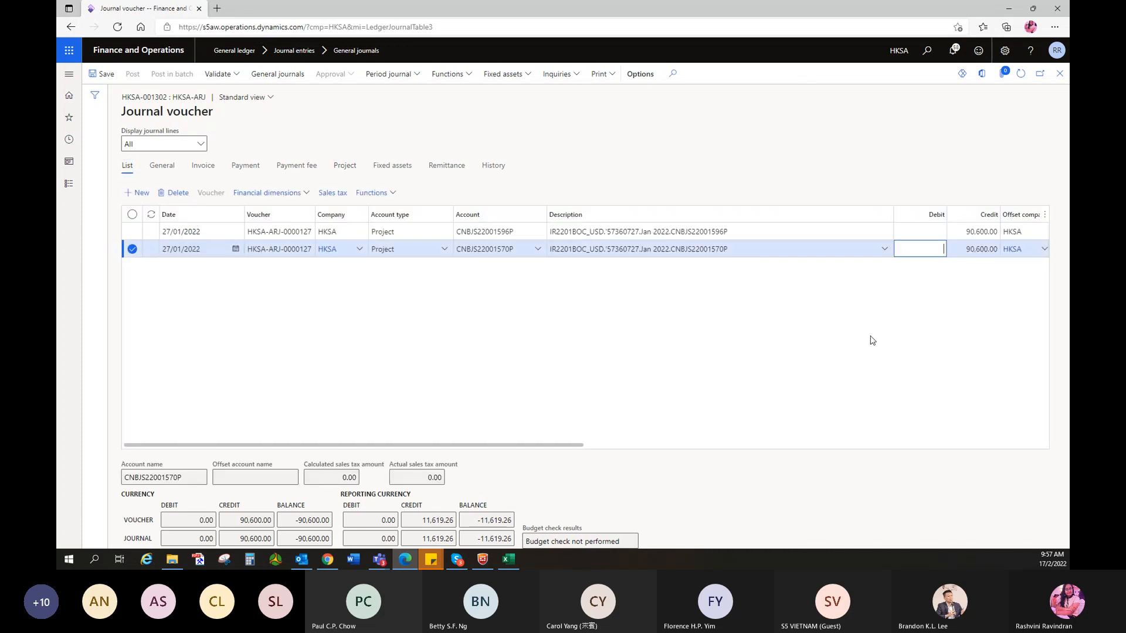
{"action": "key", "text": "Down"}
{"action": "key", "text": "Down"}
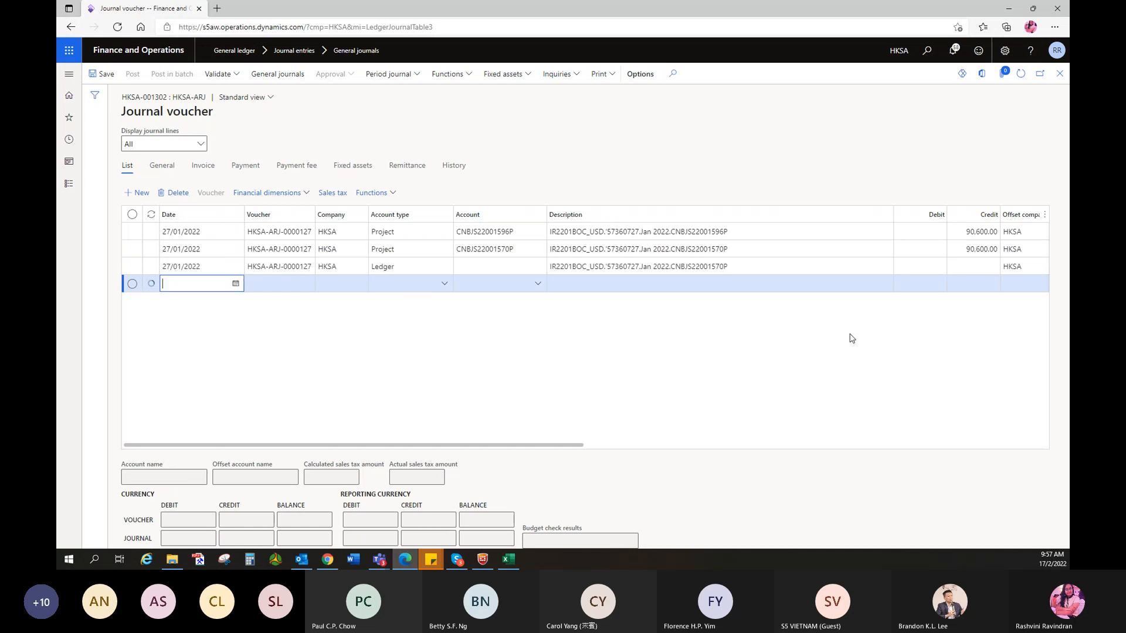
{"action": "left_click", "coordinate": [175, 195]}
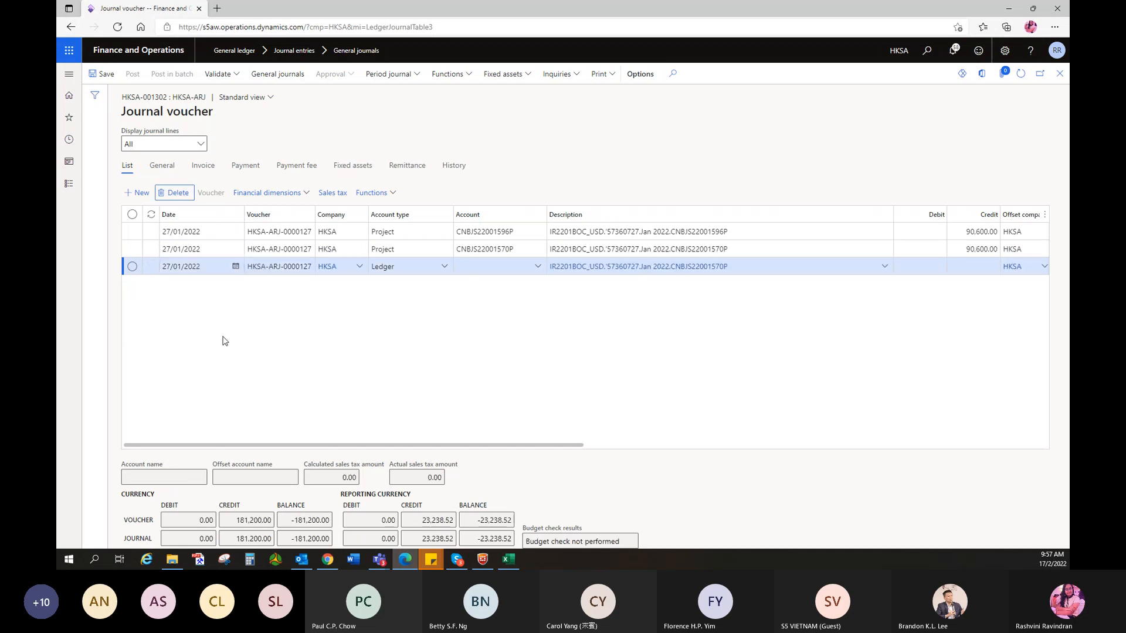
{"action": "key", "text": "alt+Tab"}
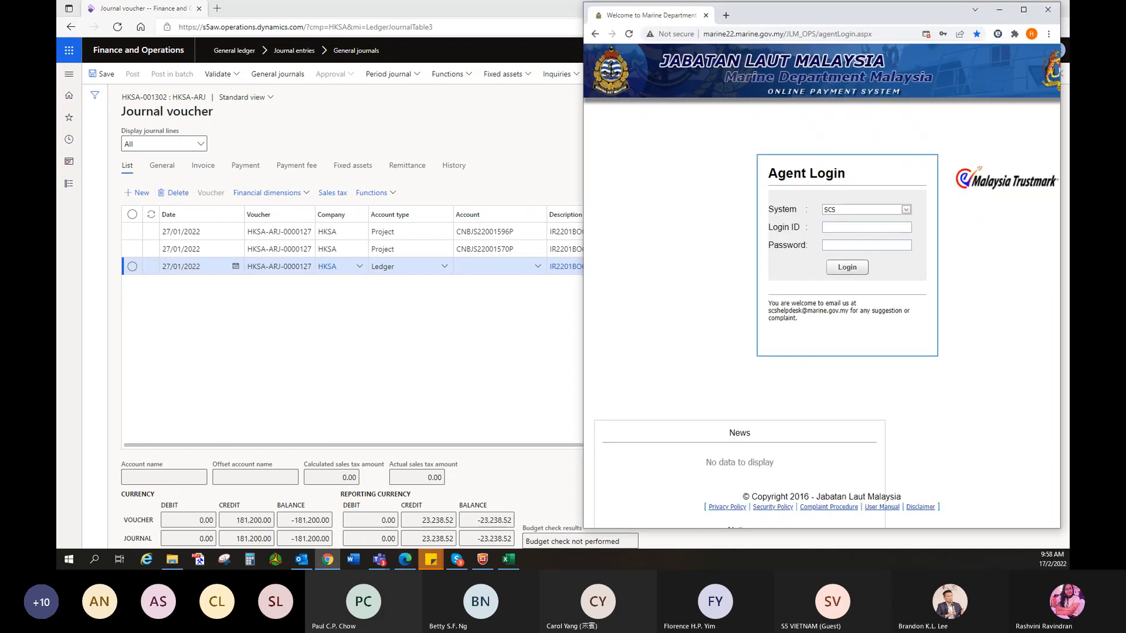
- Minimise the Chrome window showing the Marine Department agent login
{"action": "key", "text": "alt+Tab"}
{"action": "key", "text": "alt+Tab"}
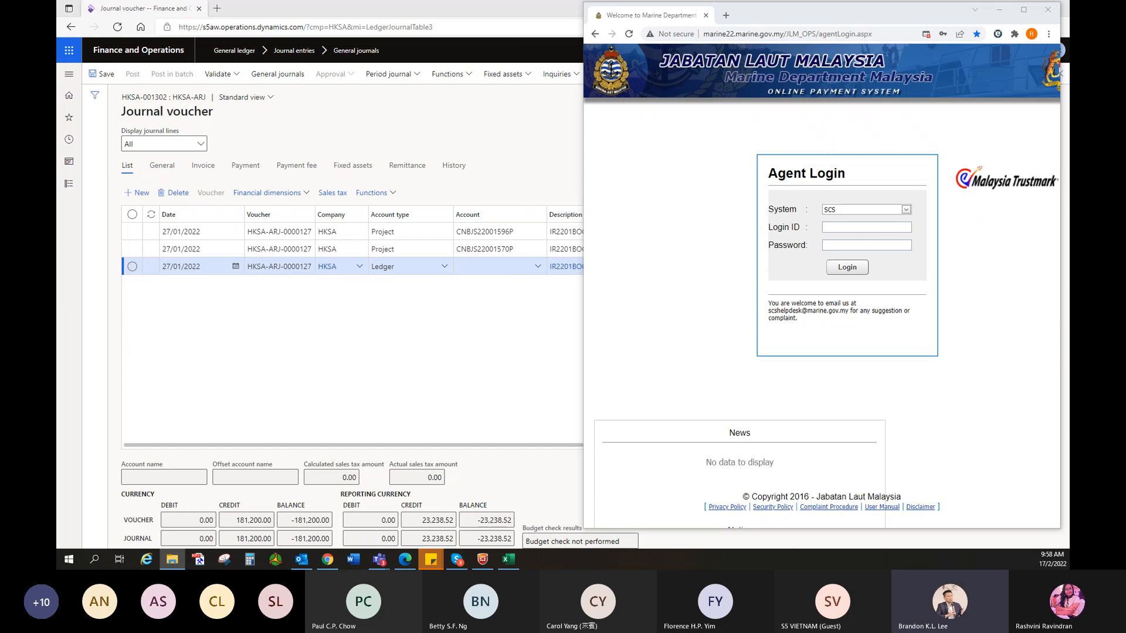
{"action": "left_click", "coordinate": [991, 10]}
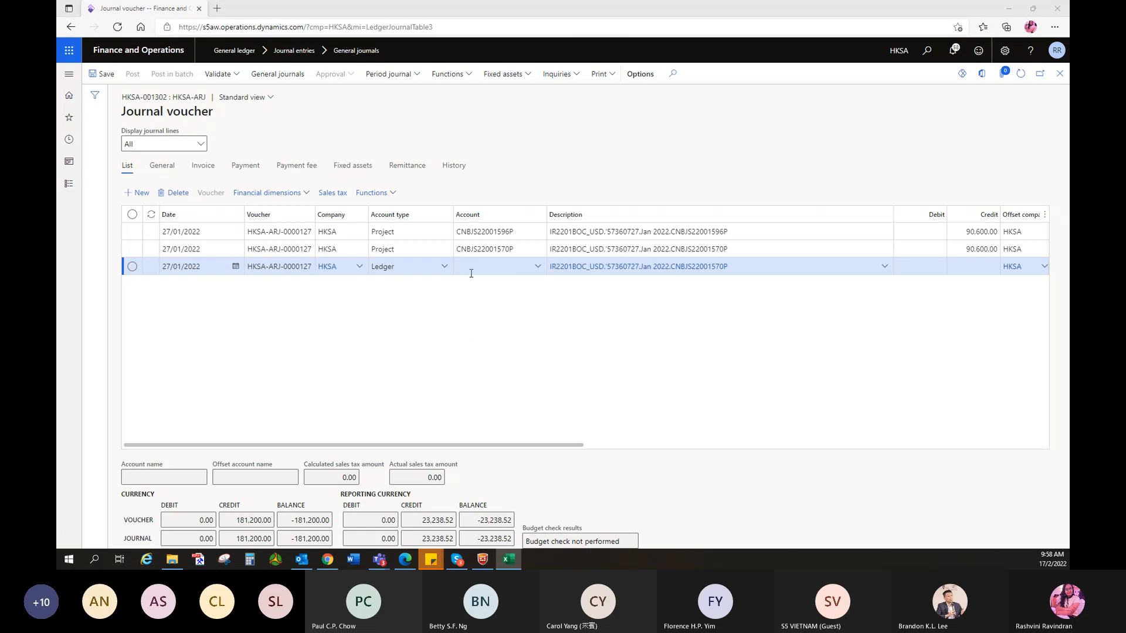
- Set line 3's account type to Customer, correcting an initial Bank choice
{"action": "left_click", "coordinate": [445, 267]}
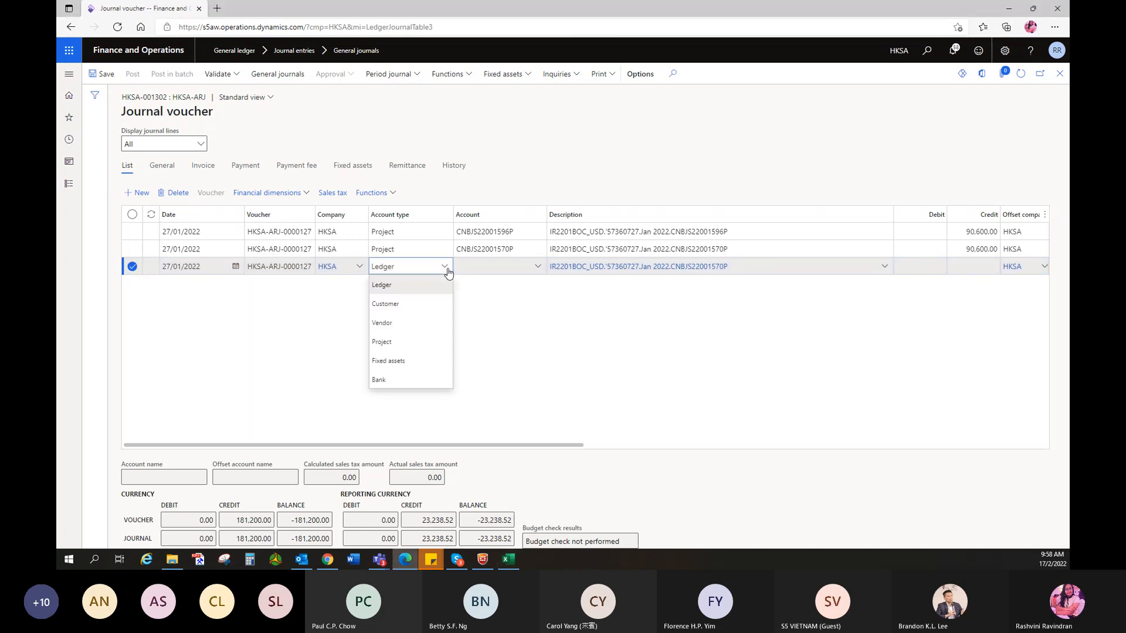
{"action": "left_click", "coordinate": [385, 380]}
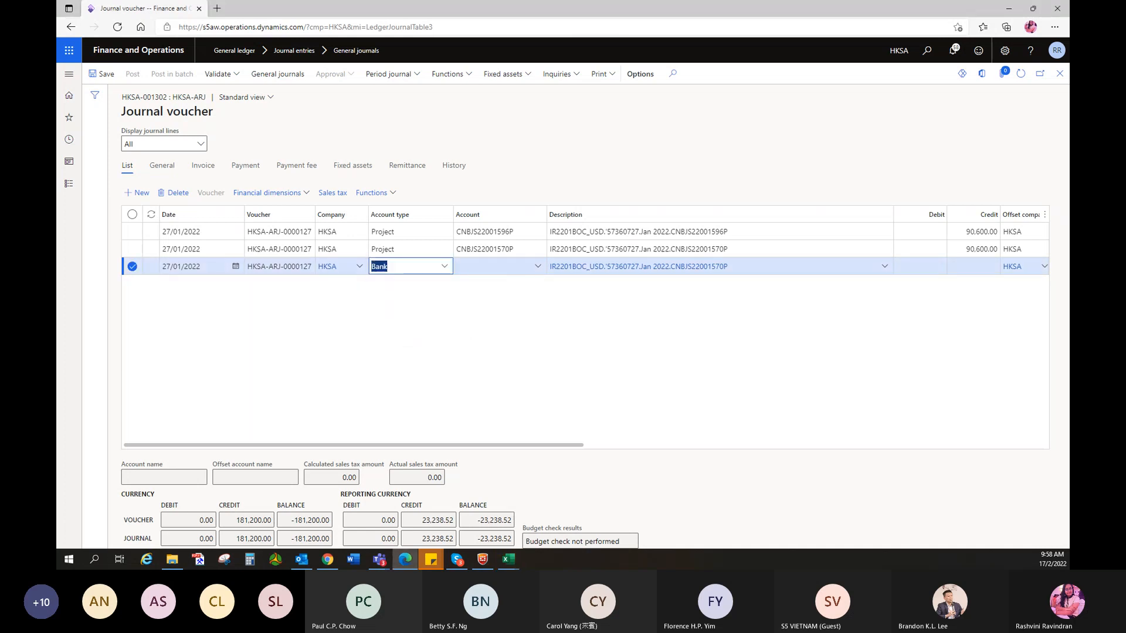
{"action": "left_click", "coordinate": [508, 560]}
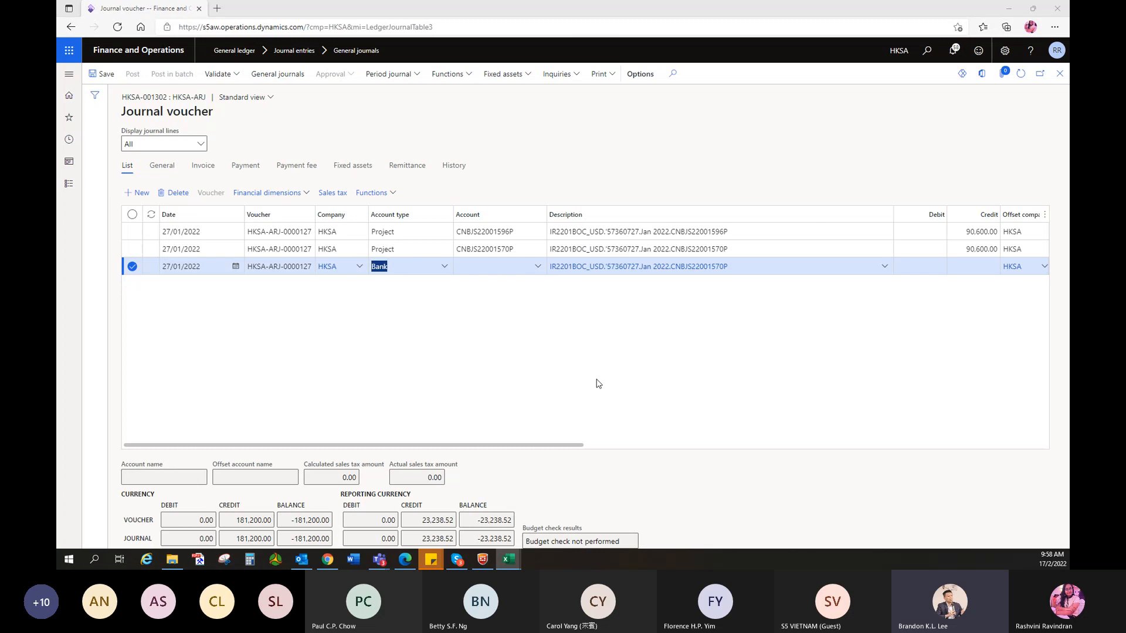
{"action": "left_click", "coordinate": [464, 311]}
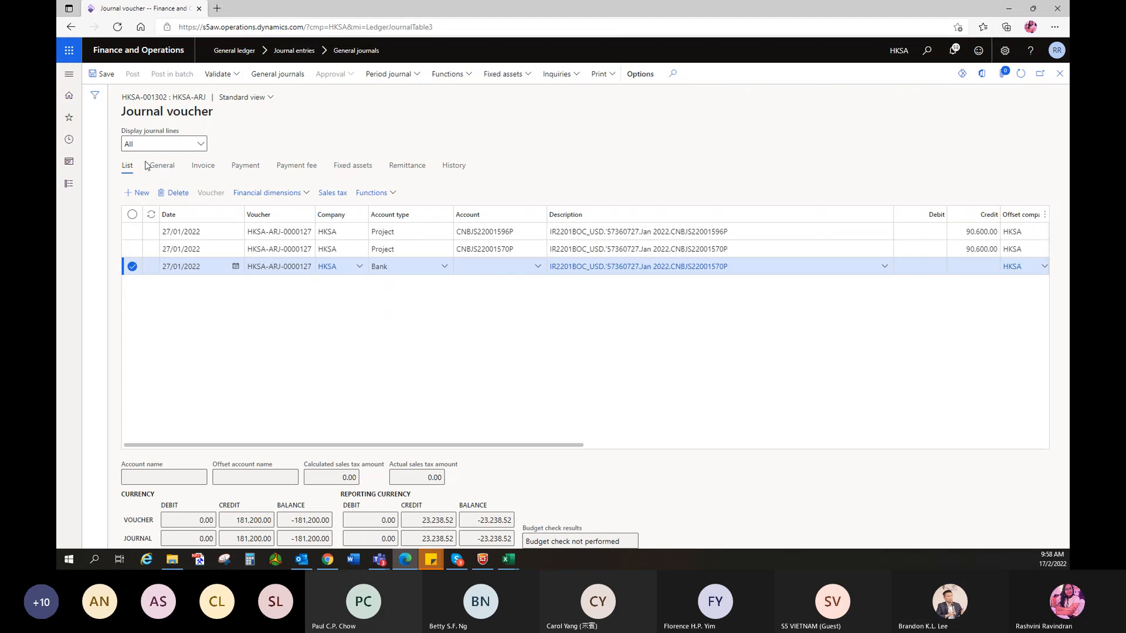
{"action": "left_click", "coordinate": [445, 269]}
{"action": "left_click", "coordinate": [388, 308]}
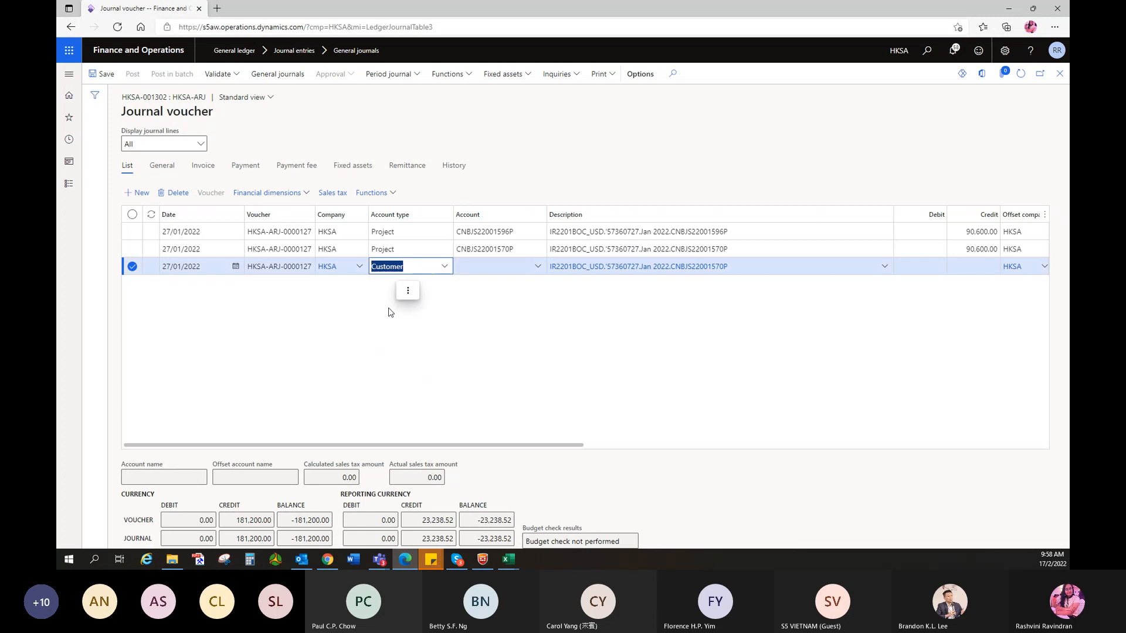
{"action": "left_click", "coordinate": [527, 319]}
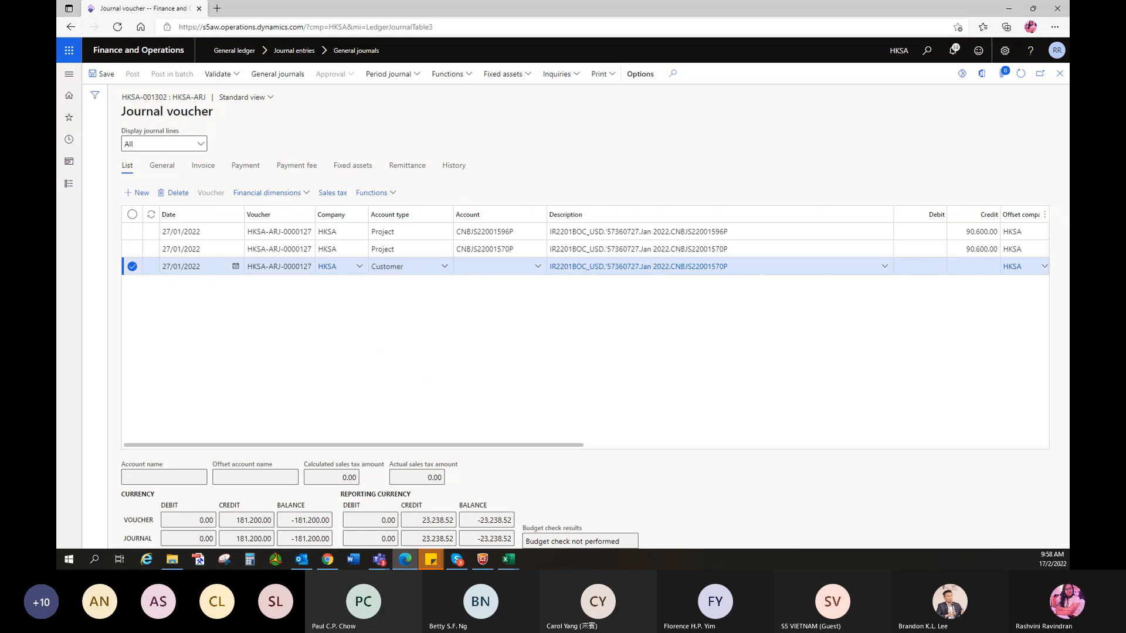
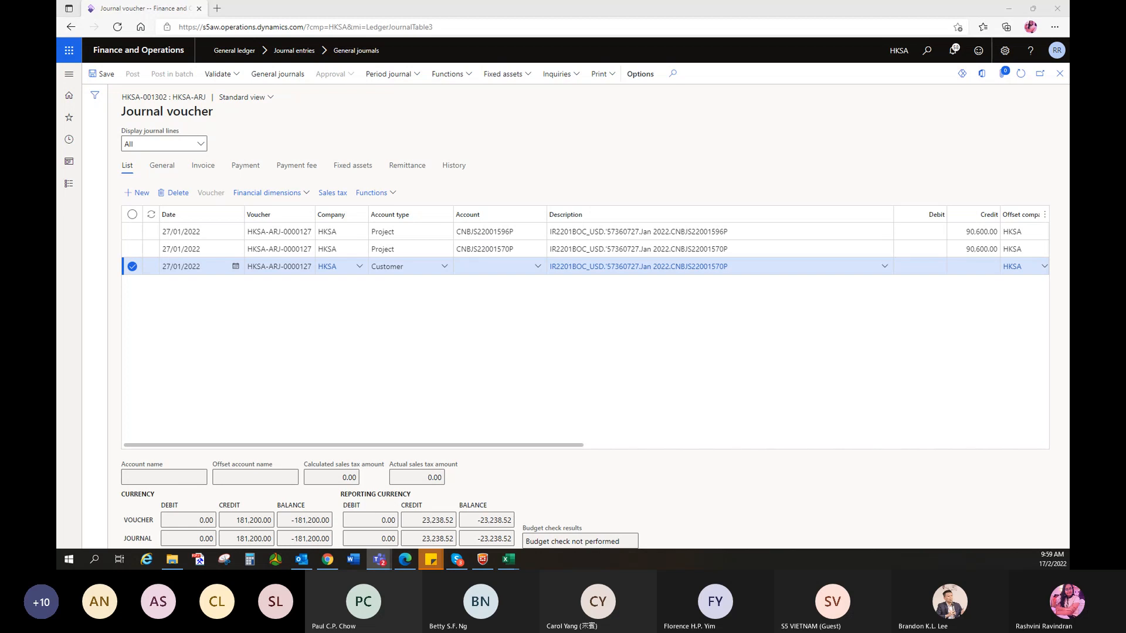
- Change the third journal line's account type to Bank
{"action": "left_click", "coordinate": [496, 327]}
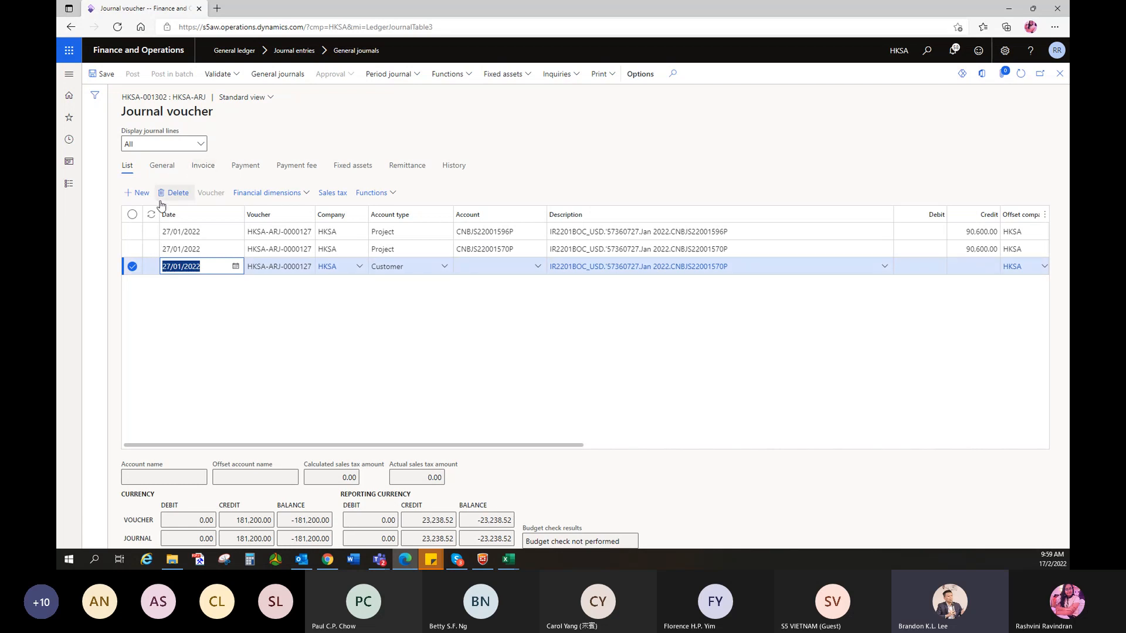
{"action": "left_click", "coordinate": [440, 268]}
{"action": "left_click", "coordinate": [387, 380]}
{"action": "left_click", "coordinate": [472, 268]}
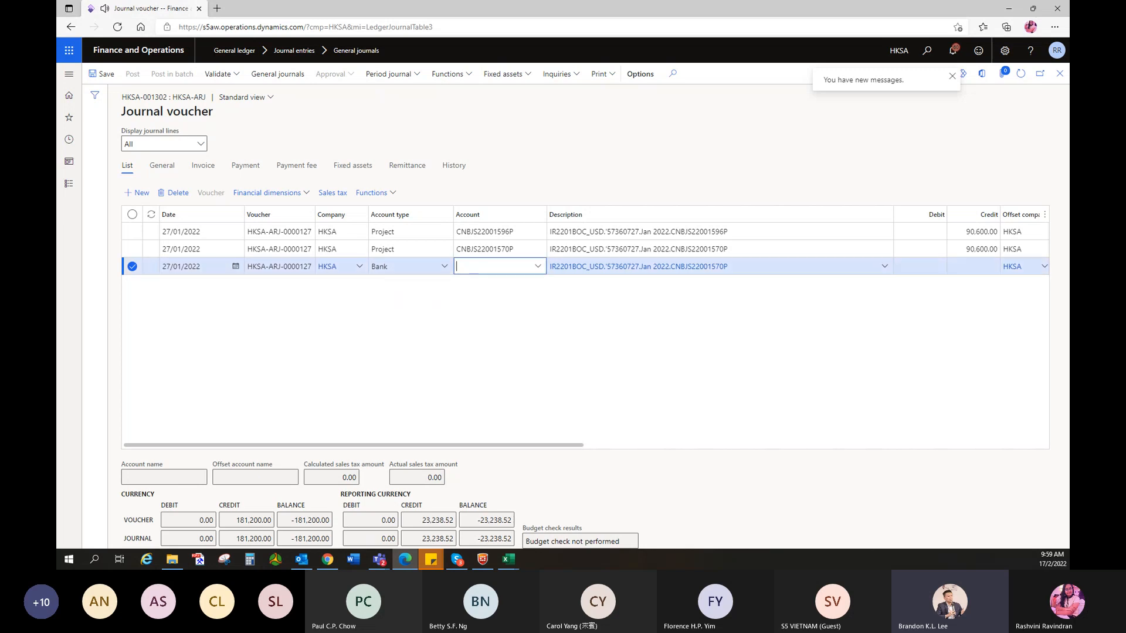
{"action": "key", "text": "alt+Tab"}
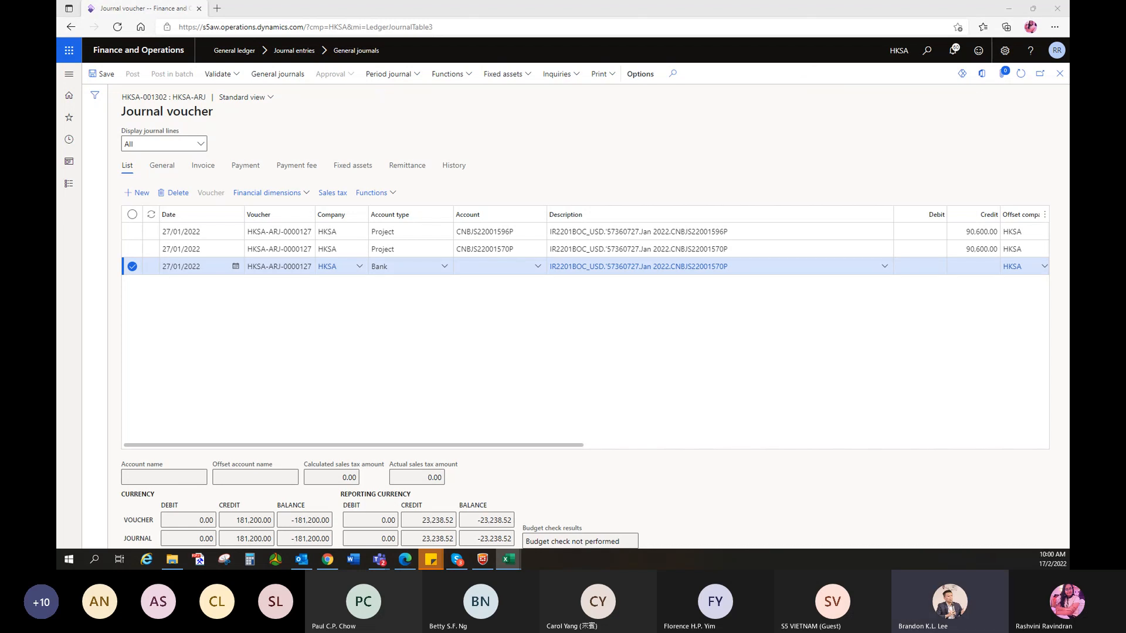
- Enter a 181,192.30 debit on the bank line
{"action": "left_click", "coordinate": [908, 268]}
{"action": "type", "text": "181,192.30"}
{"action": "left_click", "coordinate": [909, 317]}
{"action": "left_click", "coordinate": [967, 268]}
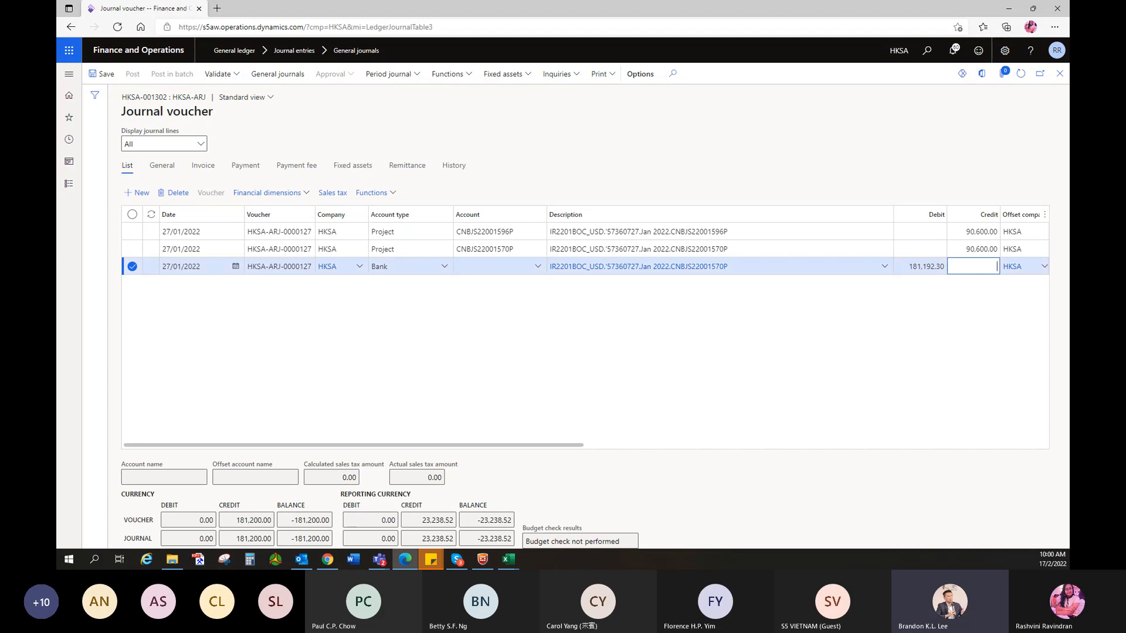
{"action": "left_click", "coordinate": [536, 268]}
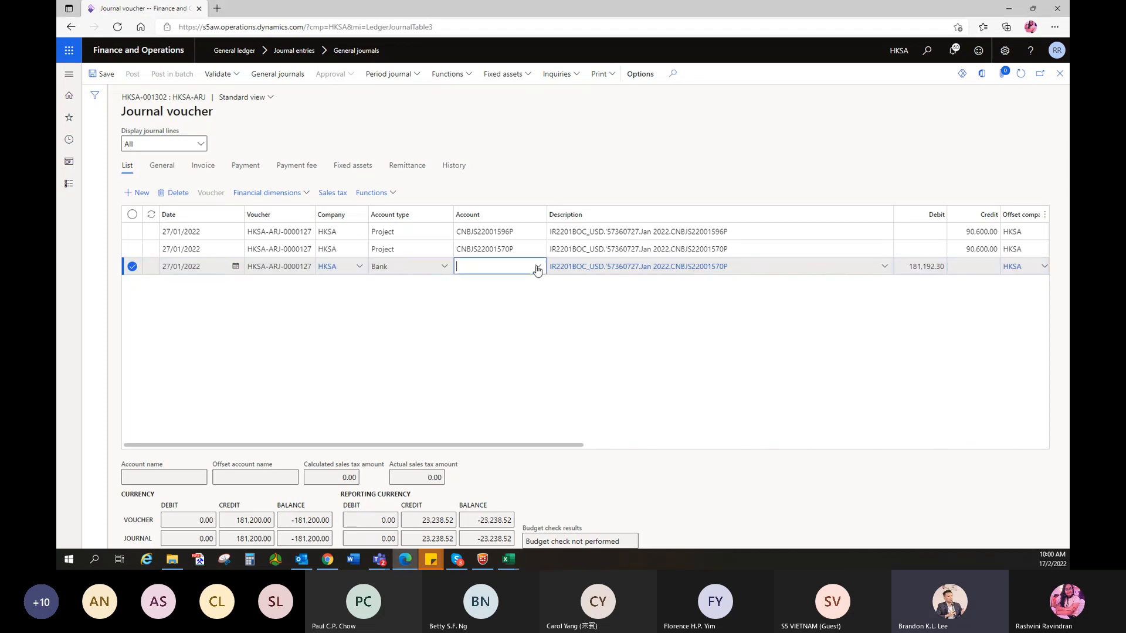
{"action": "left_click", "coordinate": [537, 269]}
{"action": "scroll", "coordinate": [579, 382], "scroll_direction": "down", "scroll_amount": 5}
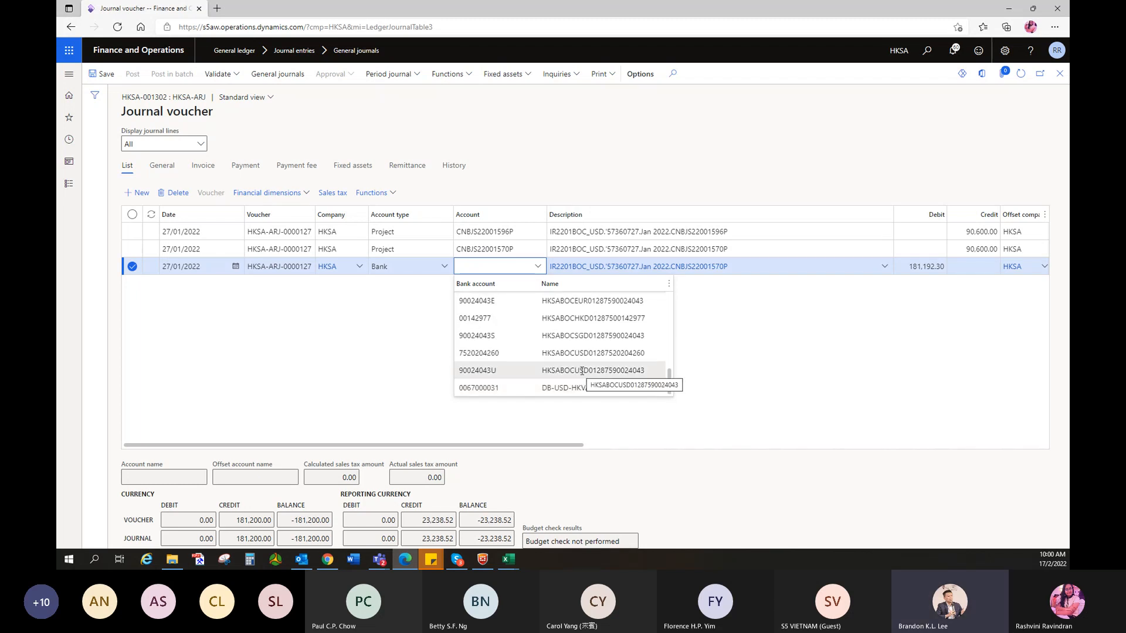
{"action": "left_click", "coordinate": [581, 370]}
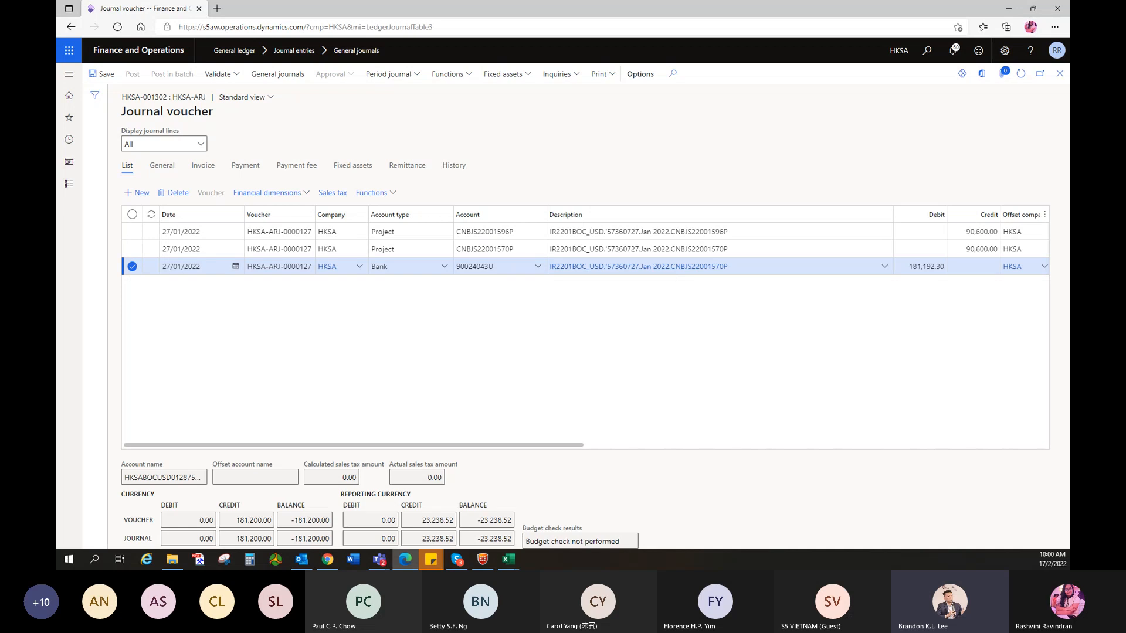
{"action": "key", "text": "alt+Tab"}
{"action": "key", "text": "alt+Tab"}
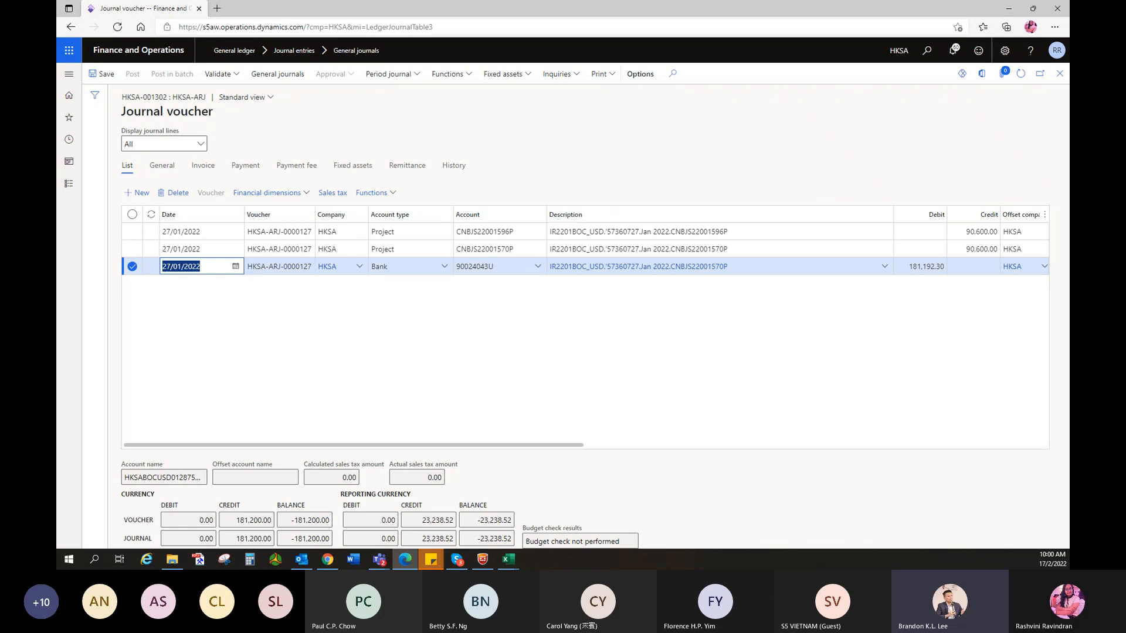
{"action": "key", "text": "alt+Tab"}
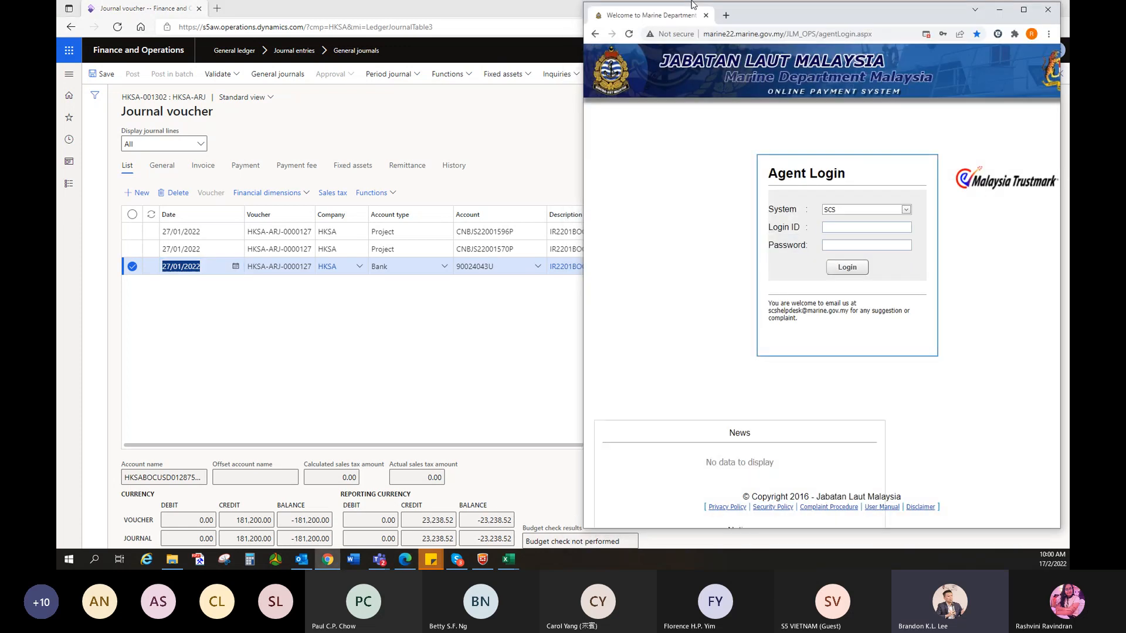
- Close the empty new Chrome tab and minimise the Marine Department agent login window
{"action": "key", "text": "ctrl+t"}
{"action": "key", "text": "ctrl+w"}
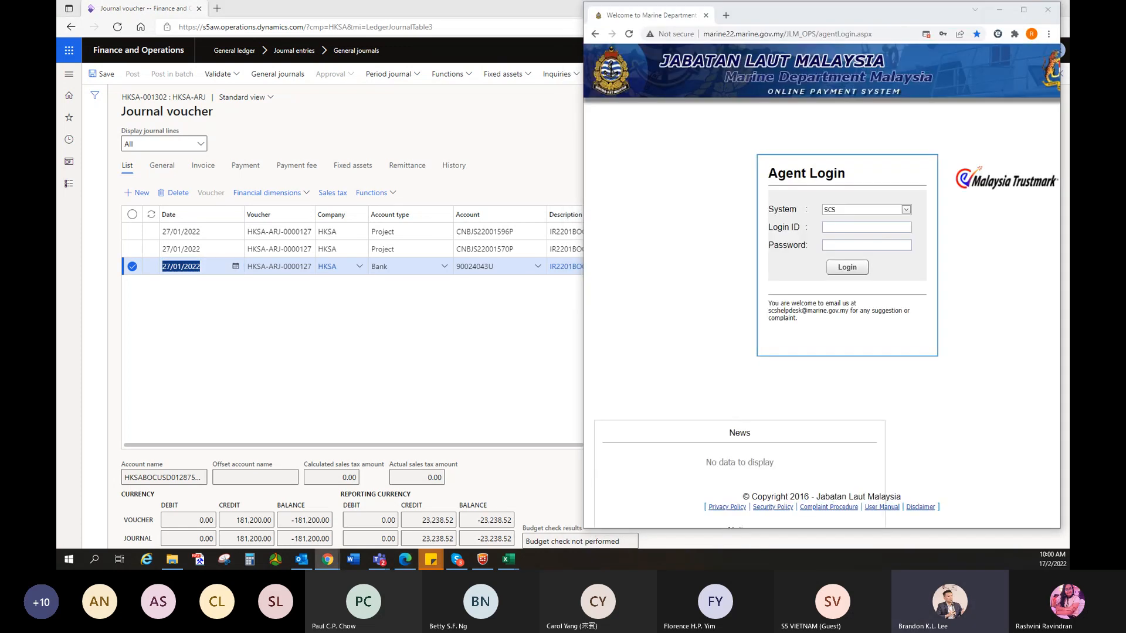
{"action": "left_click", "coordinate": [998, 11]}
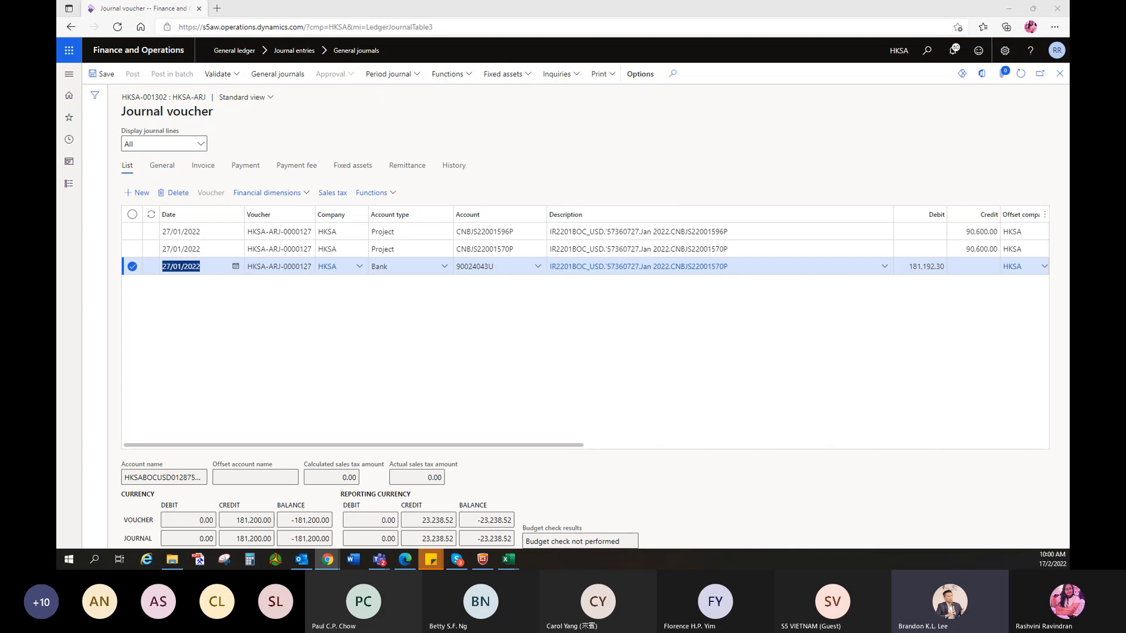
- Add a fourth line for ledger account 43001800-HKG---PA- debiting 7.70 in bank charges
{"action": "left_click", "coordinate": [957, 266]}
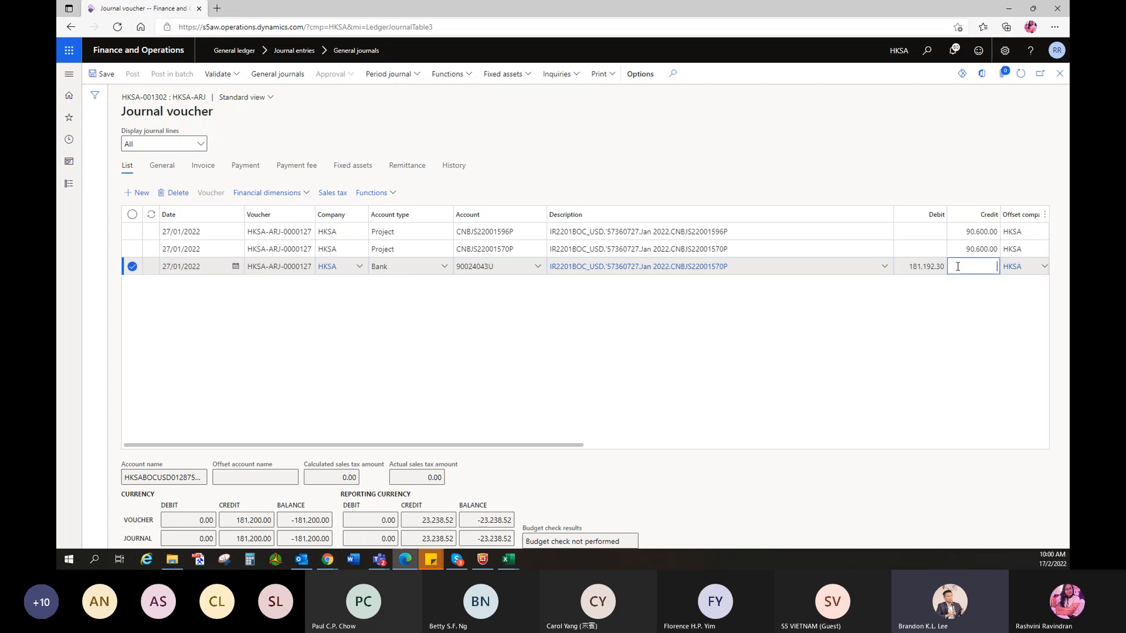
{"action": "key", "text": "Down"}
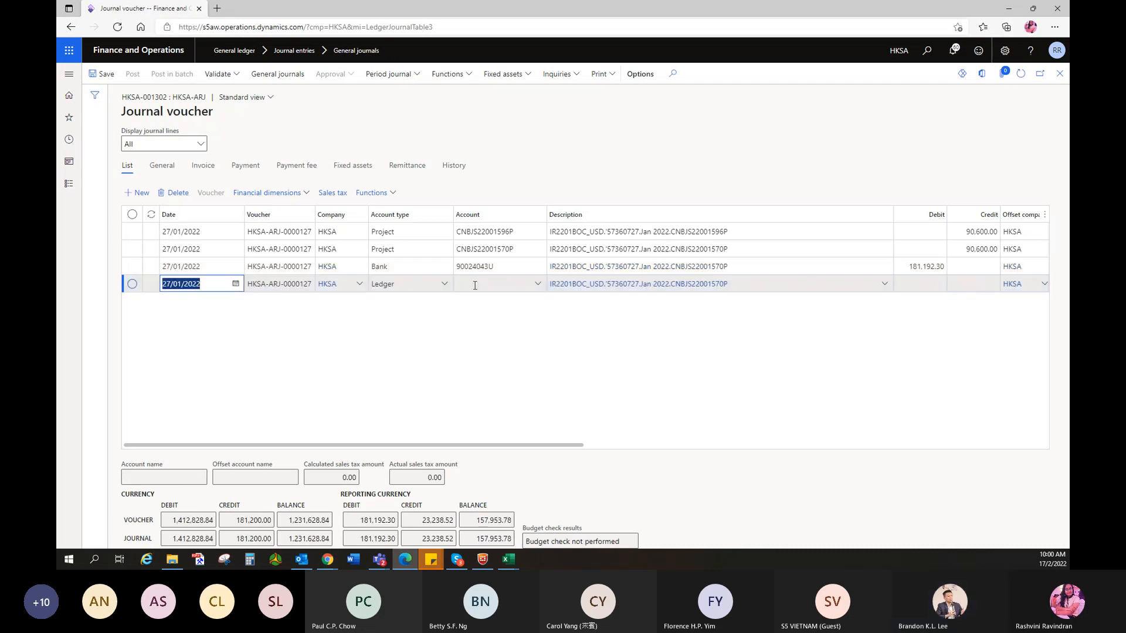
{"action": "left_click", "coordinate": [475, 285]}
{"action": "type", "text": "4300"}
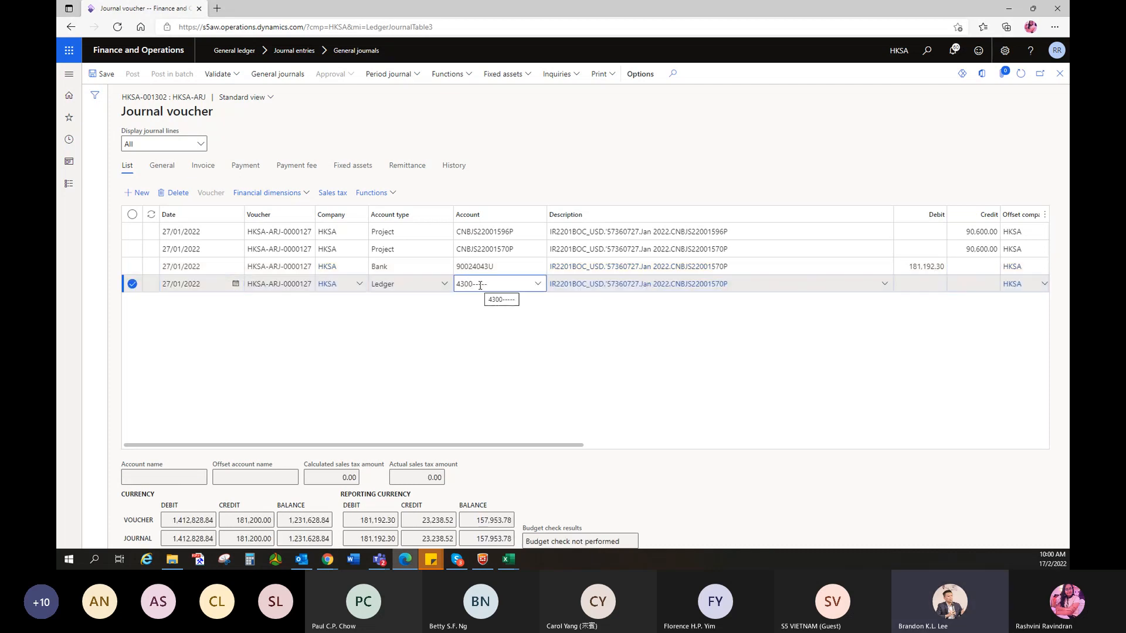
{"action": "type", "text": "1800-Hkgpa"}
{"action": "left_click", "coordinate": [1000, 339]}
{"action": "left_click", "coordinate": [912, 285]}
{"action": "type", "text": "7.70"}
{"action": "left_click", "coordinate": [889, 345]}
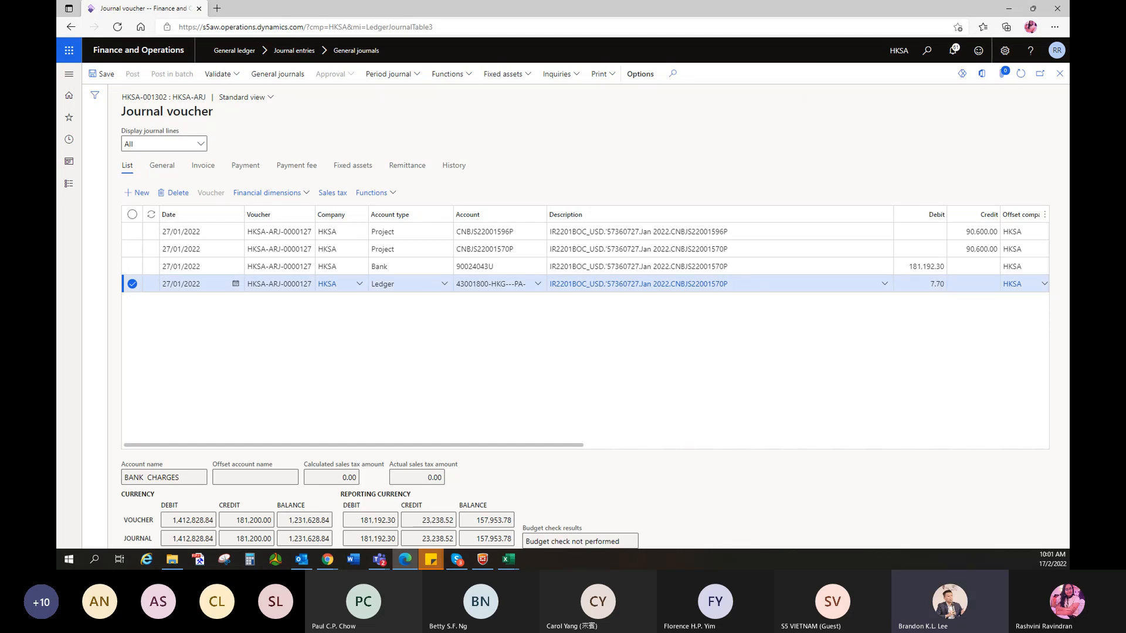
- Trim the bank and charge line descriptions so both end at Jan 2022
{"action": "left_click", "coordinate": [733, 268]}
{"action": "key", "text": "BackSpace"}
{"action": "key", "text": "BackSpace"}
{"action": "key", "text": "BackSpace"}
{"action": "key", "text": "BackSpace"}
{"action": "key", "text": "BackSpace"}
{"action": "key", "text": "BackSpace"}
{"action": "key", "text": "BackSpace"}
{"action": "key", "text": "BackSpace"}
{"action": "key", "text": "BackSpace"}
{"action": "key", "text": "BackSpace"}
{"action": "key", "text": "BackSpace"}
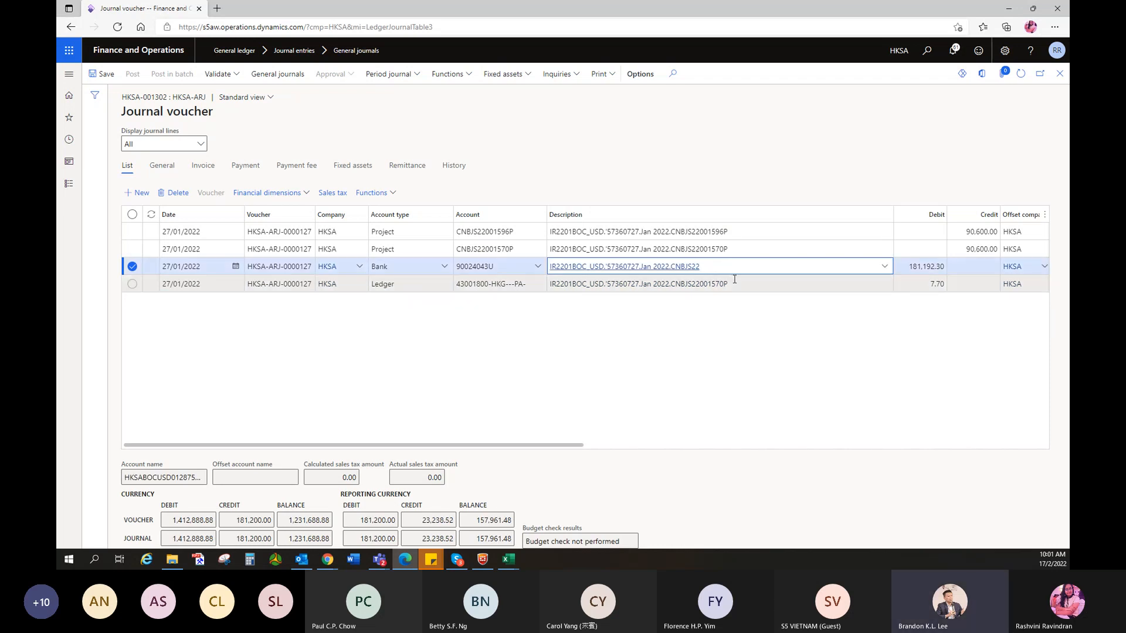
{"action": "key", "text": "BackSpace"}
{"action": "key", "text": "BackSpace"}
{"action": "key", "text": "BackSpace"}
{"action": "left_click", "coordinate": [735, 283]}
{"action": "key", "text": "BackSpace"}
{"action": "key", "text": "BackSpace"}
{"action": "key", "text": "BackSpace"}
{"action": "key", "text": "BackSpace"}
{"action": "key", "text": "BackSpace"}
{"action": "key", "text": "BackSpace"}
{"action": "key", "text": "BackSpace"}
{"action": "key", "text": "BackSpace"}
{"action": "key", "text": "BackSpace"}
{"action": "key", "text": "BackSpace"}
{"action": "key", "text": "BackSpace"}
{"action": "key", "text": "BackSpace"}
{"action": "key", "text": "BackSpace"}
{"action": "key", "text": "BackSpace"}
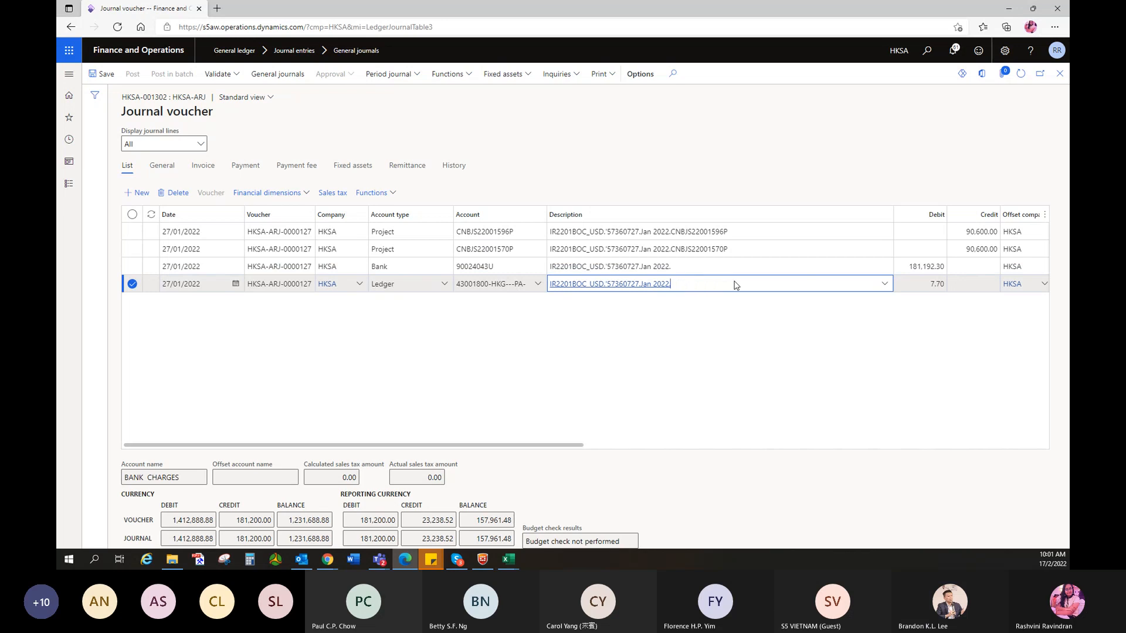
{"action": "key", "text": "Tab"}
{"action": "key", "text": "Tab"}
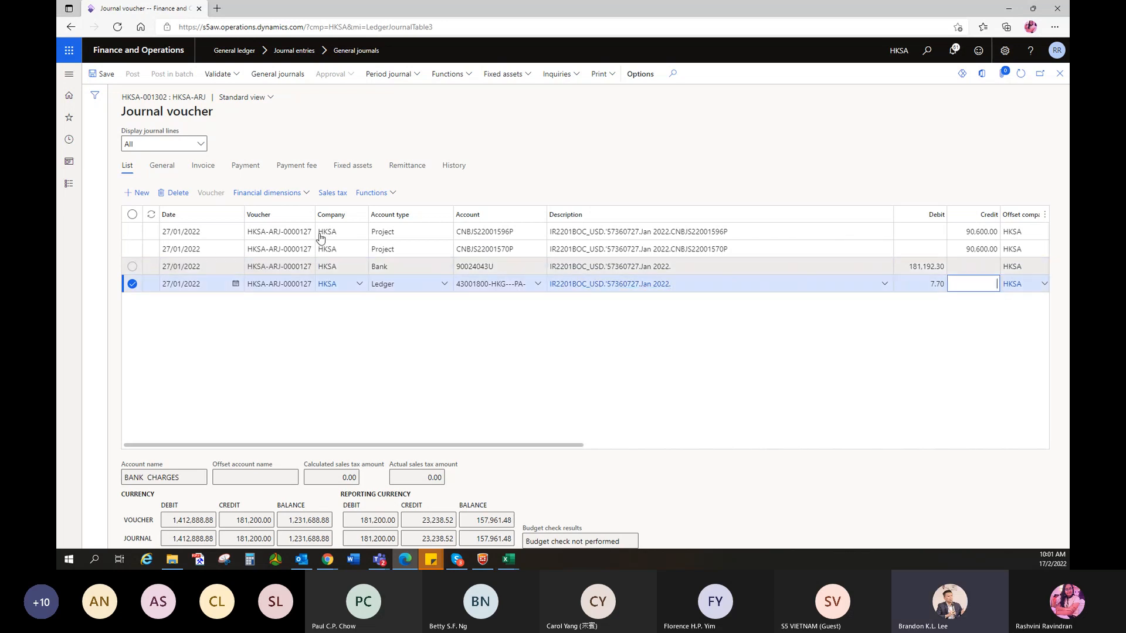
{"action": "left_click", "coordinate": [334, 345]}
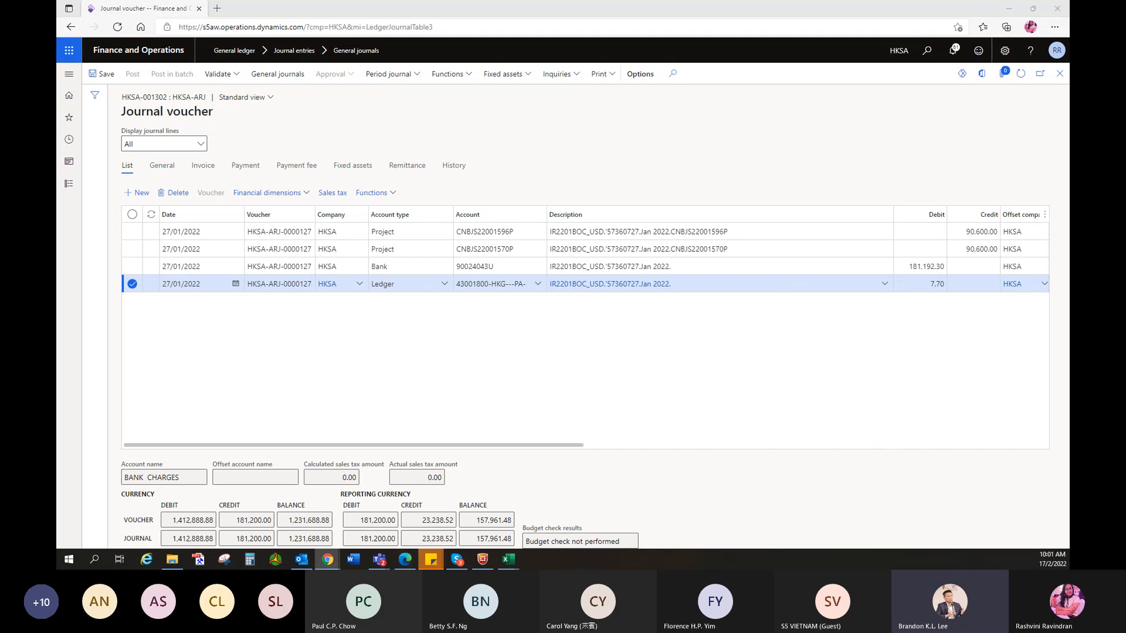
- Change the first two lines' currency from HKD to USD
{"action": "left_click_drag", "start_coordinate": [505, 447], "coordinate": [761, 467]}
{"action": "left_click", "coordinate": [830, 249]}
{"action": "type", "text": "usd"}
{"action": "key", "text": "Up"}
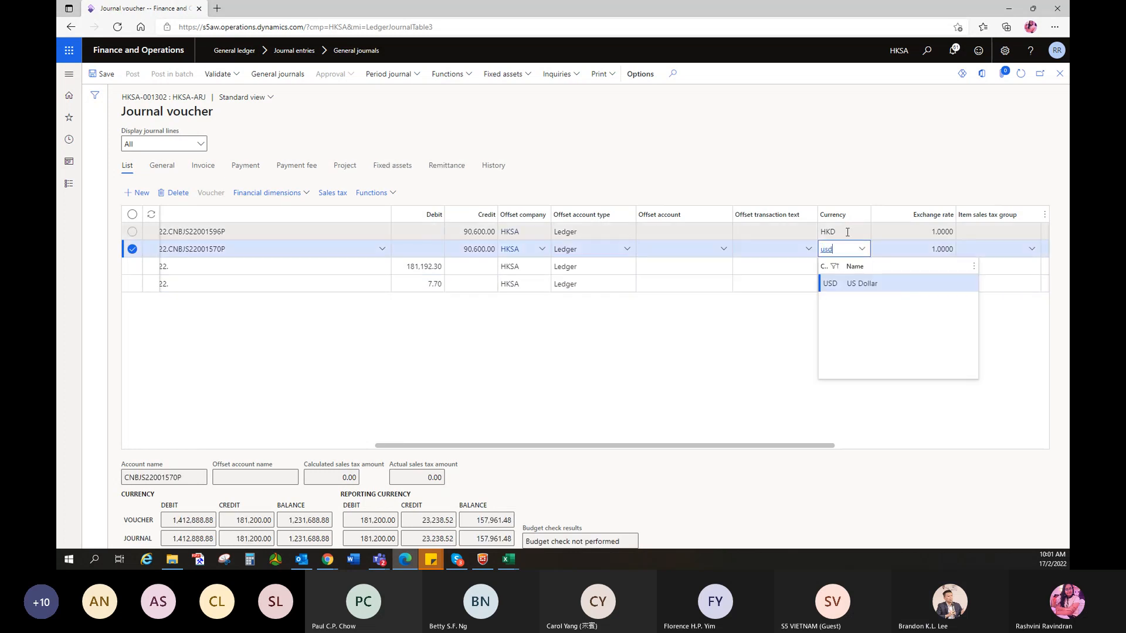
{"action": "key", "text": "BackSpace"}
{"action": "type", "text": "usd"}
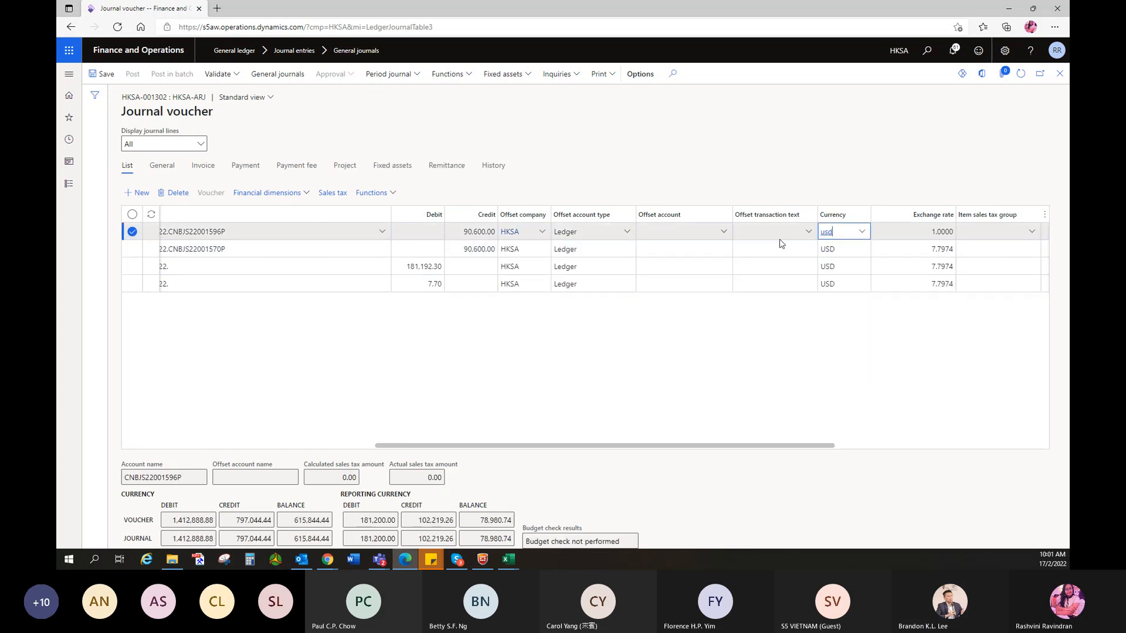
{"action": "left_click", "coordinate": [843, 355]}
{"action": "left_click_drag", "start_coordinate": [758, 446], "coordinate": [403, 420]}
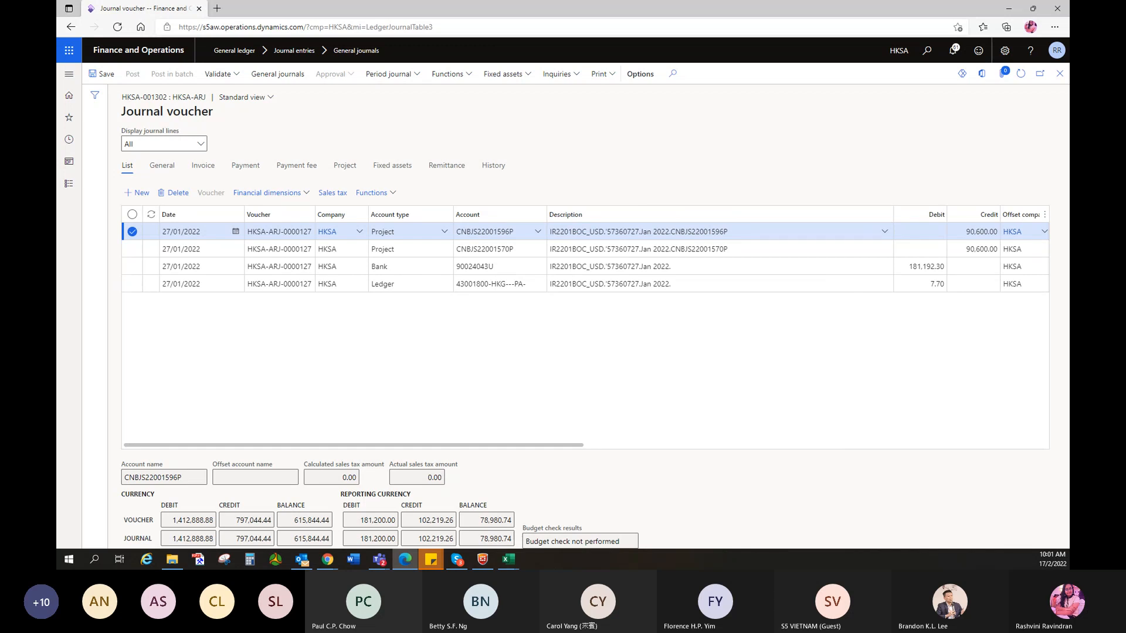
- Check the balanced voucher and add a new fifth journal line
{"action": "key", "text": "alt+Tab"}
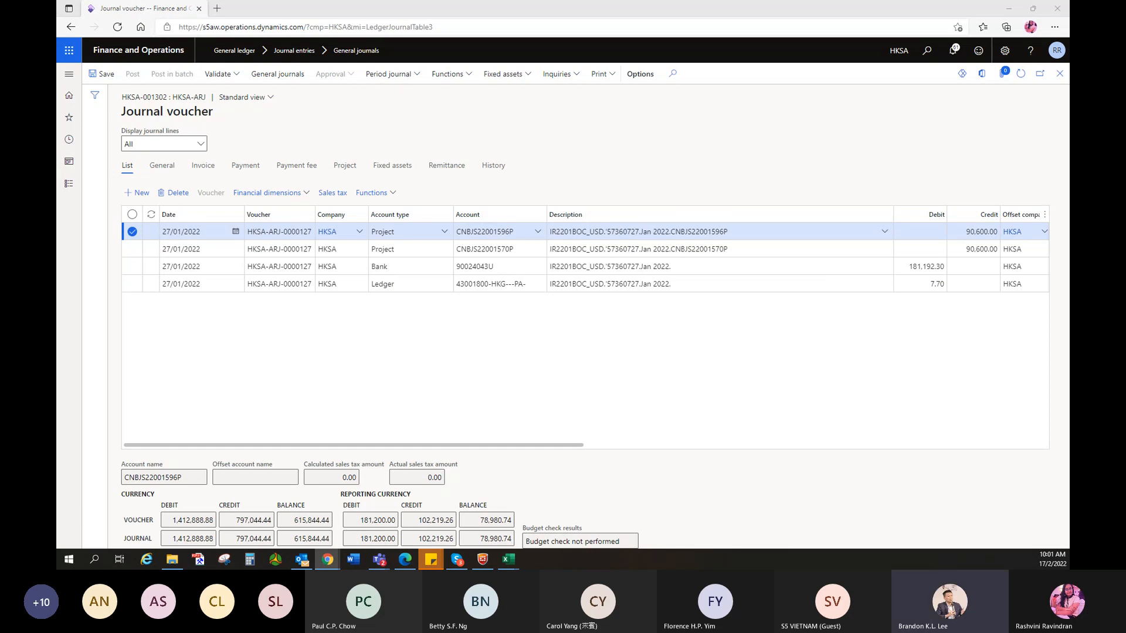
{"action": "left_click", "coordinate": [576, 390]}
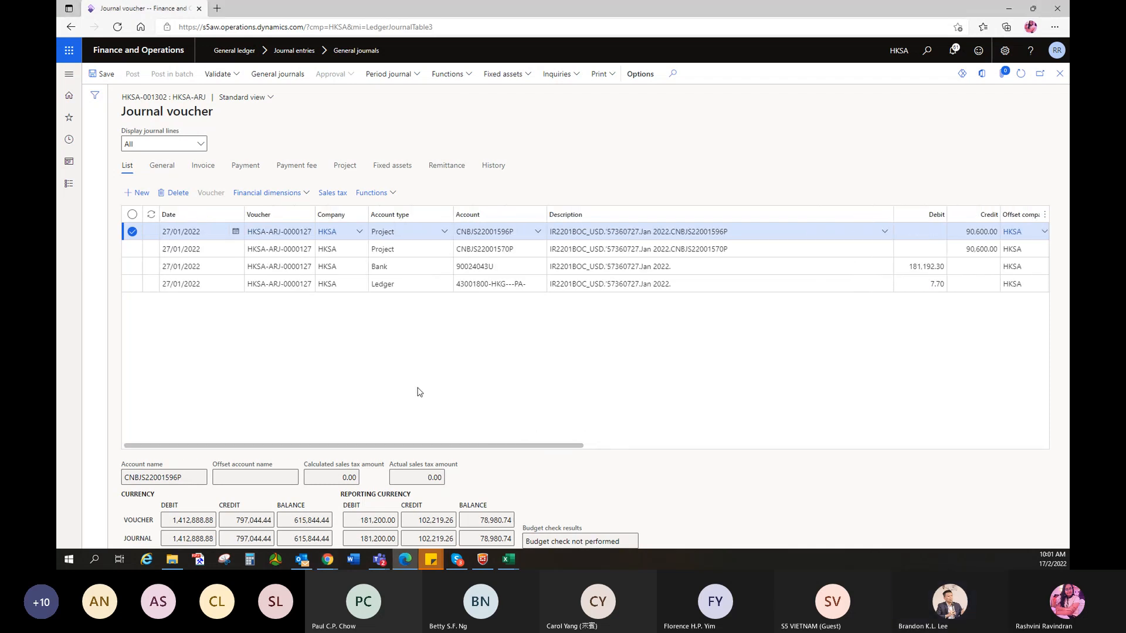
{"action": "left_click", "coordinate": [845, 251]}
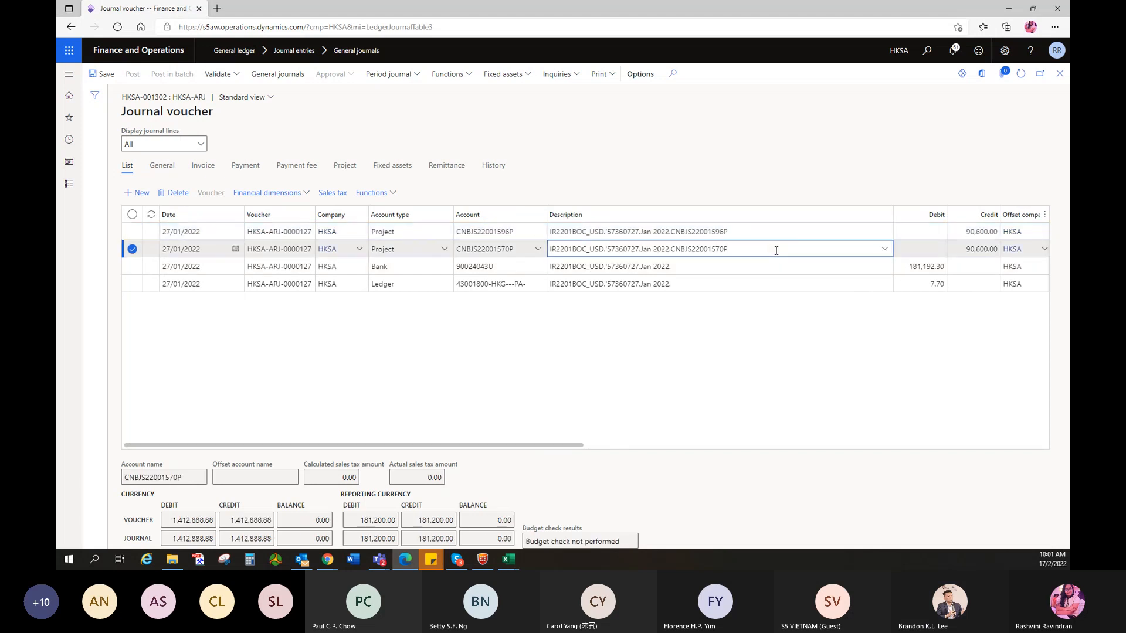
{"action": "left_click", "coordinate": [535, 392]}
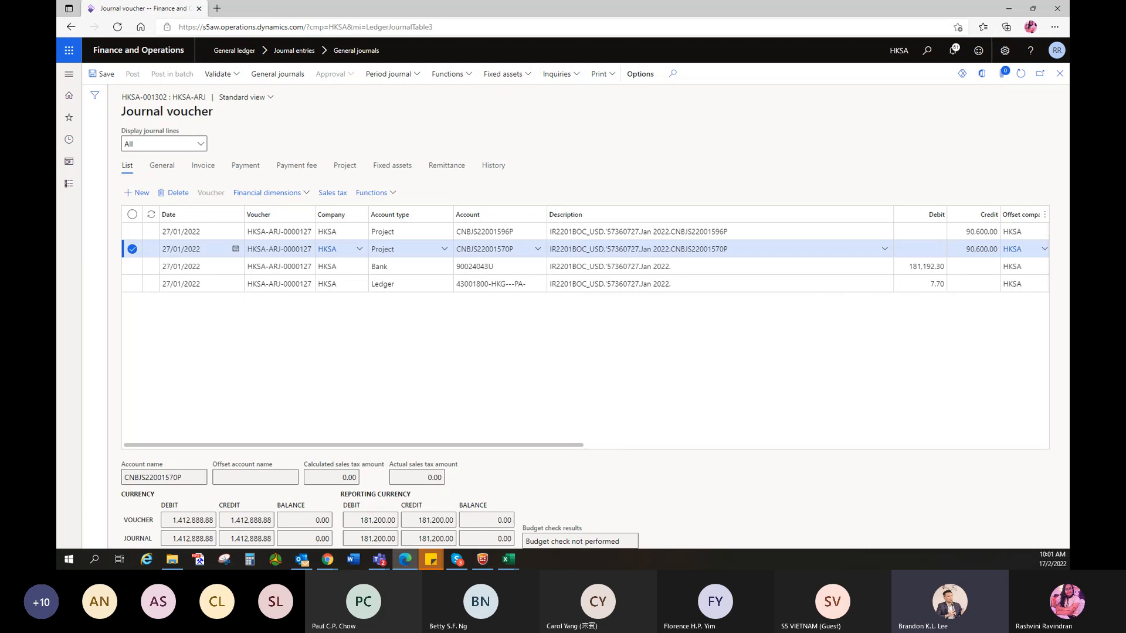
{"action": "key", "text": "alt+Tab"}
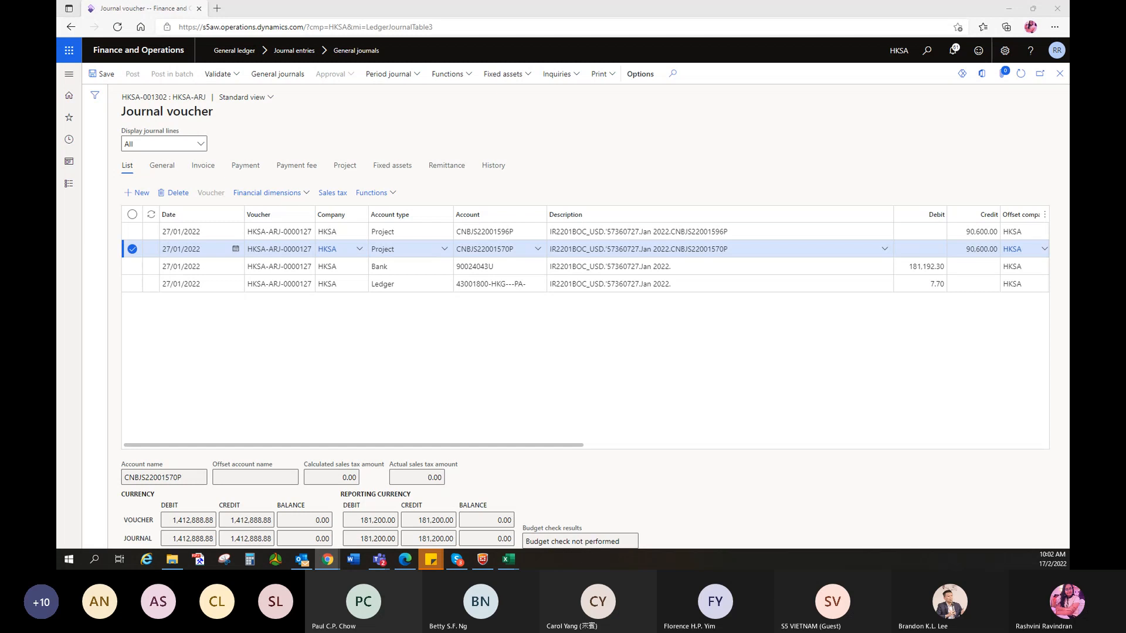
{"action": "key", "text": "alt+Tab"}
{"action": "left_click", "coordinate": [461, 296]}
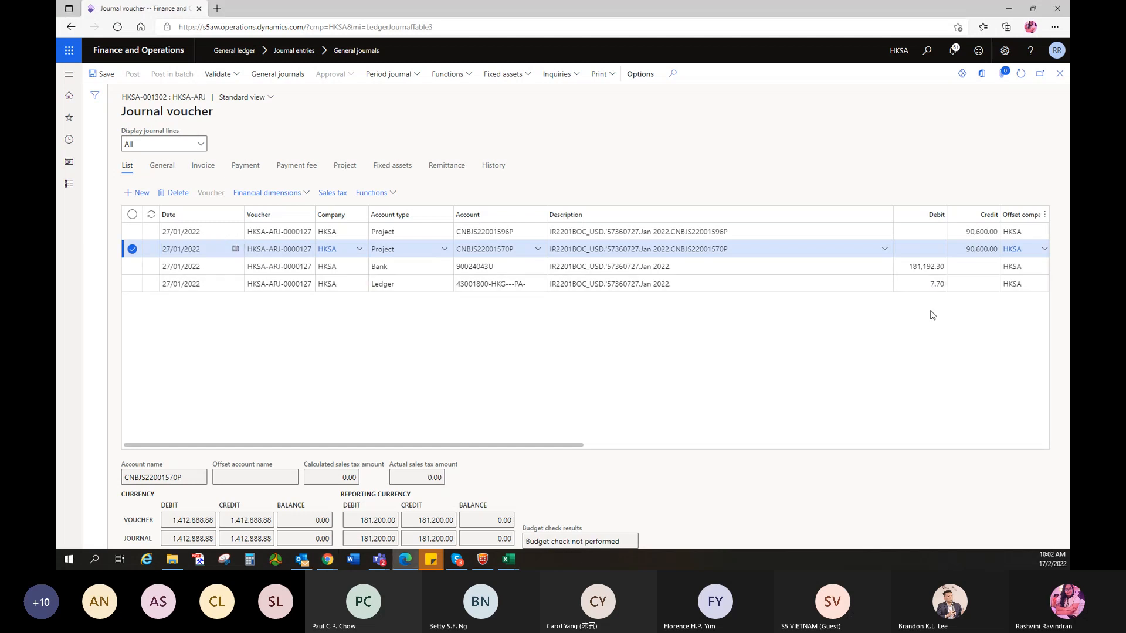
{"action": "left_click", "coordinate": [961, 284]}
{"action": "key", "text": "alt+n"}
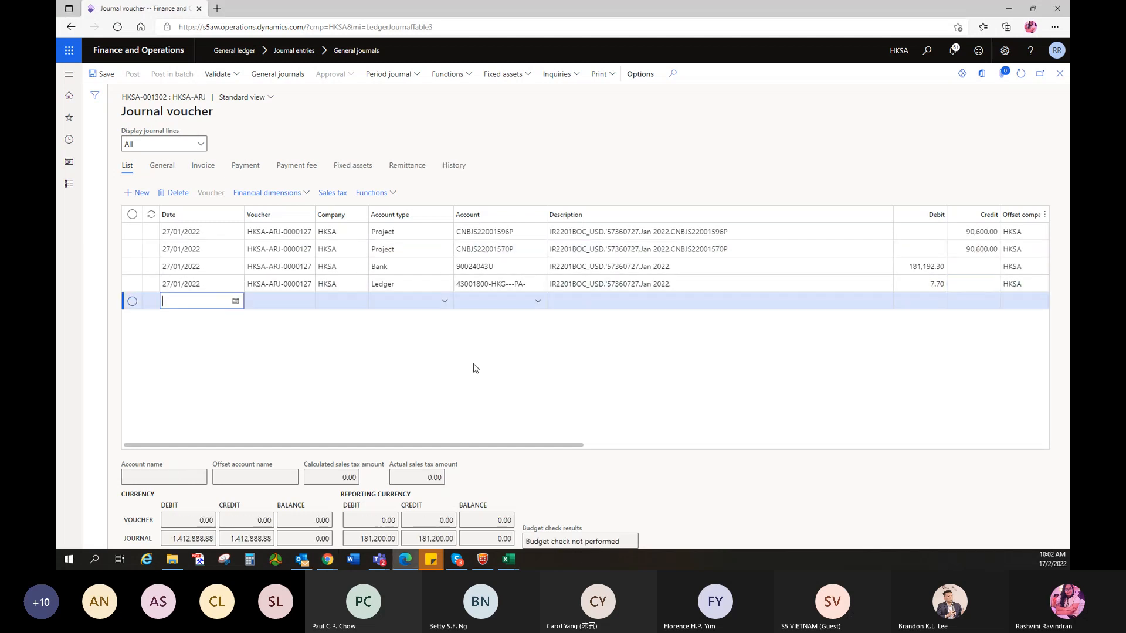
- Make the fifth line a Customer line for account BHPS
{"action": "left_click", "coordinate": [446, 303]}
{"action": "left_click", "coordinate": [390, 207]}
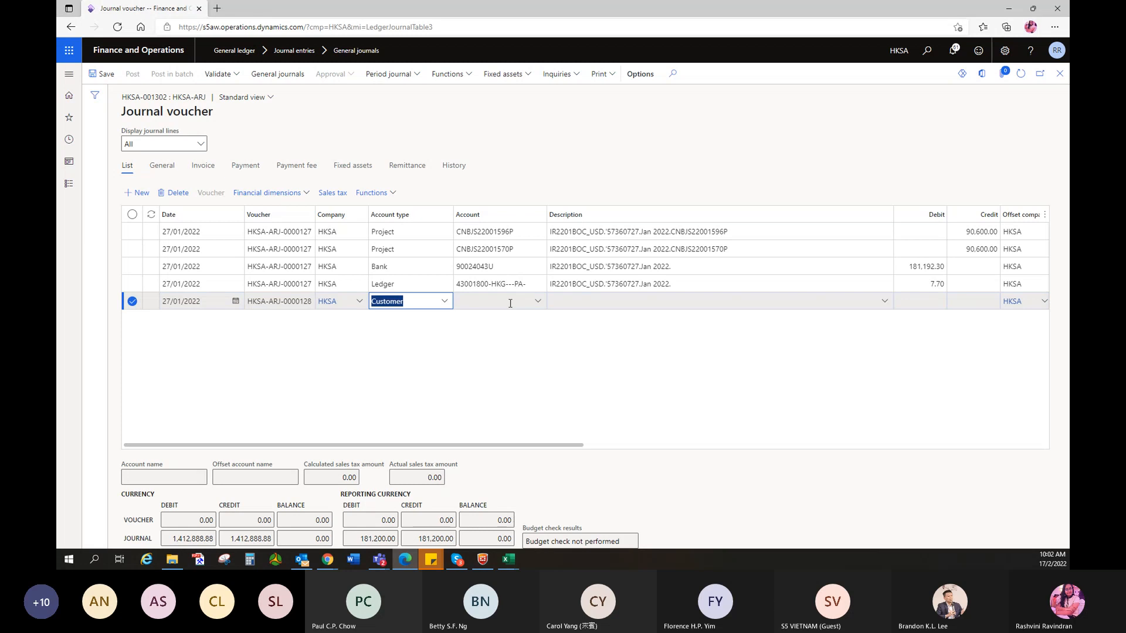
{"action": "left_click", "coordinate": [538, 303]}
{"action": "left_click", "coordinate": [524, 301]}
{"action": "type", "text": "bhp"}
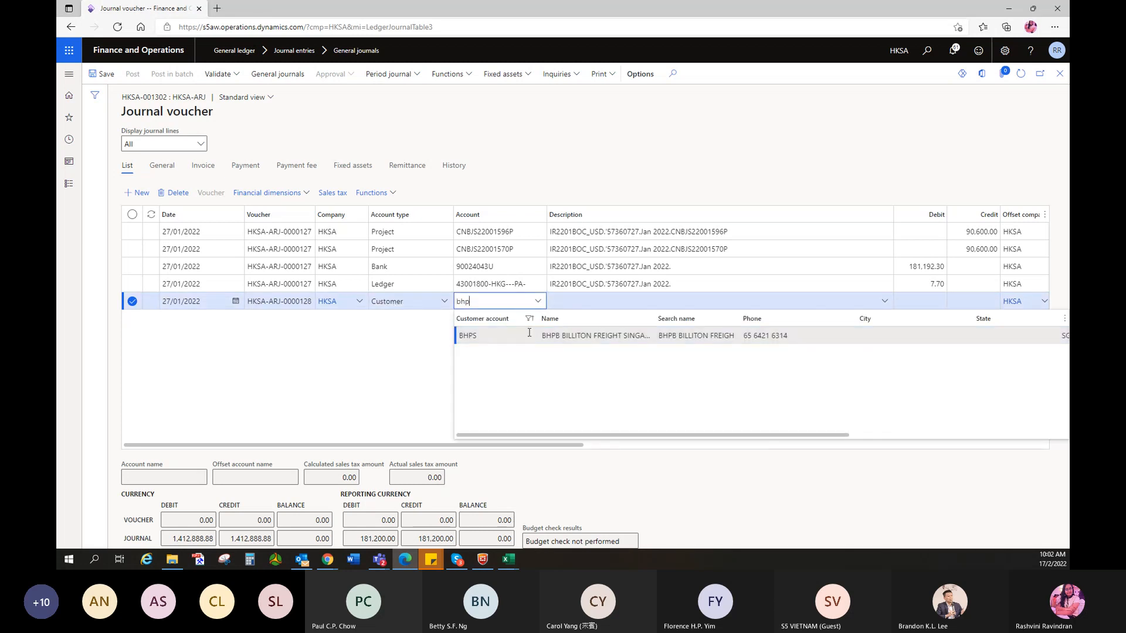
{"action": "type", "text": "s"}
{"action": "left_click", "coordinate": [553, 345]}
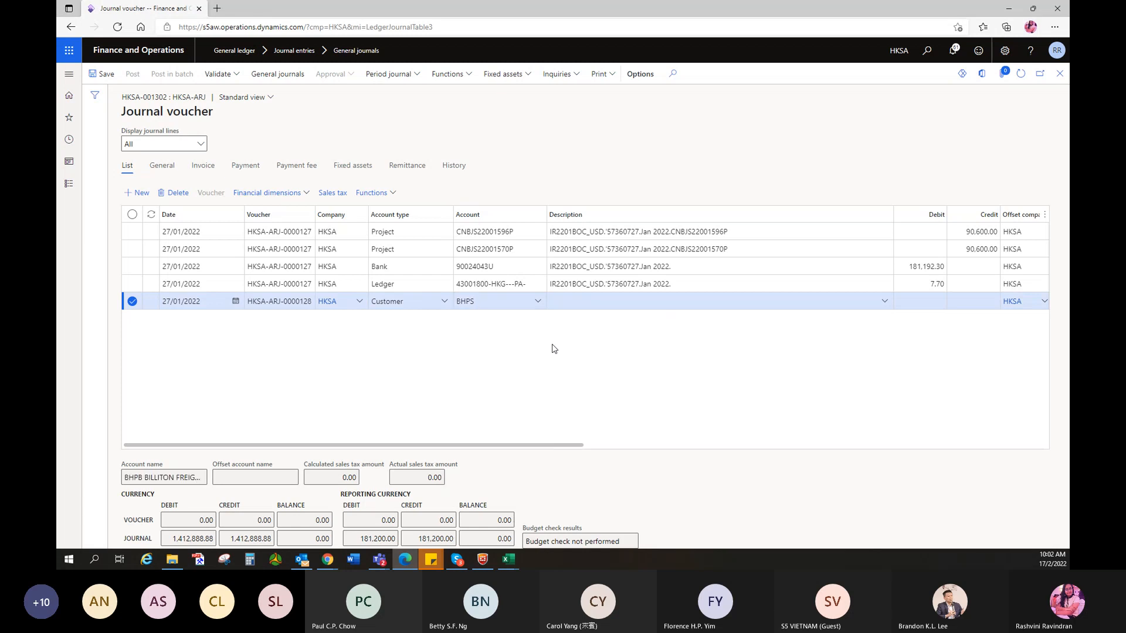
- Fill its description with IR2201DB_USD_.48RS202201264282.2022-Jan-27.CNBJS21022589P from the spreadsheet
{"action": "key", "text": "alt+Tab"}
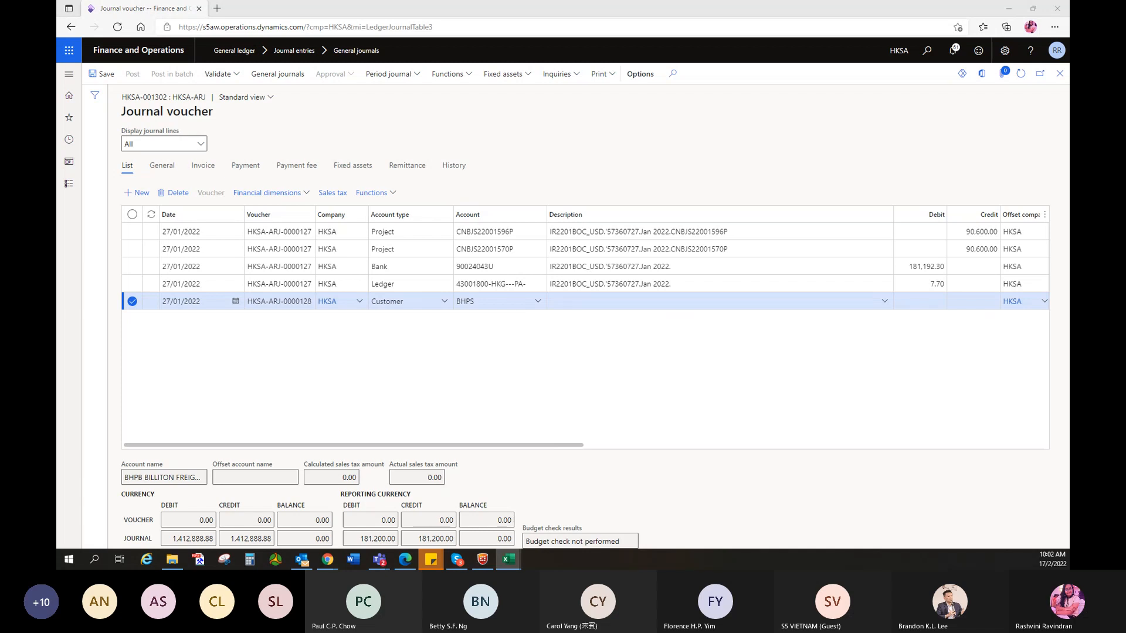
{"action": "left_click", "coordinate": [637, 303]}
{"action": "type", "text": "IR2201DB_USD_.48RS202201264282.2022-Jan-27"}
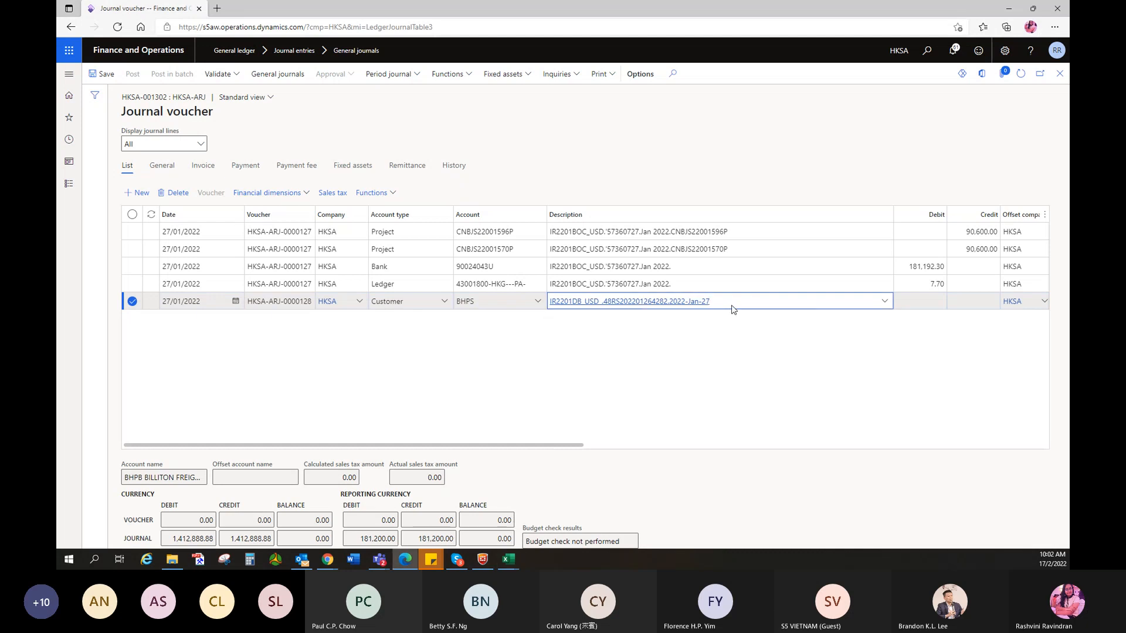
{"action": "type", "text": "."}
{"action": "key", "text": "alt+Tab"}
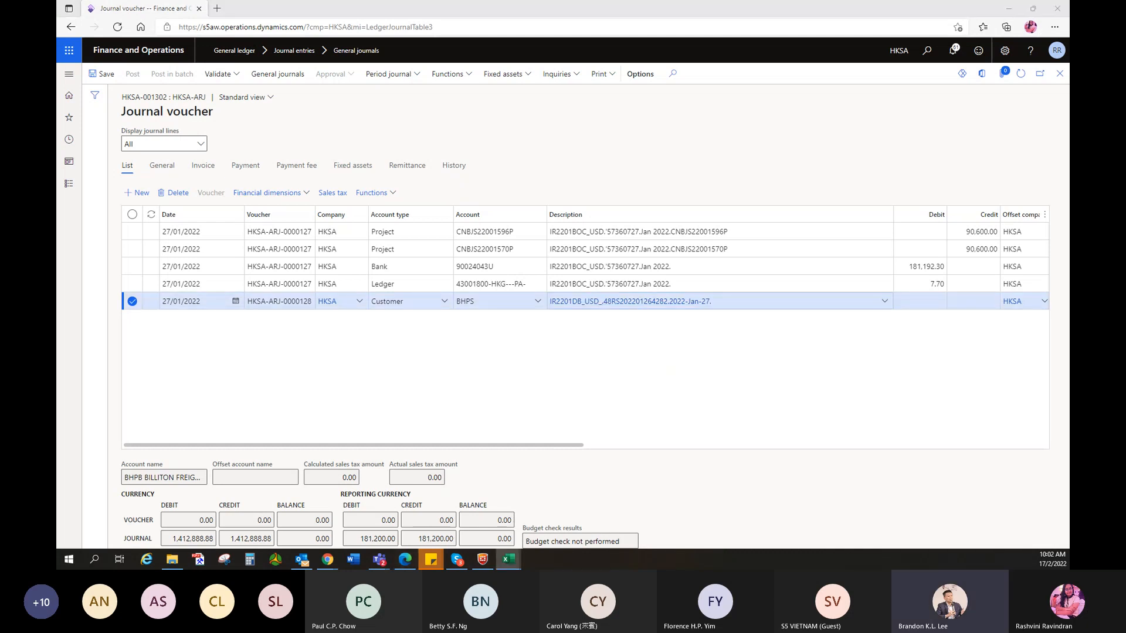
{"action": "left_click", "coordinate": [746, 307]}
{"action": "type", "text": "CNBJS21022589P"}
{"action": "left_click", "coordinate": [892, 354]}
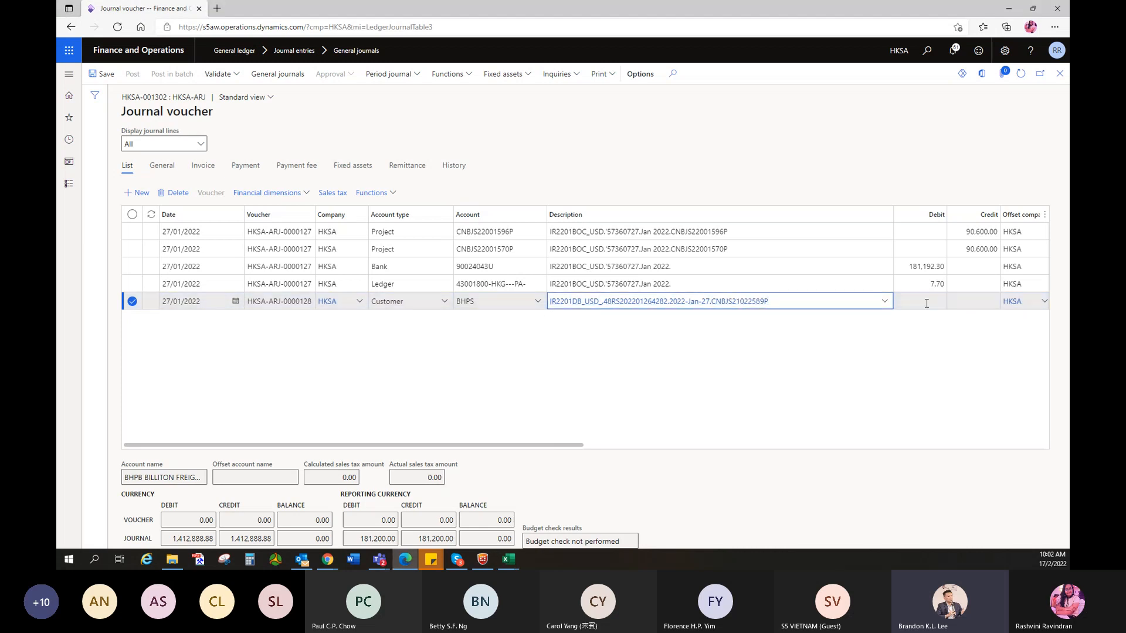
{"action": "left_click", "coordinate": [926, 302]}
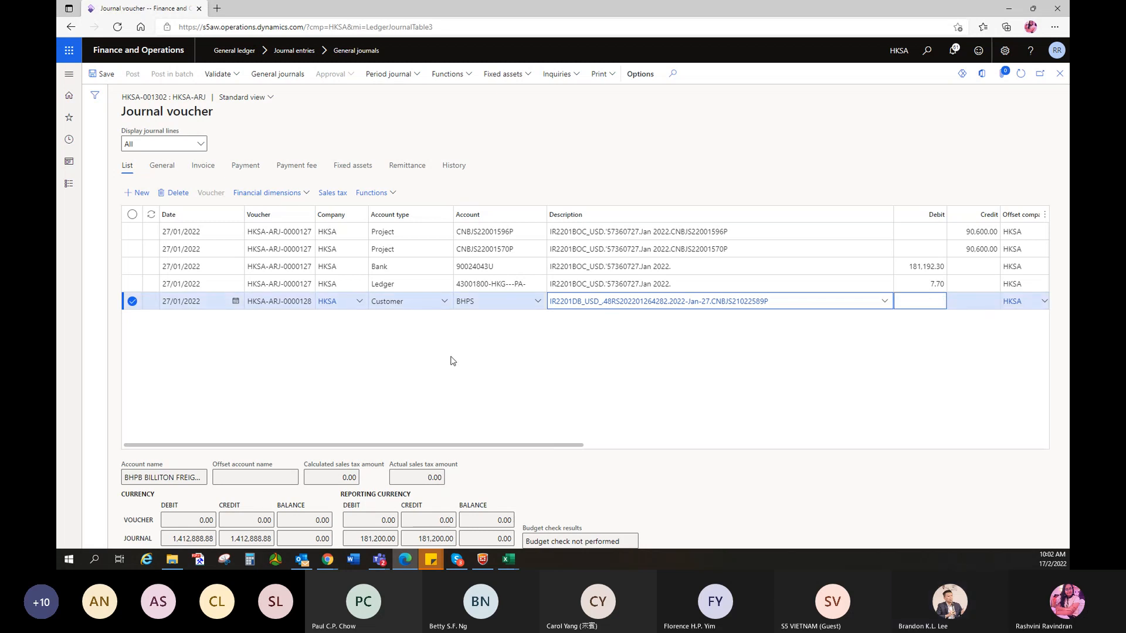
- Fill the BHPS line's Account dimensions: Project CNBJS21022589P, Branch HKG, Line_of_Business PA
{"action": "left_click", "coordinate": [282, 194]}
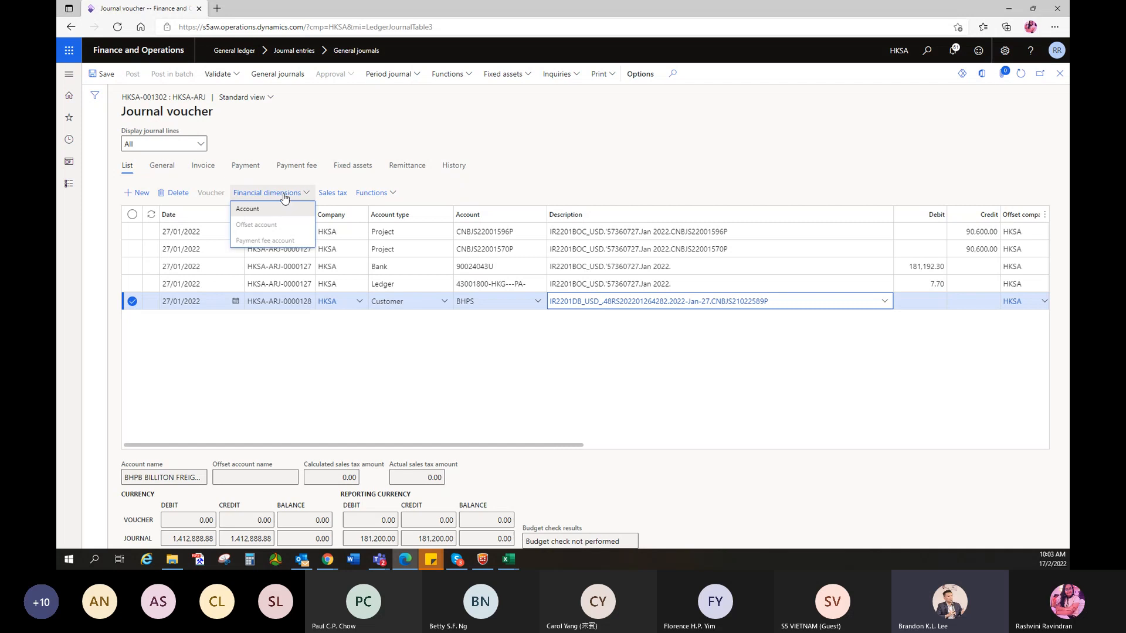
{"action": "left_click", "coordinate": [839, 261]}
{"action": "type", "text": "CNBJS21022589P"}
{"action": "left_click", "coordinate": [754, 117]}
{"action": "type", "text": "Hkg"}
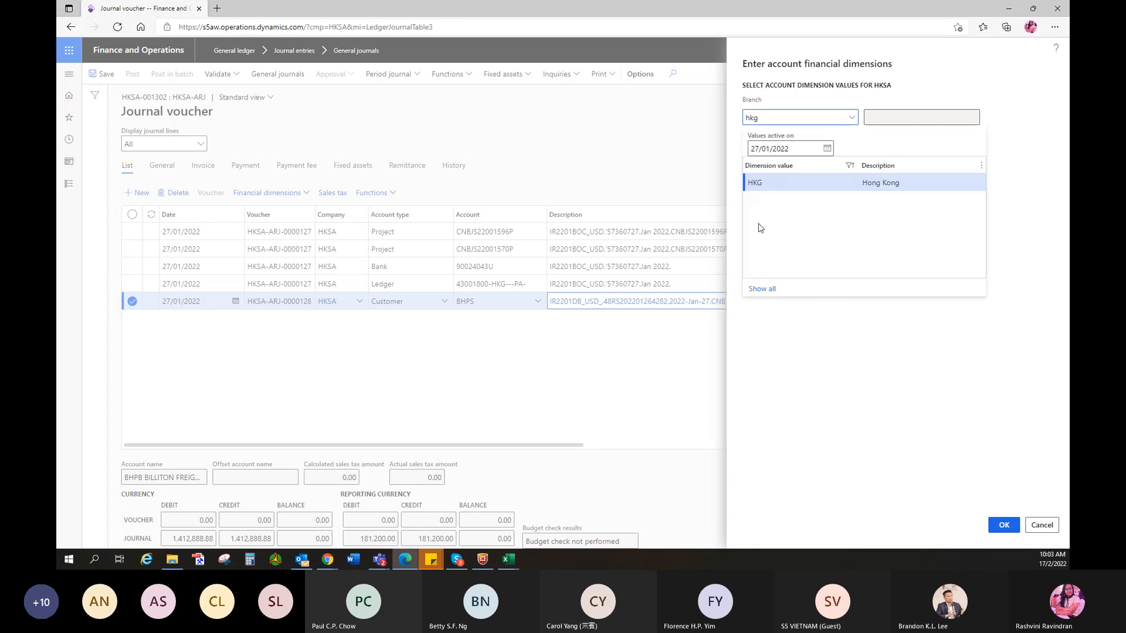
{"action": "left_click", "coordinate": [764, 187]}
{"action": "left_click", "coordinate": [760, 226]}
{"action": "type", "text": "pa"}
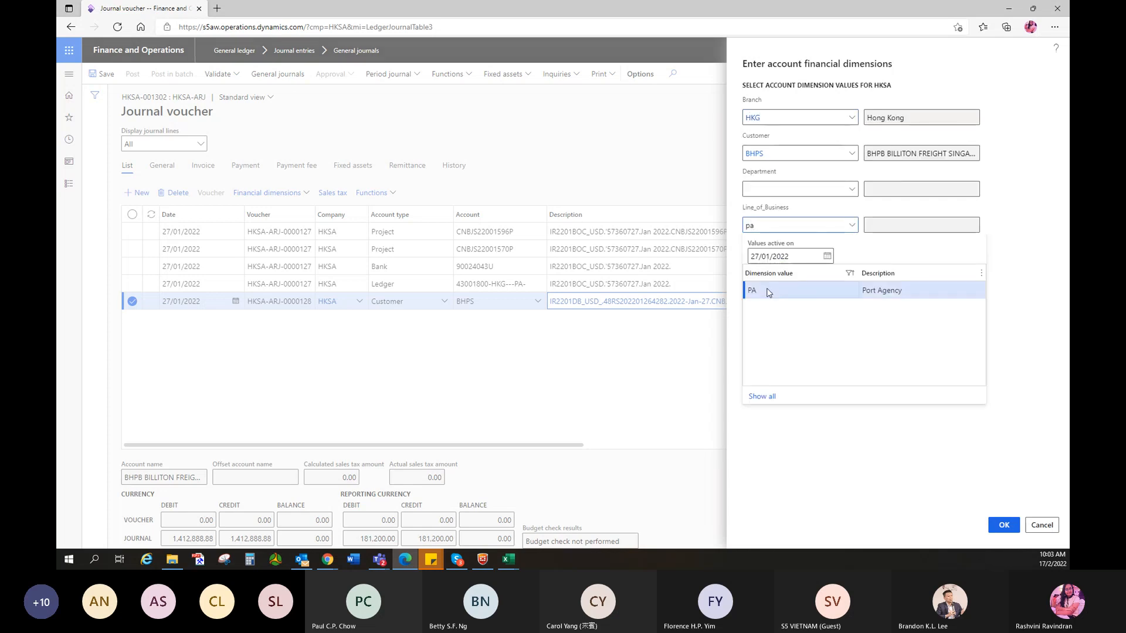
{"action": "left_click", "coordinate": [756, 290]}
{"action": "left_click", "coordinate": [1003, 525]}
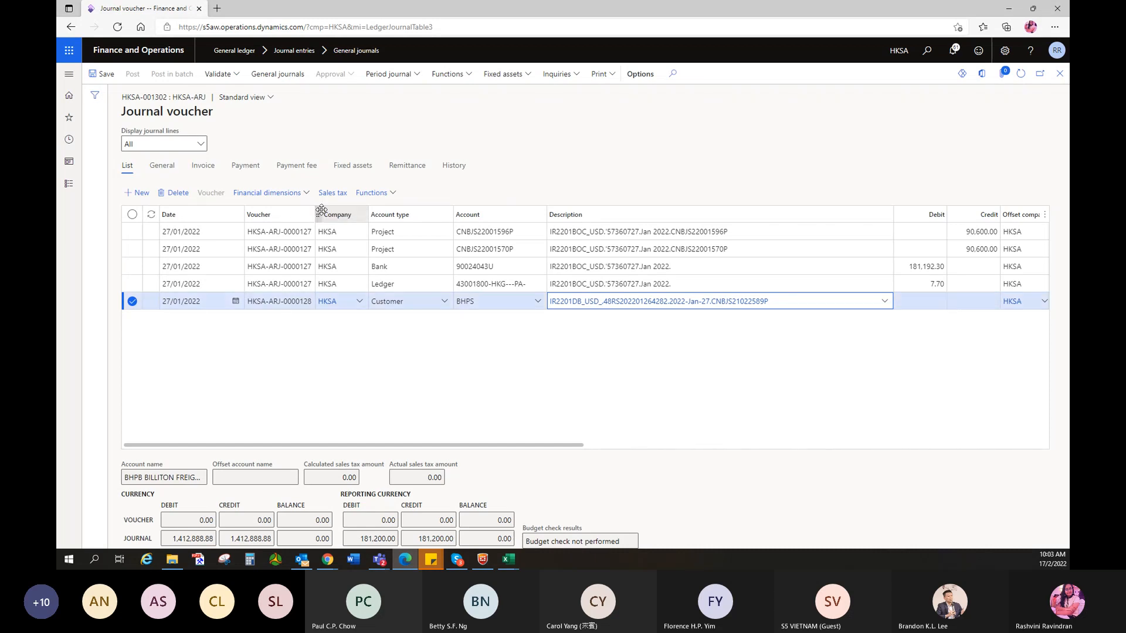
{"action": "left_click", "coordinate": [379, 194]}
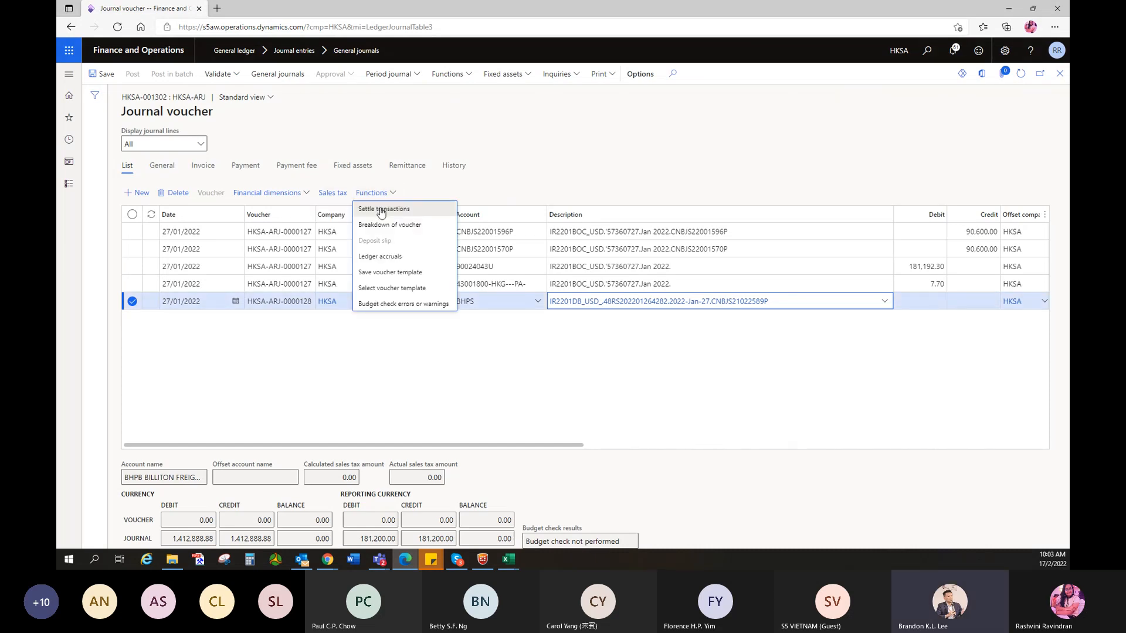
{"action": "left_click", "coordinate": [382, 211]}
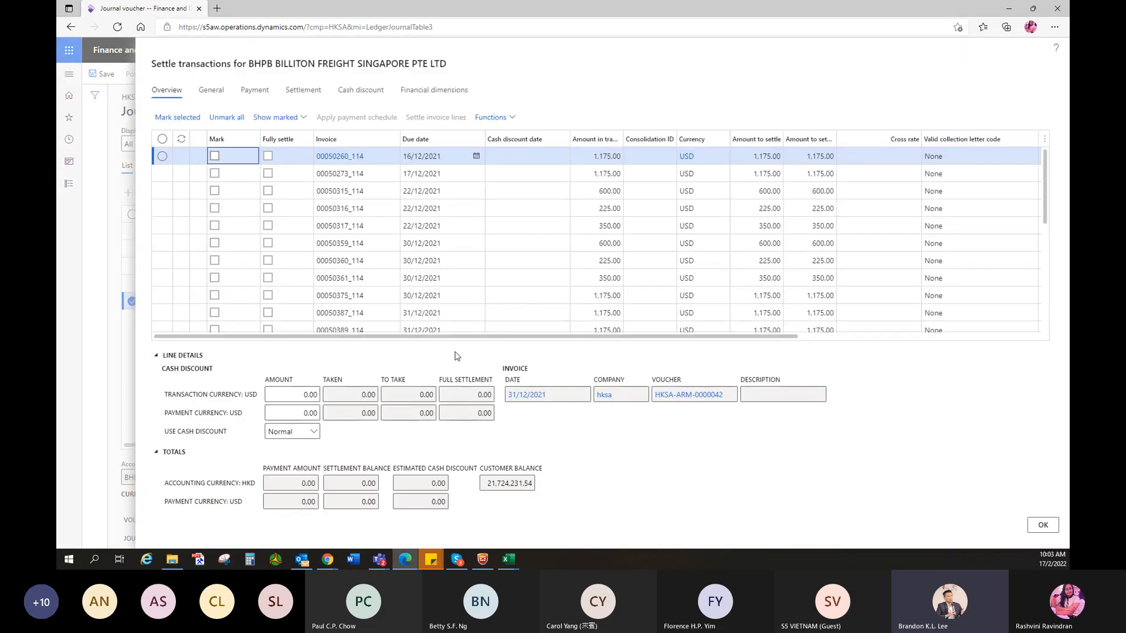
{"action": "scroll", "coordinate": [351, 272], "scroll_direction": "down", "scroll_amount": 3}
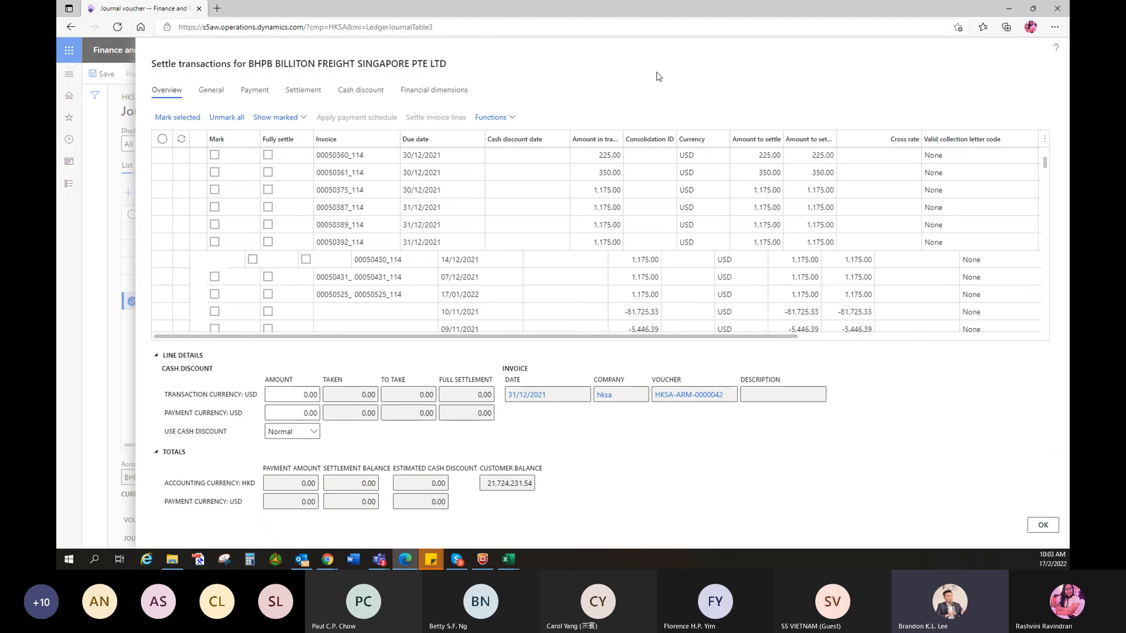
{"action": "scroll", "coordinate": [367, 211], "scroll_direction": "down", "scroll_amount": 5}
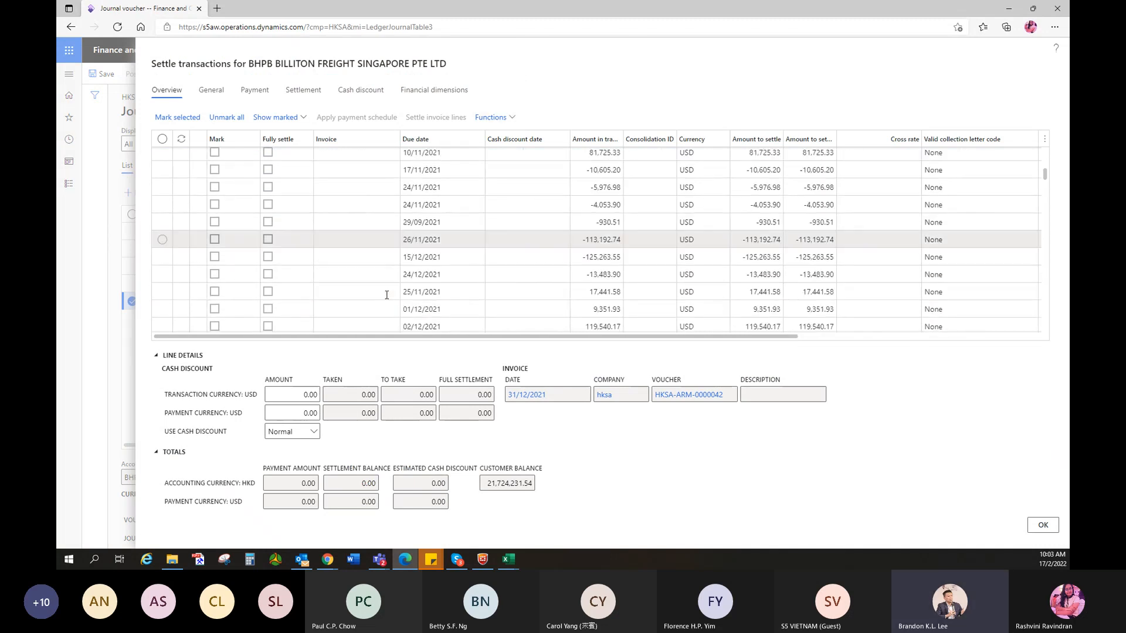
{"action": "left_click", "coordinate": [369, 139]}
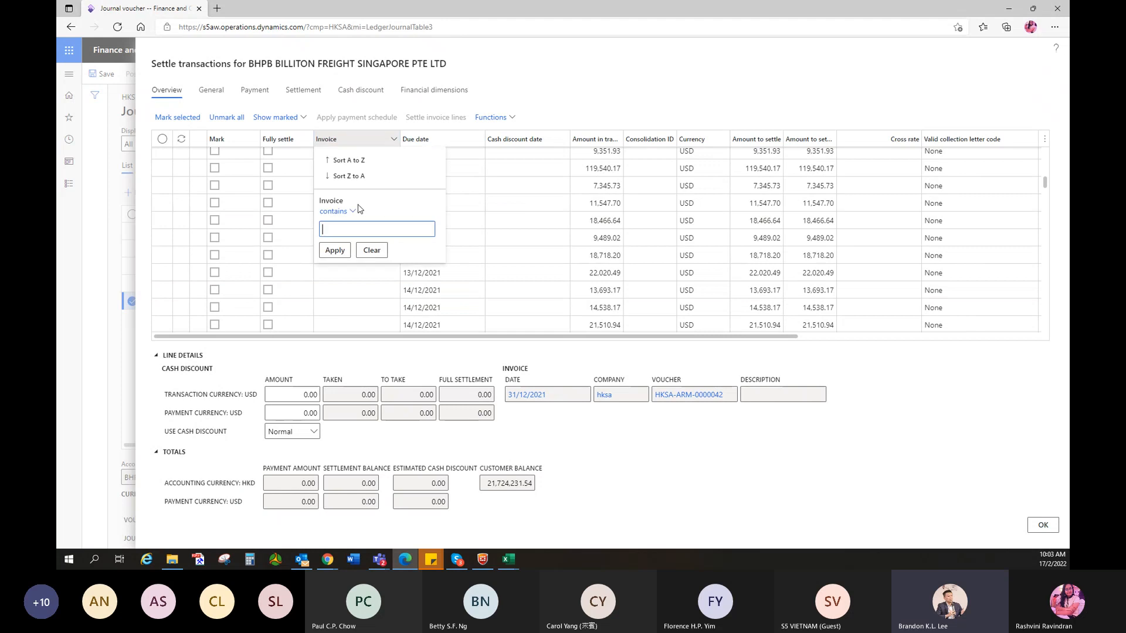
{"action": "type", "text": "CNBJS21022589P"}
{"action": "left_click", "coordinate": [335, 250]}
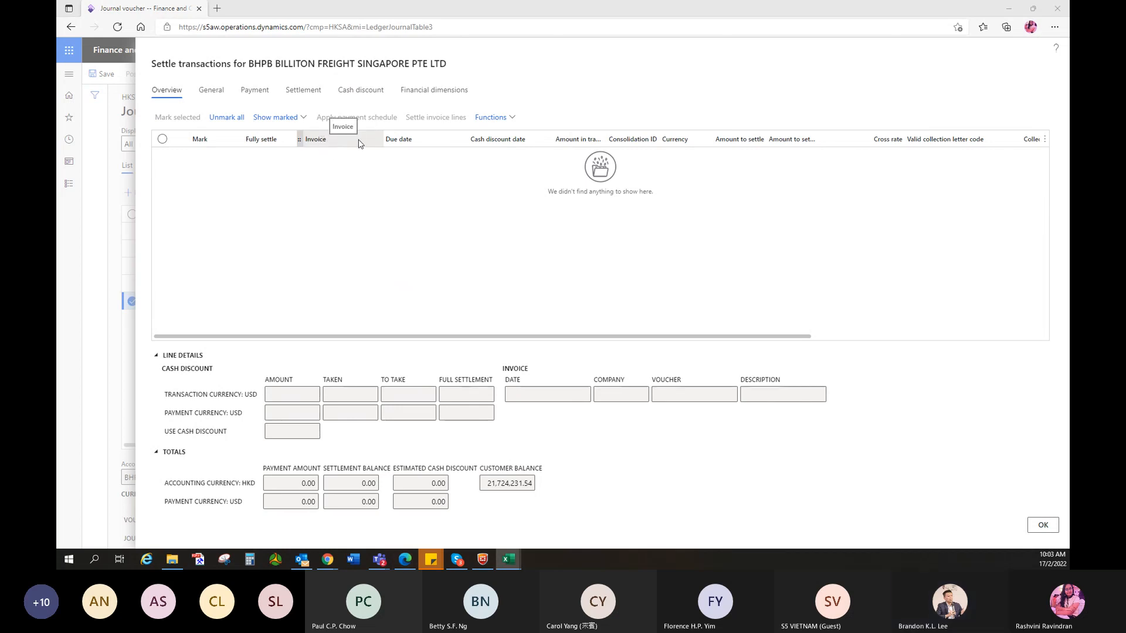
{"action": "left_click", "coordinate": [454, 208]}
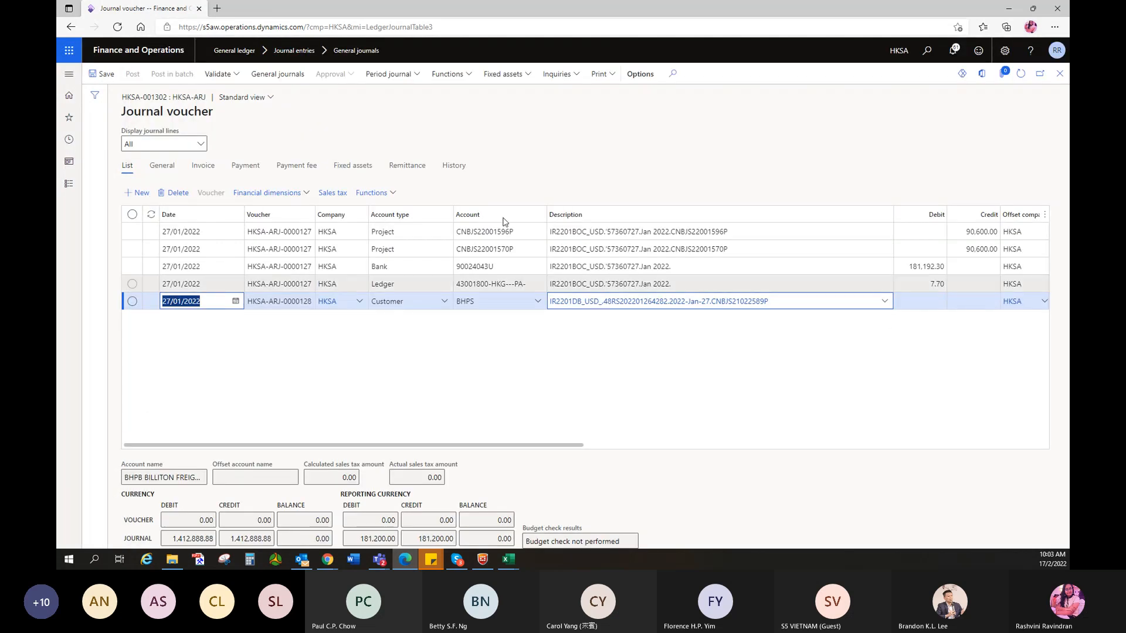
- Open Settle transactions for the BHPS line and review the spreadsheet of invoices
{"action": "left_click", "coordinate": [374, 193]}
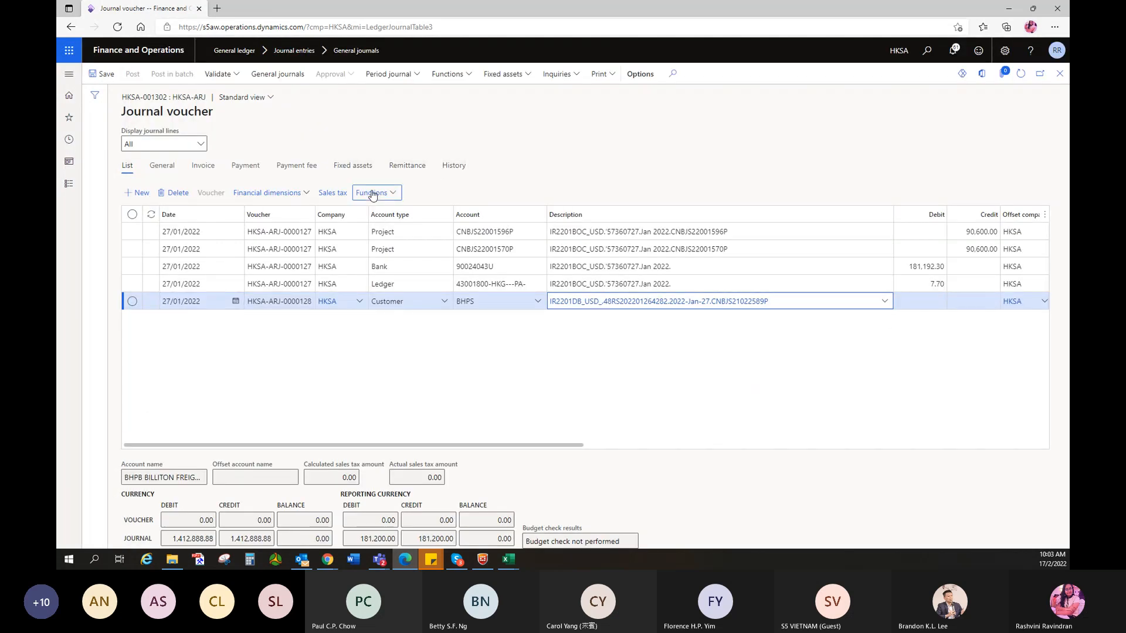
{"action": "left_click", "coordinate": [378, 210]}
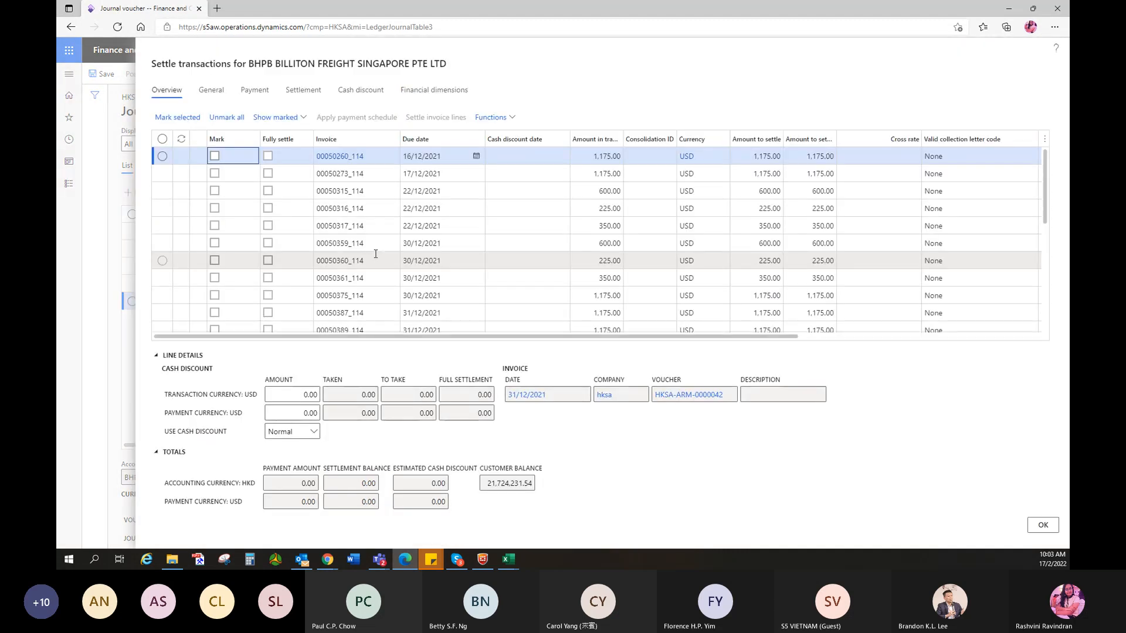
{"action": "key", "text": "alt+Tab"}
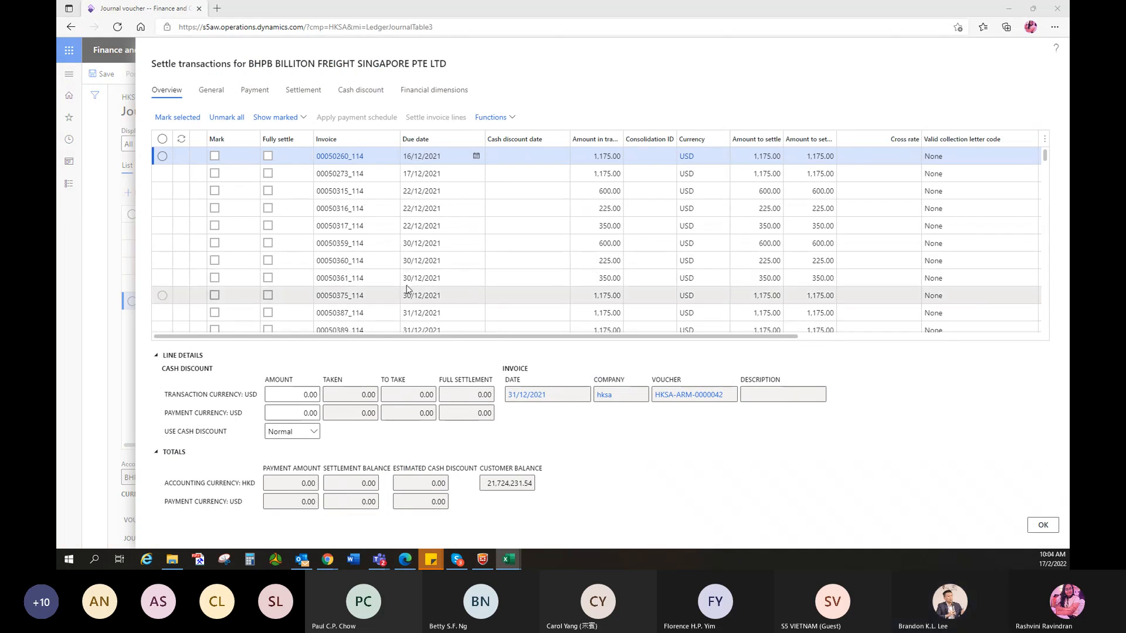
{"action": "scroll", "coordinate": [406, 285], "scroll_direction": "down", "scroll_amount": 3}
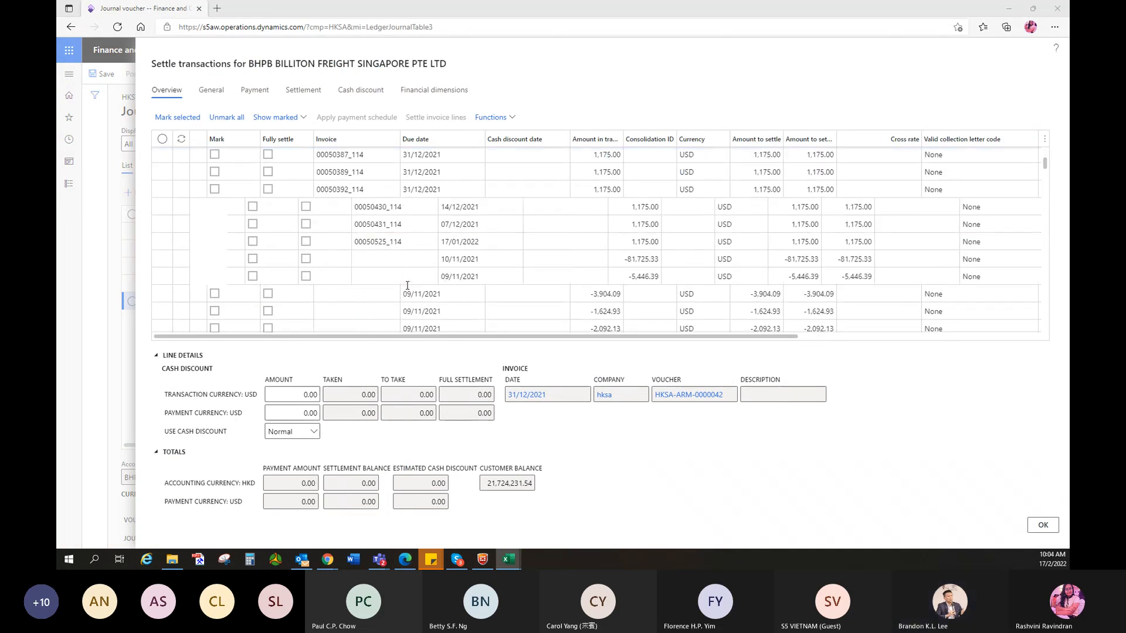
{"action": "scroll", "coordinate": [535, 274], "scroll_direction": "down", "scroll_amount": 10}
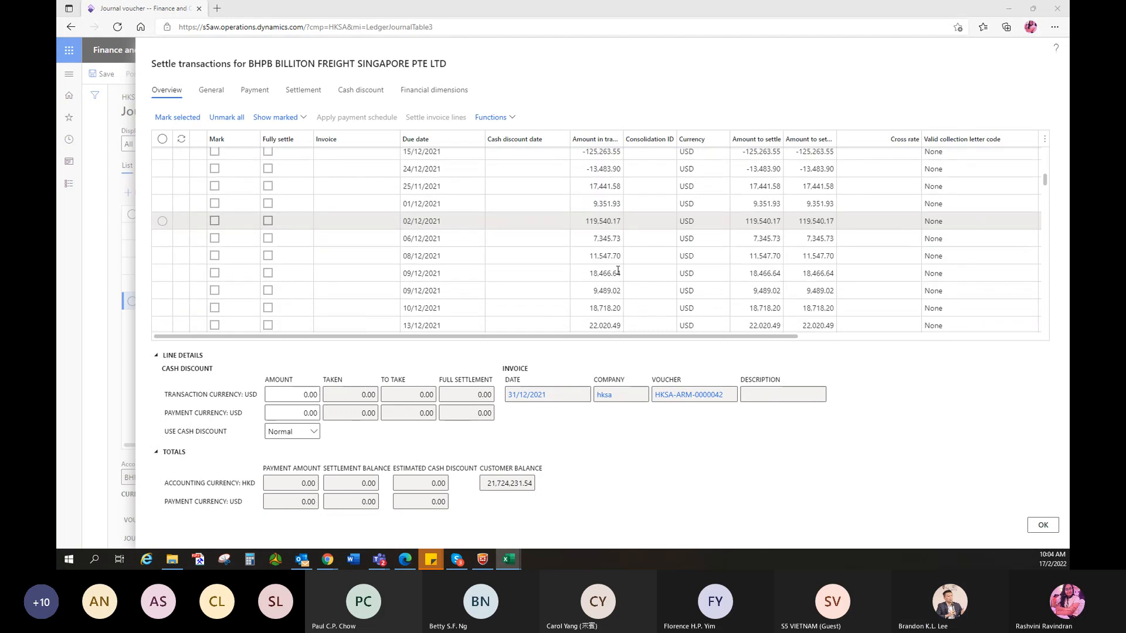
{"action": "scroll", "coordinate": [534, 273], "scroll_direction": "down", "scroll_amount": 3}
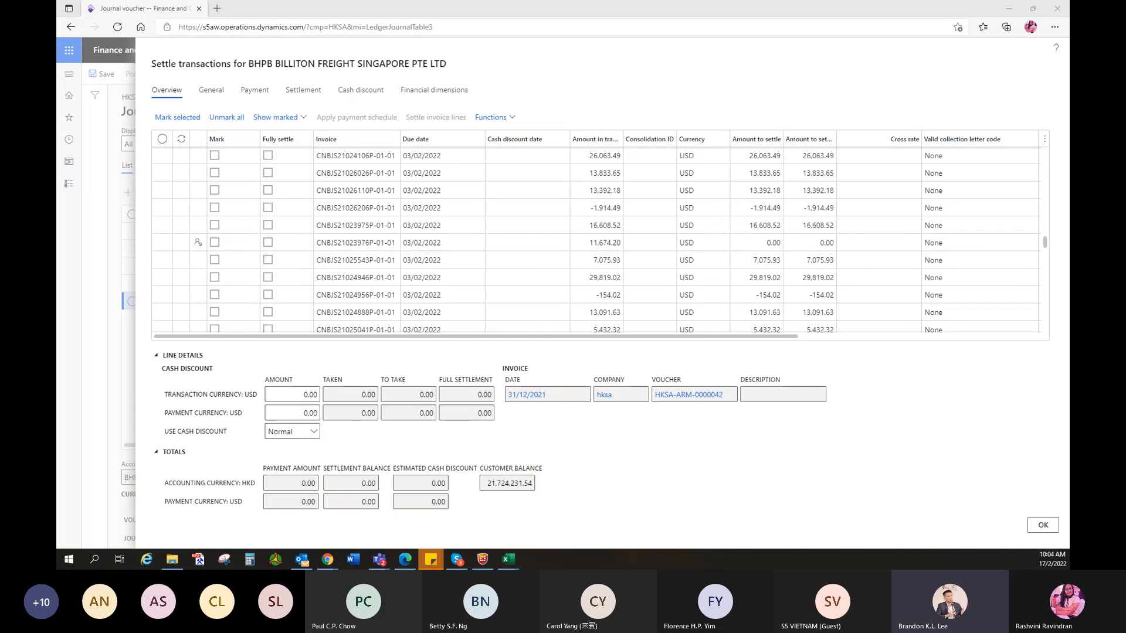
{"action": "scroll", "coordinate": [325, 262], "scroll_direction": "up", "scroll_amount": 2}
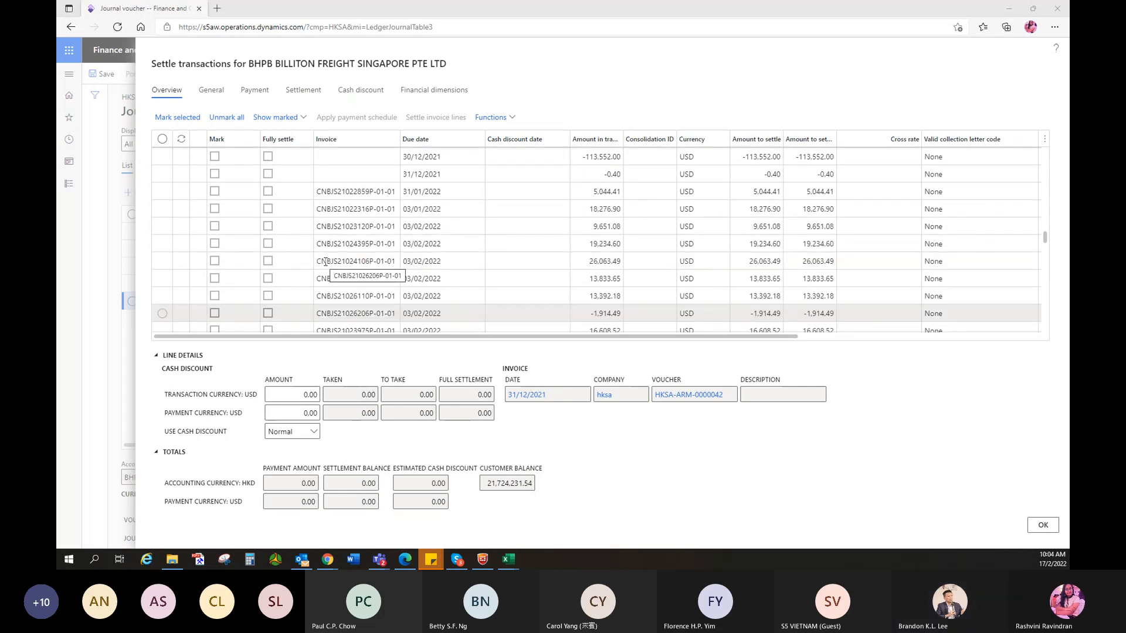
{"action": "scroll", "coordinate": [325, 261], "scroll_direction": "up", "scroll_amount": 3}
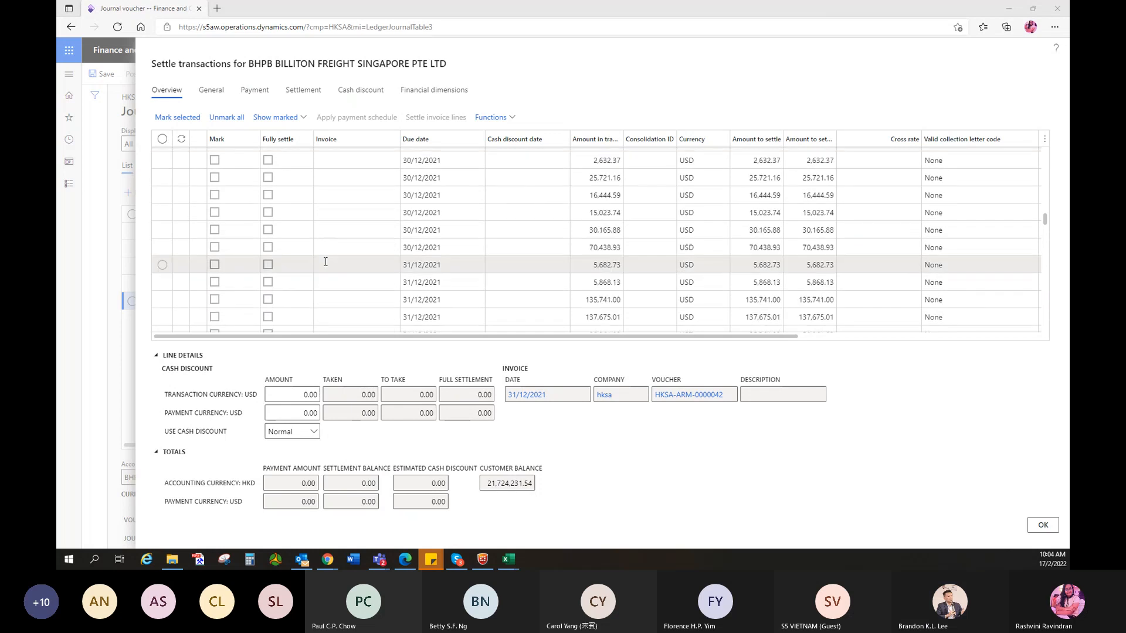
{"action": "scroll", "coordinate": [326, 262], "scroll_direction": "up", "scroll_amount": 3}
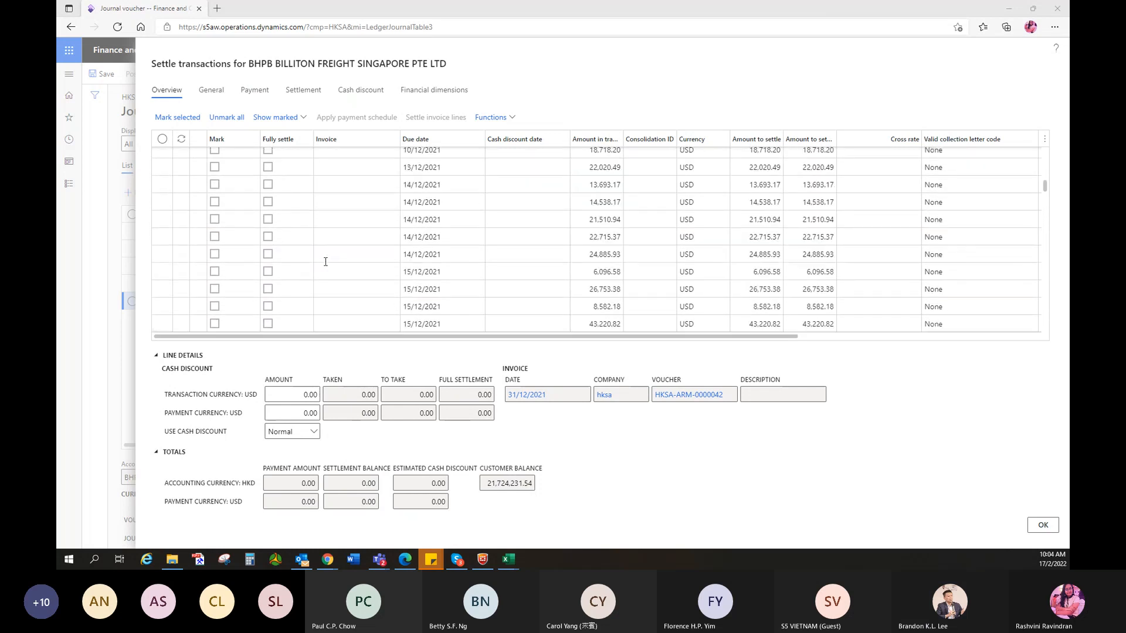
{"action": "scroll", "coordinate": [325, 262], "scroll_direction": "up", "scroll_amount": 5}
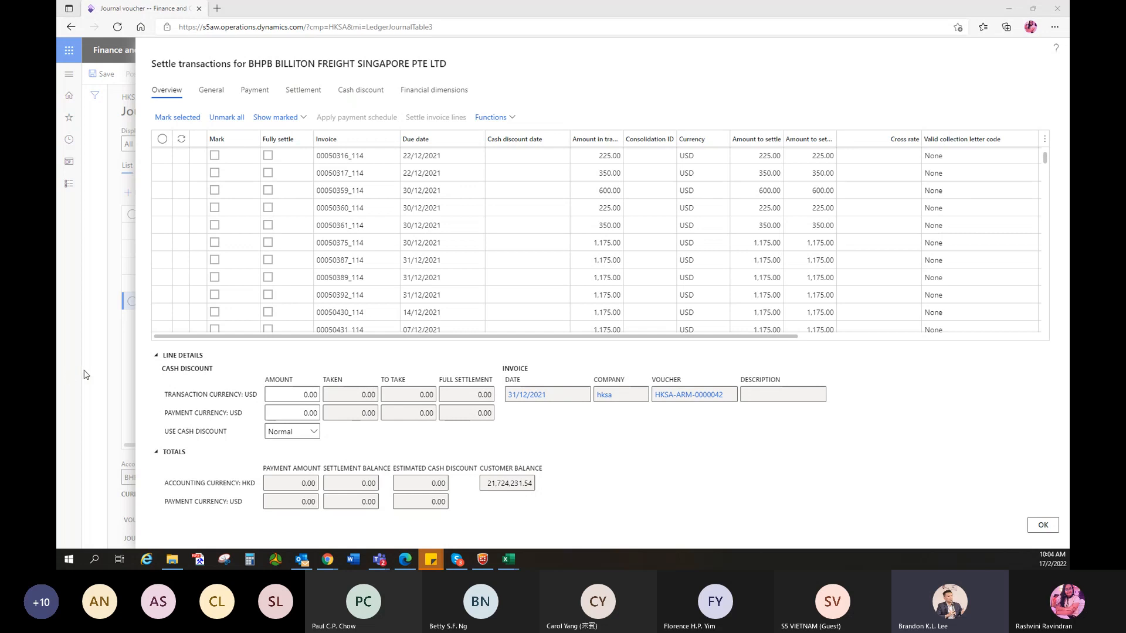
{"action": "scroll", "coordinate": [374, 308], "scroll_direction": "down", "scroll_amount": 5}
- Try fully settling invoice CNBJS21025630P and close Settle transactions with OK
{"action": "scroll", "coordinate": [374, 308], "scroll_direction": "down", "scroll_amount": 10}
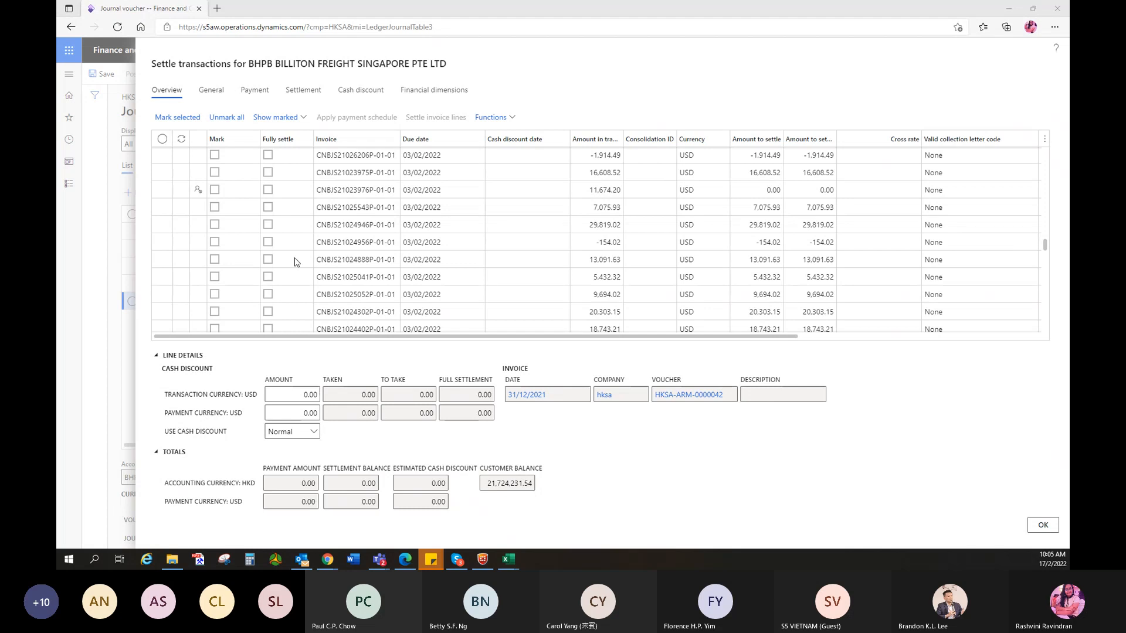
{"action": "scroll", "coordinate": [303, 280], "scroll_direction": "down", "scroll_amount": 3}
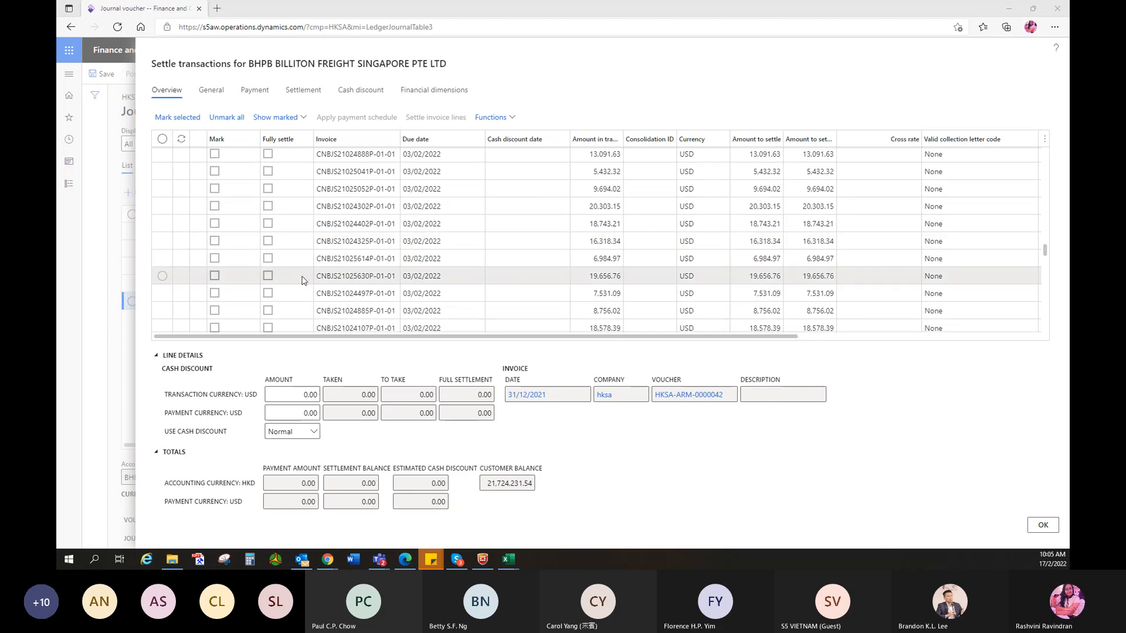
{"action": "left_click", "coordinate": [268, 275]}
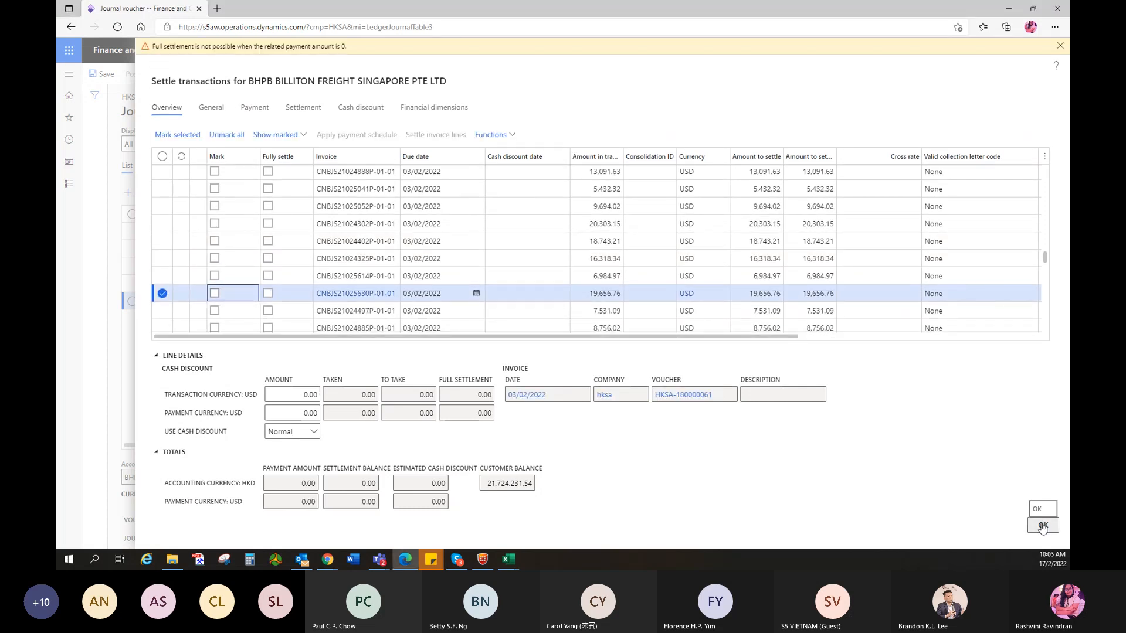
{"action": "left_click_drag", "start_coordinate": [317, 297], "coordinate": [374, 299]}
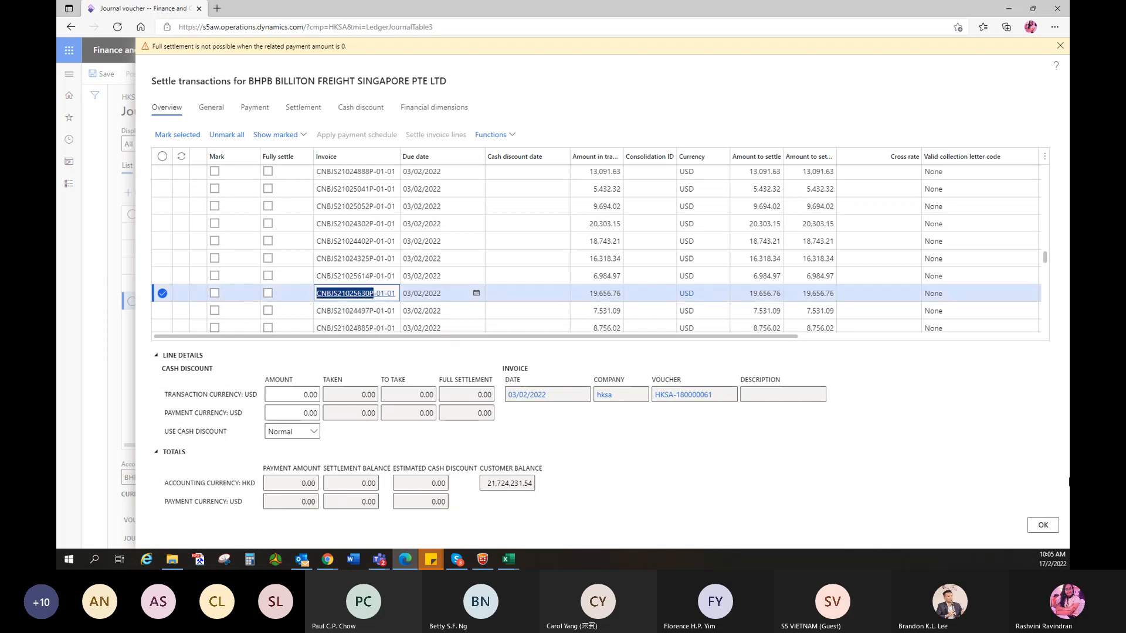
{"action": "left_click", "coordinate": [1033, 524]}
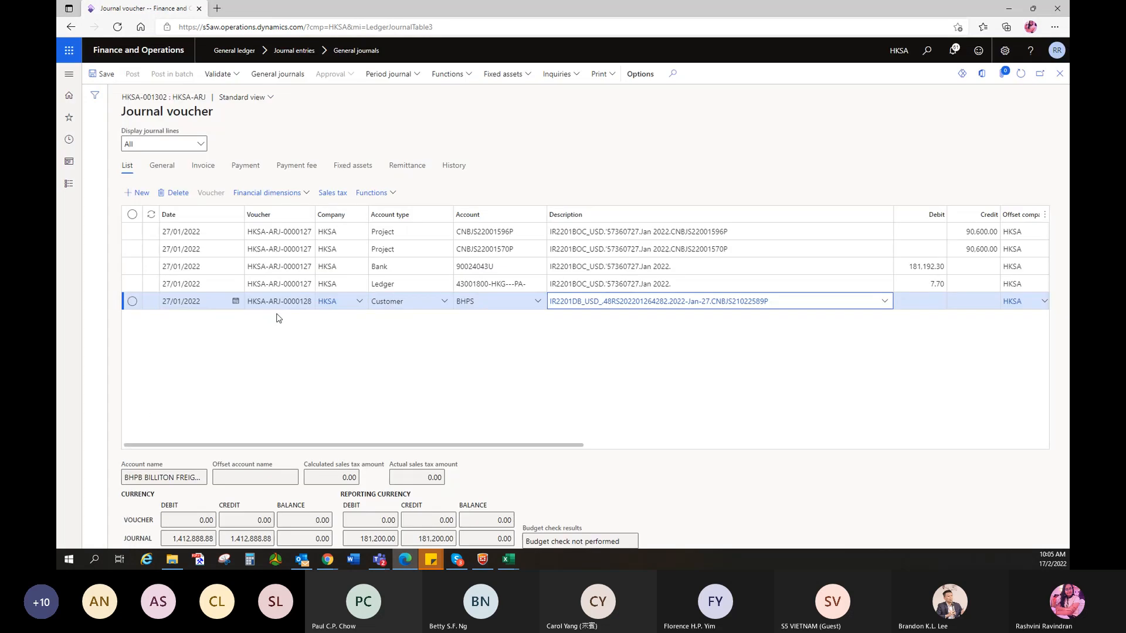
- Mark invoice CNBJS21025543P (7,075.93) for settlement and put that number in the description
{"action": "left_click", "coordinate": [387, 196]}
{"action": "left_click", "coordinate": [495, 317]}
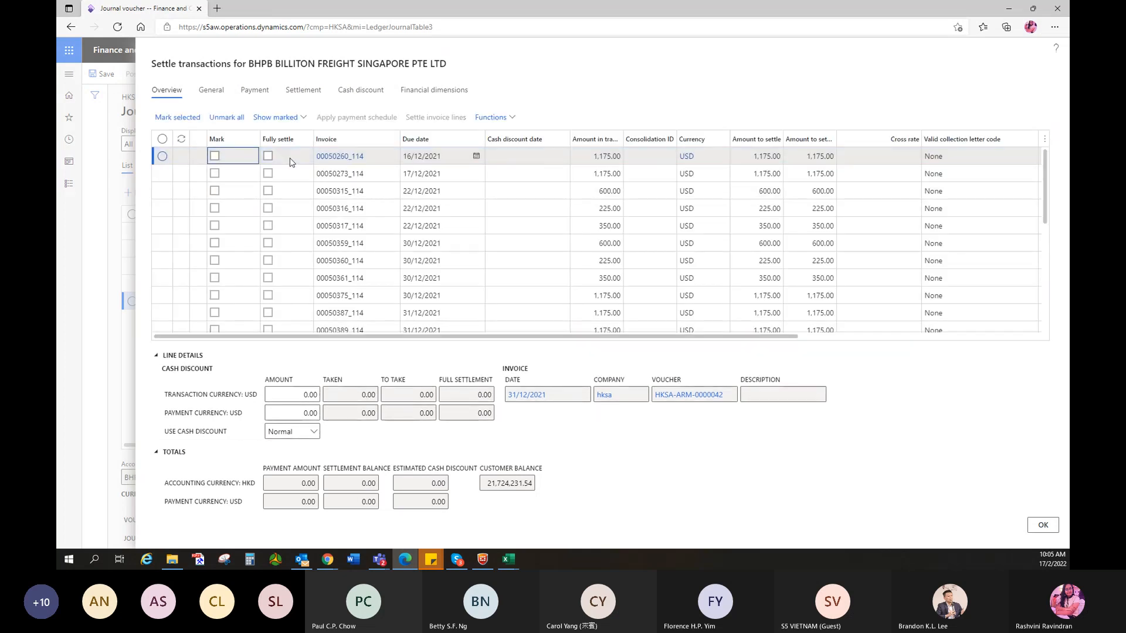
{"action": "scroll", "coordinate": [387, 267], "scroll_direction": "down", "scroll_amount": 5}
{"action": "scroll", "coordinate": [387, 267], "scroll_direction": "down", "scroll_amount": 8}
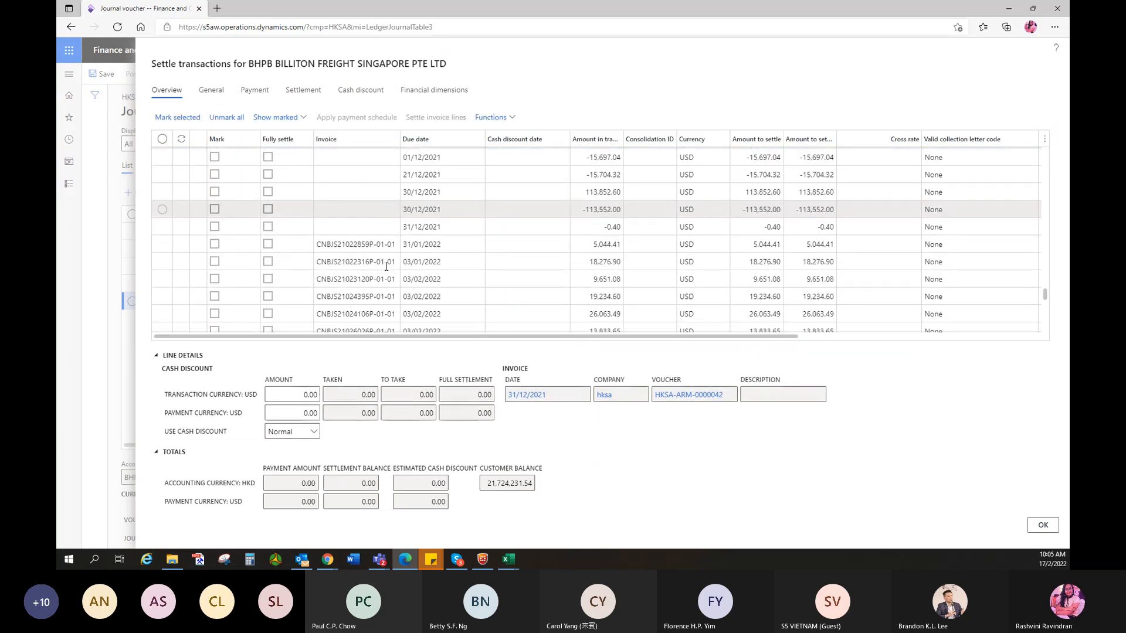
{"action": "scroll", "coordinate": [386, 267], "scroll_direction": "down", "scroll_amount": 3}
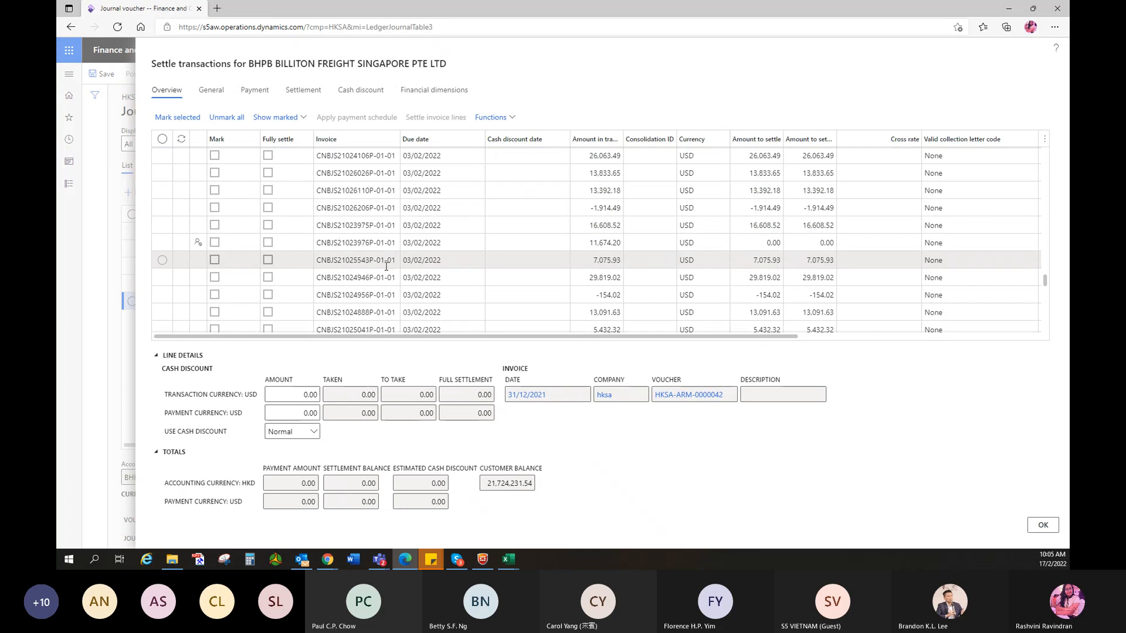
{"action": "left_click", "coordinate": [215, 260]}
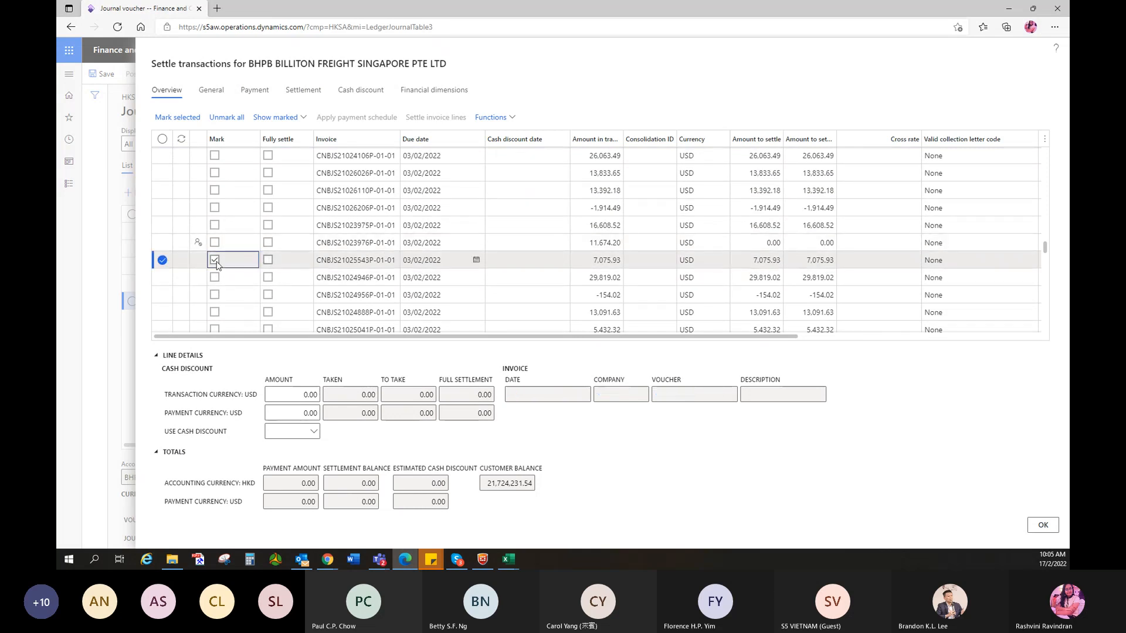
{"action": "left_click_drag", "start_coordinate": [317, 265], "coordinate": [373, 271]}
{"action": "key", "text": "ctrl+c"}
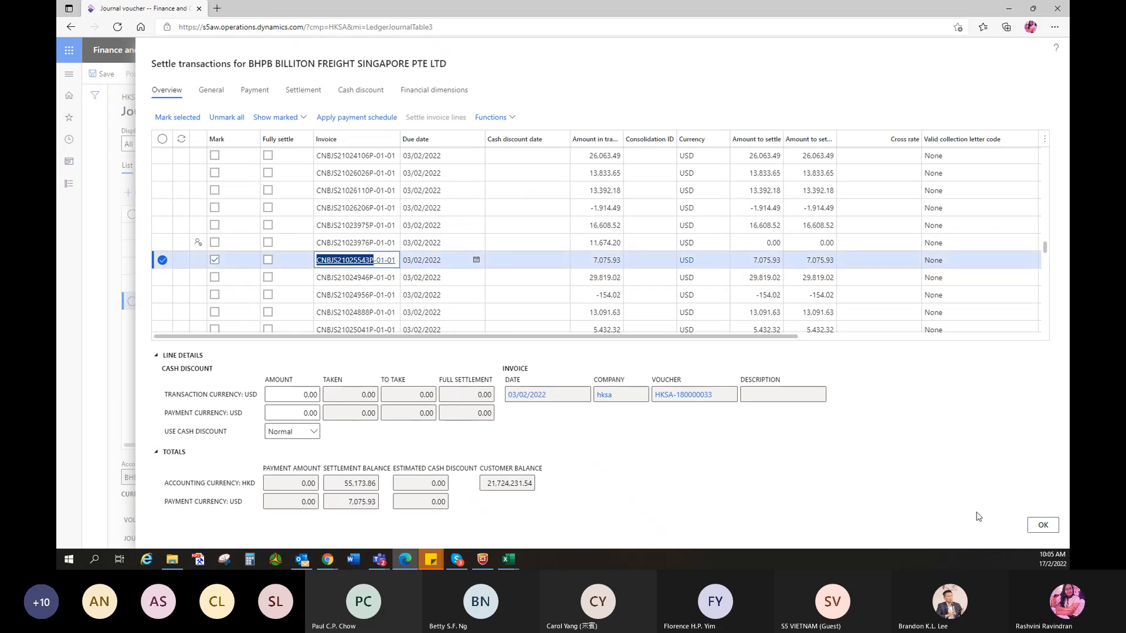
{"action": "left_click", "coordinate": [1038, 525]}
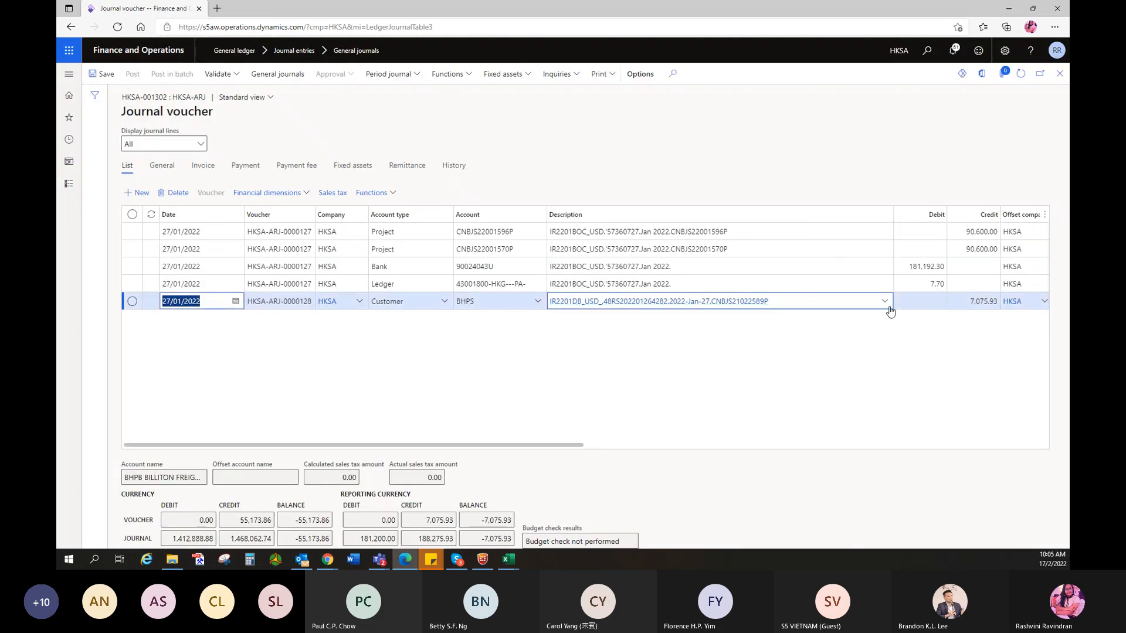
{"action": "left_click_drag", "start_coordinate": [769, 301], "coordinate": [723, 309]}
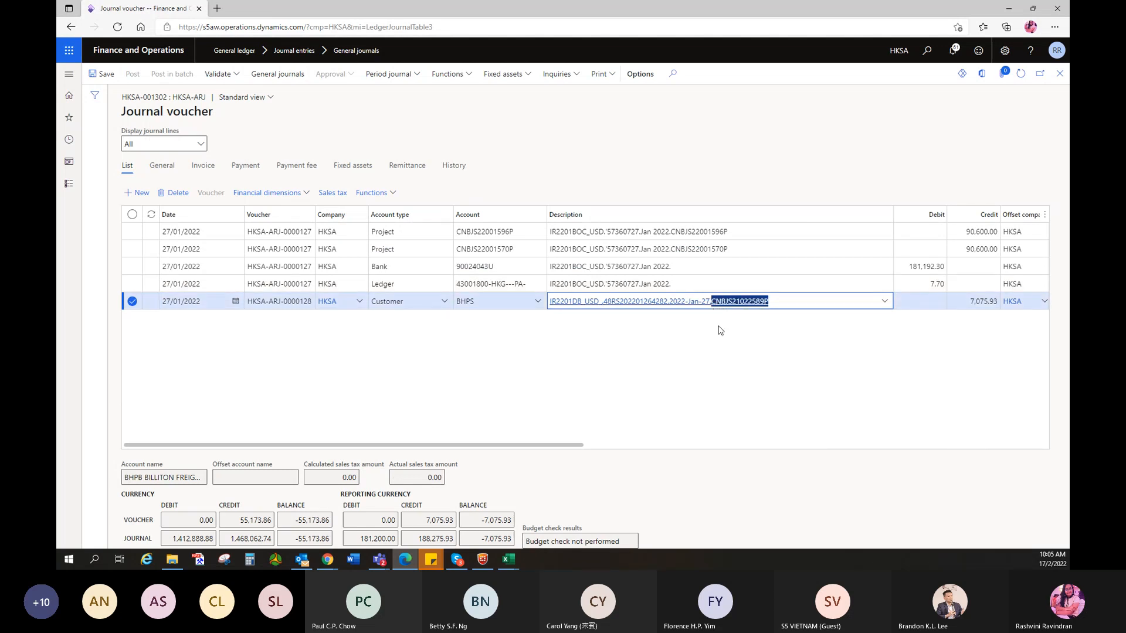
{"action": "key", "text": "ctrl+v"}
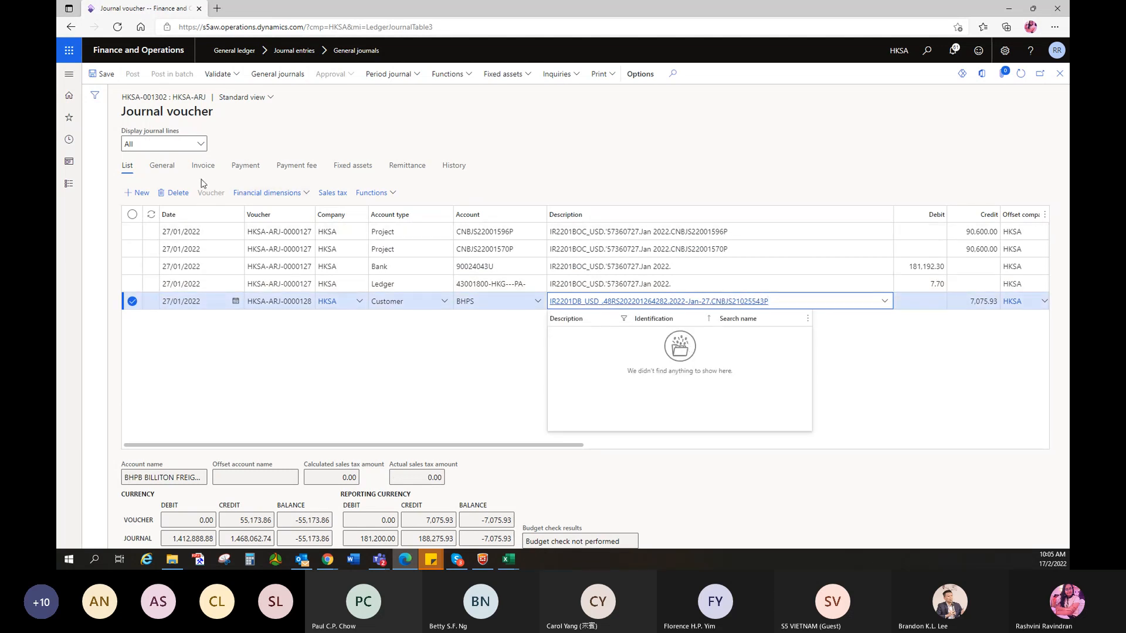
- Change the BHPS line's Project dimension to CNBJS21025543P and add a sixth line
{"action": "left_click", "coordinate": [342, 355]}
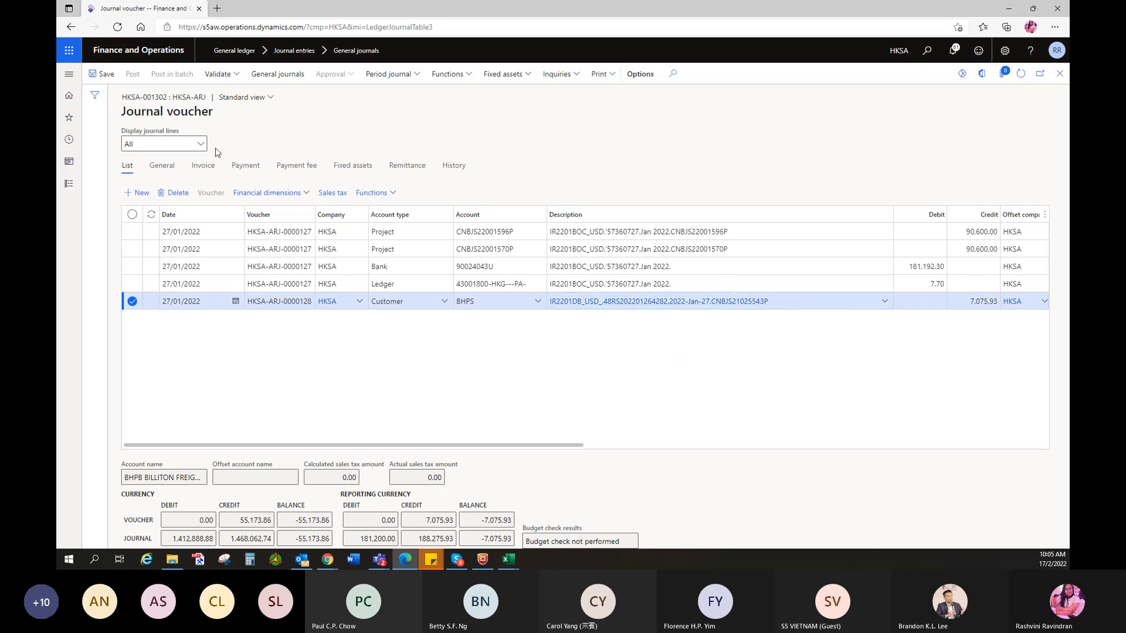
{"action": "left_click", "coordinate": [245, 194]}
{"action": "left_click", "coordinate": [258, 209]}
{"action": "left_click", "coordinate": [828, 265]}
{"action": "type", "text": "CNBJS21025543P"}
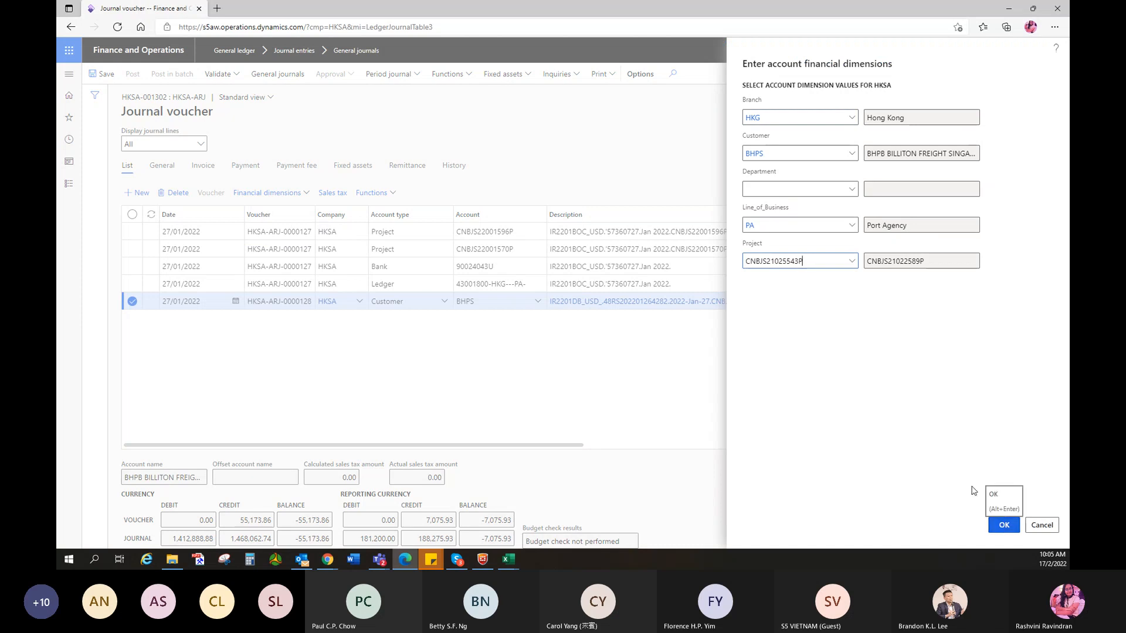
{"action": "left_click", "coordinate": [1003, 525]}
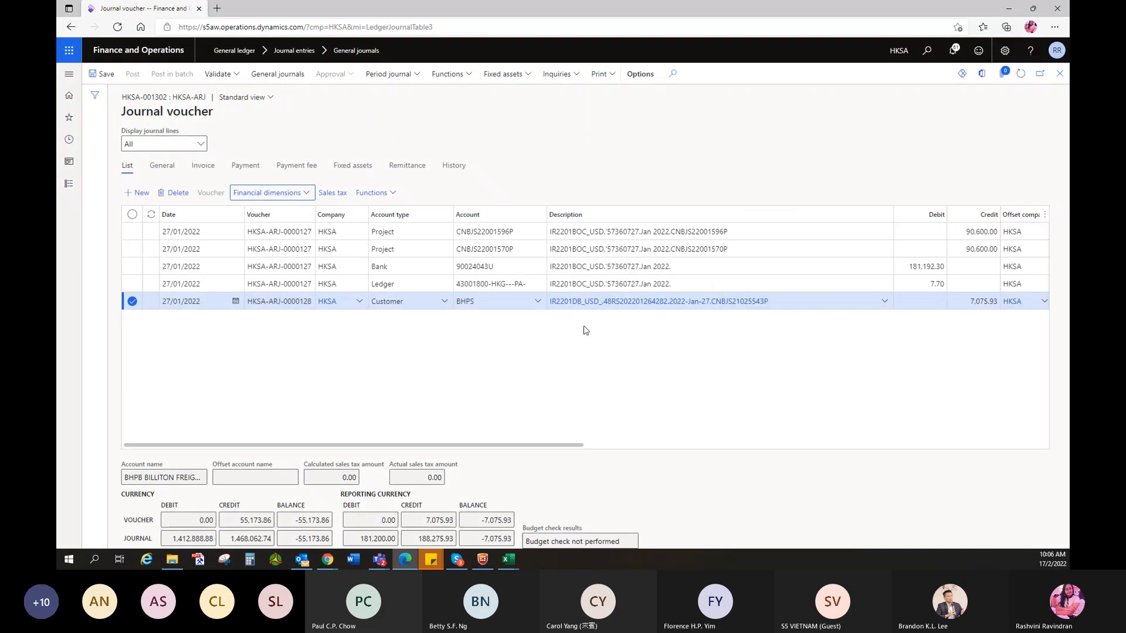
{"action": "left_click", "coordinate": [905, 301]}
{"action": "key", "text": "alt+n"}
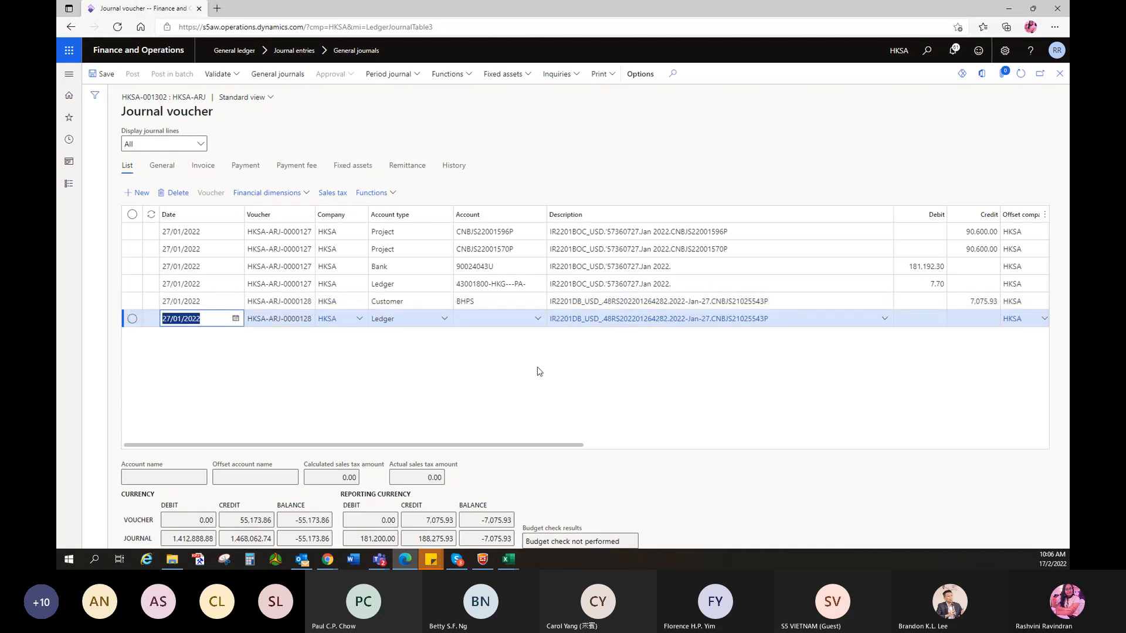
{"action": "left_click", "coordinate": [539, 372]}
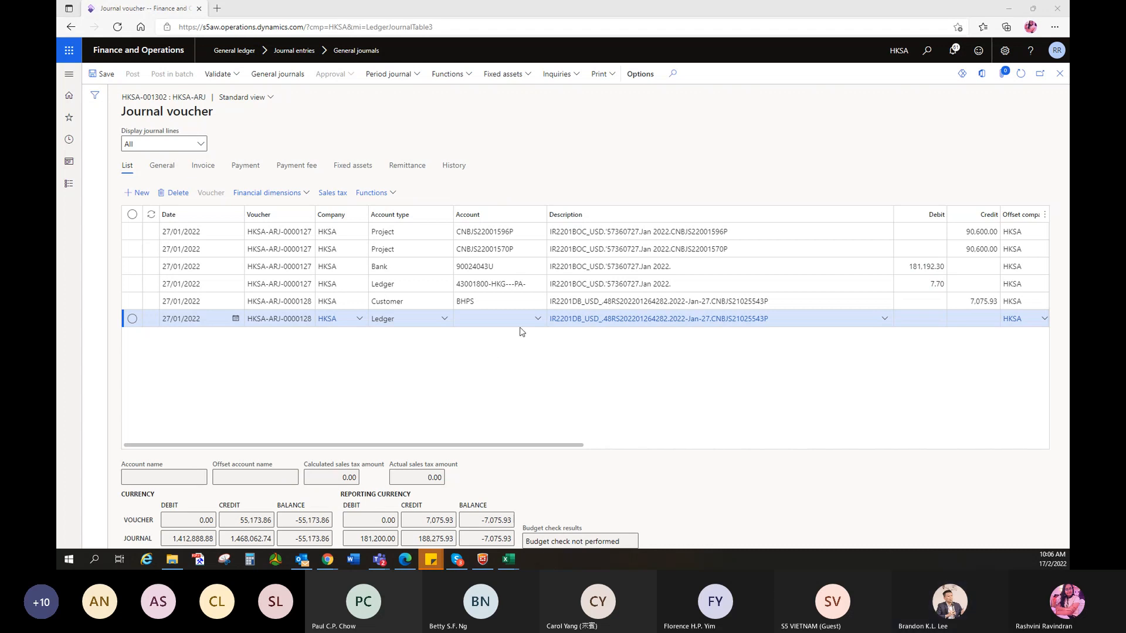
{"action": "left_click", "coordinate": [425, 324]}
{"action": "left_click", "coordinate": [380, 300]}
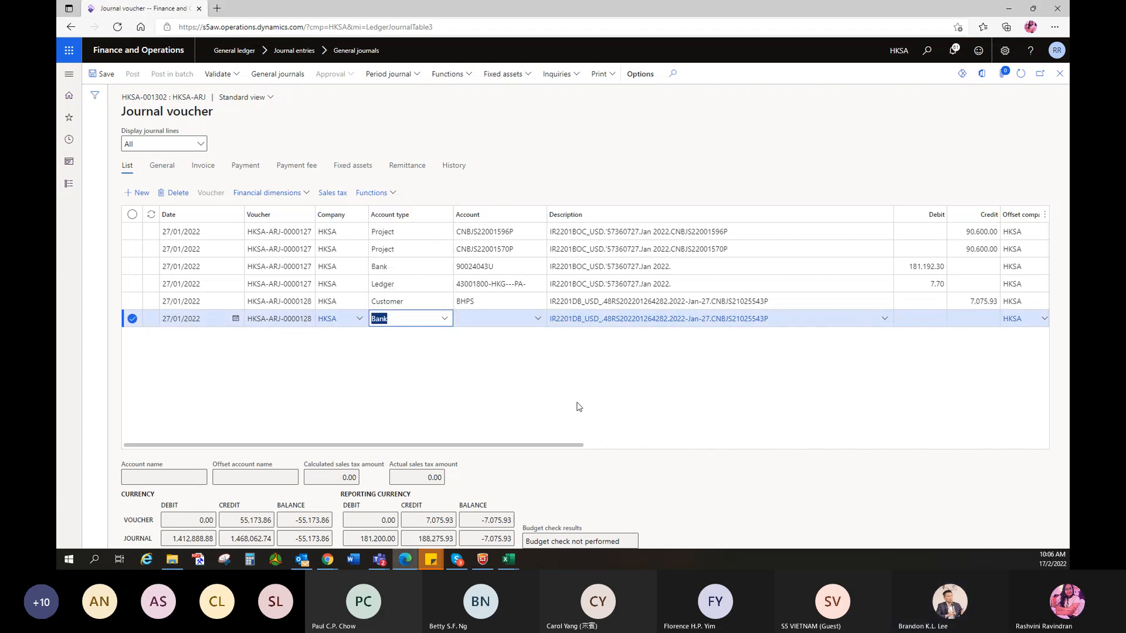
{"action": "left_click", "coordinate": [538, 320]}
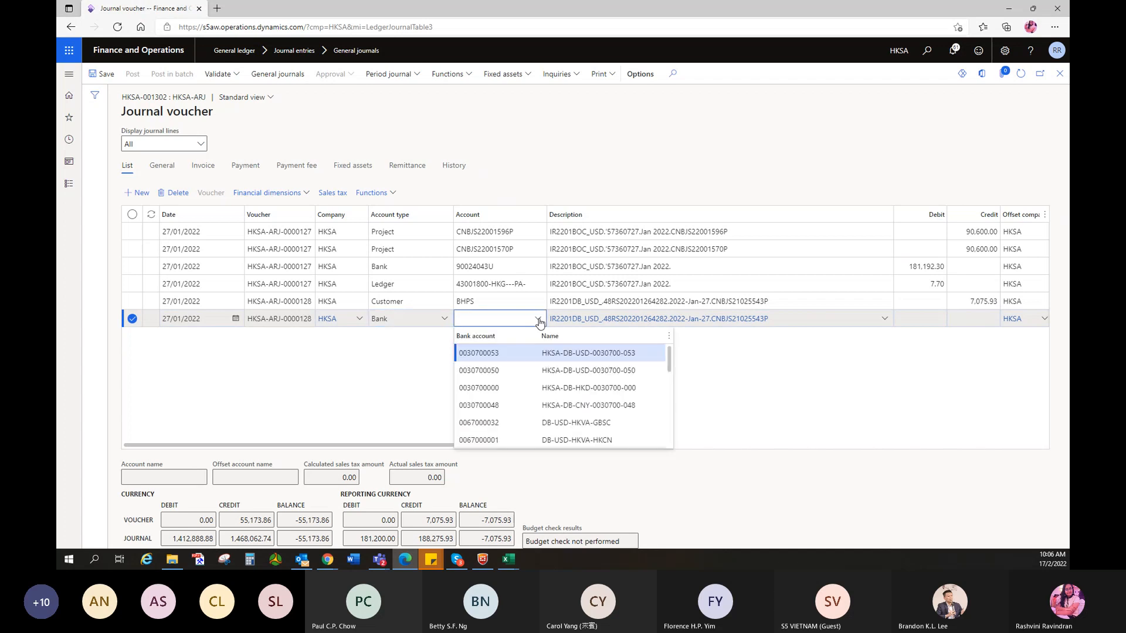
{"action": "scroll", "coordinate": [533, 402], "scroll_direction": "down", "scroll_amount": 1}
{"action": "scroll", "coordinate": [533, 401], "scroll_direction": "down", "scroll_amount": 1}
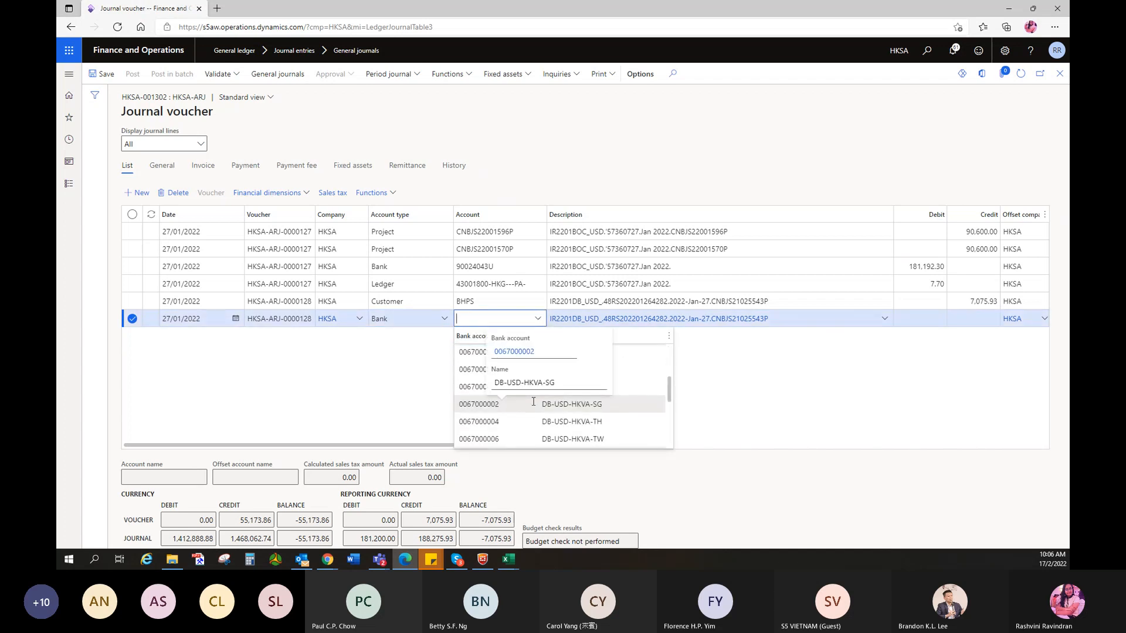
{"action": "scroll", "coordinate": [533, 403], "scroll_direction": "down", "scroll_amount": 3}
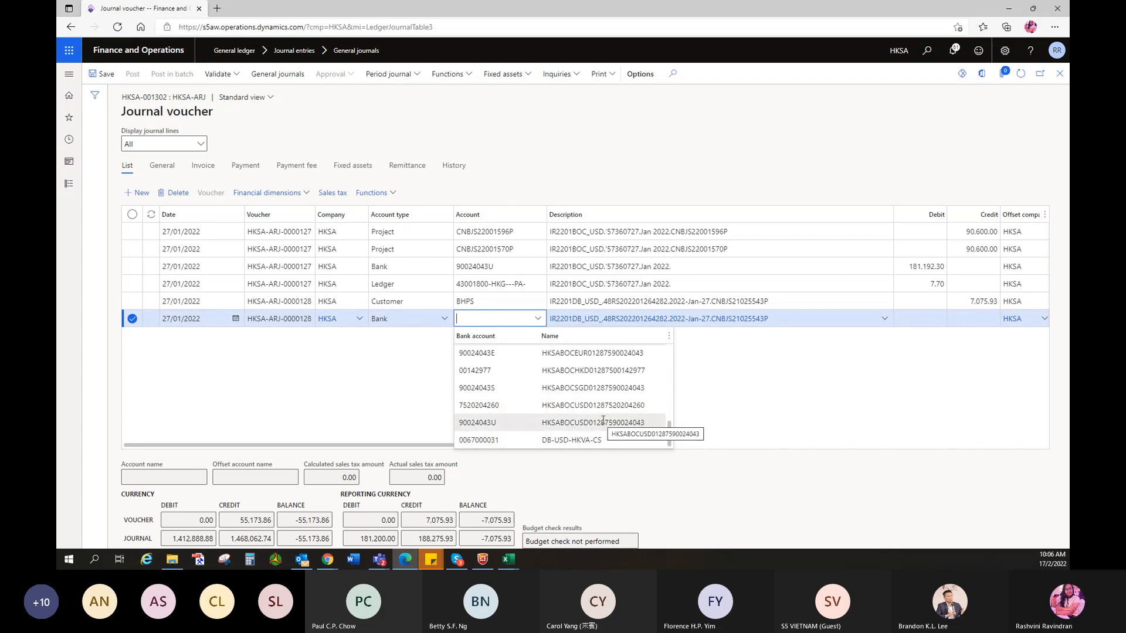
{"action": "left_click", "coordinate": [602, 420]}
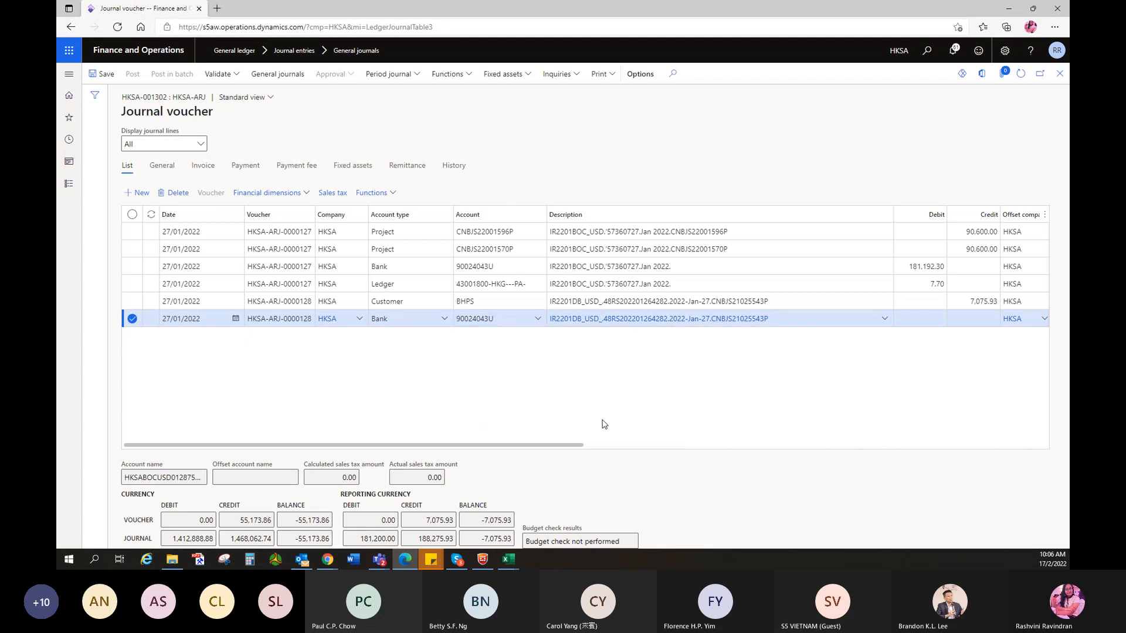
{"action": "left_click", "coordinate": [537, 320]}
{"action": "left_click", "coordinate": [538, 321]}
{"action": "scroll", "coordinate": [560, 390], "scroll_direction": "up", "scroll_amount": 10}
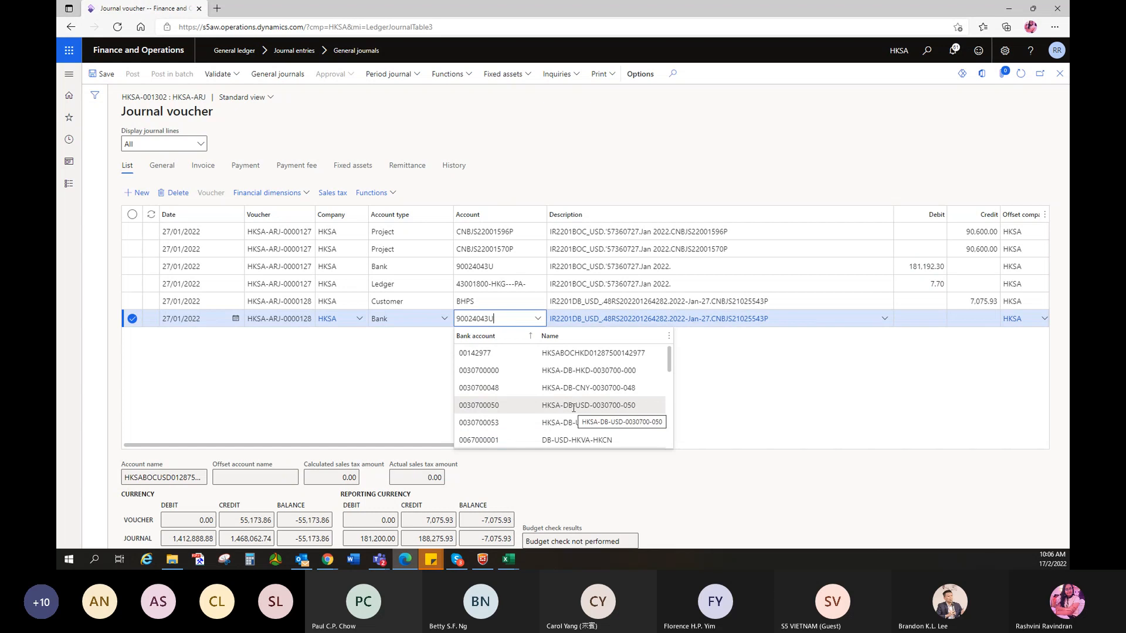
{"action": "left_click", "coordinate": [573, 405]}
{"action": "left_click", "coordinate": [920, 320]}
{"action": "type", "text": "7075"}
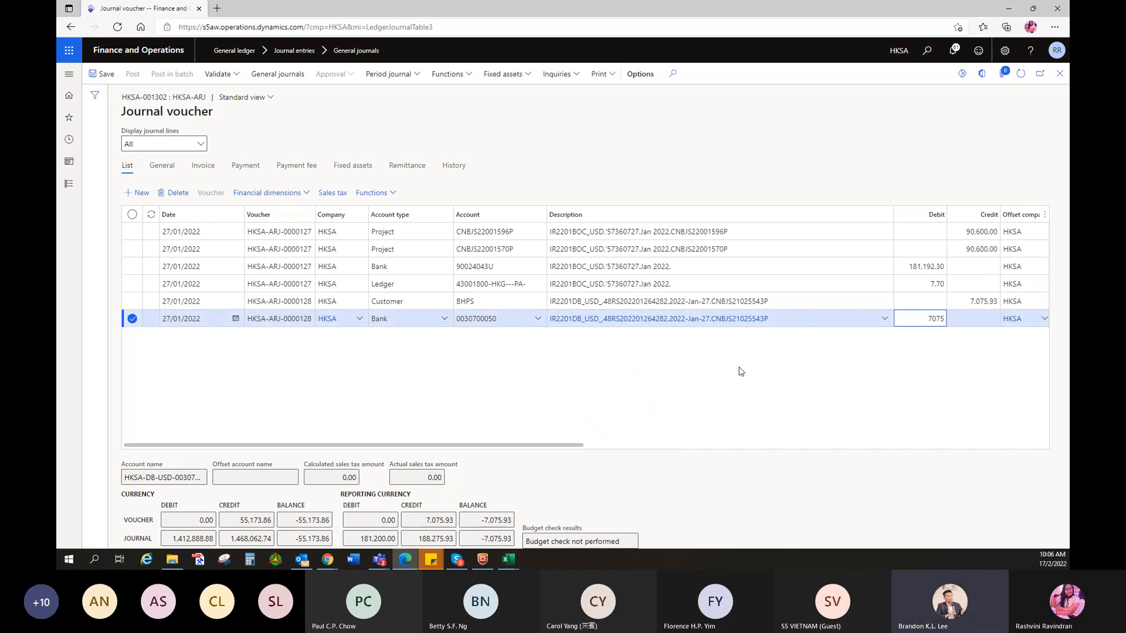
{"action": "key", "text": "BackSpace"}
{"action": "key", "text": "BackSpace"}
{"action": "key", "text": "BackSpace"}
{"action": "key", "text": "BackSpace"}
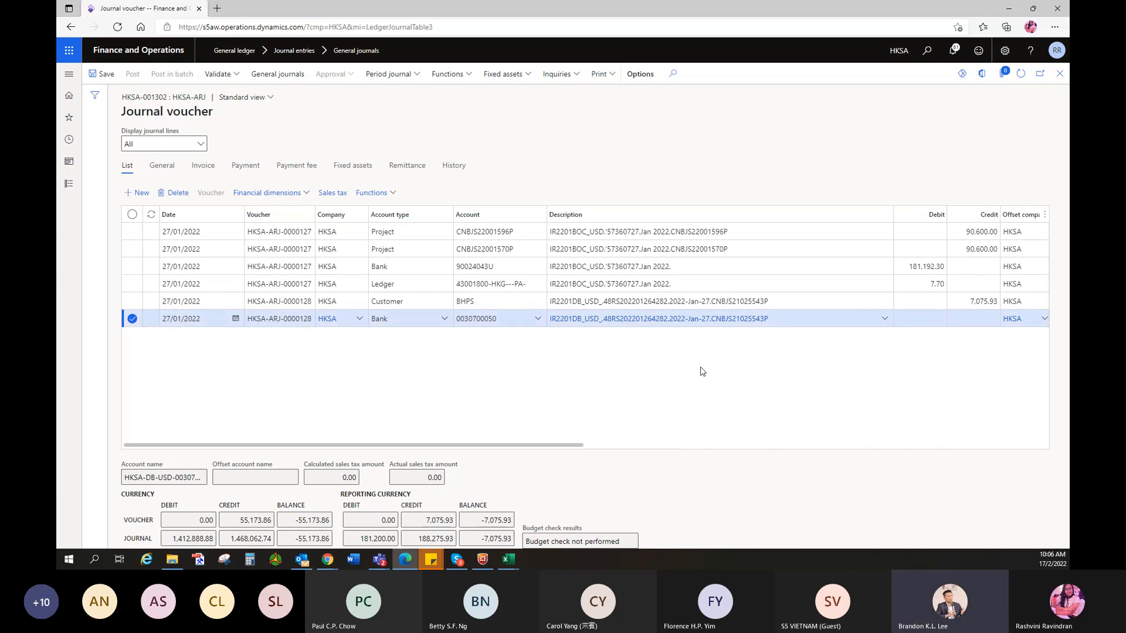
{"action": "left_click", "coordinate": [536, 322]}
{"action": "scroll", "coordinate": [543, 390], "scroll_direction": "down", "scroll_amount": 5}
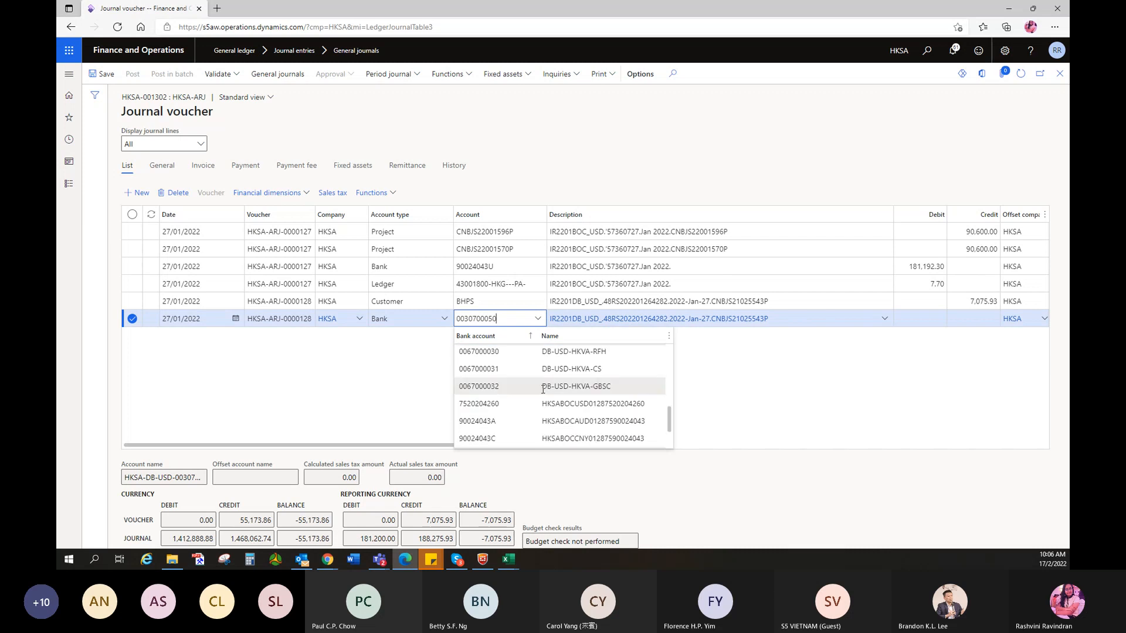
{"action": "scroll", "coordinate": [551, 404], "scroll_direction": "down", "scroll_amount": 2}
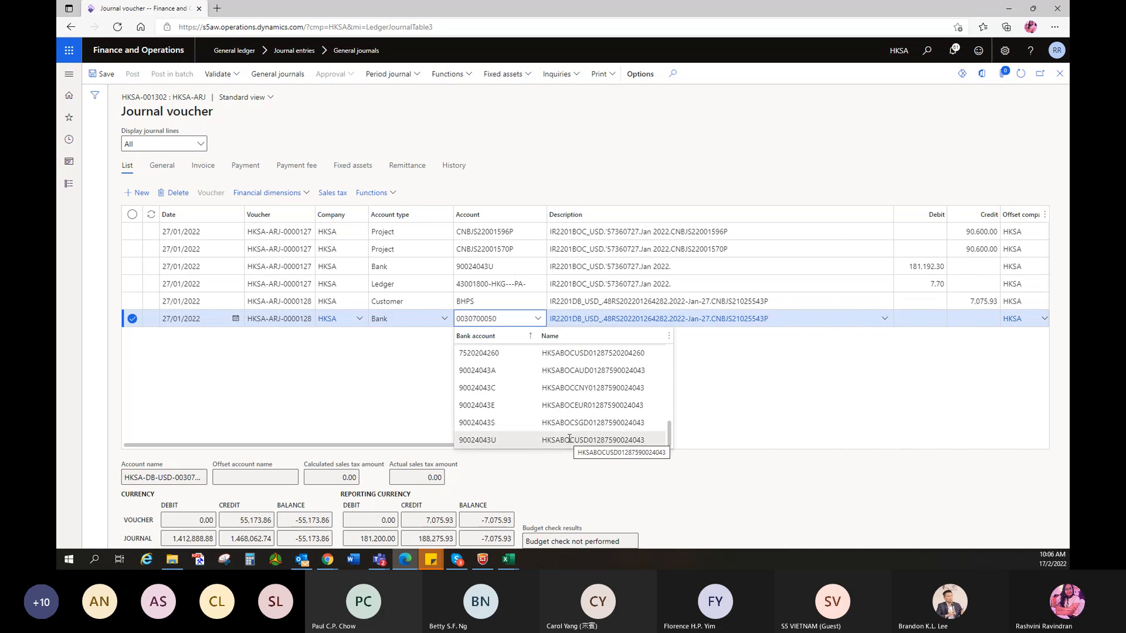
{"action": "left_click", "coordinate": [569, 439]}
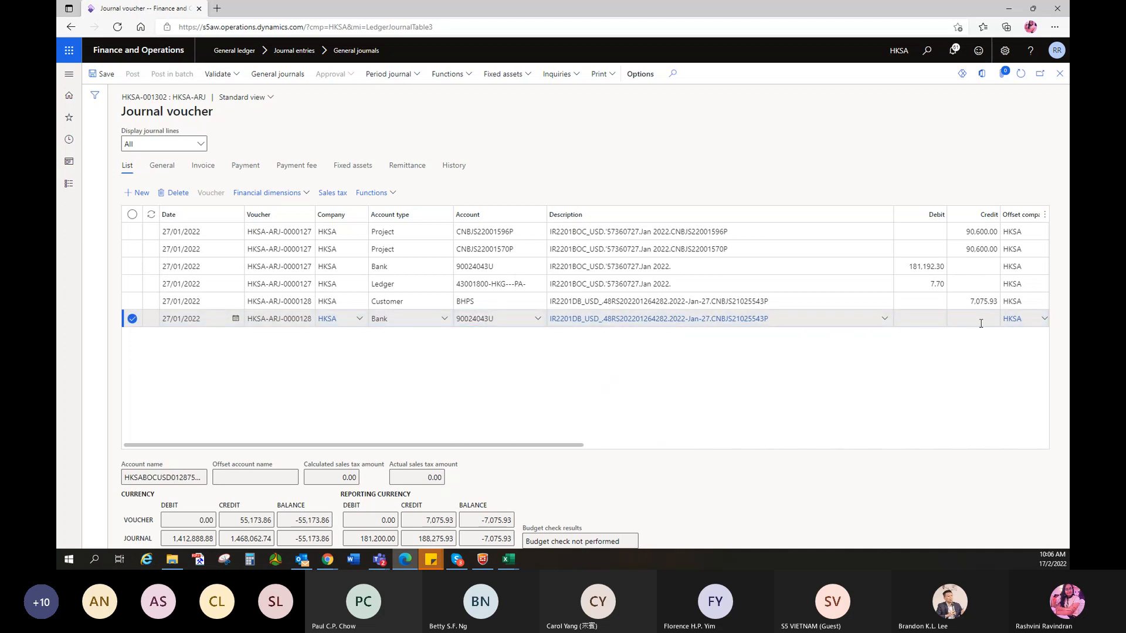
- Debit the bank line 7,073.36, correcting an initial 7,075.93, and add a new line below
{"action": "left_click", "coordinate": [926, 318]}
{"action": "type", "text": "7075.93"}
{"action": "left_click", "coordinate": [922, 410]}
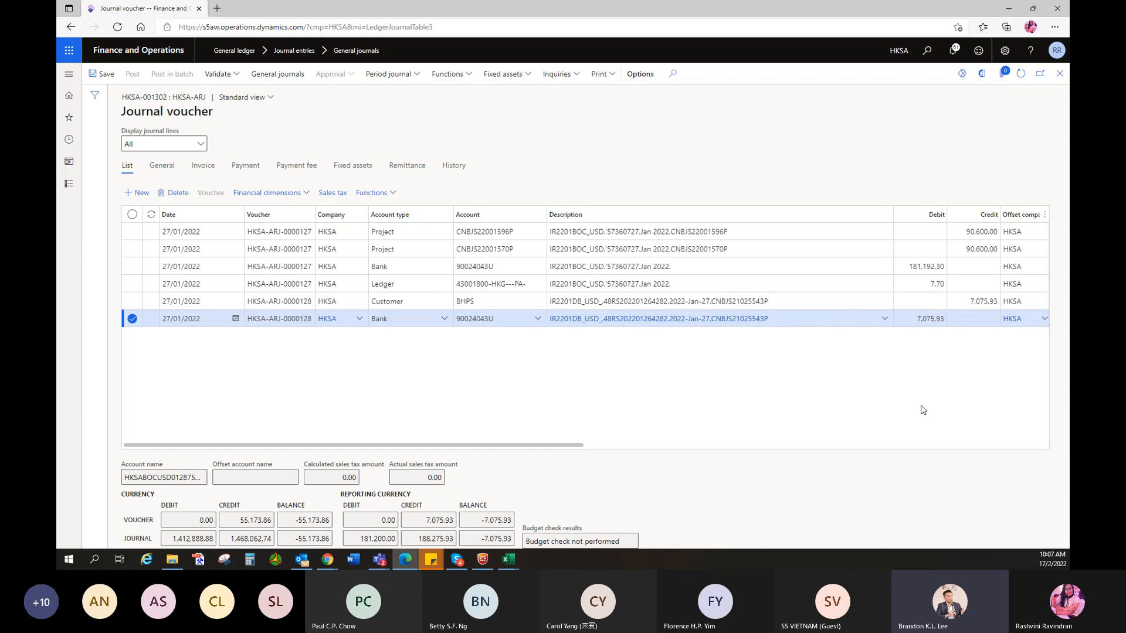
{"action": "left_click", "coordinate": [926, 320]}
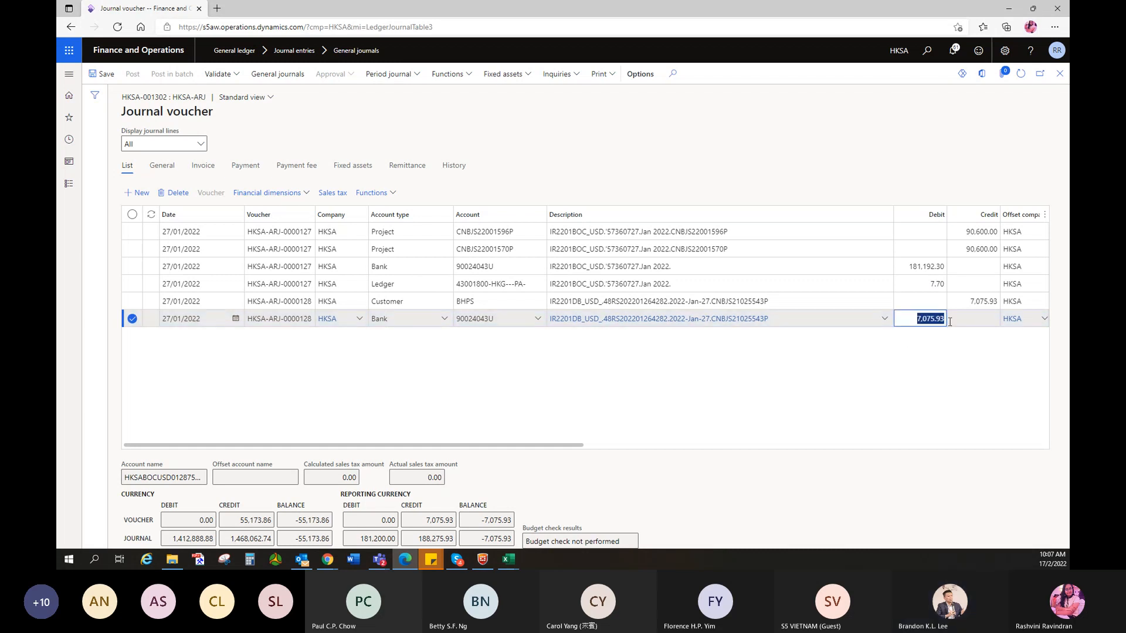
{"action": "type", "text": "7,073.36"}
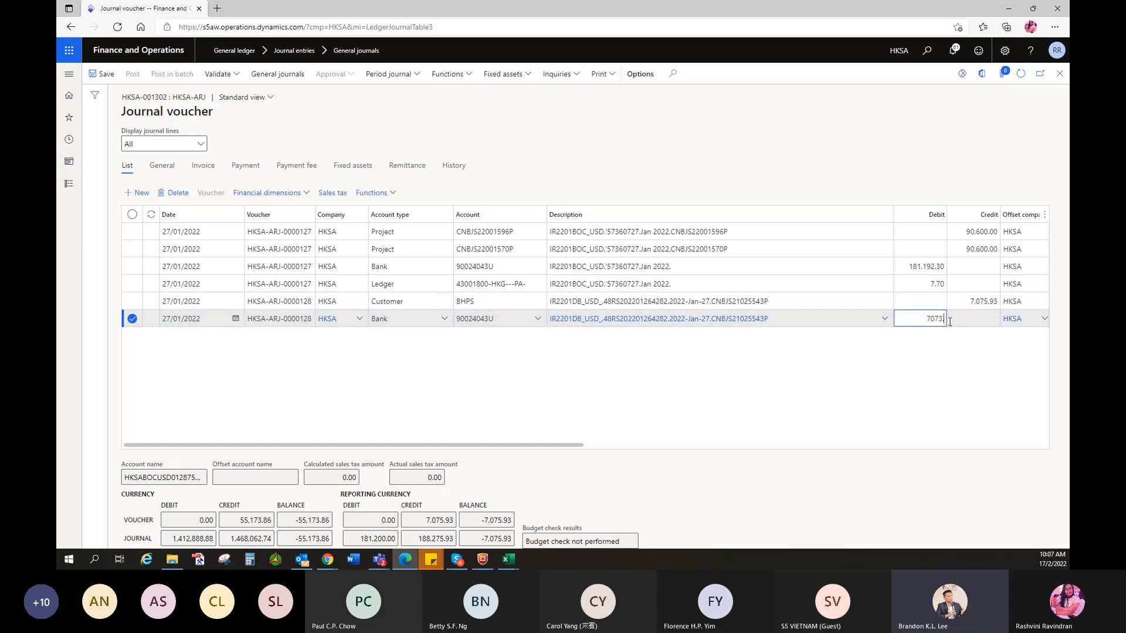
{"action": "left_click", "coordinate": [969, 325]}
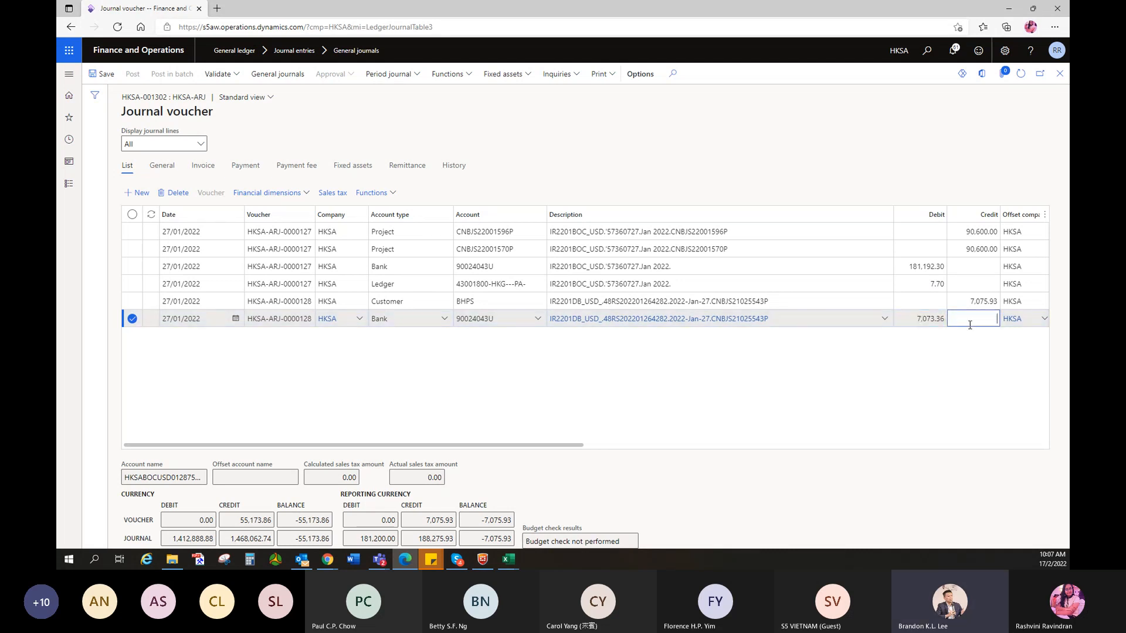
{"action": "key", "text": "Down"}
- Enter ledger account 43001800-HKG---PA on the new line with a 2.57 debit
{"action": "left_click", "coordinate": [479, 338]}
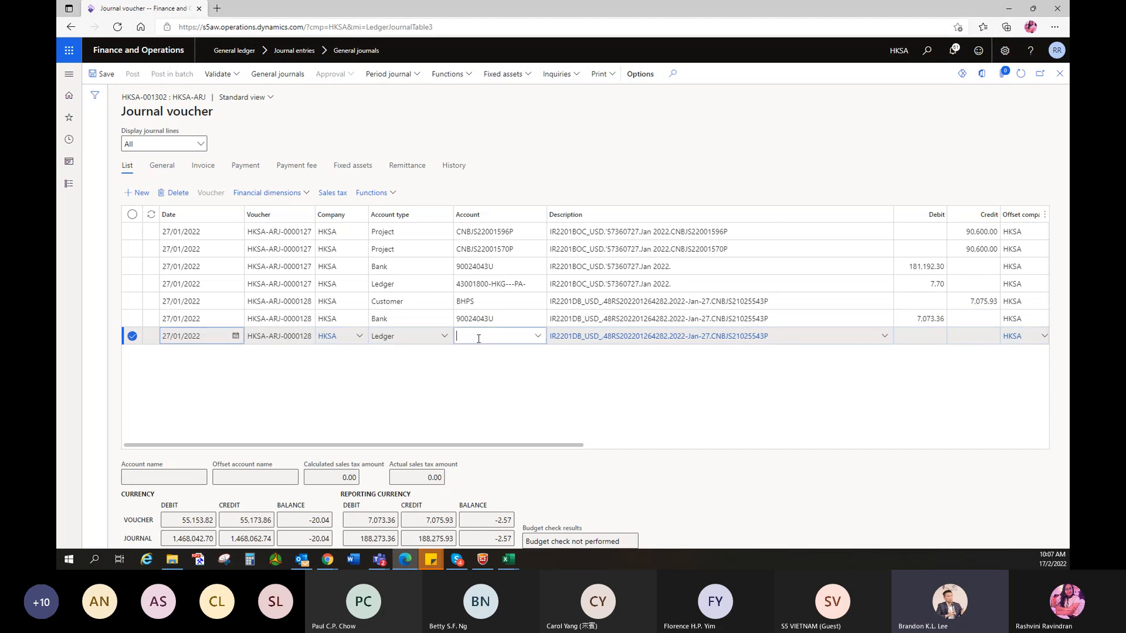
{"action": "type", "text": "43001800-hkg---pa"}
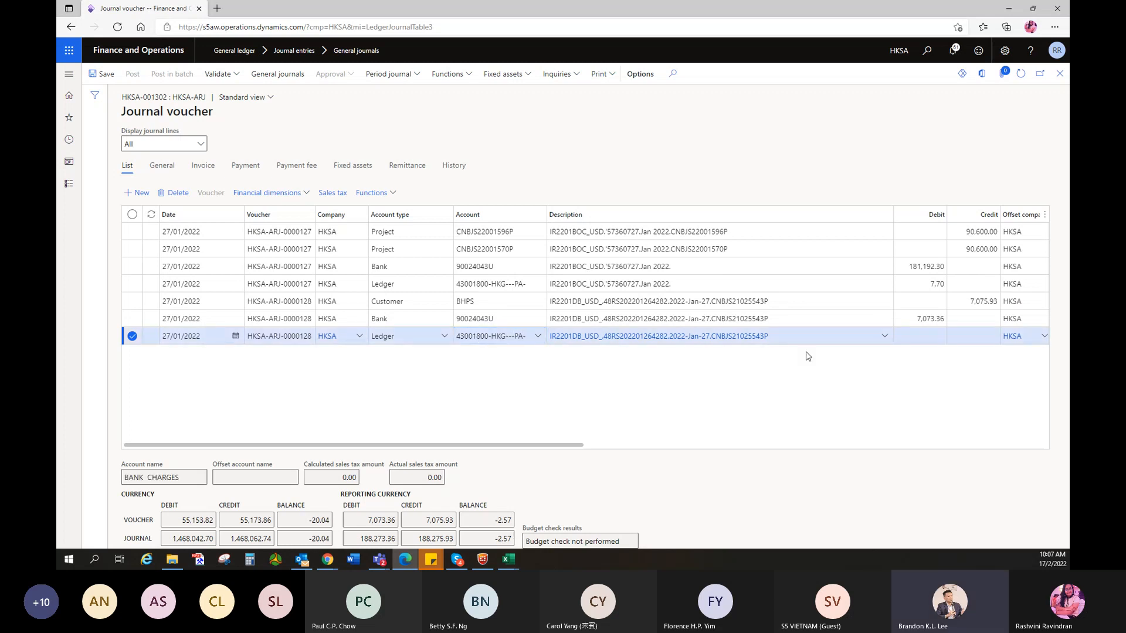
{"action": "left_click", "coordinate": [914, 338]}
{"action": "type", "text": "2.57"}
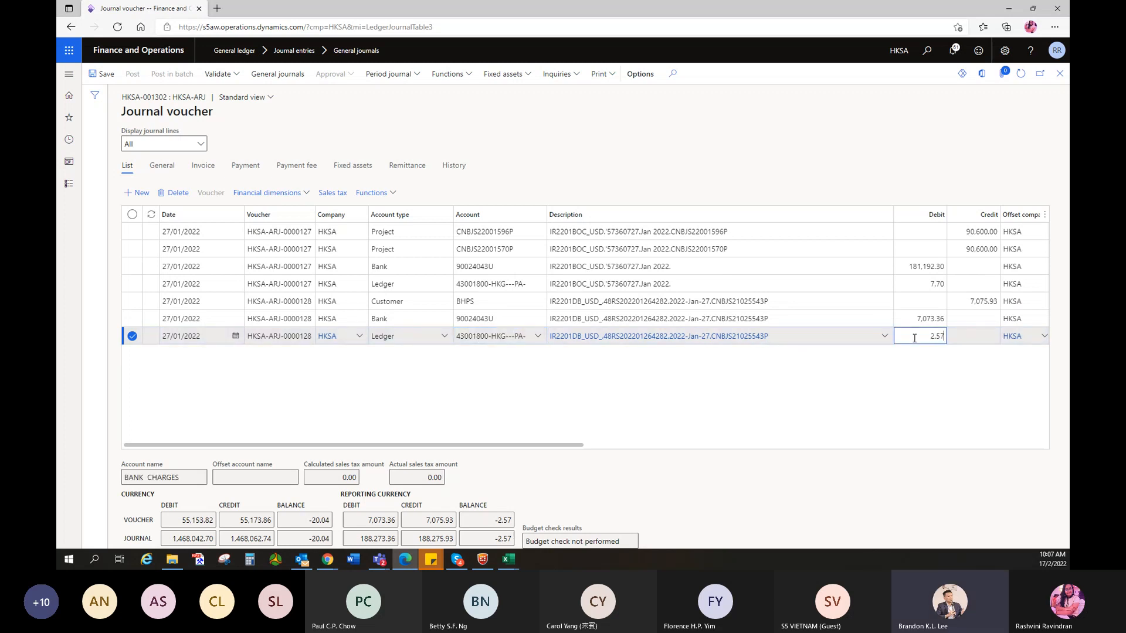
{"action": "left_click", "coordinate": [915, 427]}
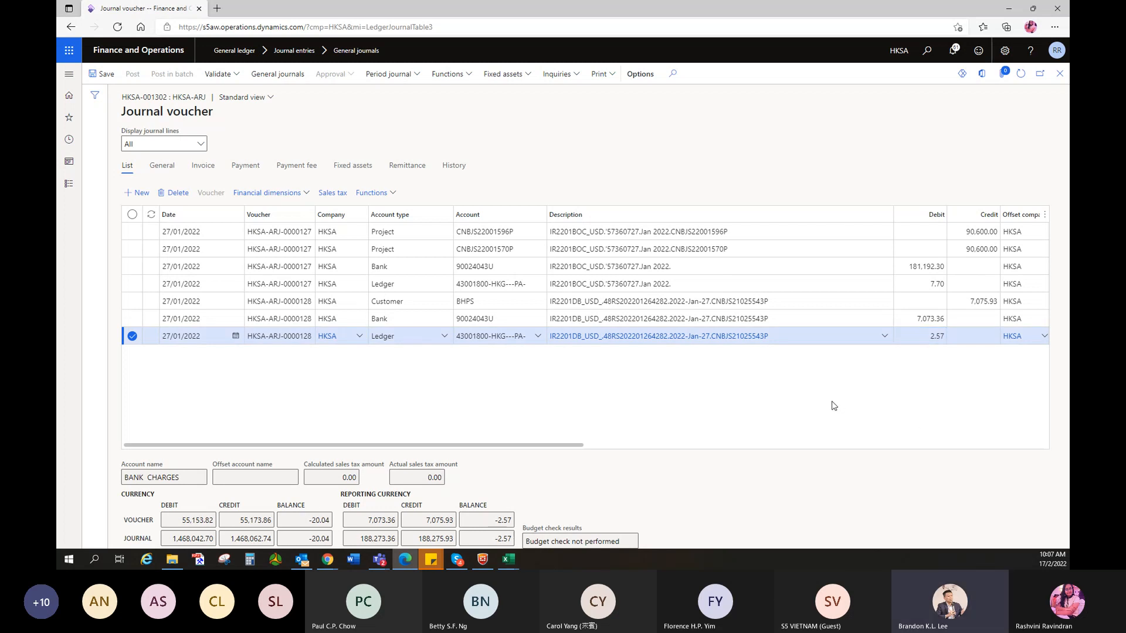
- Open the Journal descriptions list from the line's Description field
{"action": "left_click_drag", "start_coordinate": [499, 447], "coordinate": [745, 447]}
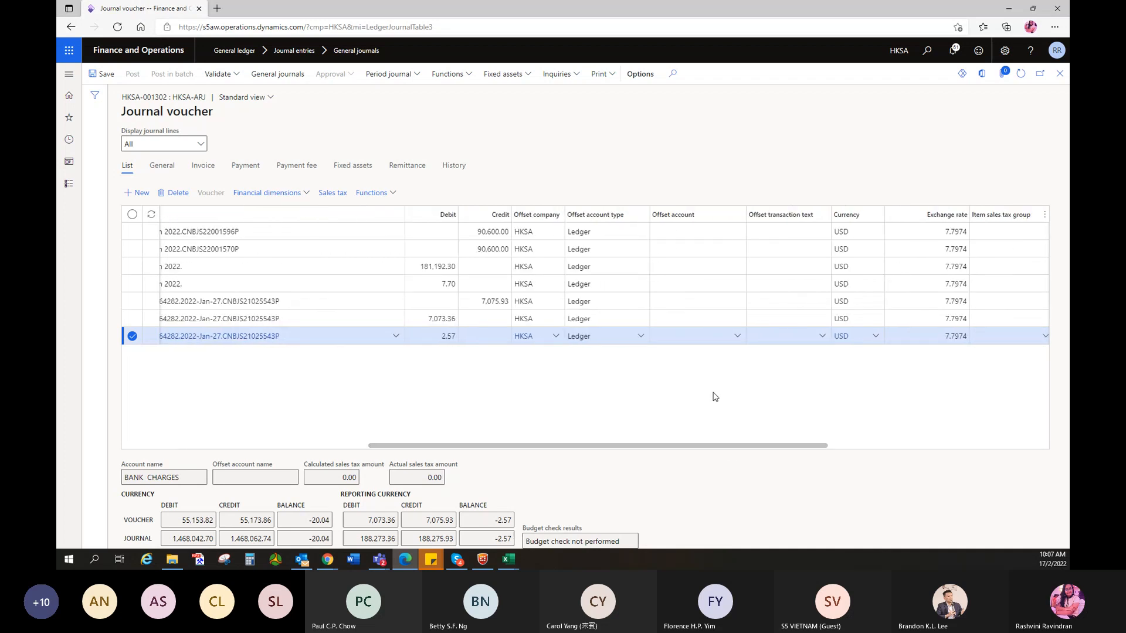
{"action": "left_click_drag", "start_coordinate": [636, 445], "coordinate": [363, 440]}
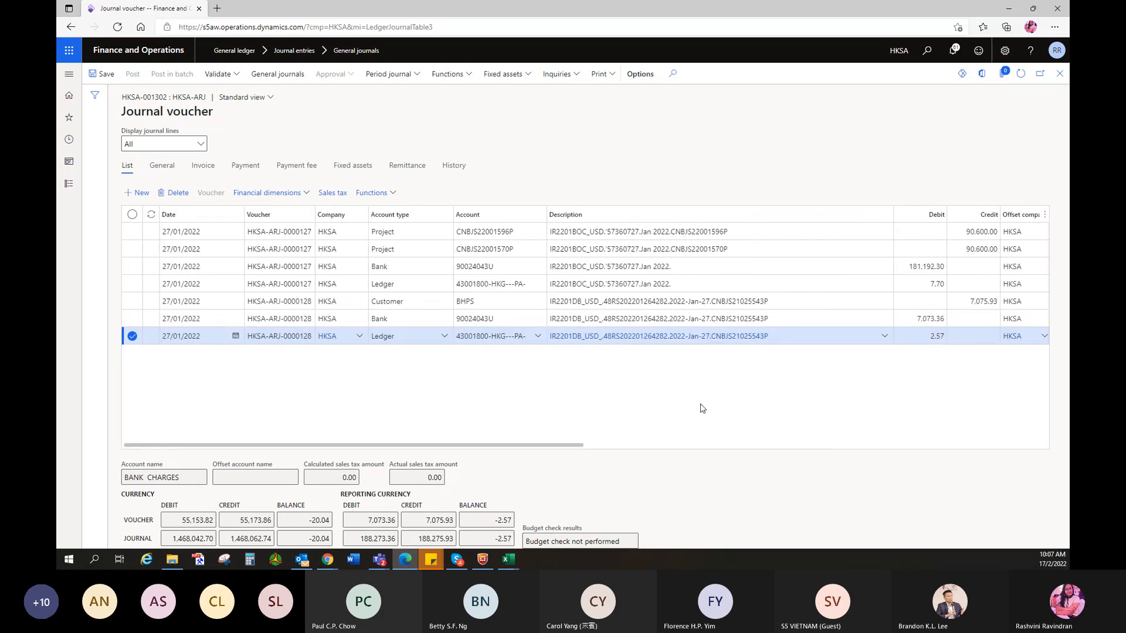
{"action": "left_click", "coordinate": [679, 337]}
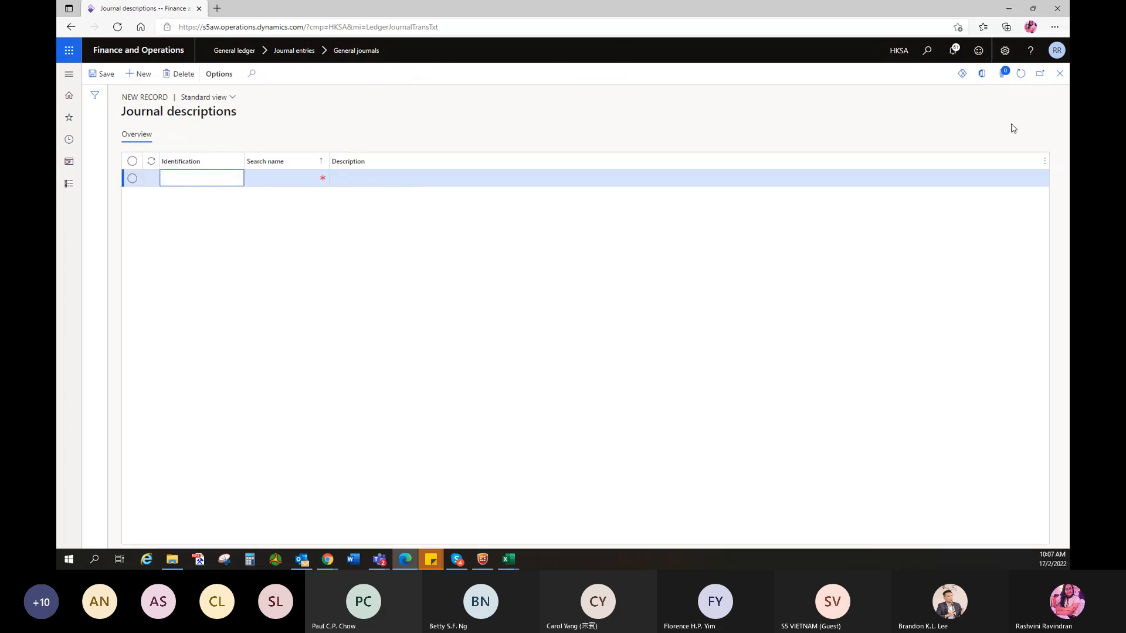
- Close Journal descriptions and select the Bank line of the voucher, now balanced at 0.00
{"action": "left_click", "coordinate": [1059, 73]}
{"action": "left_click", "coordinate": [846, 318]}
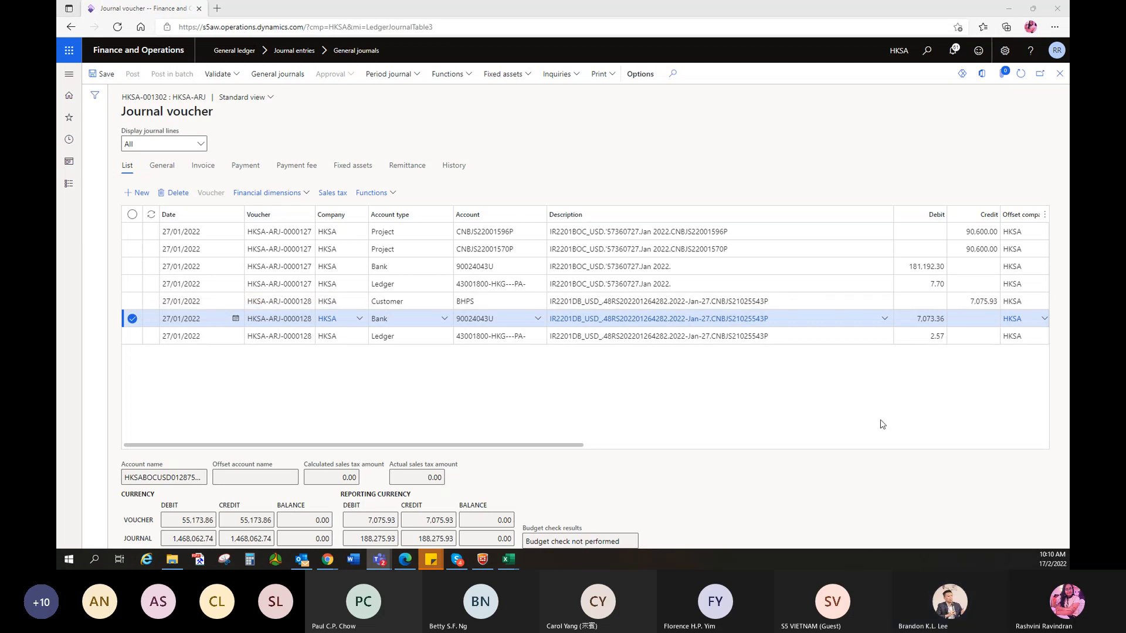
- Refocus the browser and go to Favorites > All projects in the navigation pane
{"action": "left_click", "coordinate": [741, 409]}
{"action": "left_click", "coordinate": [1060, 75]}
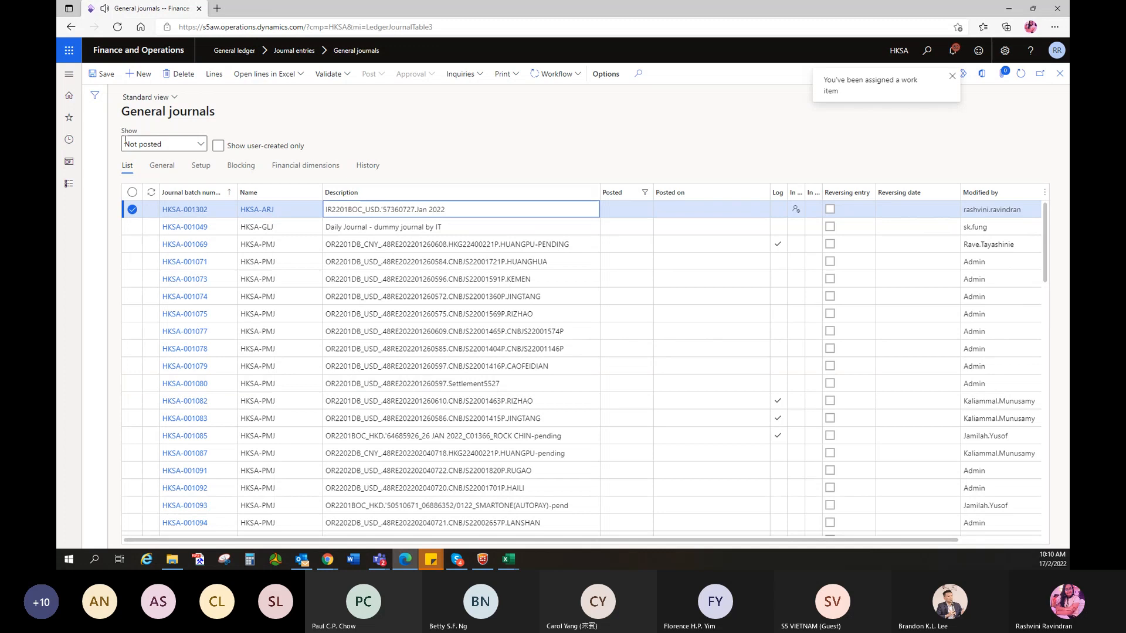
{"action": "left_click", "coordinate": [68, 117]}
{"action": "left_click", "coordinate": [101, 250]}
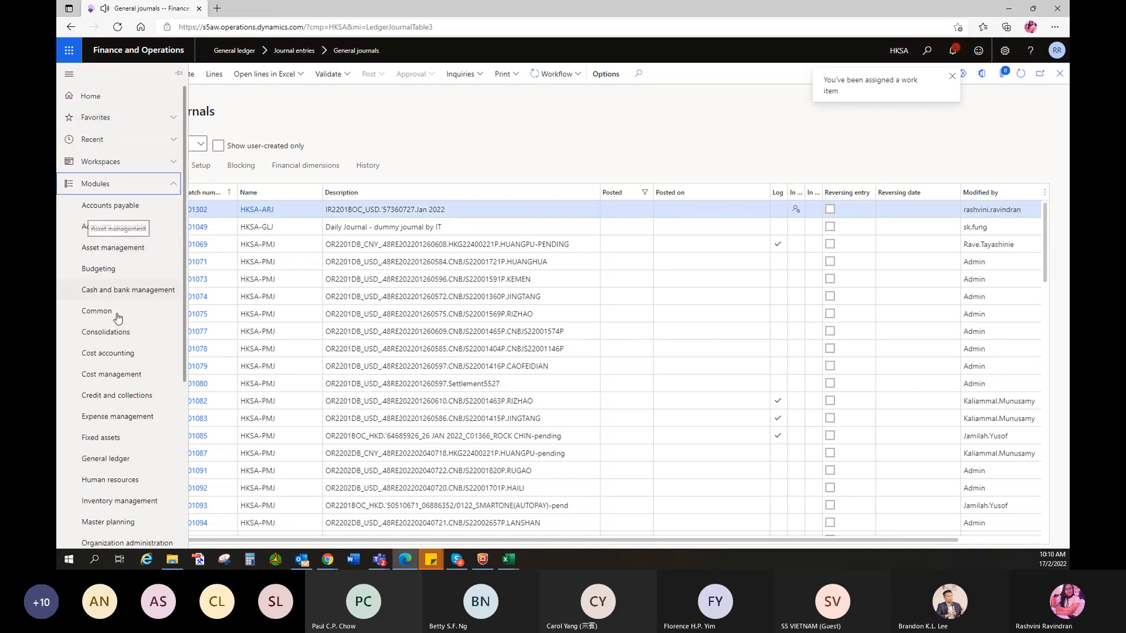
{"action": "scroll", "coordinate": [127, 404], "scroll_direction": "down", "scroll_amount": 5}
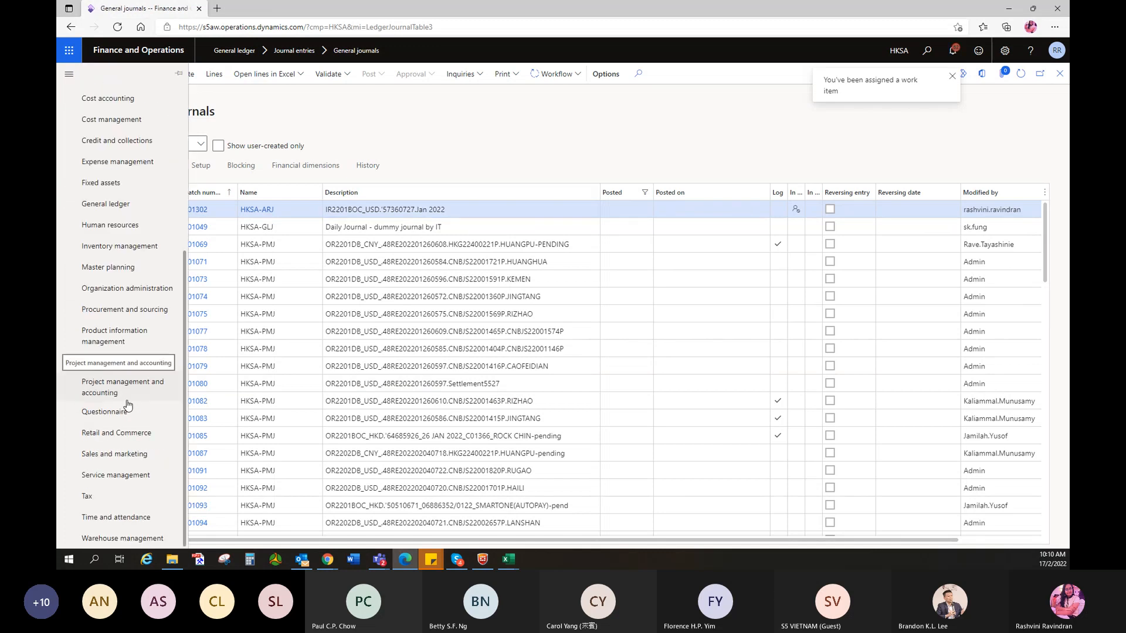
{"action": "scroll", "coordinate": [109, 343], "scroll_direction": "up", "scroll_amount": 5}
{"action": "scroll", "coordinate": [109, 343], "scroll_direction": "up", "scroll_amount": 1}
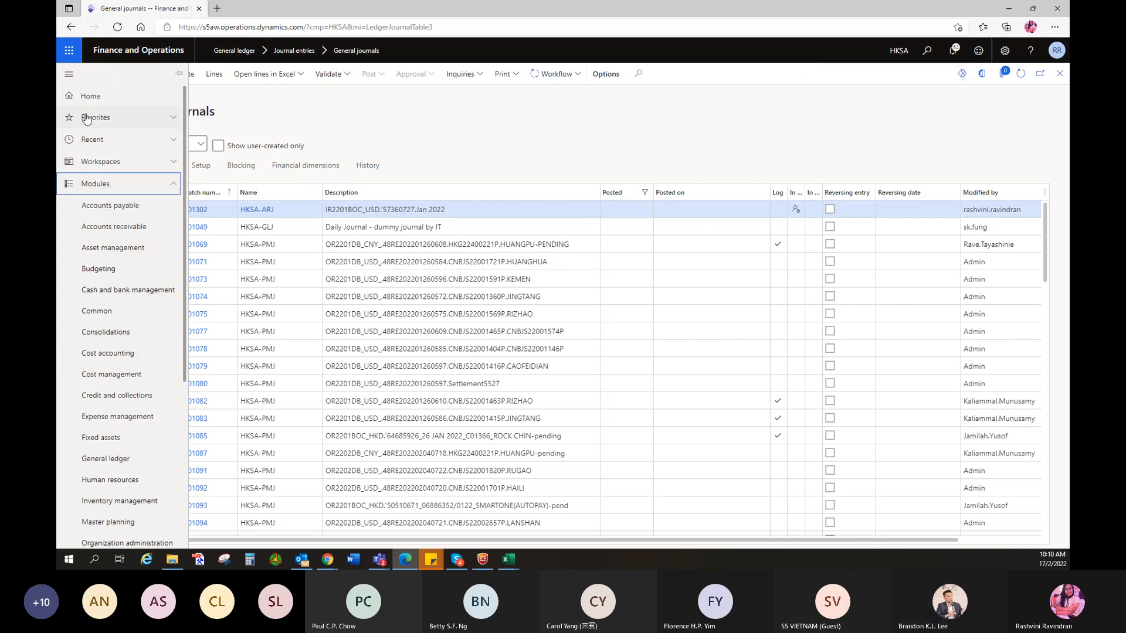
{"action": "left_click", "coordinate": [95, 123]}
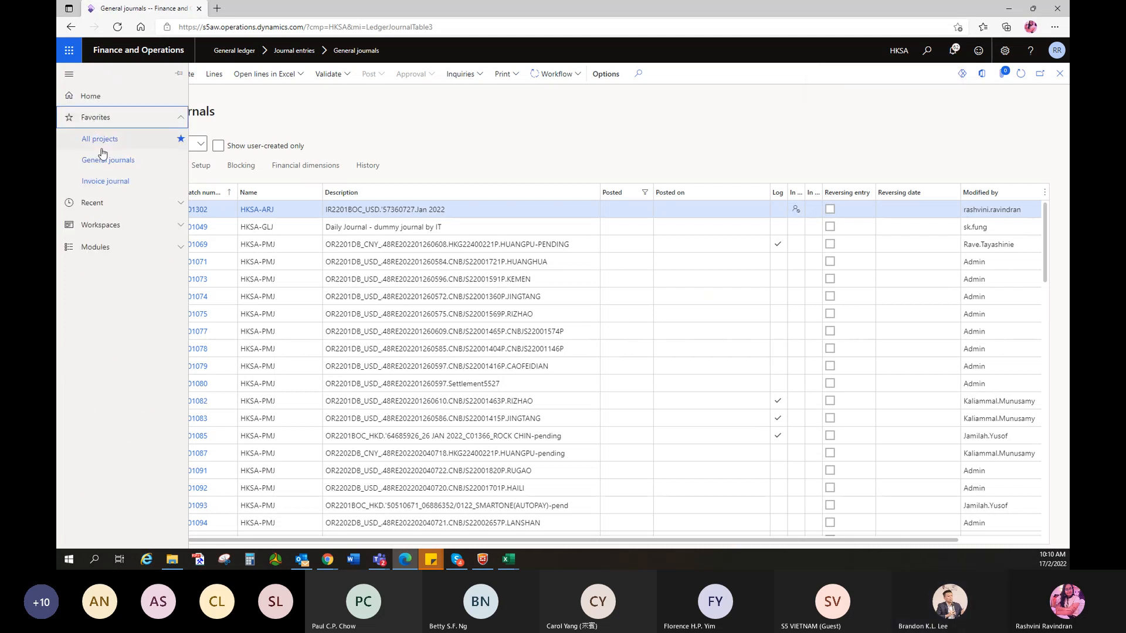
{"action": "left_click", "coordinate": [101, 148]}
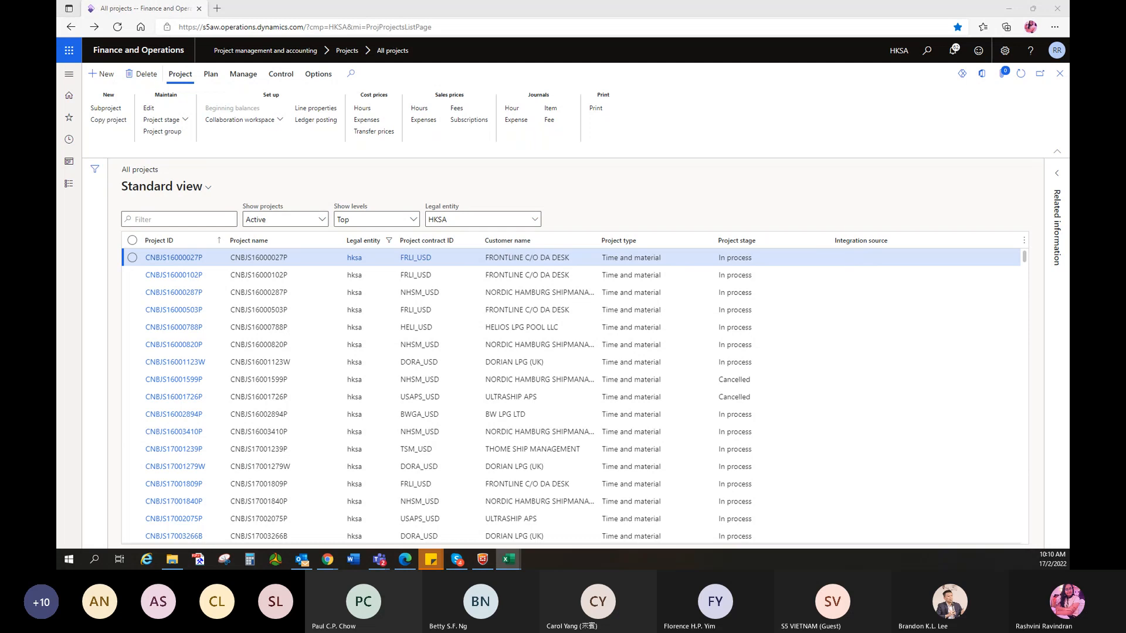
- Filter All projects by Project ID CNBJS22000458P
{"action": "left_click", "coordinate": [192, 218]}
{"action": "type", "text": "CNBJS22000458P"}
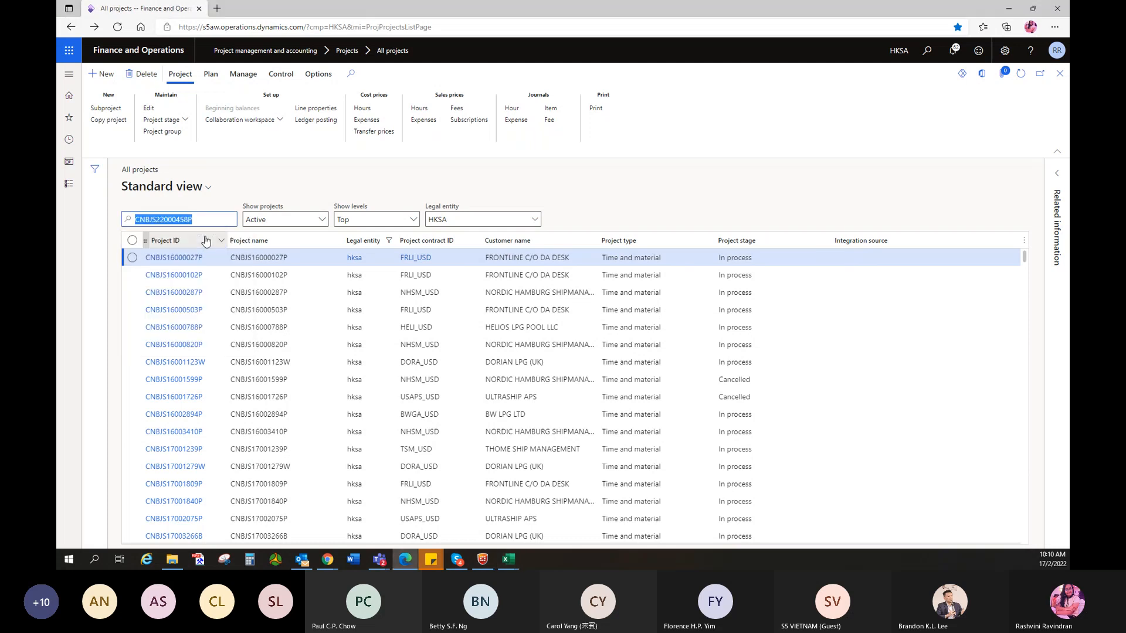
{"action": "left_click", "coordinate": [204, 250]}
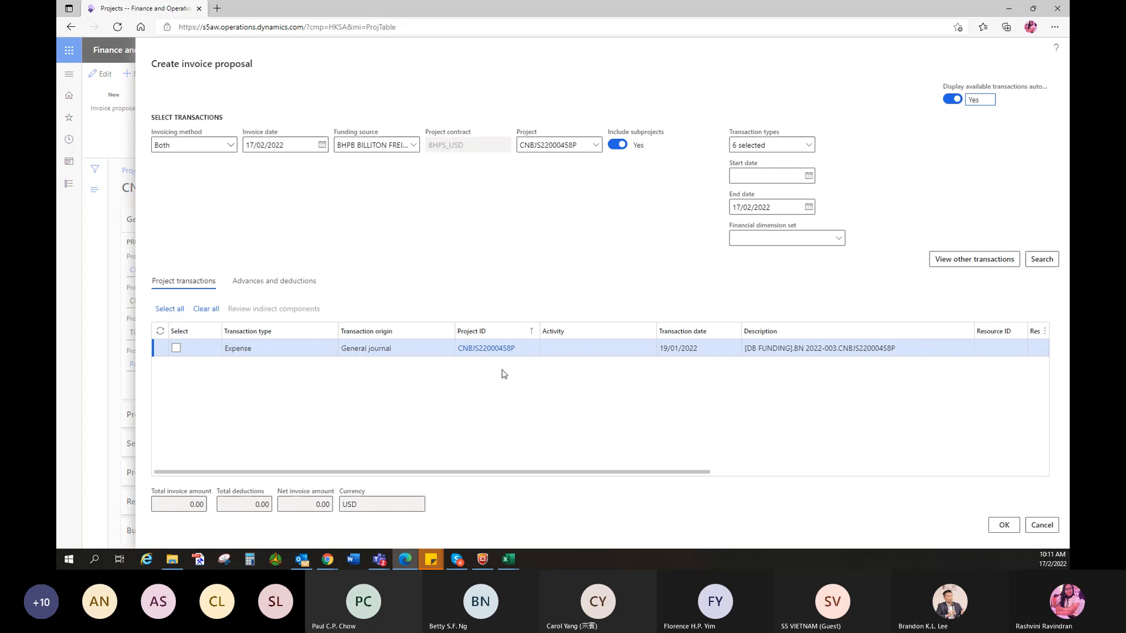
{"action": "left_click_drag", "start_coordinate": [516, 474], "coordinate": [873, 490]}
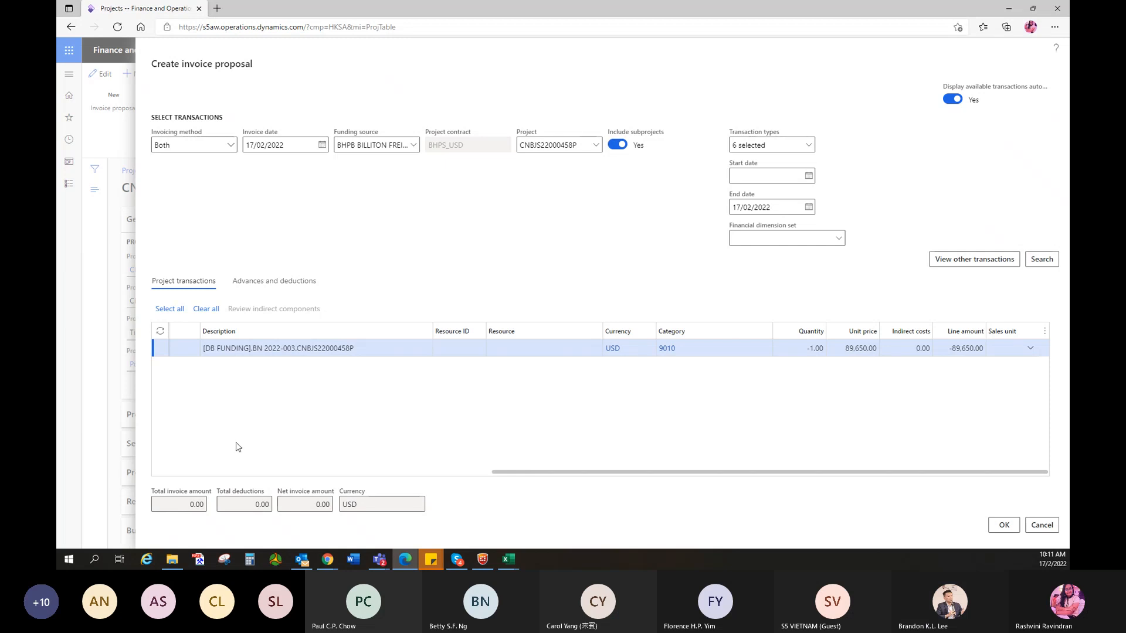
- Check Excel, then select the expense transaction and try to create the invoice proposal
{"action": "key", "text": "alt+Tab"}
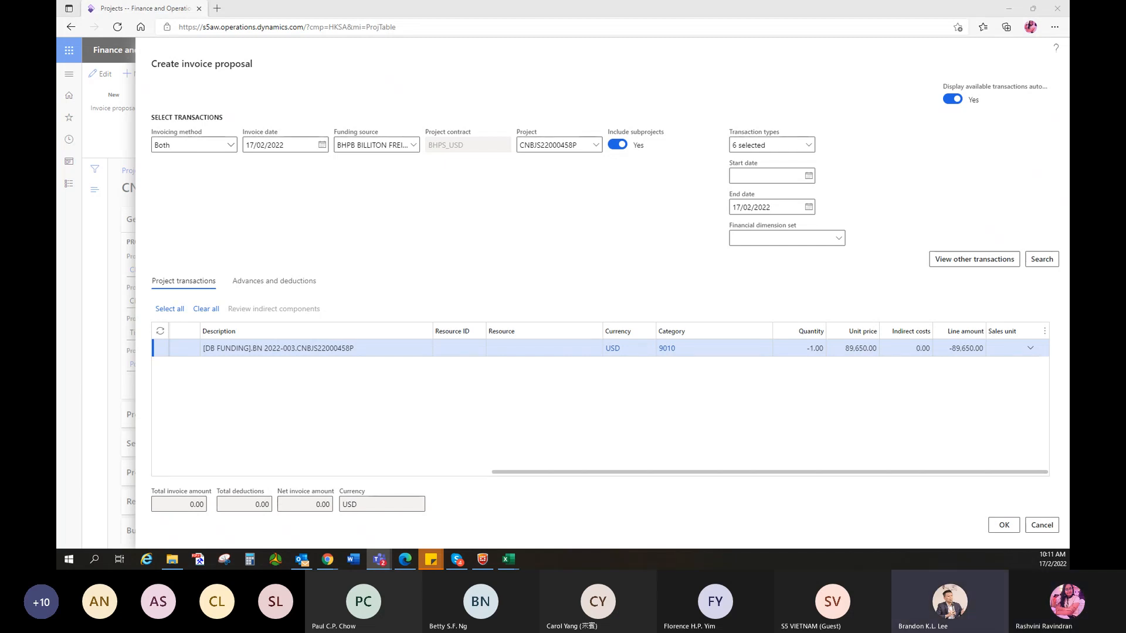
{"action": "left_click", "coordinate": [517, 440]}
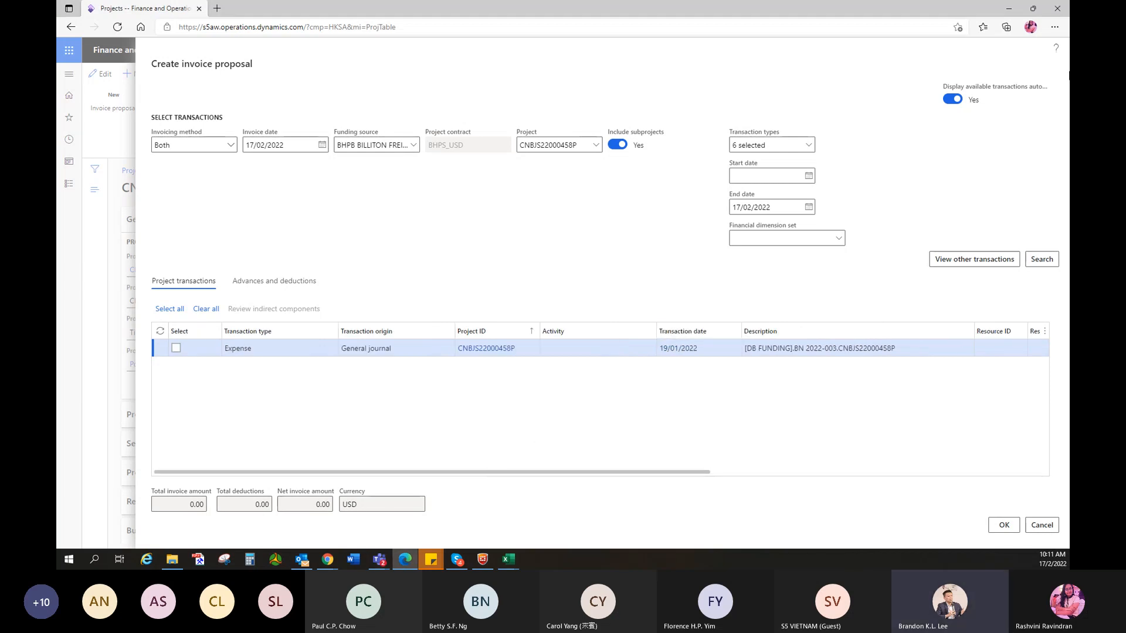
{"action": "left_click", "coordinate": [176, 348]}
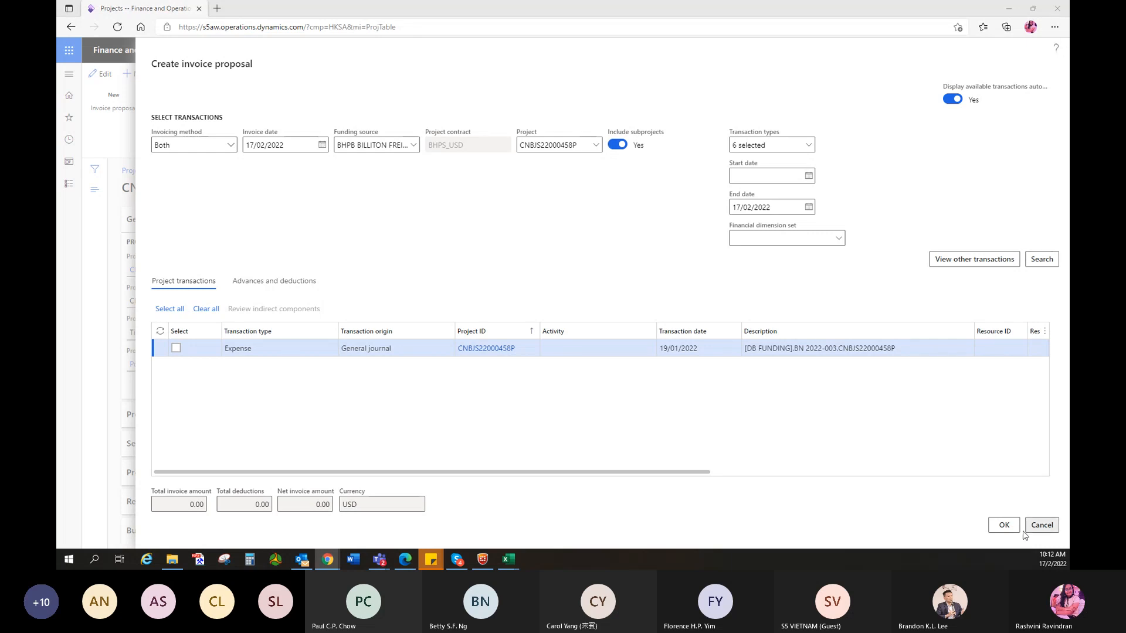
{"action": "left_click", "coordinate": [1003, 525]}
- Cancel the invoice proposal, return to All projects, and scroll down the project list
{"action": "left_click", "coordinate": [1041, 525]}
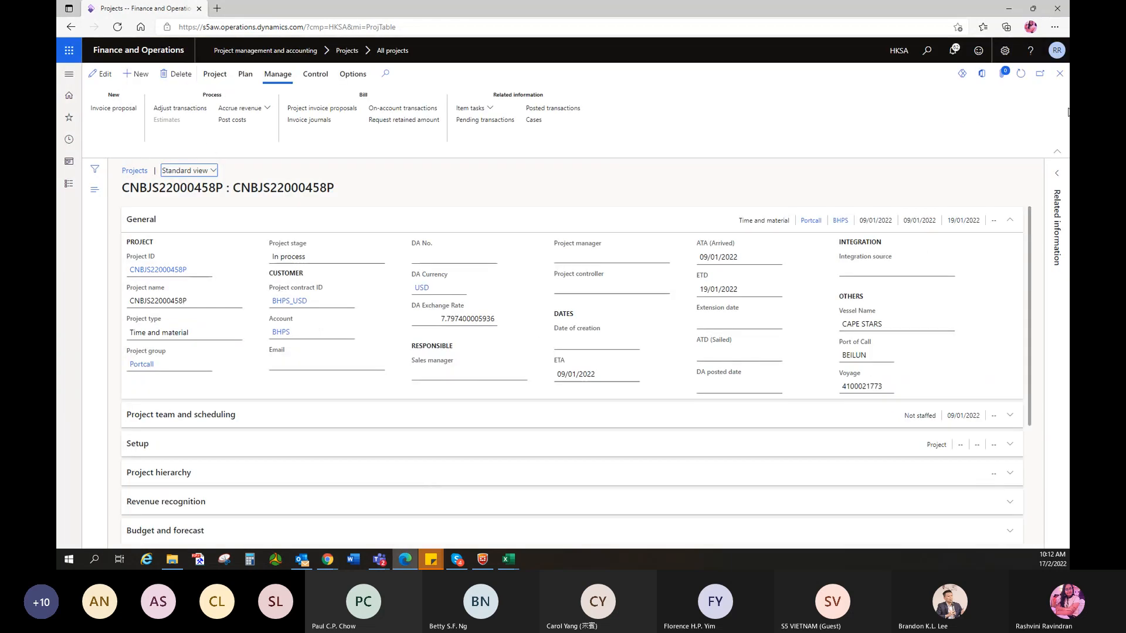
{"action": "left_click", "coordinate": [1059, 73]}
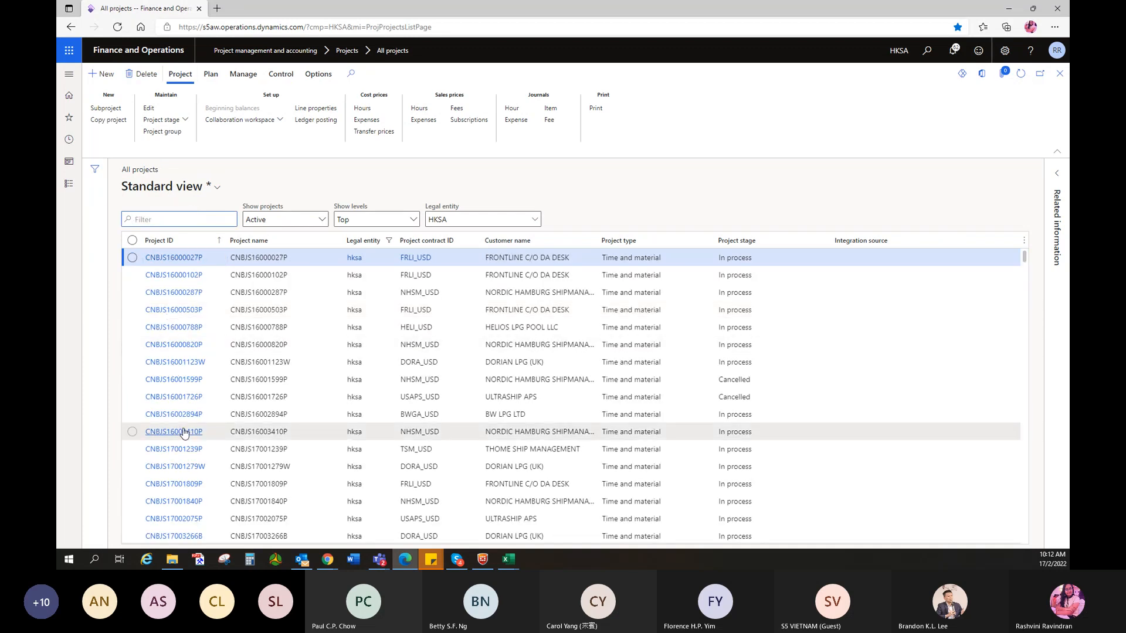
{"action": "scroll", "coordinate": [188, 495], "scroll_direction": "down", "scroll_amount": 15}
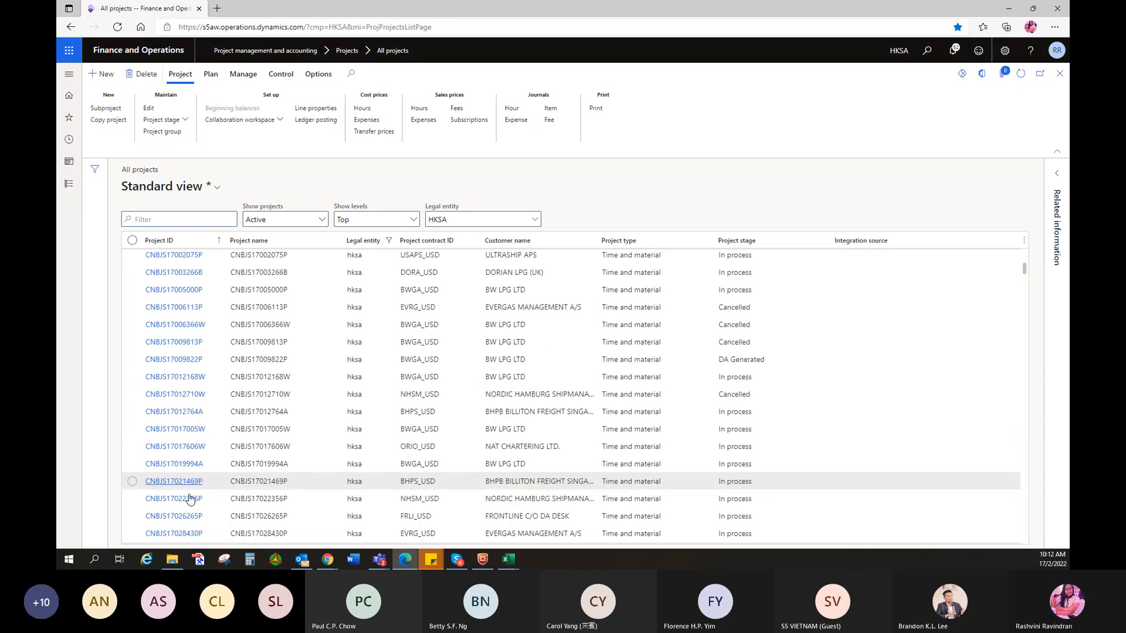
{"action": "scroll", "coordinate": [189, 500], "scroll_direction": "down", "scroll_amount": 10}
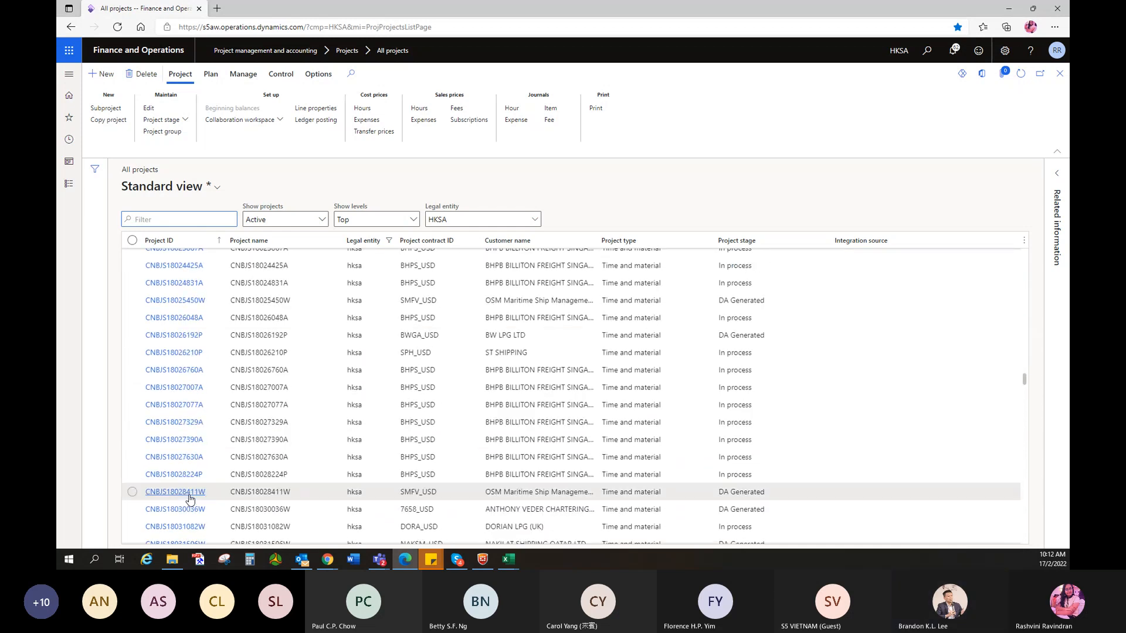
{"action": "scroll", "coordinate": [189, 499], "scroll_direction": "down", "scroll_amount": 10}
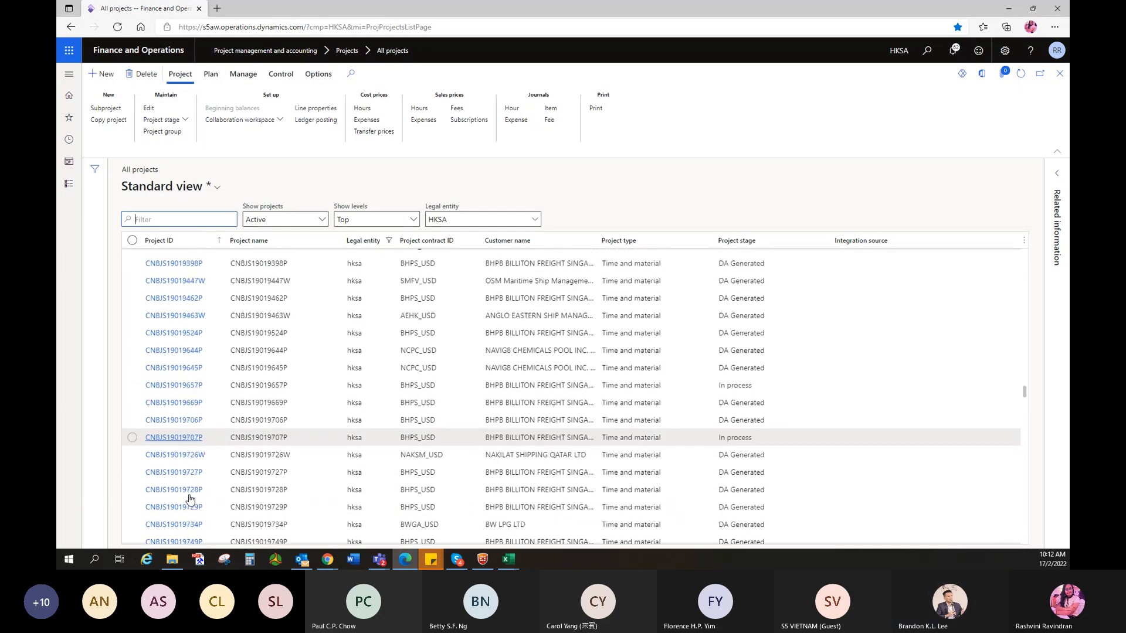
{"action": "scroll", "coordinate": [189, 499], "scroll_direction": "down", "scroll_amount": 10}
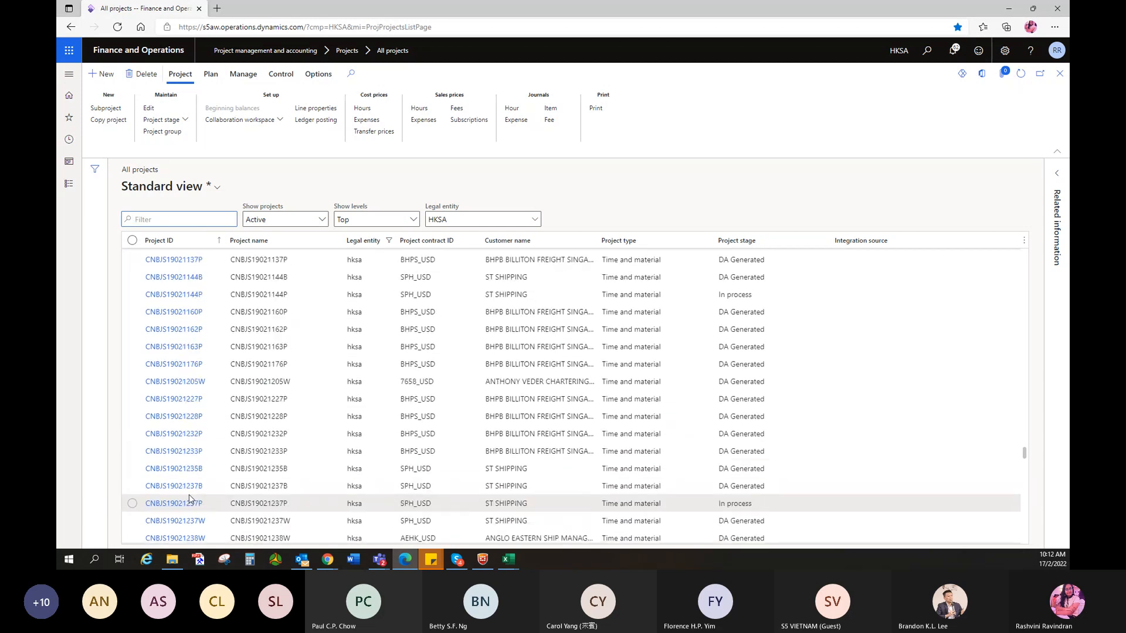
{"action": "scroll", "coordinate": [189, 500], "scroll_direction": "down", "scroll_amount": 10}
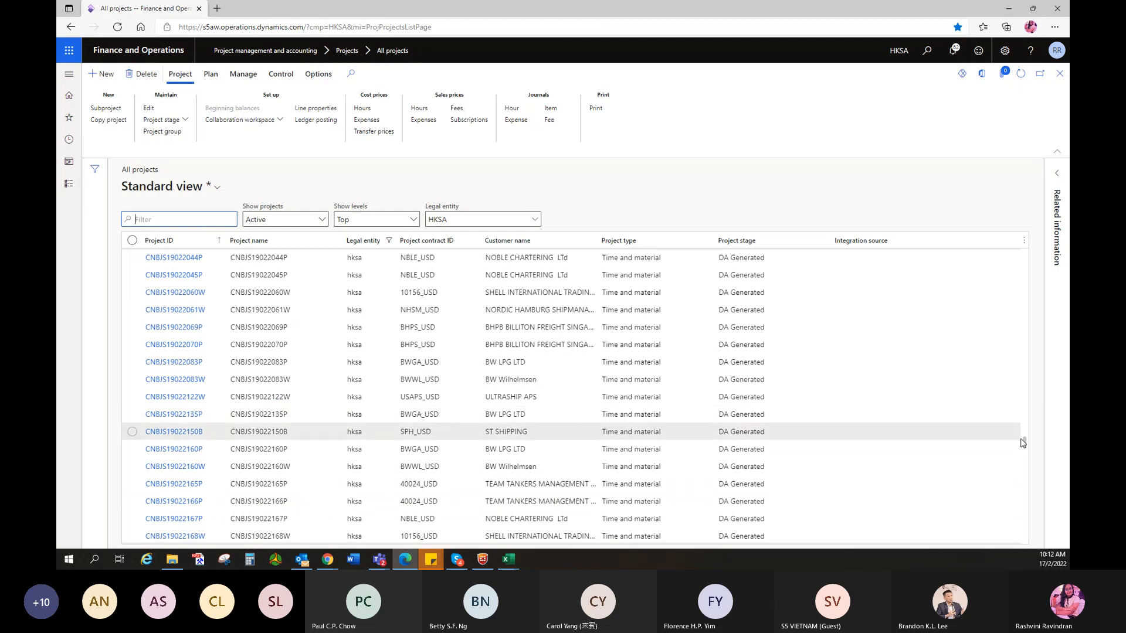
{"action": "scroll", "coordinate": [1019, 504], "scroll_direction": "down", "scroll_amount": 10}
{"action": "scroll", "coordinate": [282, 458], "scroll_direction": "down", "scroll_amount": 10}
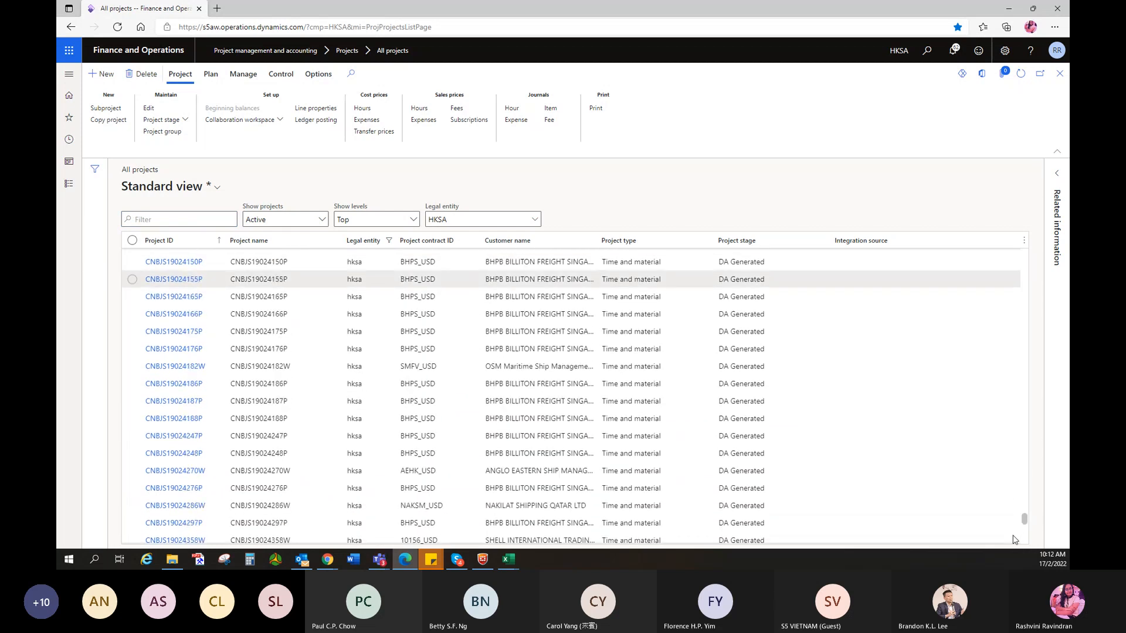
{"action": "scroll", "coordinate": [282, 446], "scroll_direction": "down", "scroll_amount": 10}
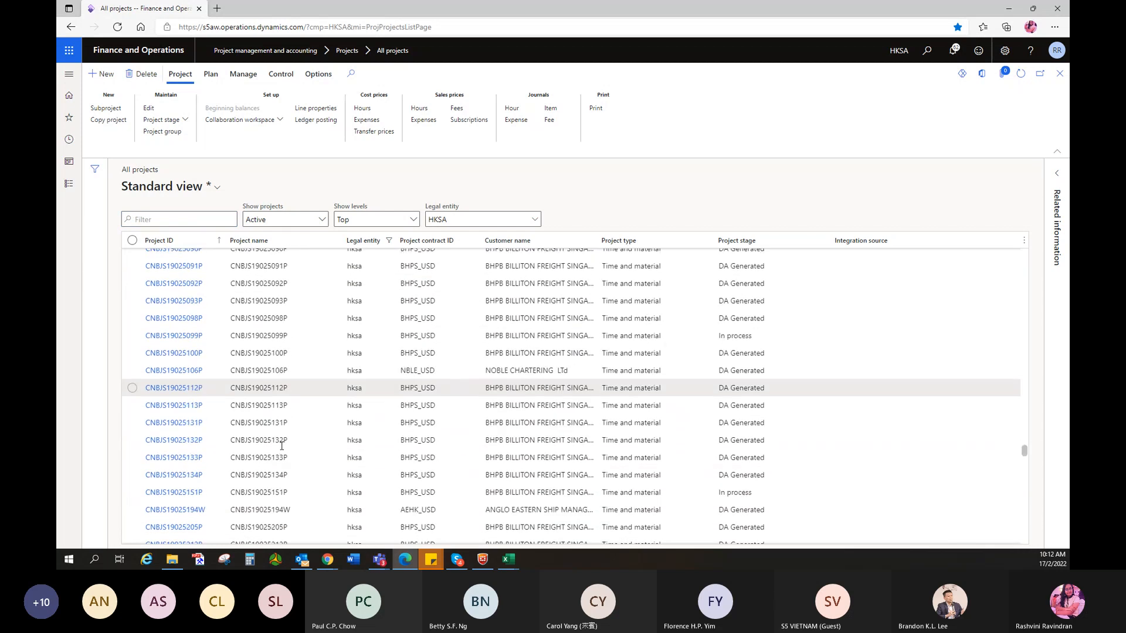
{"action": "scroll", "coordinate": [282, 445], "scroll_direction": "down", "scroll_amount": 10}
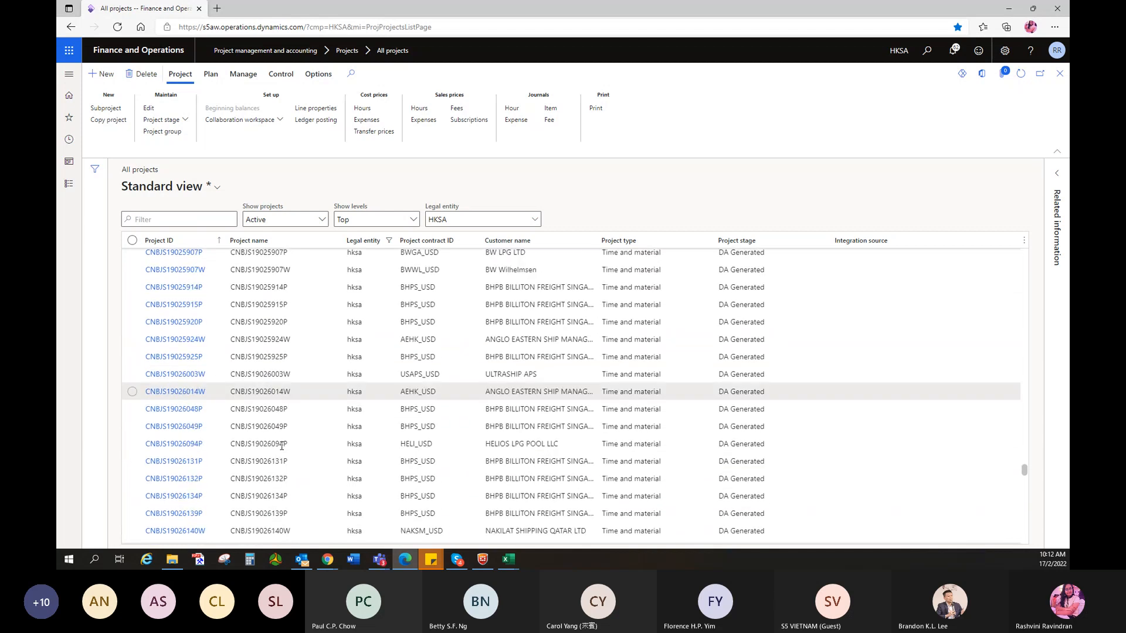
{"action": "scroll", "coordinate": [235, 508], "scroll_direction": "down", "scroll_amount": 10}
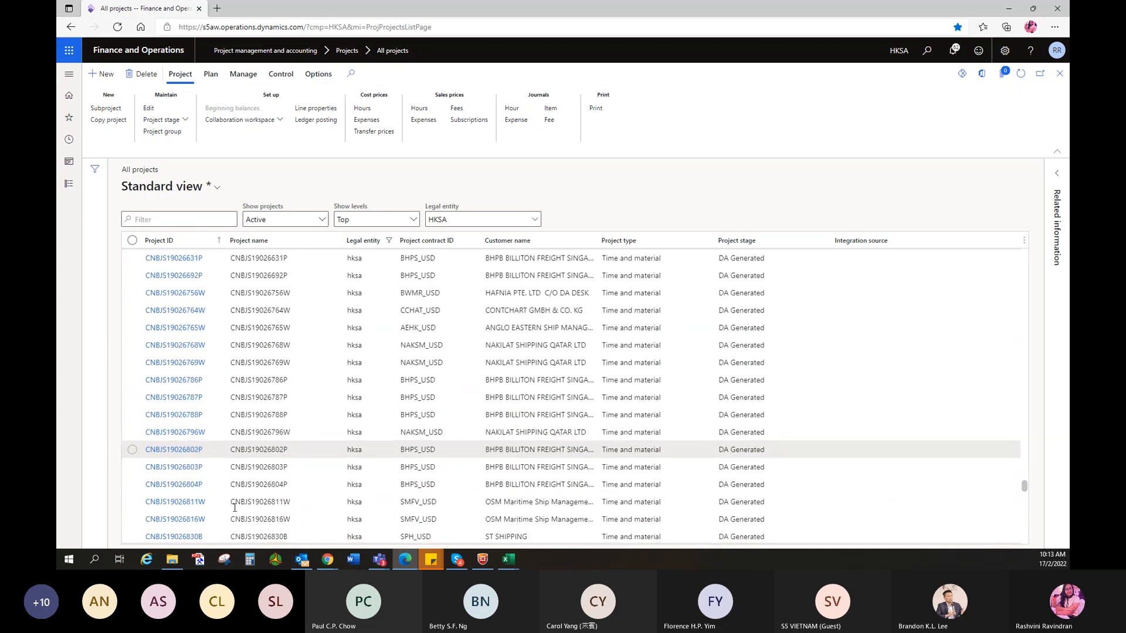
{"action": "scroll", "coordinate": [234, 508], "scroll_direction": "down", "scroll_amount": 10}
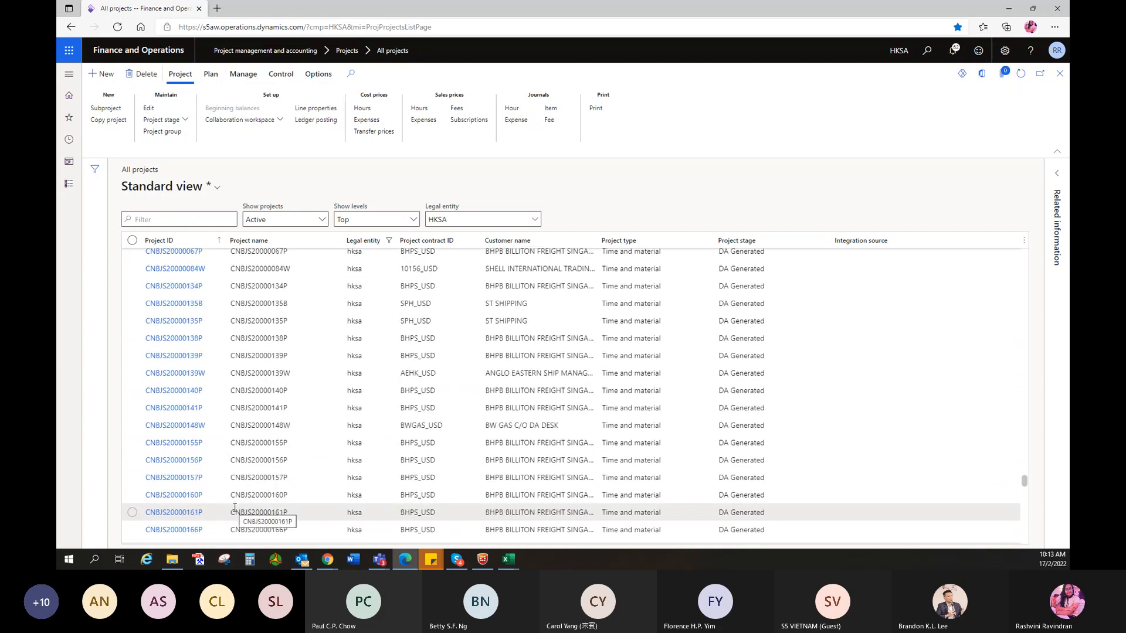
{"action": "scroll", "coordinate": [234, 507], "scroll_direction": "down", "scroll_amount": 10}
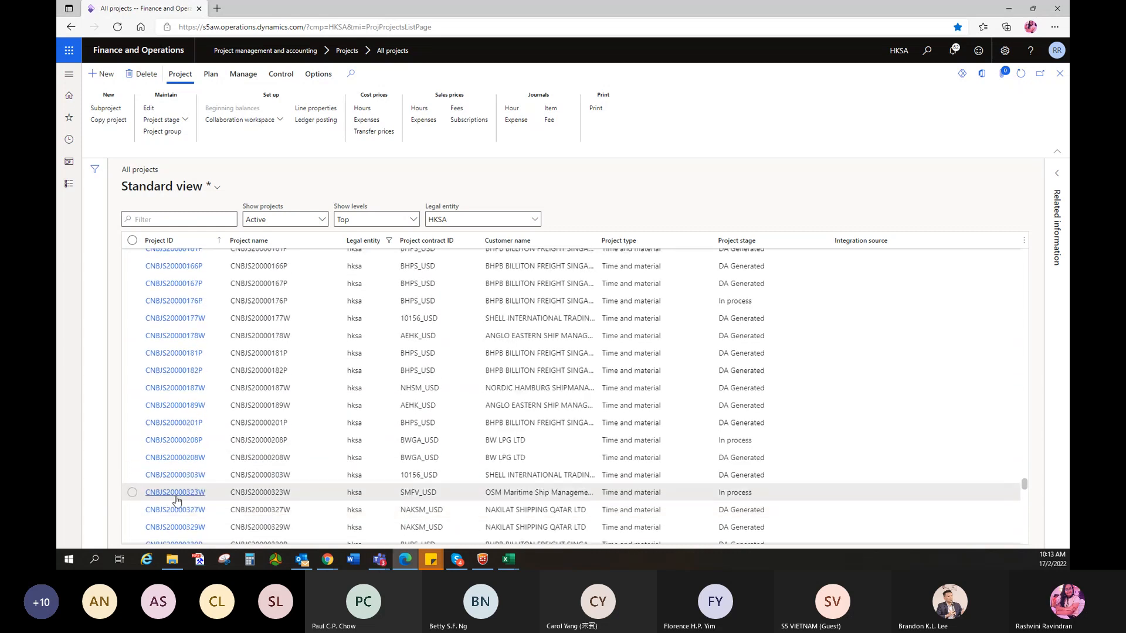
{"action": "scroll", "coordinate": [183, 510], "scroll_direction": "down", "scroll_amount": 1}
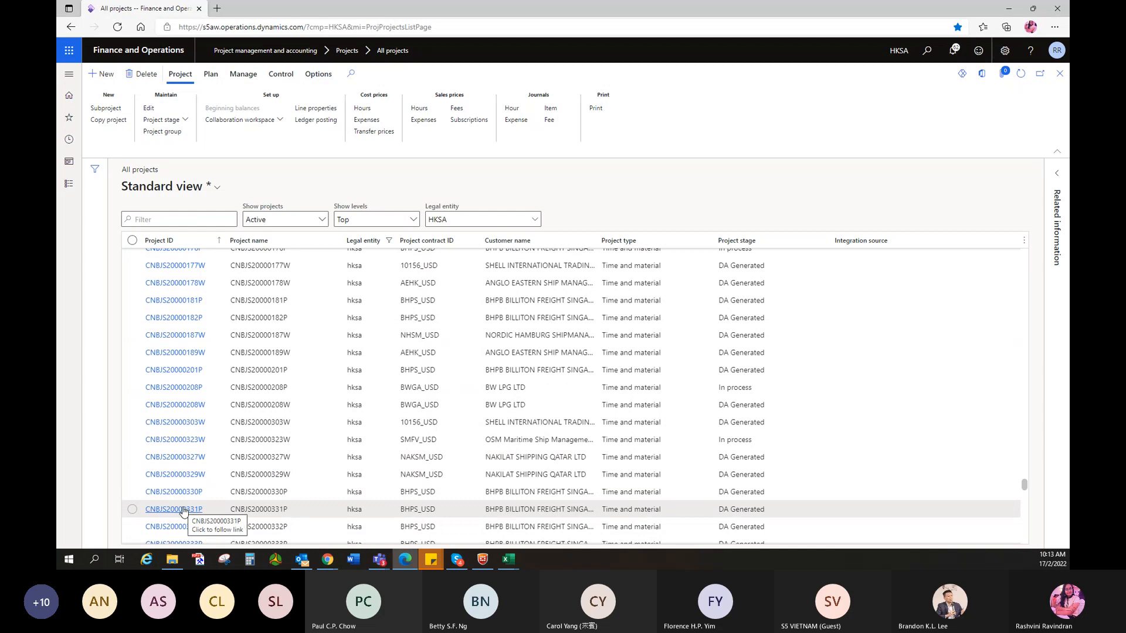
- Open project CNBJS20000327W, close it, then open In process project CNBJS20000323W
{"action": "left_click", "coordinate": [187, 462]}
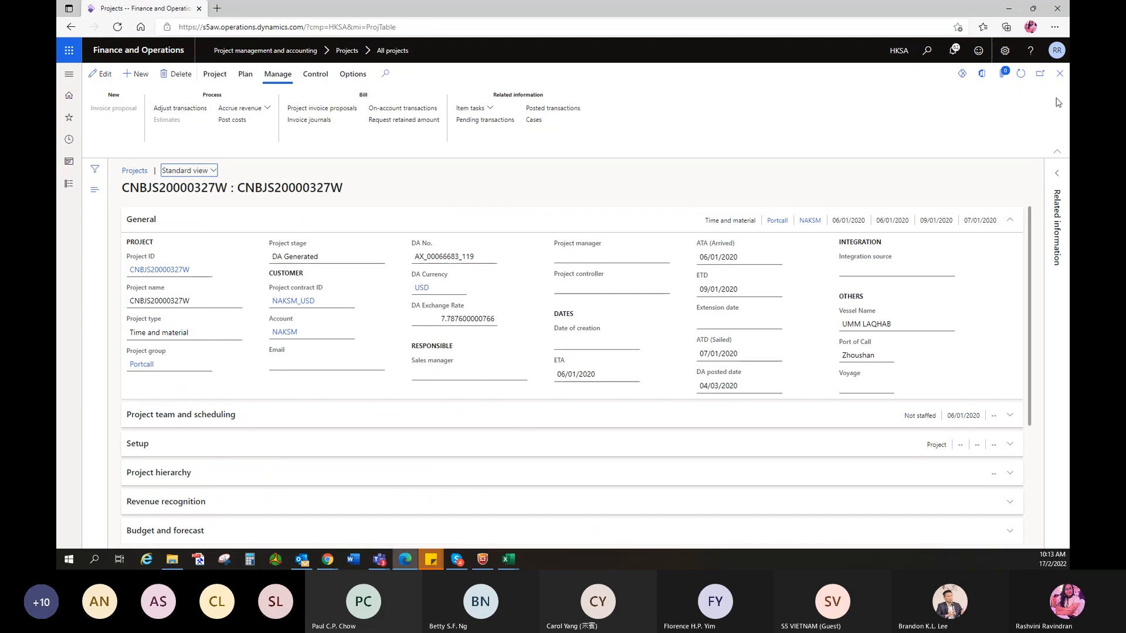
{"action": "left_click", "coordinate": [1059, 74]}
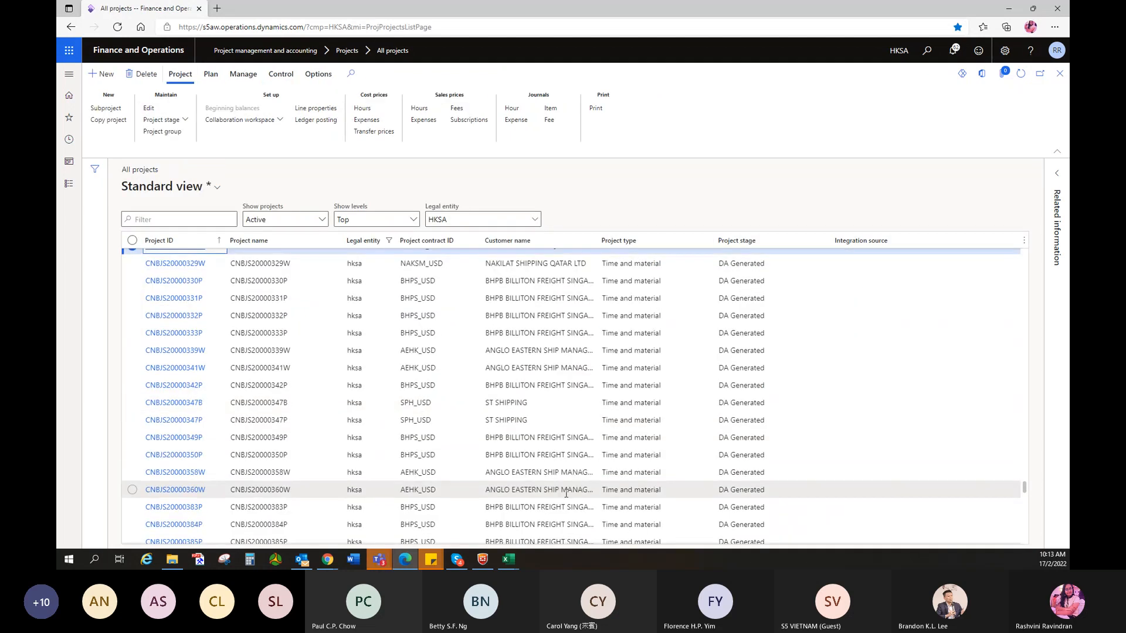
{"action": "scroll", "coordinate": [578, 463], "scroll_direction": "up", "scroll_amount": 2}
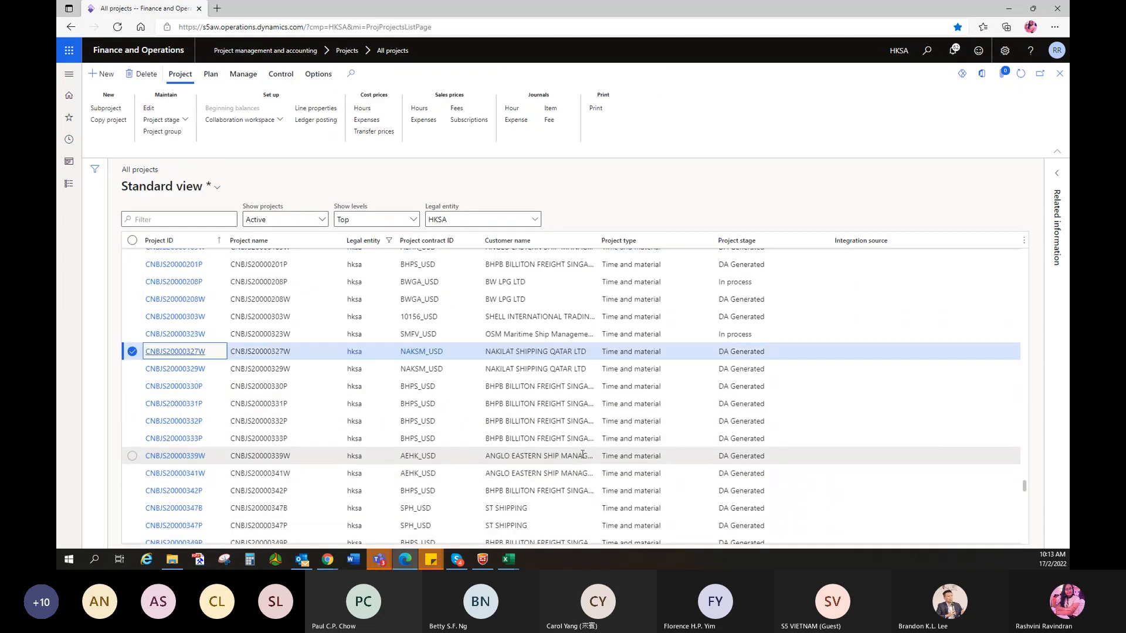
{"action": "left_click", "coordinate": [180, 340]}
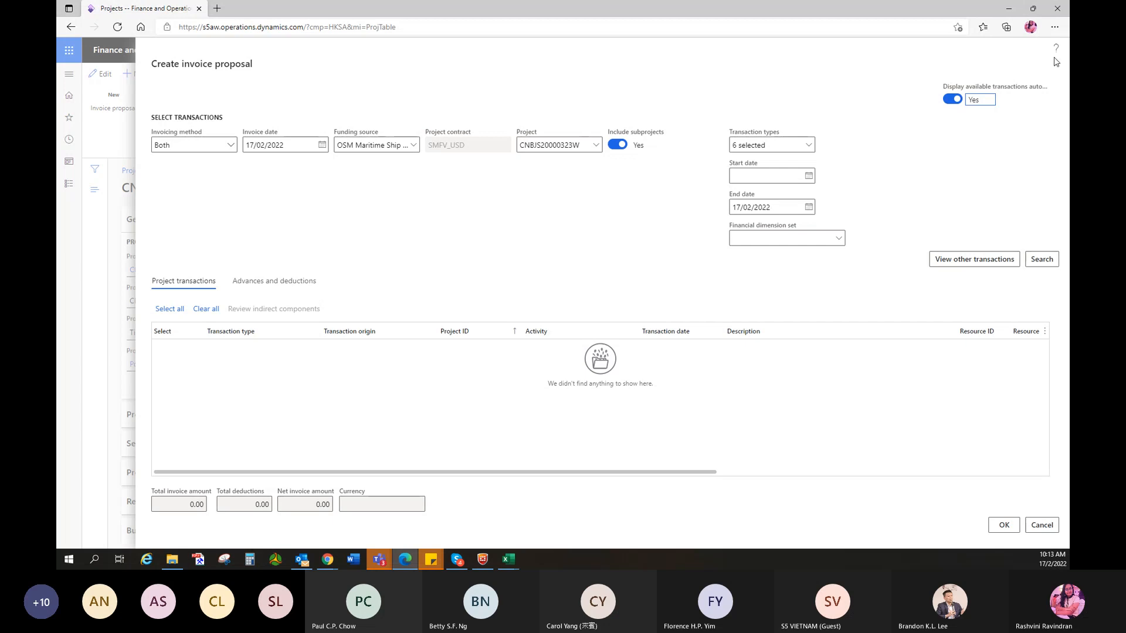
- Cancel CNBJS20000323W's empty invoice proposal and close the project to return to All projects
{"action": "left_click", "coordinate": [1042, 525]}
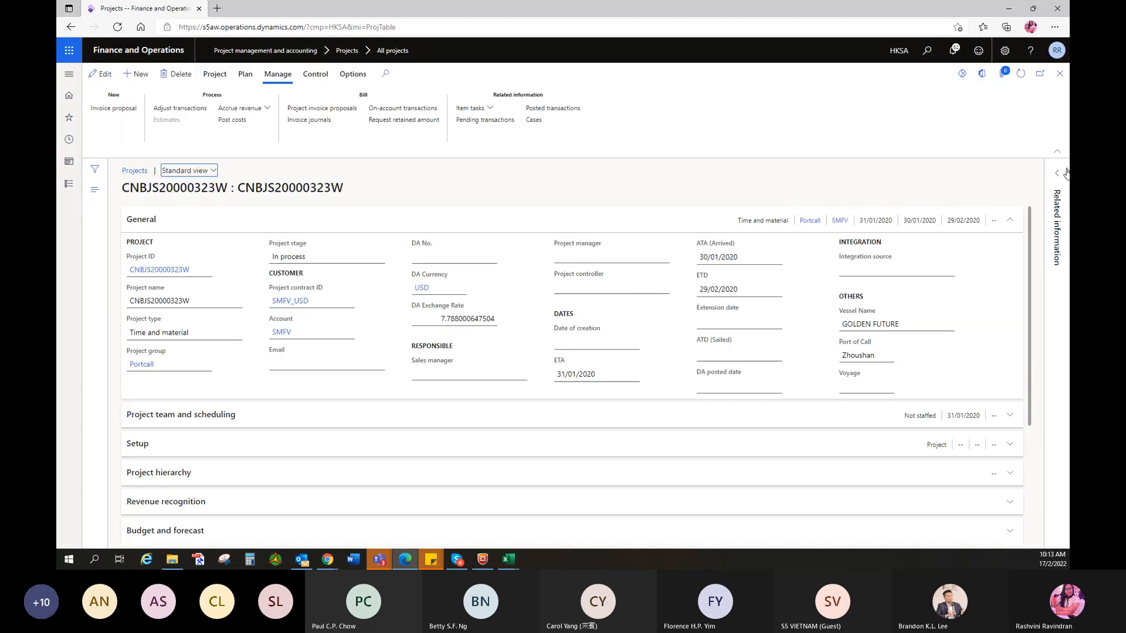
{"action": "left_click", "coordinate": [1059, 73]}
{"action": "scroll", "coordinate": [311, 421], "scroll_direction": "down", "scroll_amount": 10}
- Filter the Project stage column to 'in process', correcting the mistyped 'in progres'
{"action": "left_click", "coordinate": [826, 242]}
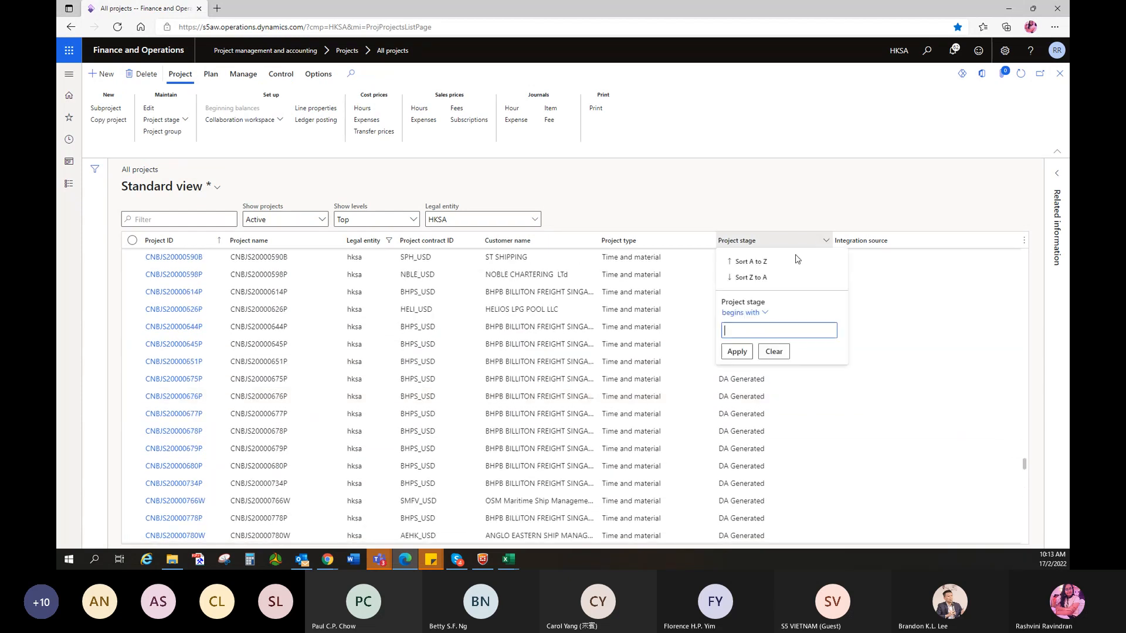
{"action": "type", "text": "in progress"}
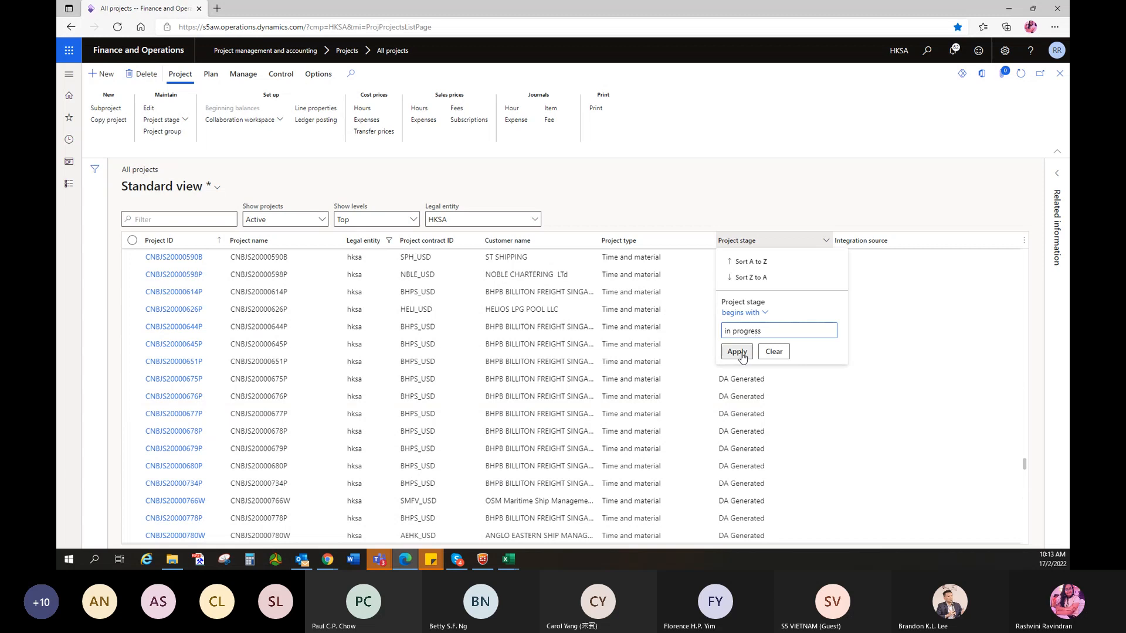
{"action": "left_click", "coordinate": [737, 351]}
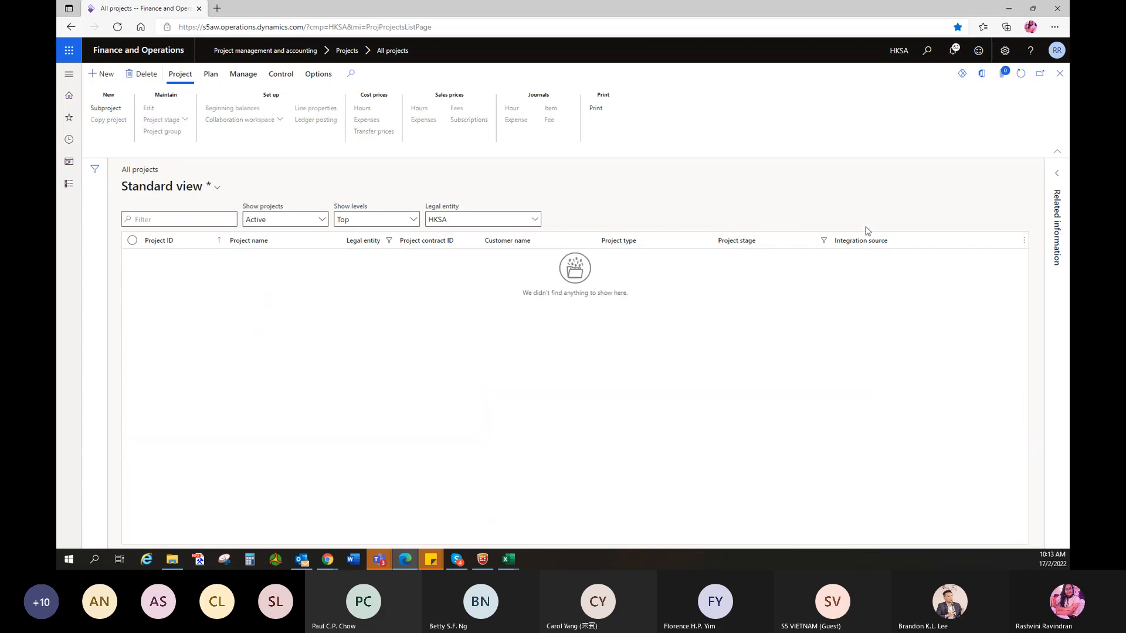
{"action": "left_click", "coordinate": [826, 241]}
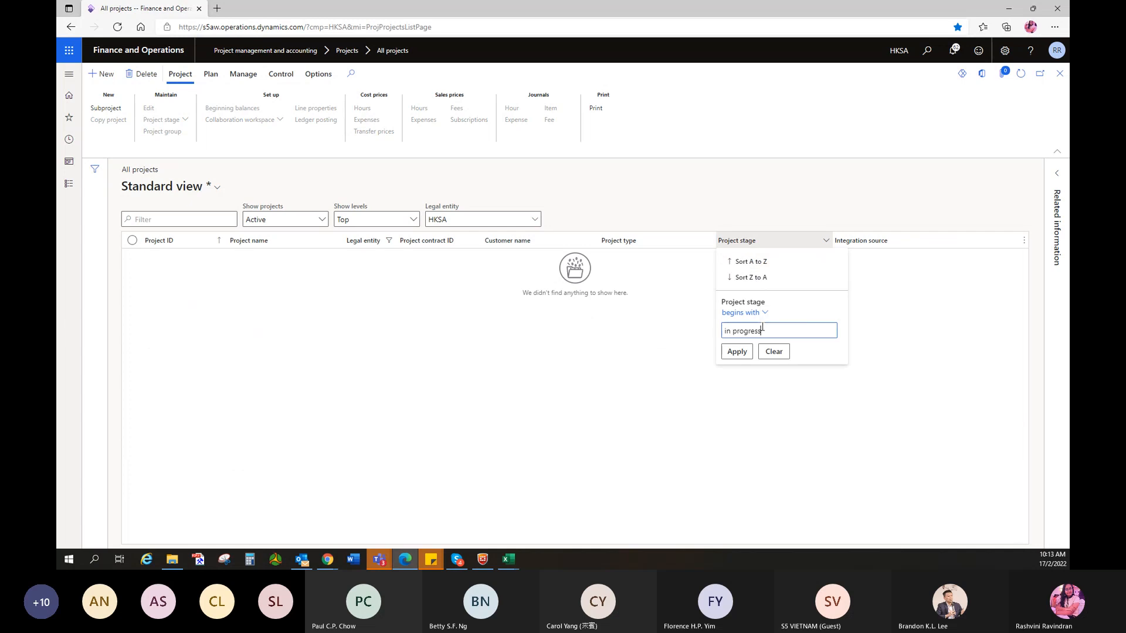
{"action": "key", "text": "BackSpace"}
{"action": "key", "text": "BackSpace"}
{"action": "key", "text": "BackSpace"}
{"action": "key", "text": "BackSpace"}
{"action": "key", "text": "BackSpace"}
{"action": "type", "text": "ce"}
{"action": "key", "text": "Return"}
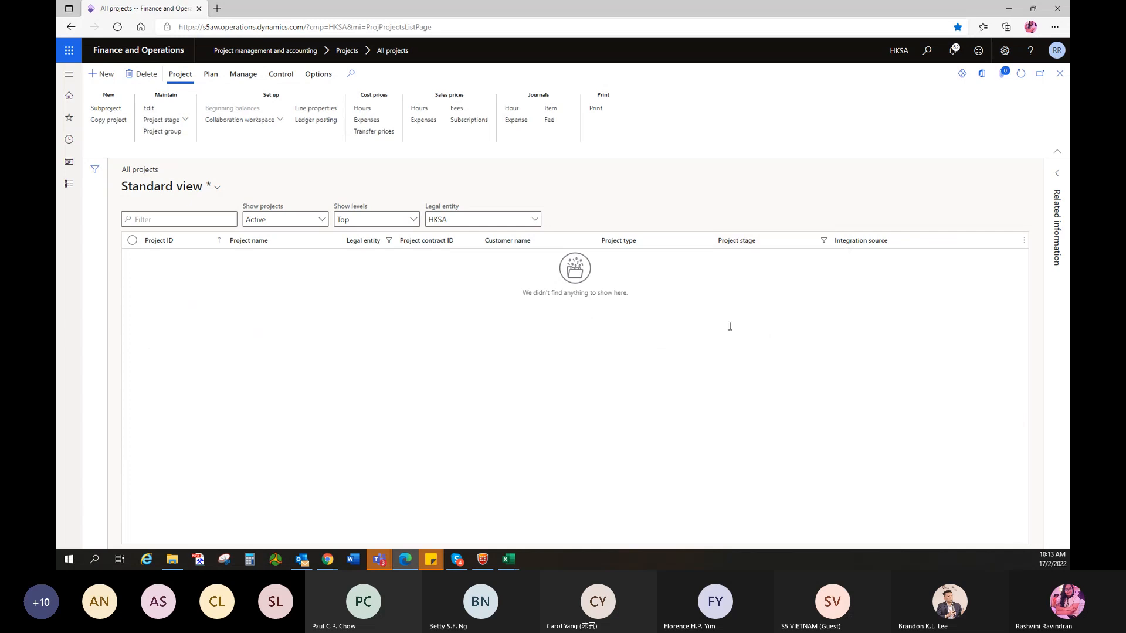
- Select project CNBJS21025655P from the filtered list
{"action": "scroll", "coordinate": [140, 481], "scroll_direction": "down", "scroll_amount": 6}
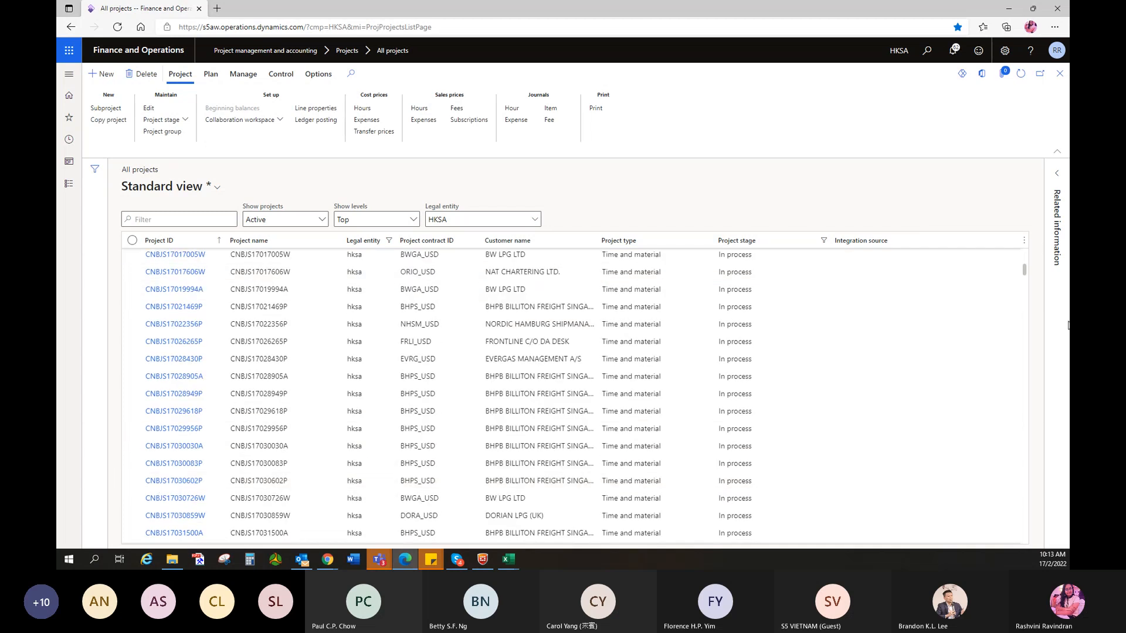
{"action": "left_click_drag", "start_coordinate": [1024, 266], "coordinate": [1023, 439]}
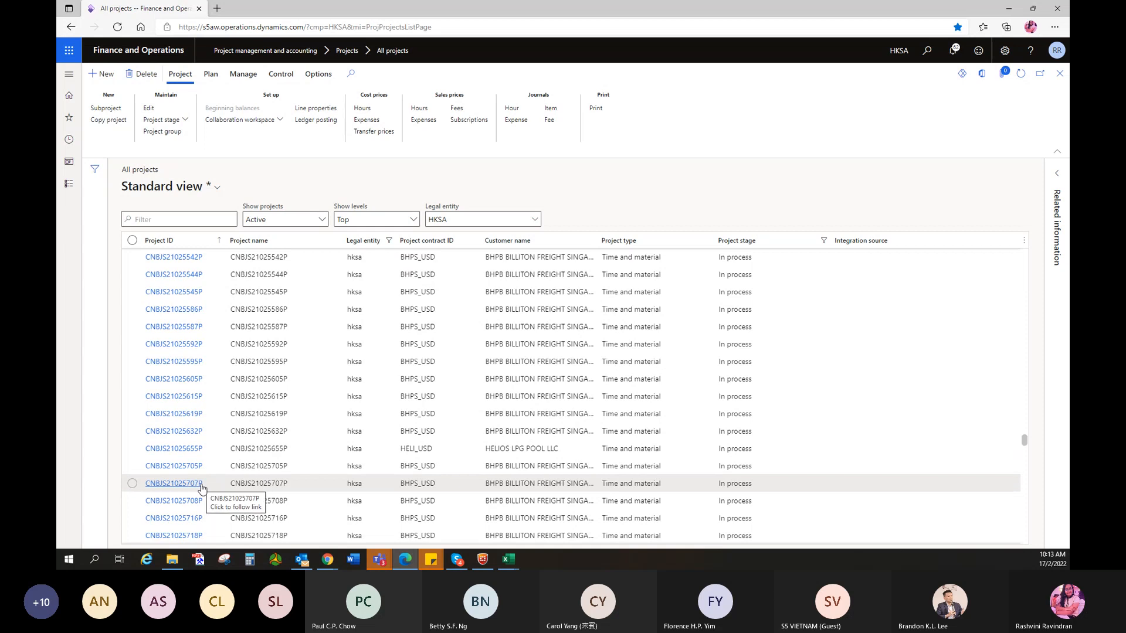
{"action": "left_click", "coordinate": [214, 449]}
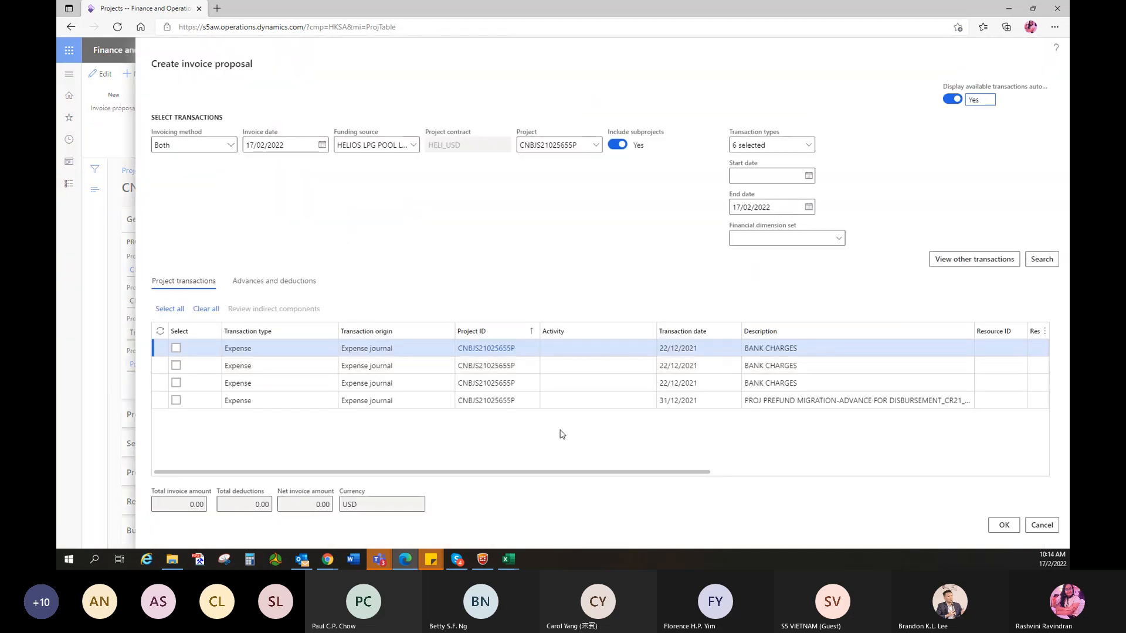
- Scroll the proposal's transactions sideways to review the 2.57 bank charges and -50,268.67 prefund advance
{"action": "left_click_drag", "start_coordinate": [585, 469], "coordinate": [796, 499]}
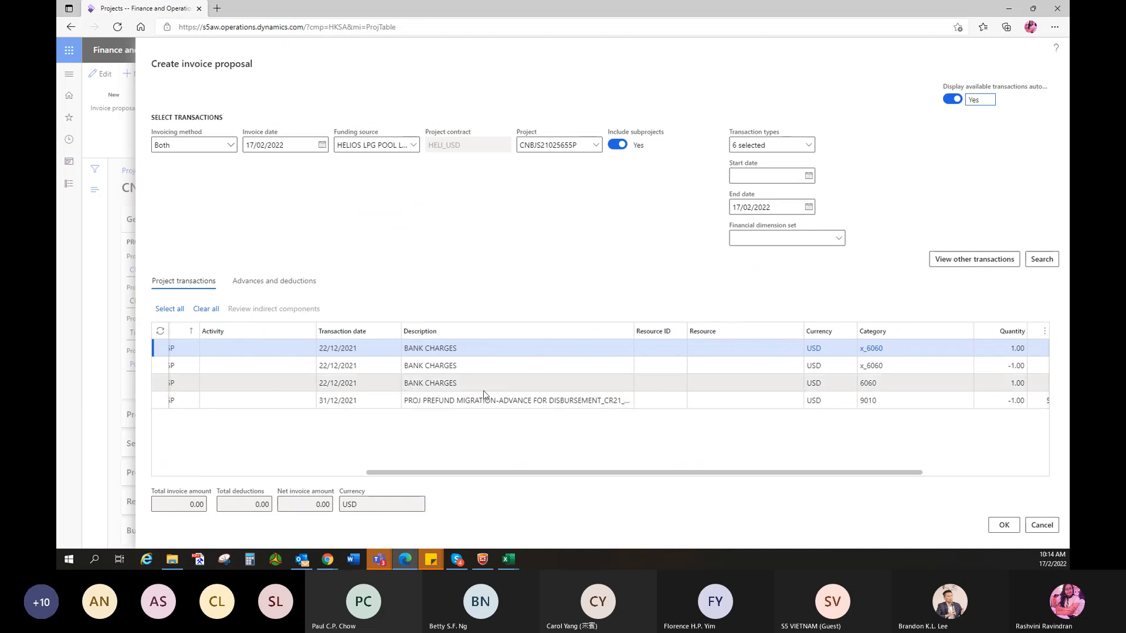
{"action": "left_click_drag", "start_coordinate": [452, 471], "coordinate": [559, 496]}
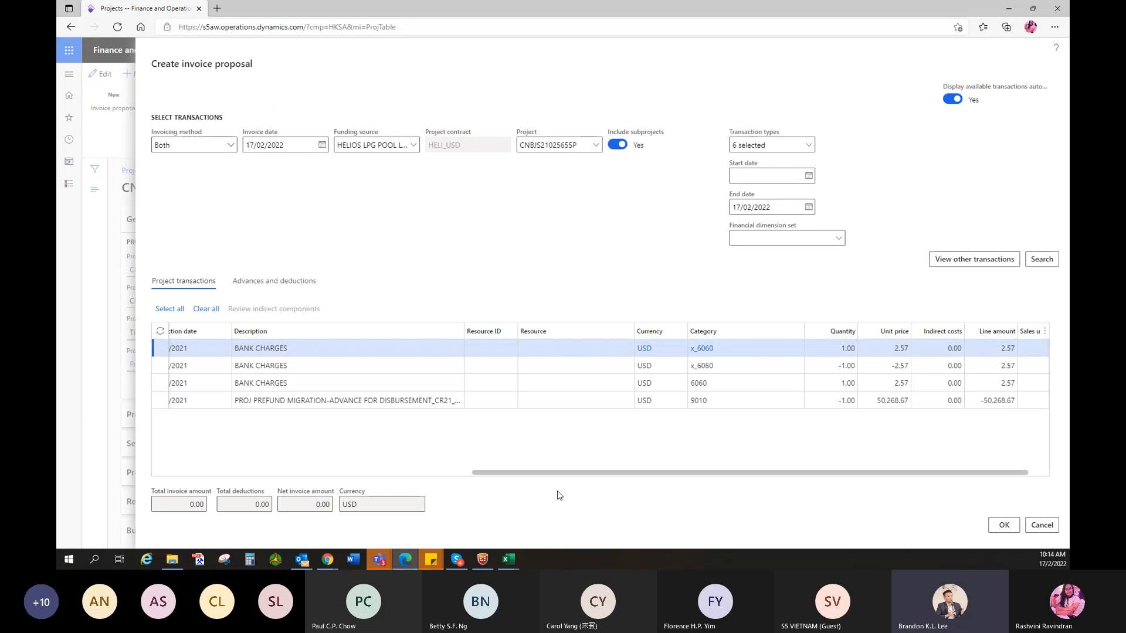
{"action": "left_click_drag", "start_coordinate": [555, 473], "coordinate": [601, 530]}
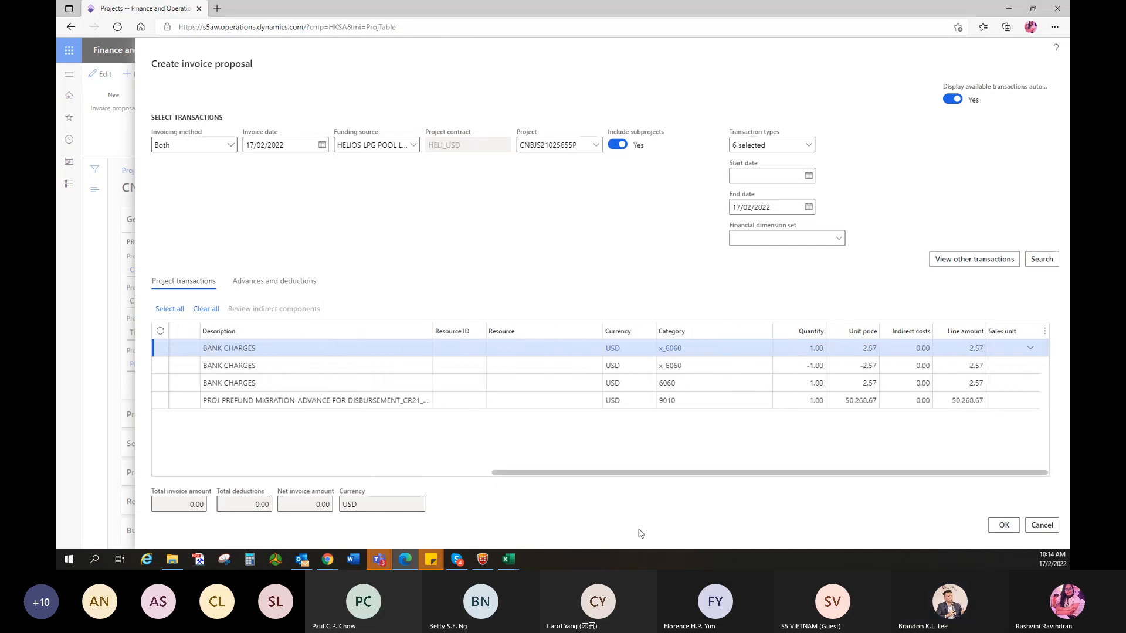